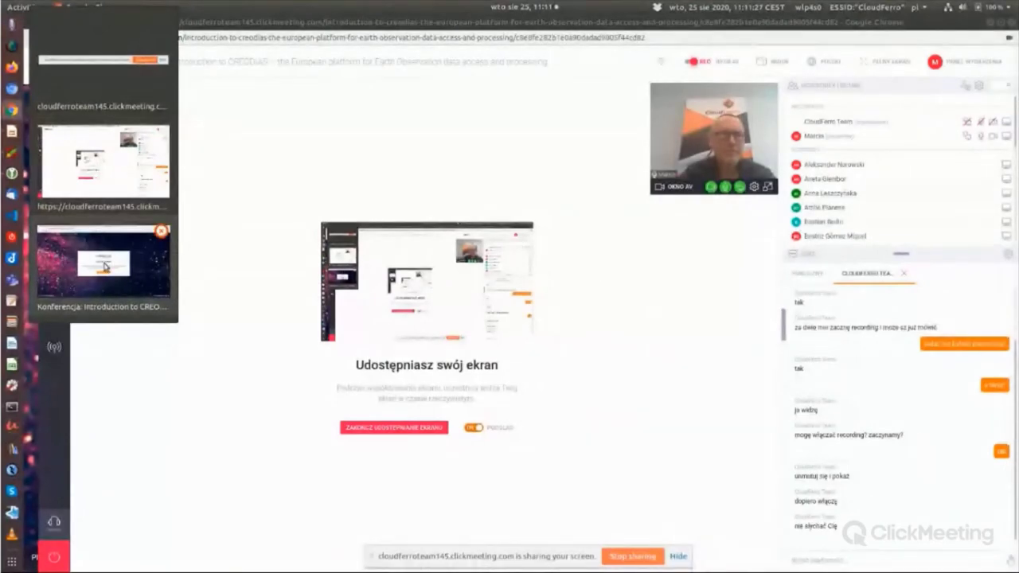
- Raise the 'Konferencja: Introduction to CREODIAS' Chrome window showing the room-already-open notice
click(104, 266)
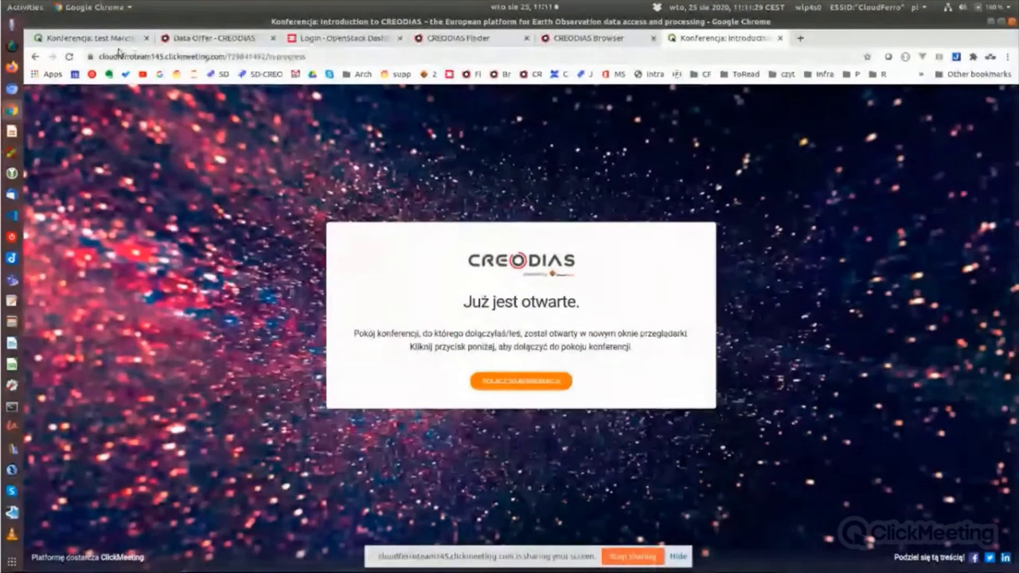
- Load the creodias.eu home page from the Data Offer tab
click(209, 38)
mouse_move(368, 207)
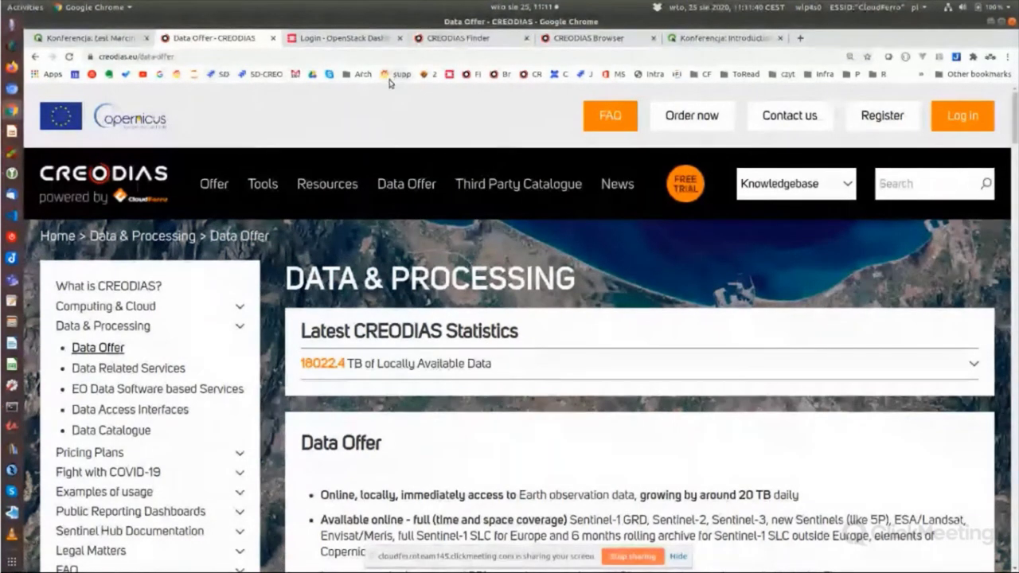
click(525, 74)
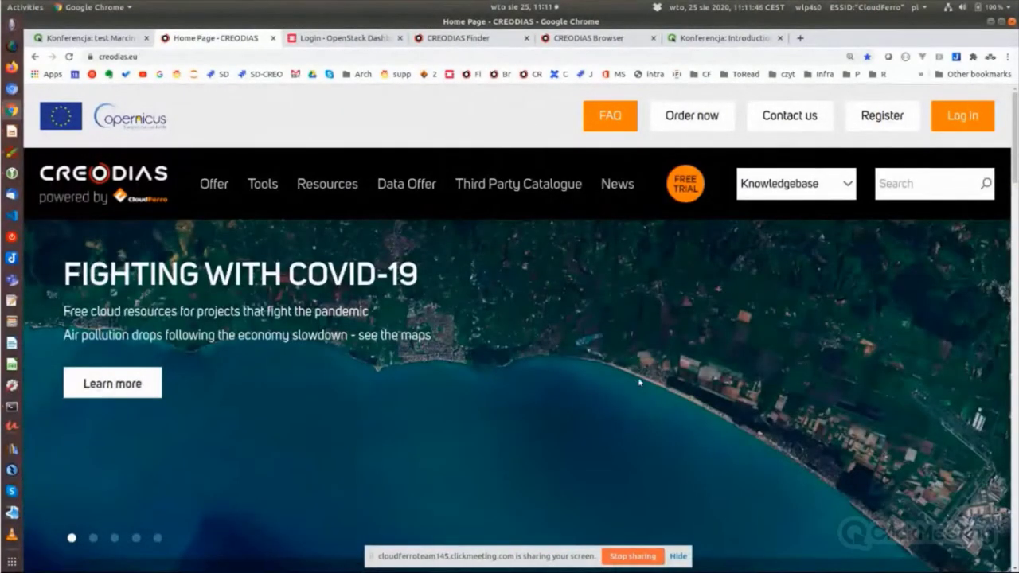
- Scroll down through the home page sections and back up to the top
scroll(724, 251, down, 4)
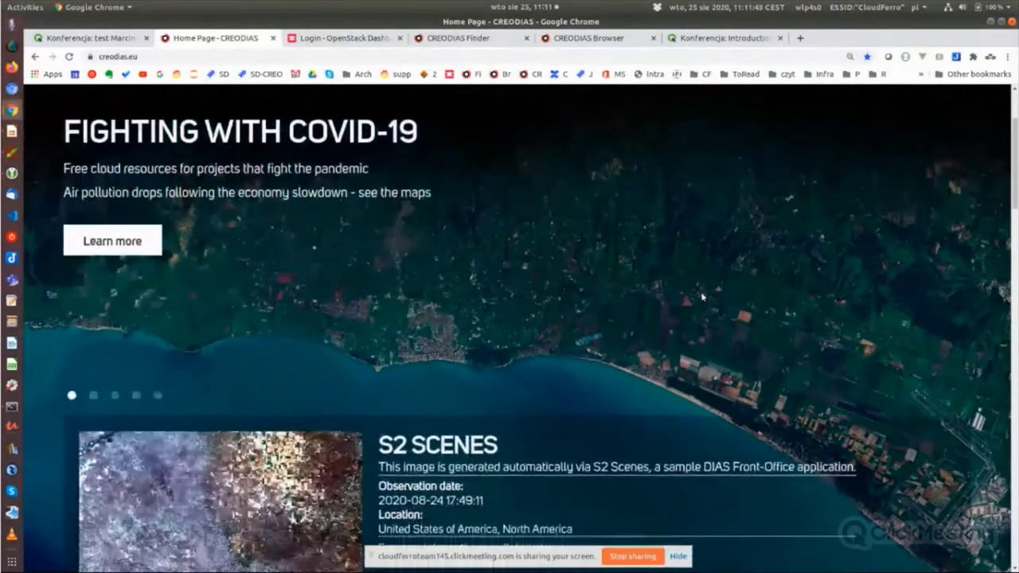
scroll(701, 292, up, 4)
scroll(700, 291, down, 4)
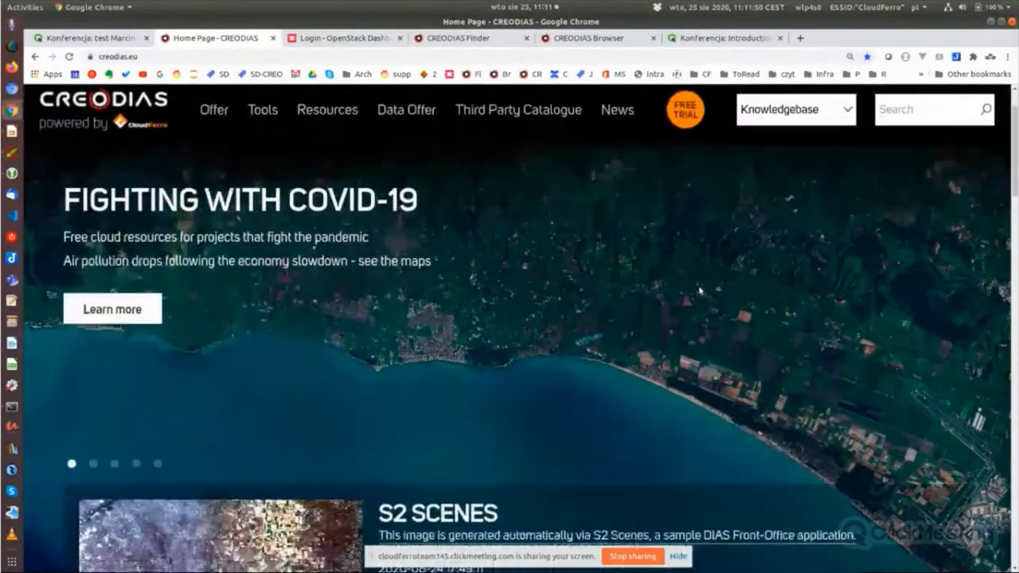
scroll(701, 292, down, 5)
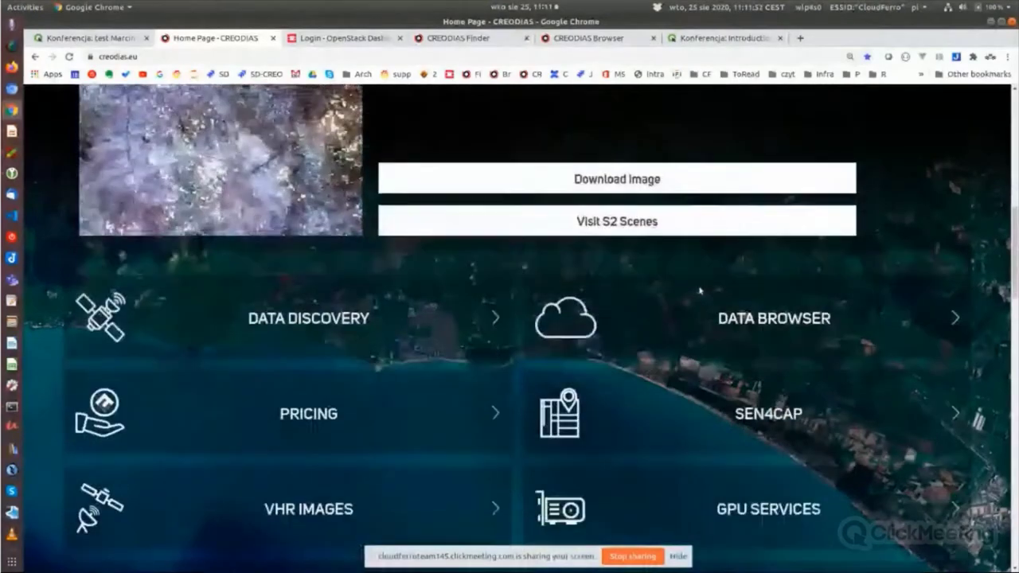
scroll(763, 392, down, 4)
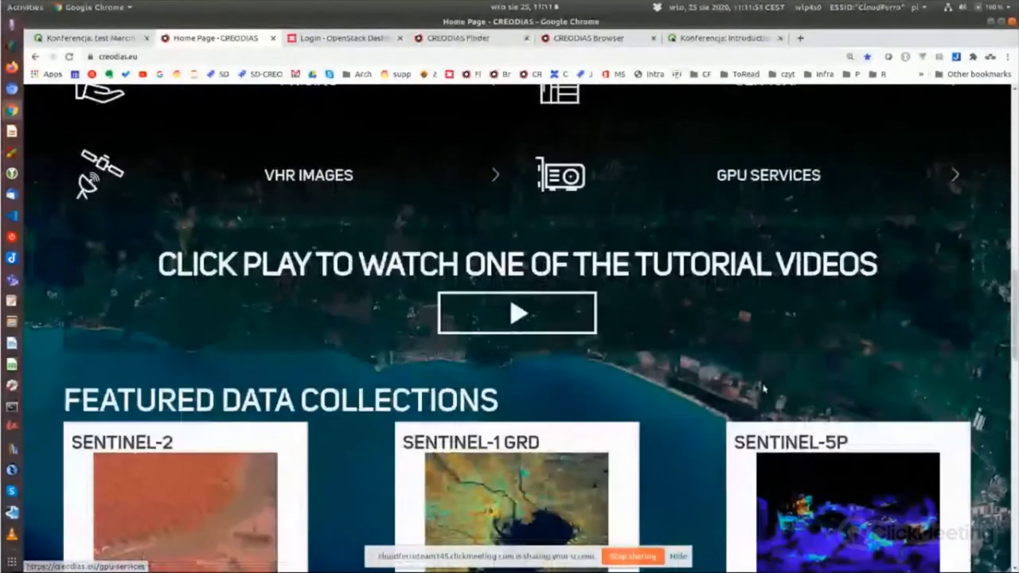
scroll(763, 388, down, 7)
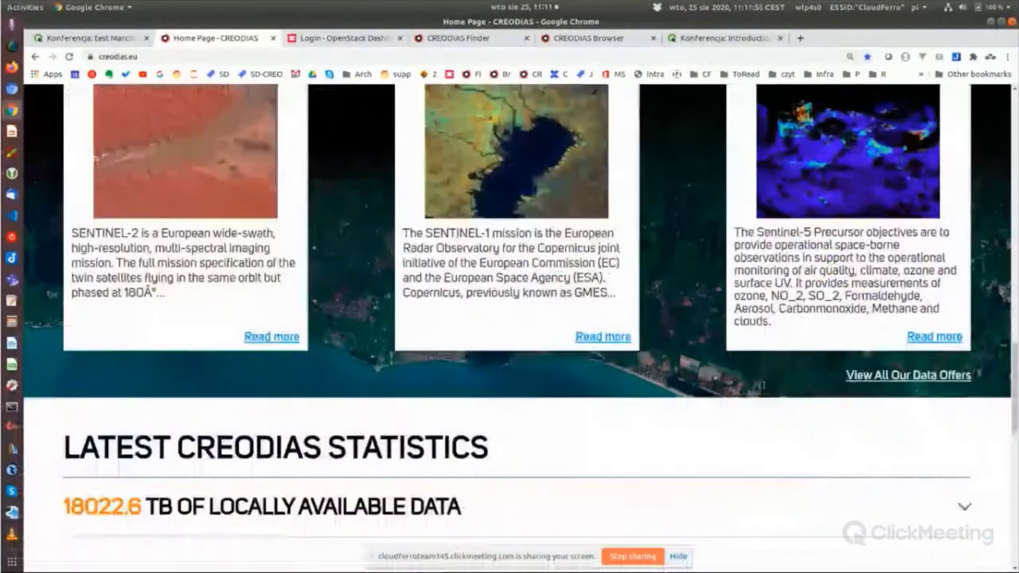
scroll(517, 328, down, 5)
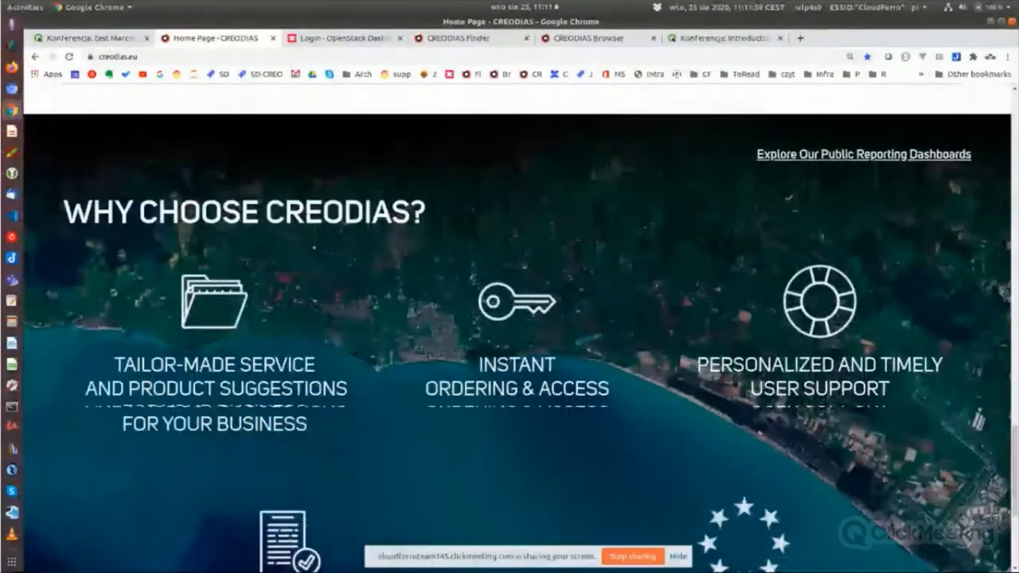
scroll(767, 387, up, 10)
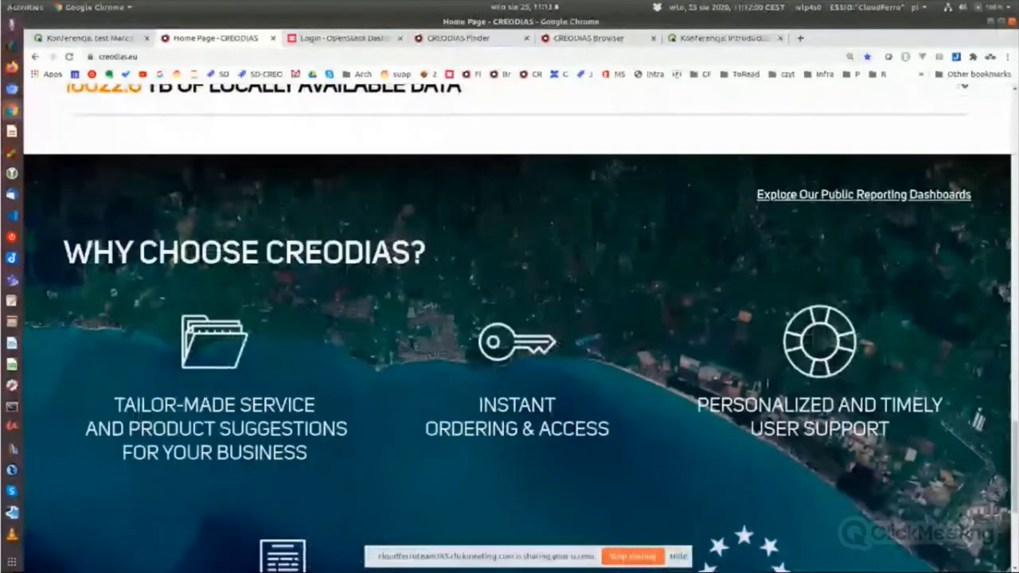
scroll(768, 387, up, 11)
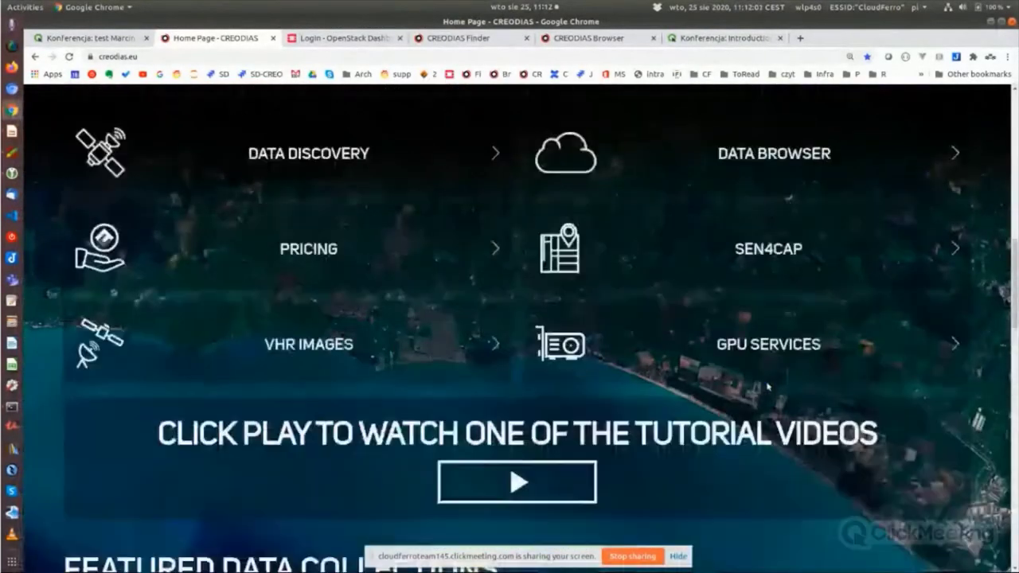
scroll(768, 387, up, 5)
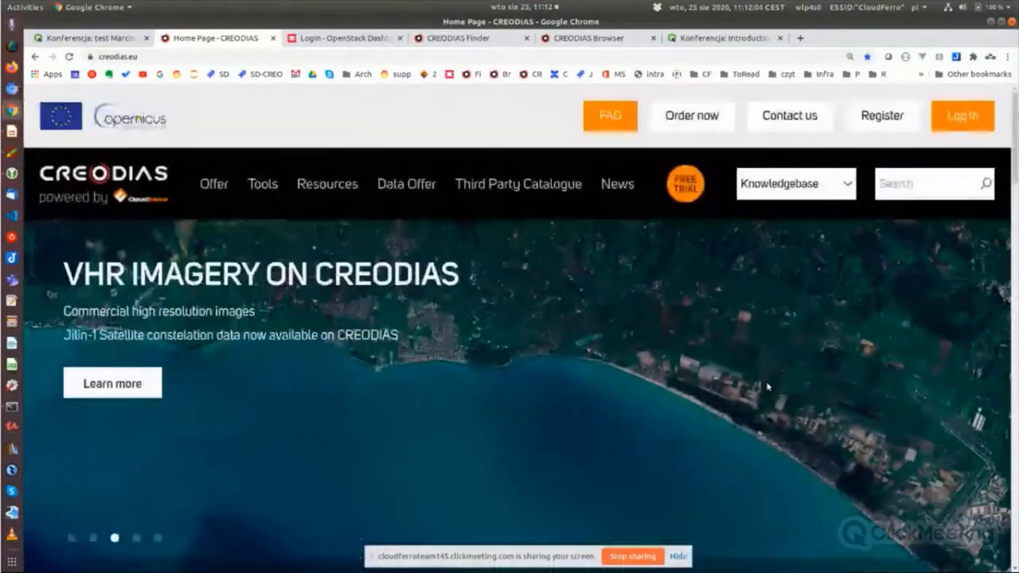
- Review the Offer, Tools and Resources menus, then open FAQ from Resources
mouse_move(213, 184)
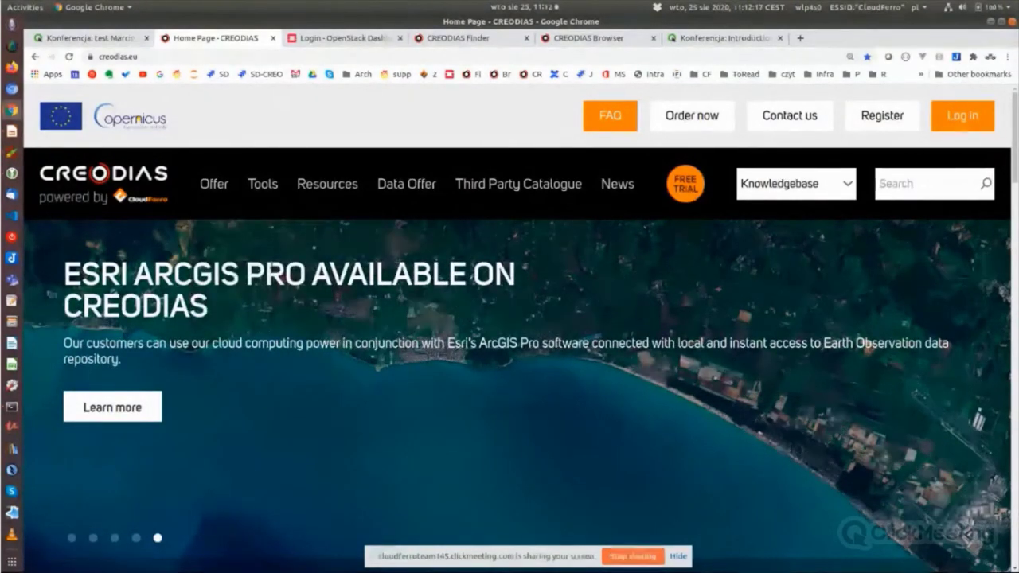
mouse_move(261, 186)
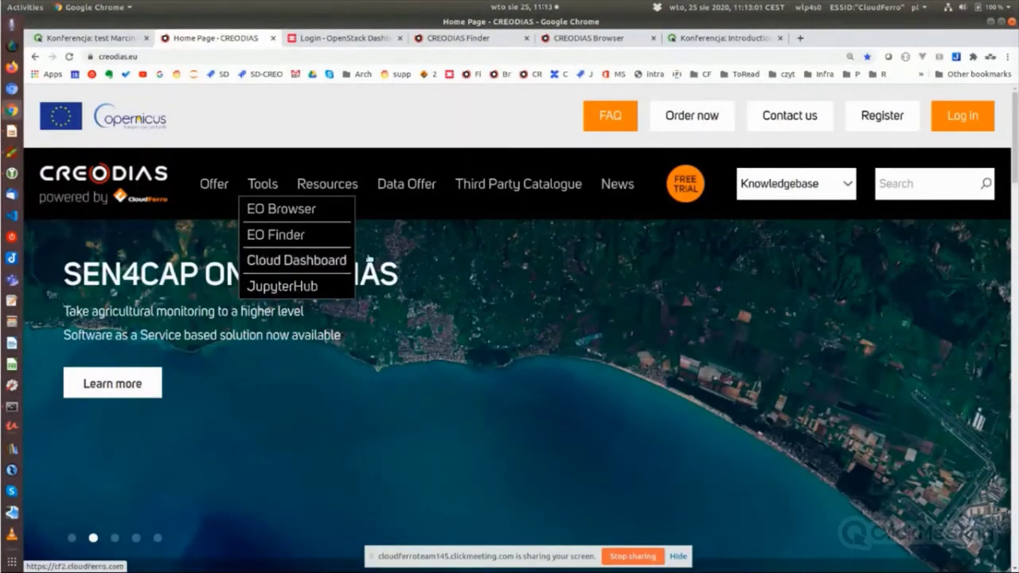
mouse_move(330, 186)
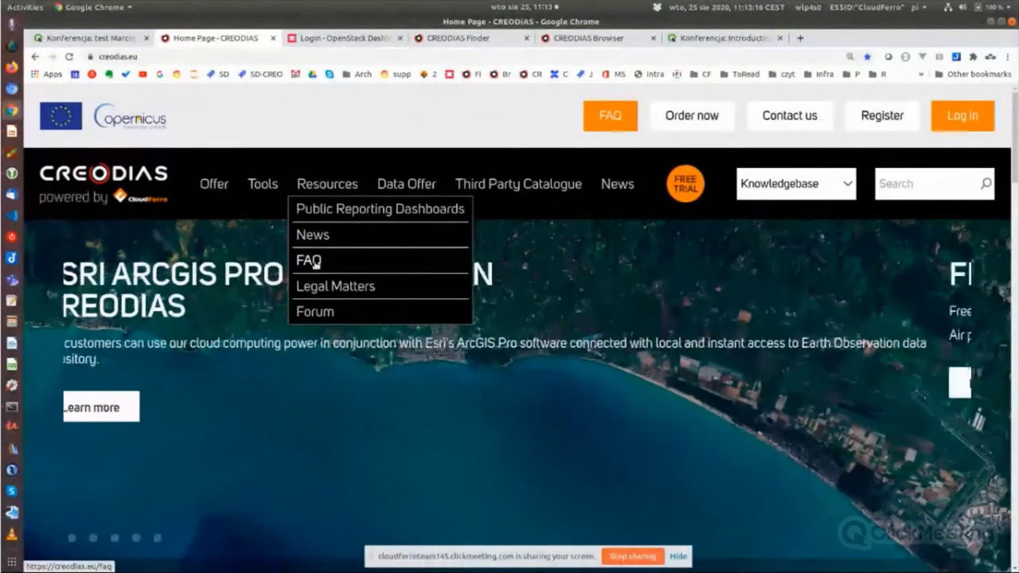
click(317, 266)
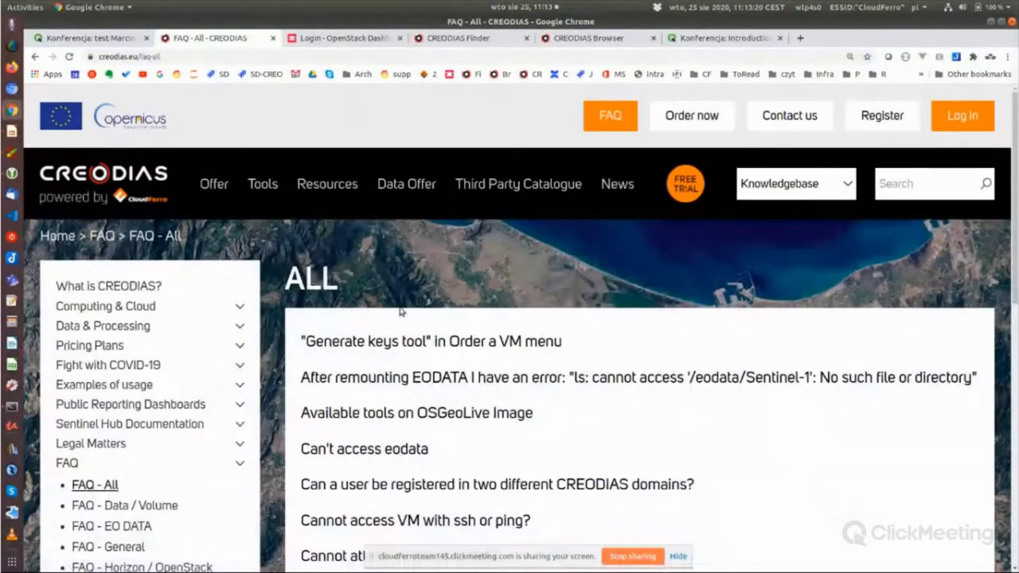
- Scroll through the FAQ questions, then open the FAQ - OpenStack CLI list
scroll(557, 384, down, 5)
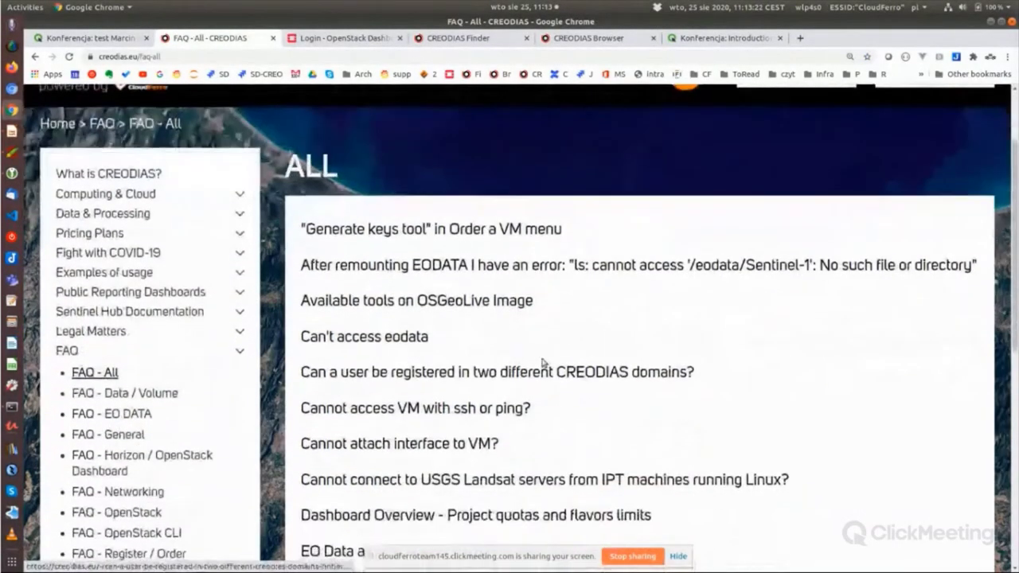
scroll(540, 361, down, 2)
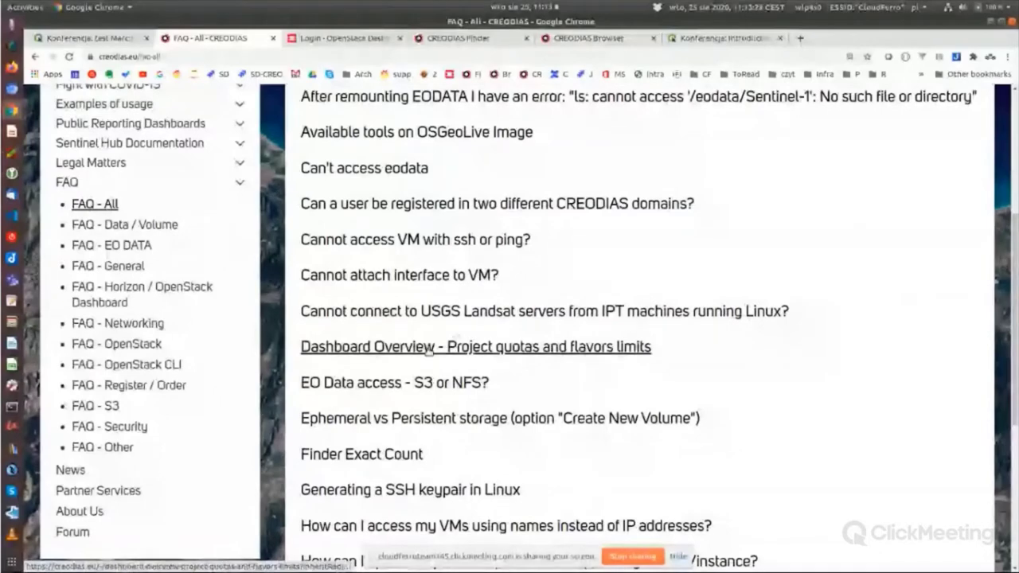
scroll(629, 390, down, 1)
scroll(628, 391, down, 3)
scroll(629, 391, up, 2)
scroll(629, 391, down, 4)
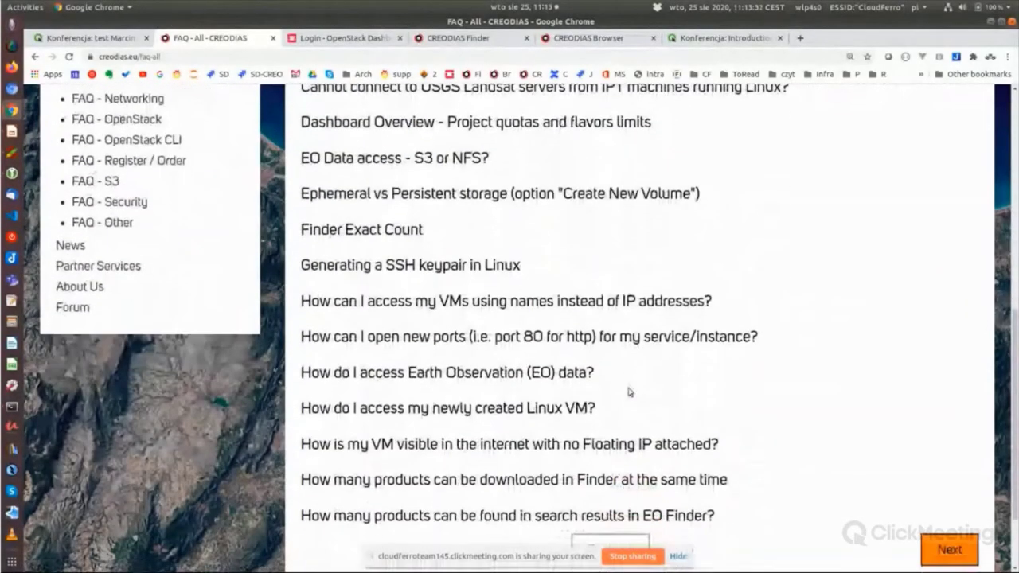
scroll(628, 391, down, 2)
scroll(629, 391, up, 7)
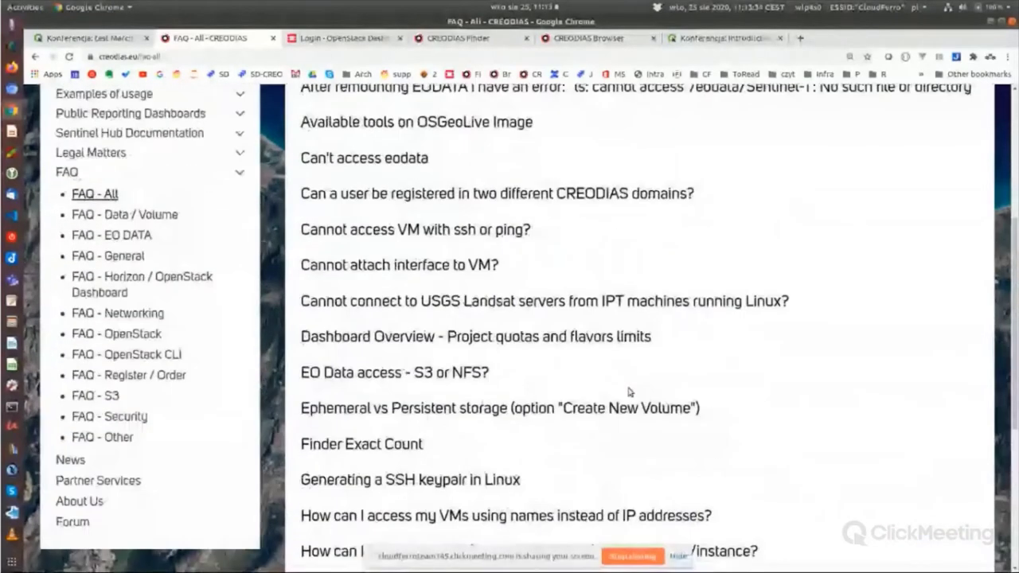
scroll(629, 391, up, 4)
scroll(297, 302, down, 2)
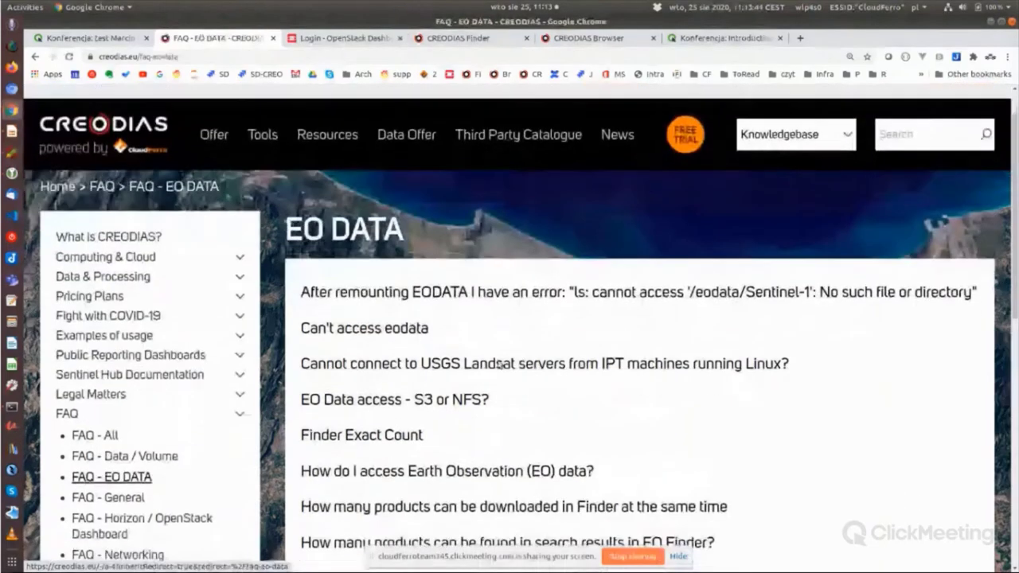
scroll(574, 403, down, 4)
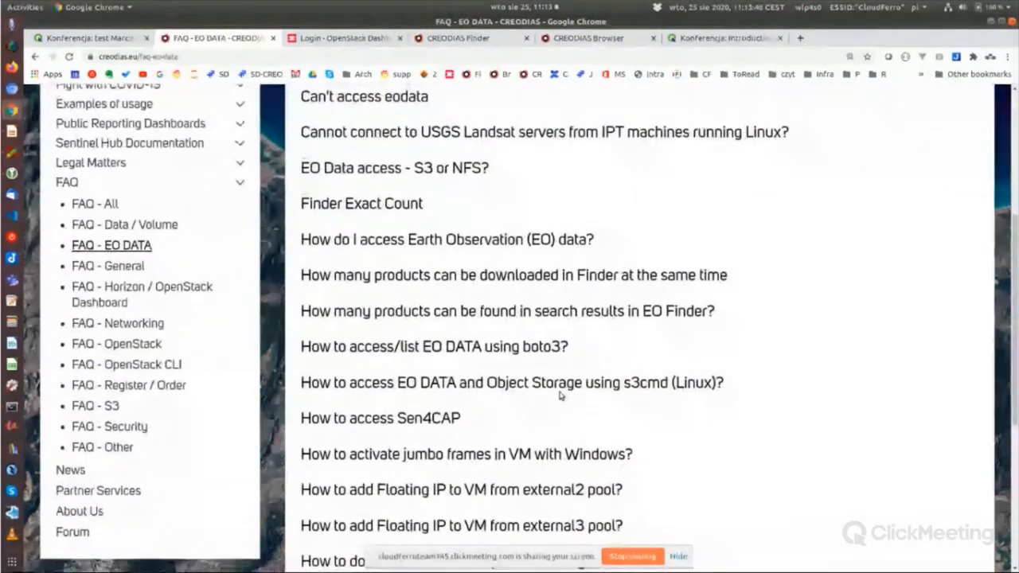
scroll(358, 398, up, 1)
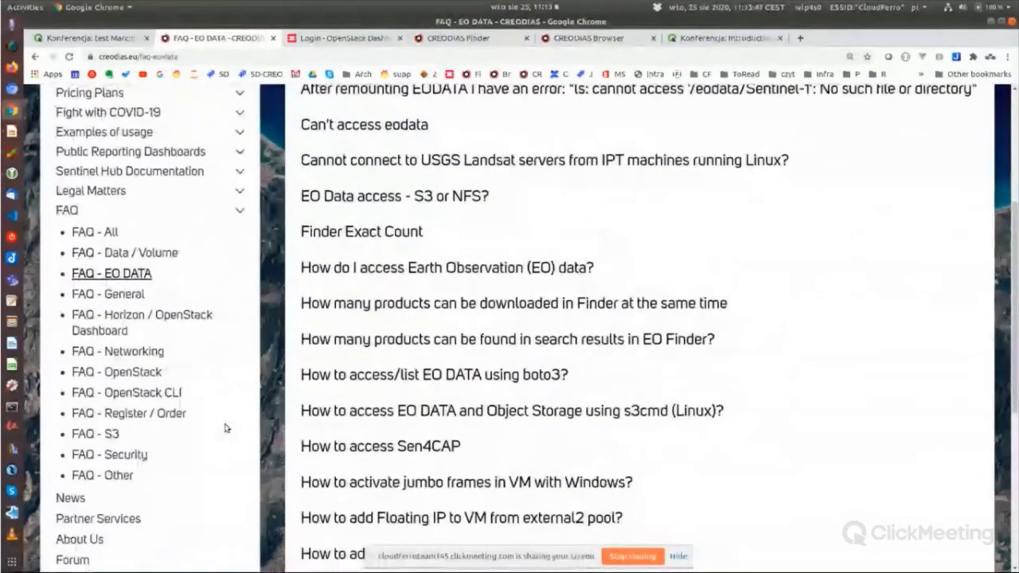
click(141, 402)
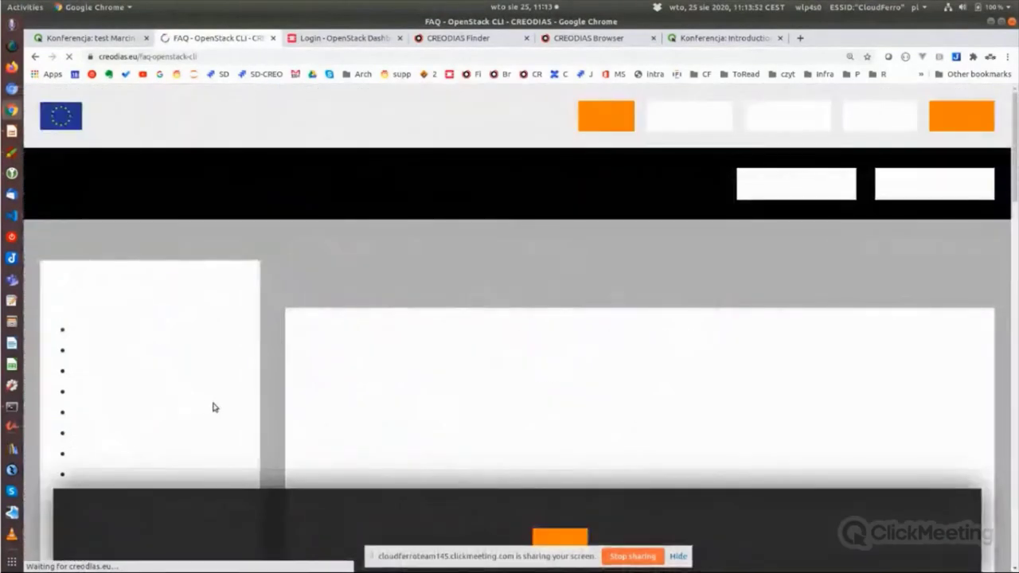
- Skim the OpenStack CLI questions, then switch to the CREODIAS Finder tab
scroll(425, 406, down, 3)
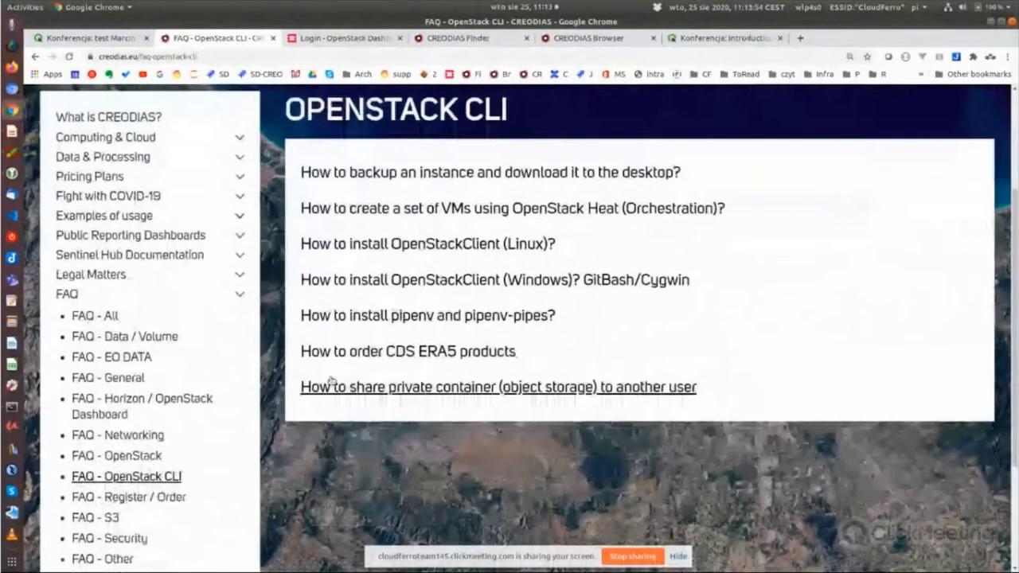
scroll(408, 367, up, 1)
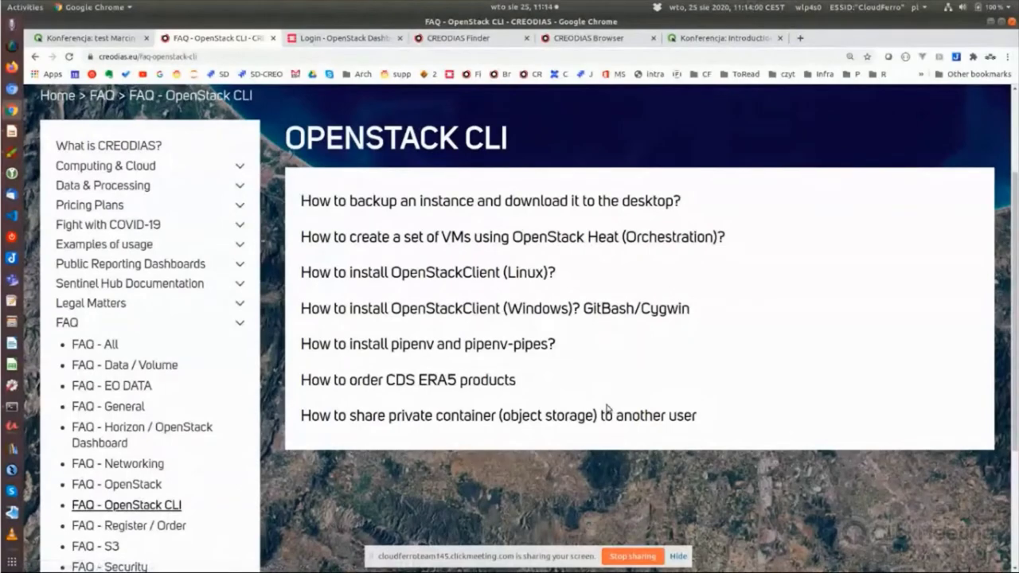
scroll(513, 372, up, 1)
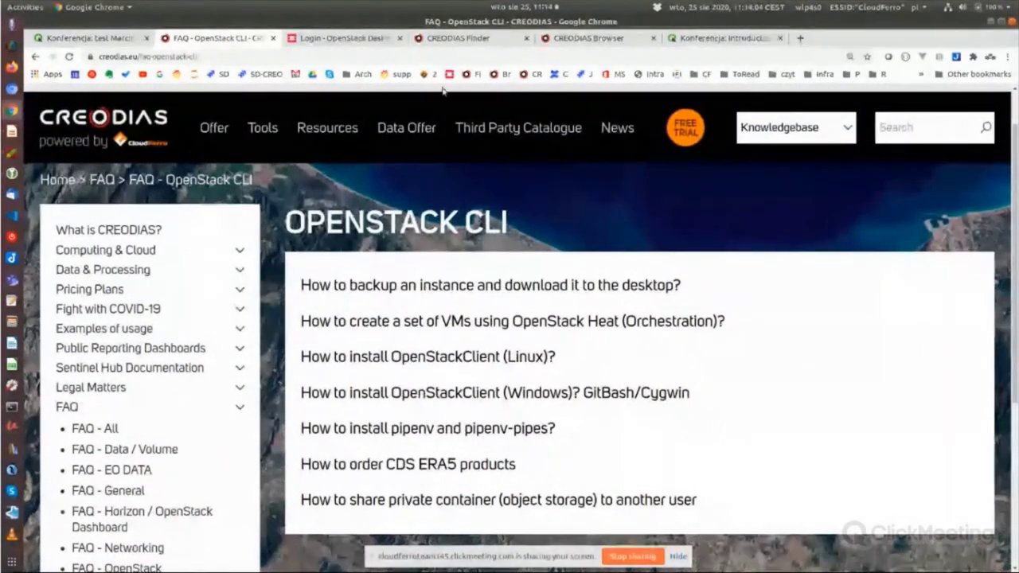
click(473, 46)
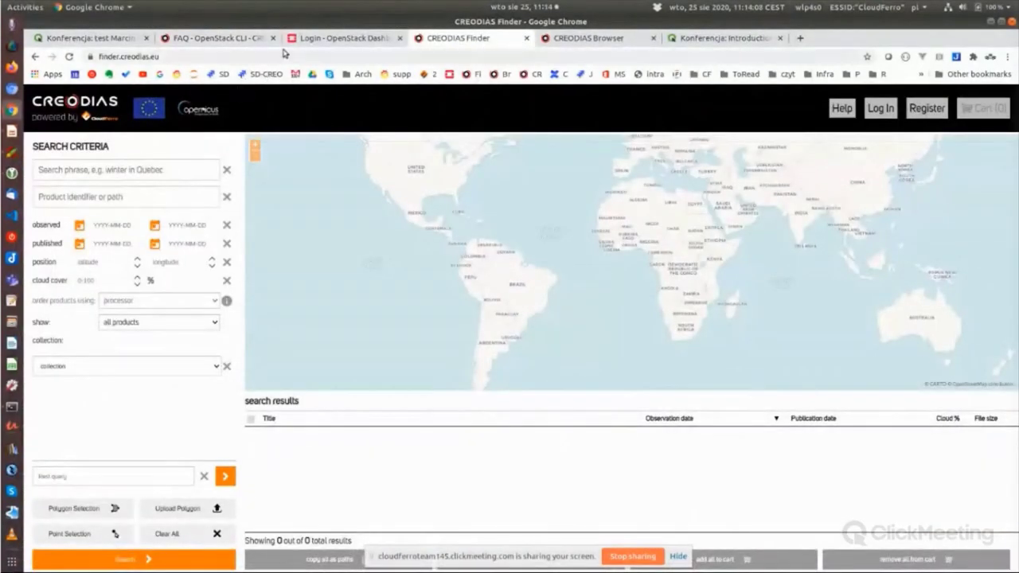
- Open EO Finder in a new tab from the Tools menu and switch to it
click(255, 38)
scroll(294, 134, up, 1)
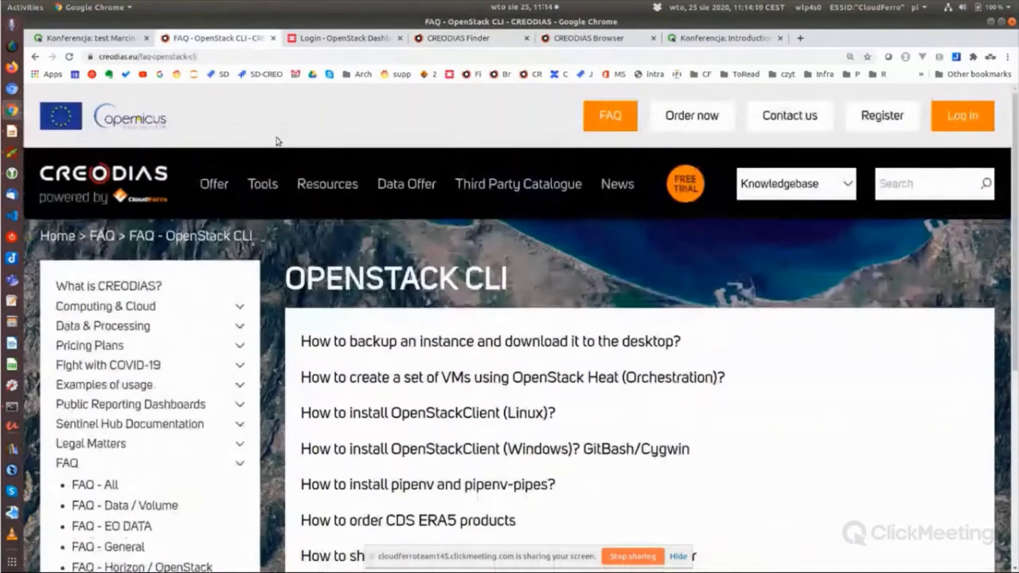
mouse_move(263, 184)
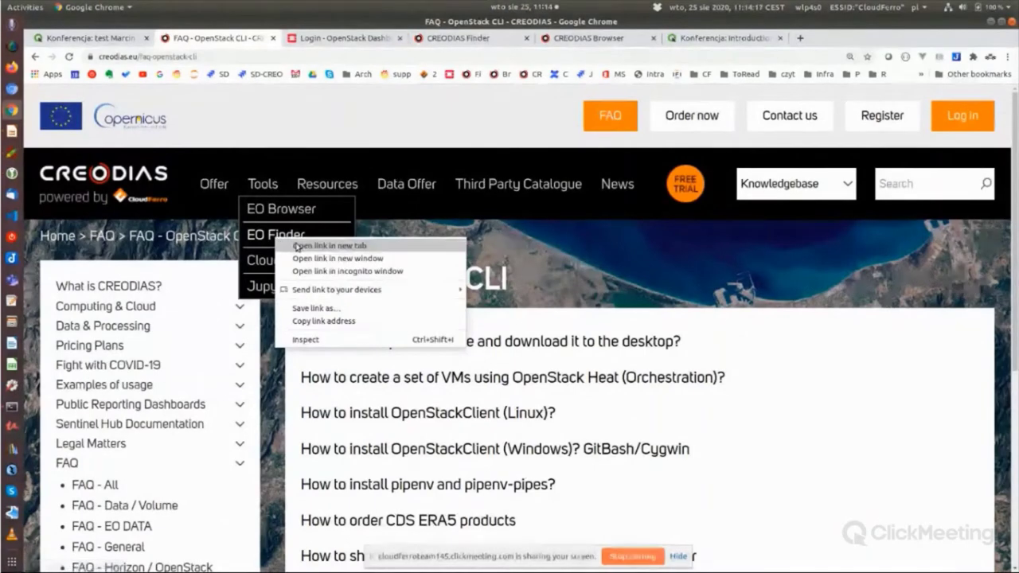
click(322, 246)
click(327, 38)
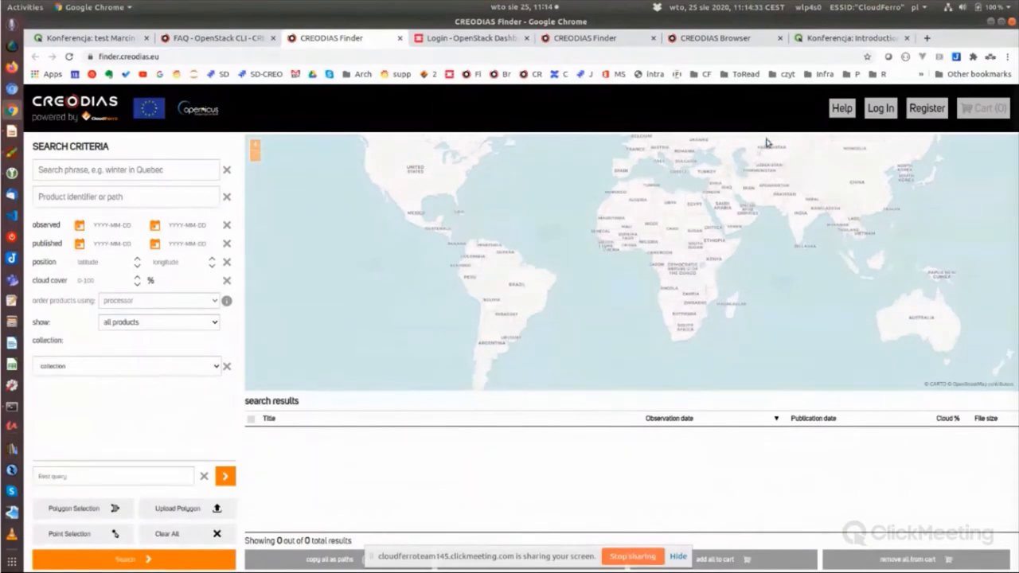
click(842, 61)
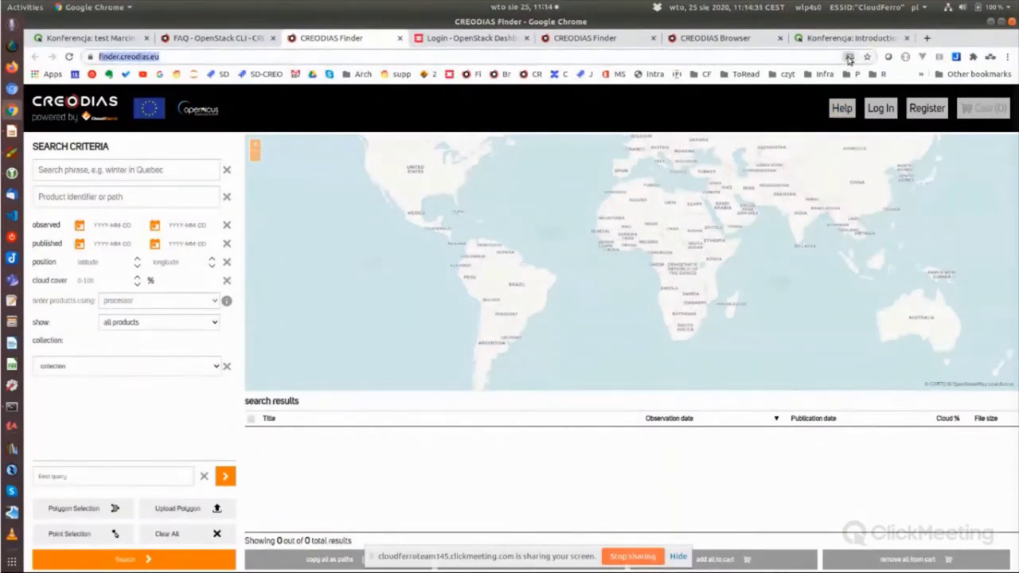
- Zoom the Finder page in and choose Sentinel-2 as the search collection
click(848, 60)
key(Escape)
key(ctrl+plus)
key(ctrl+plus)
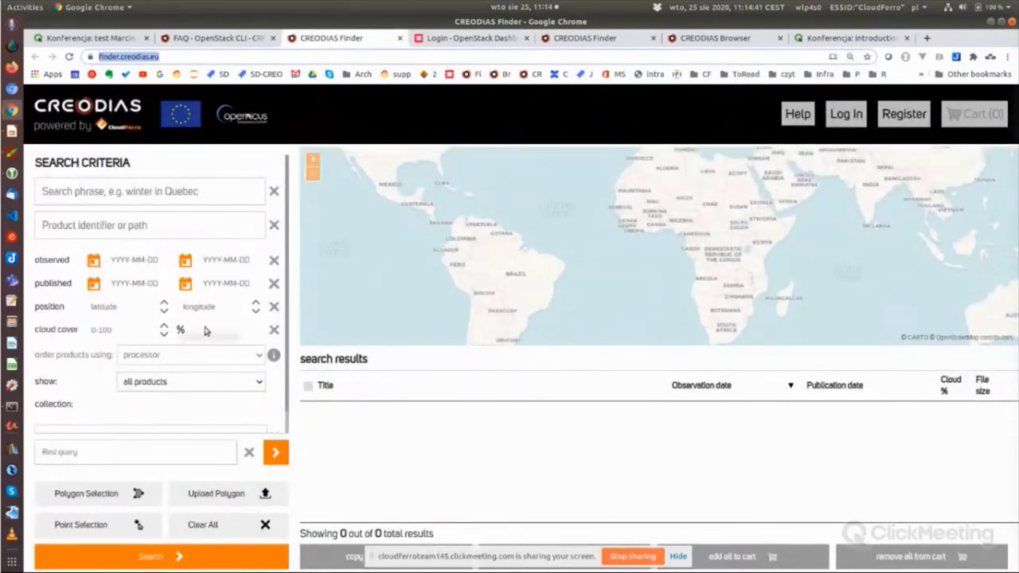
scroll(203, 382, down, 1)
key(ctrl+plus)
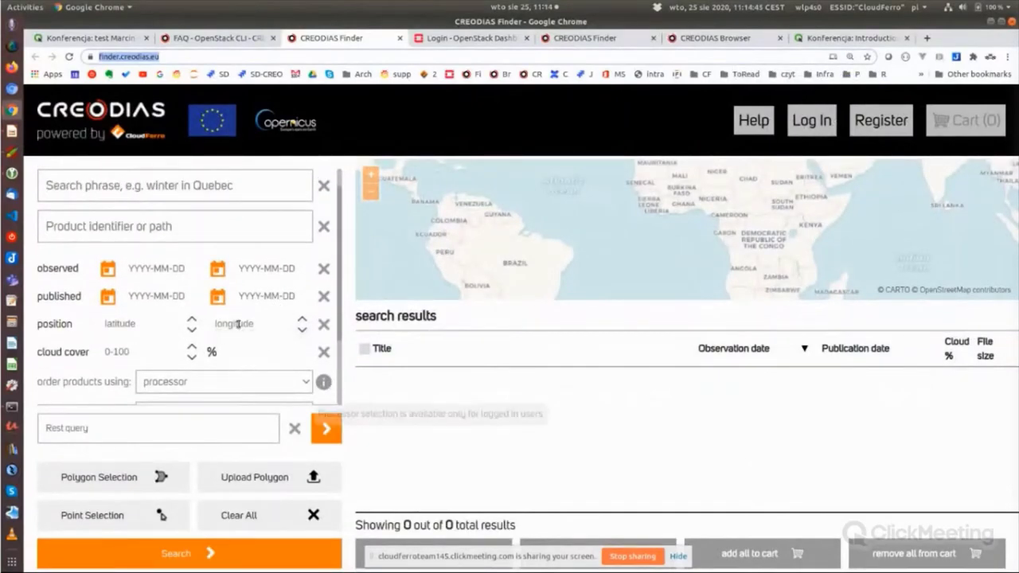
scroll(239, 334, down, 2)
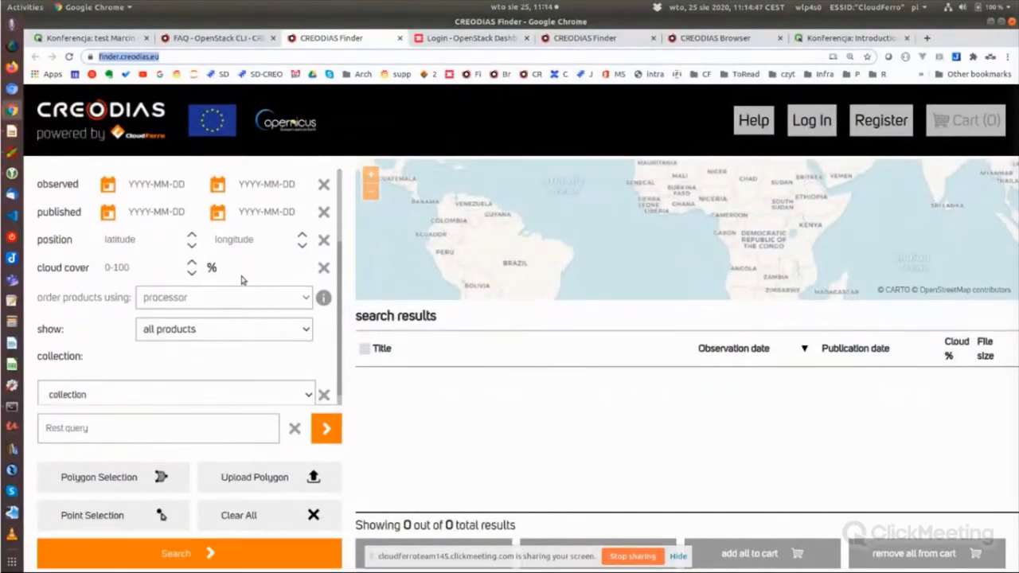
scroll(181, 260, up, 3)
scroll(215, 310, down, 2)
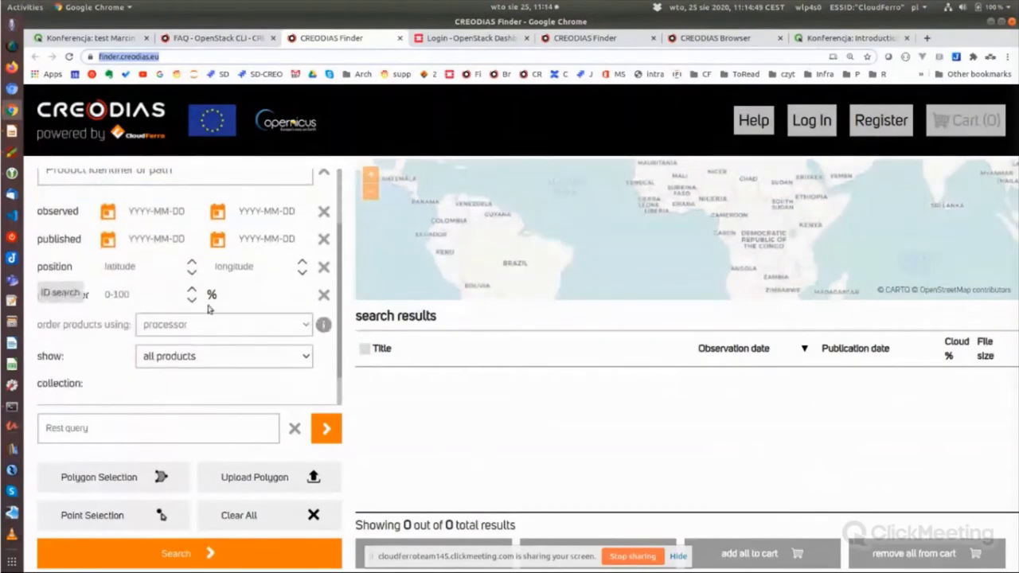
scroll(247, 345, up, 1)
scroll(222, 354, down, 2)
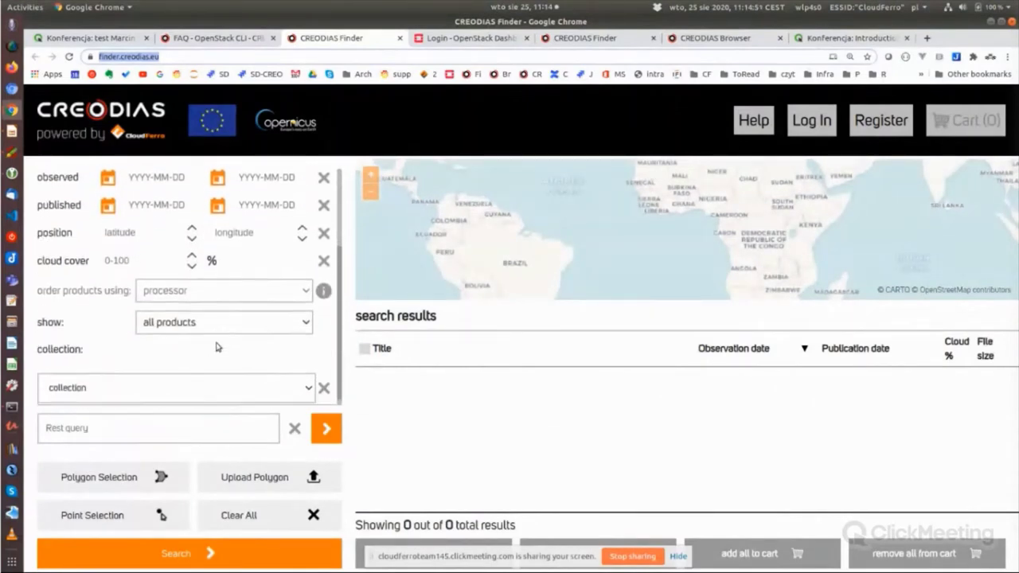
click(307, 387)
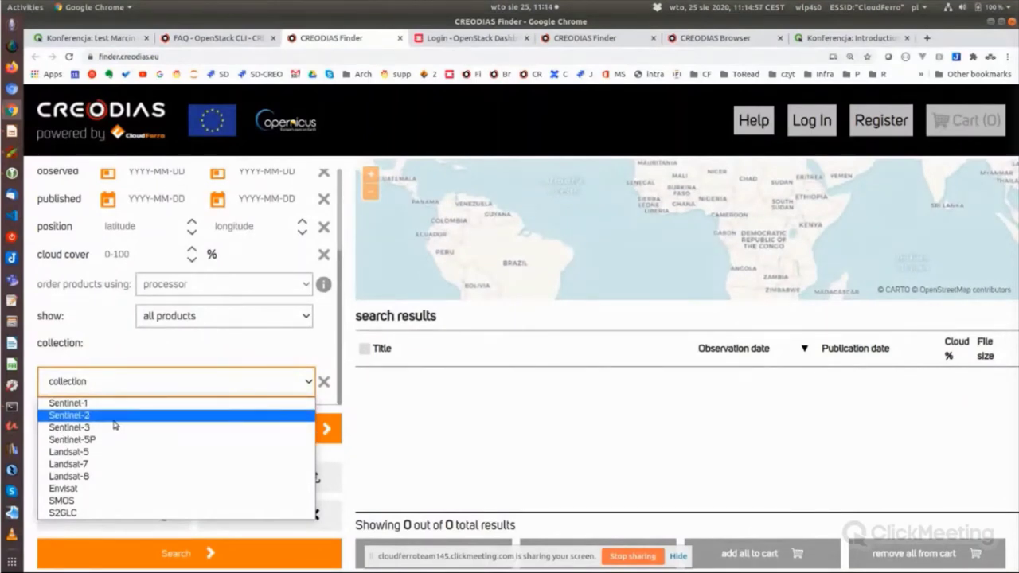
click(114, 421)
- Set the Sentinel-2 processing level filter to LEVEL 1
scroll(117, 347, down, 2)
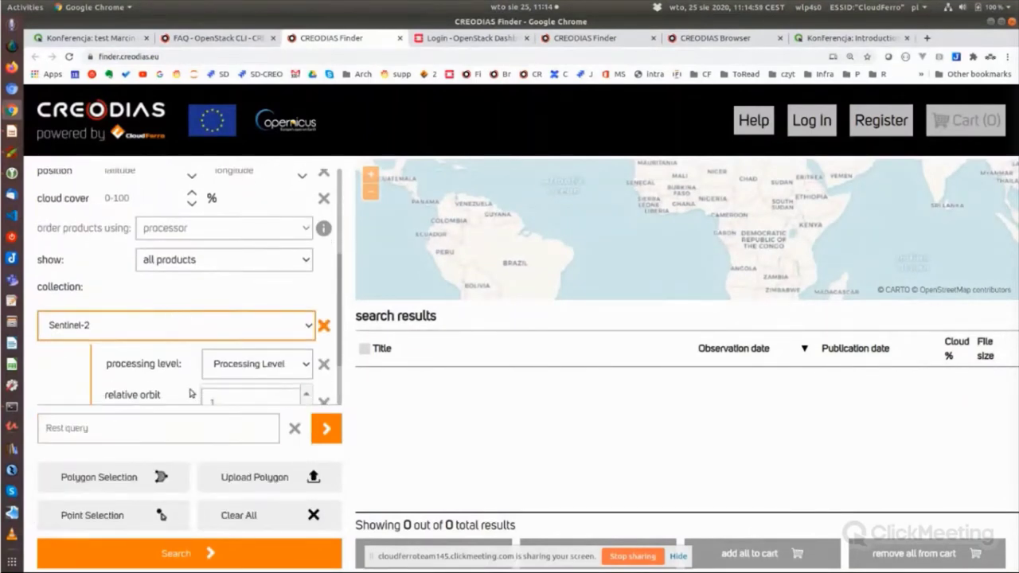
scroll(117, 348, down, 1)
click(257, 285)
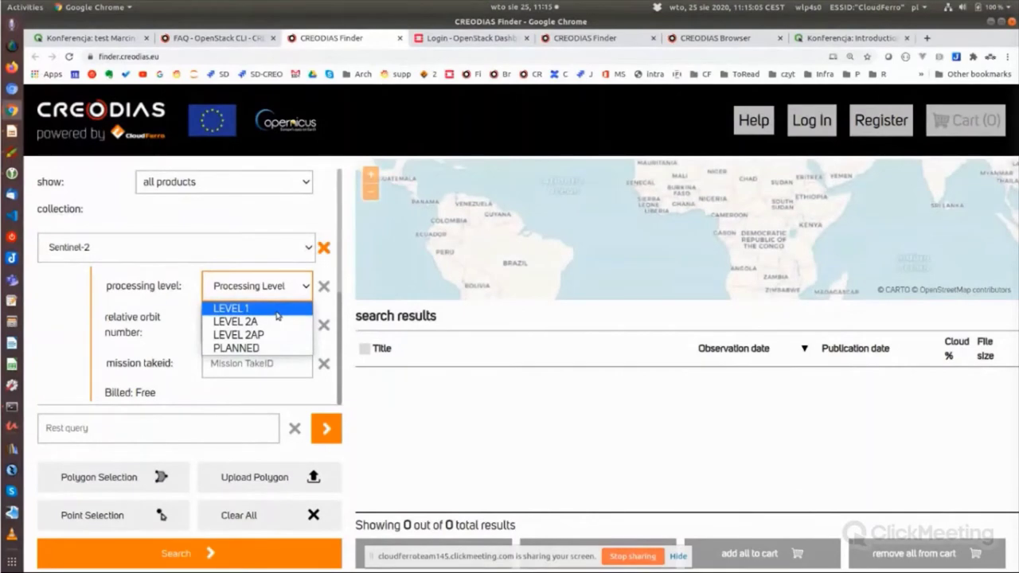
click(277, 309)
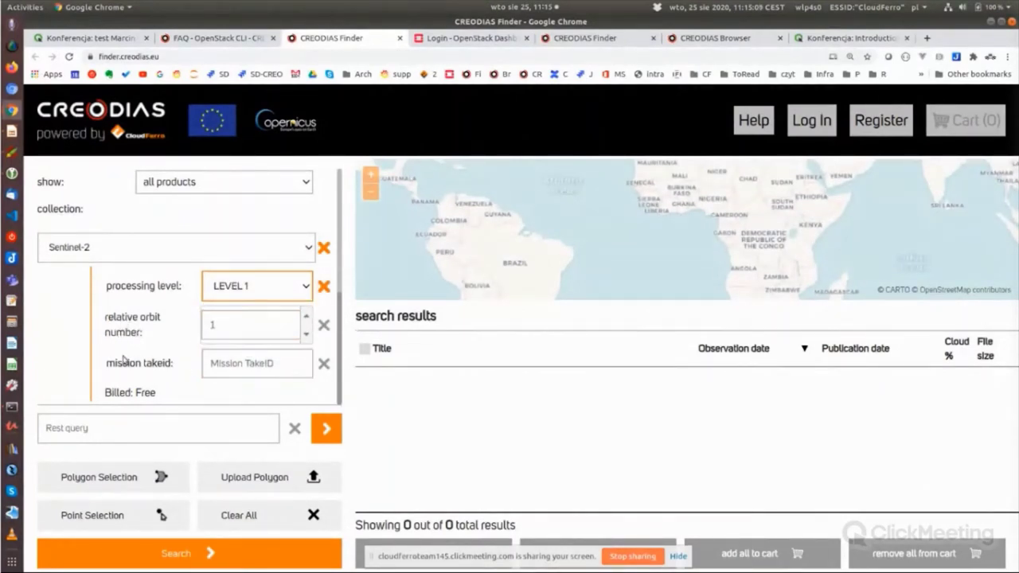
scroll(104, 349, up, 4)
scroll(91, 340, up, 3)
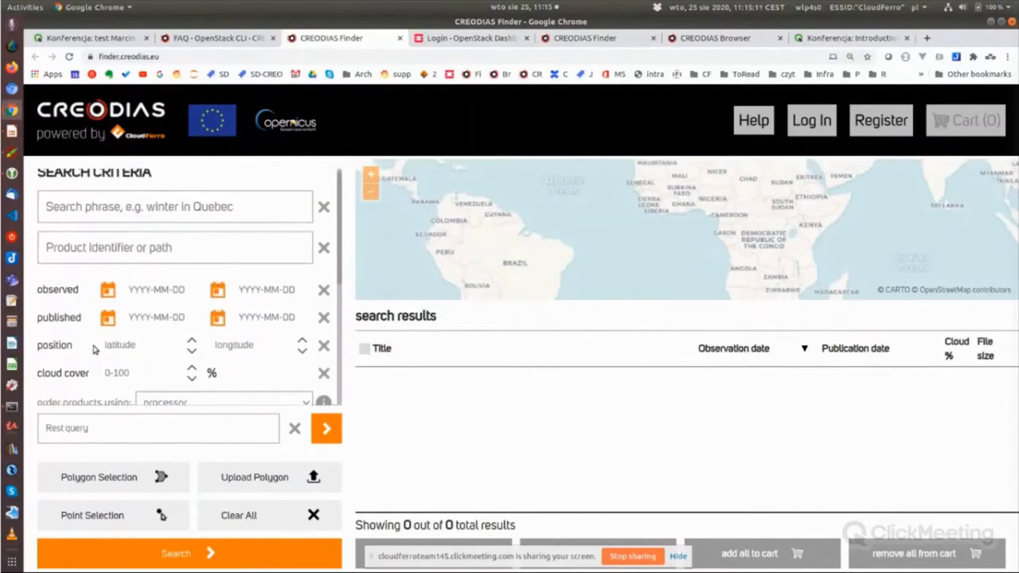
- Pick 1 June 2020 as start date and 25 August 2020 as end date
click(142, 297)
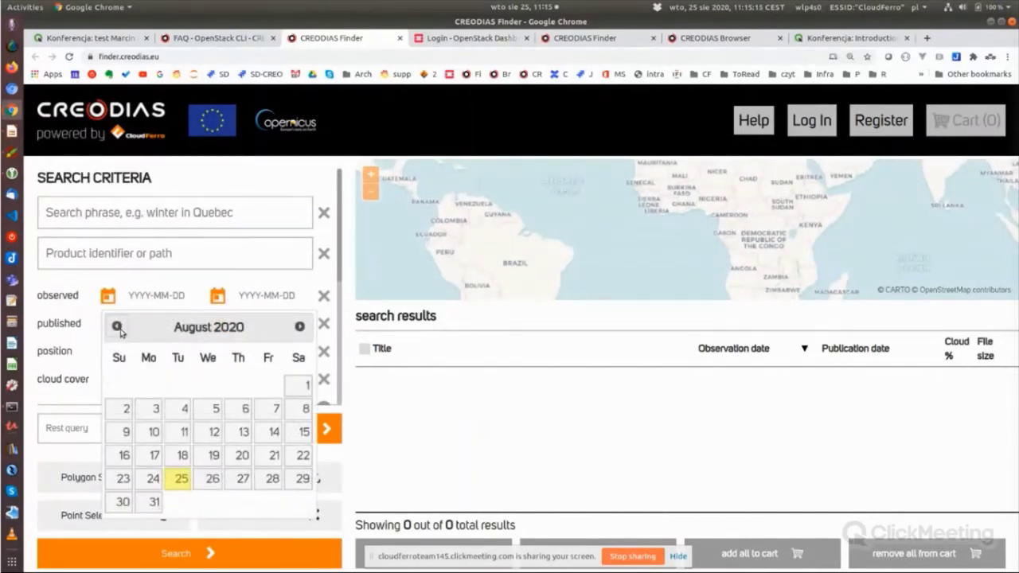
click(117, 328)
click(117, 327)
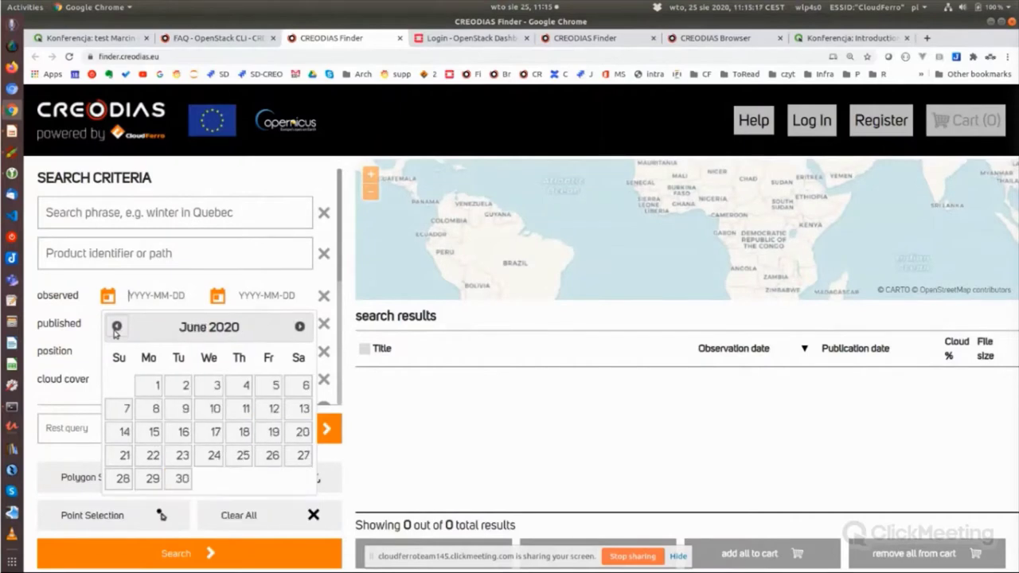
click(153, 387)
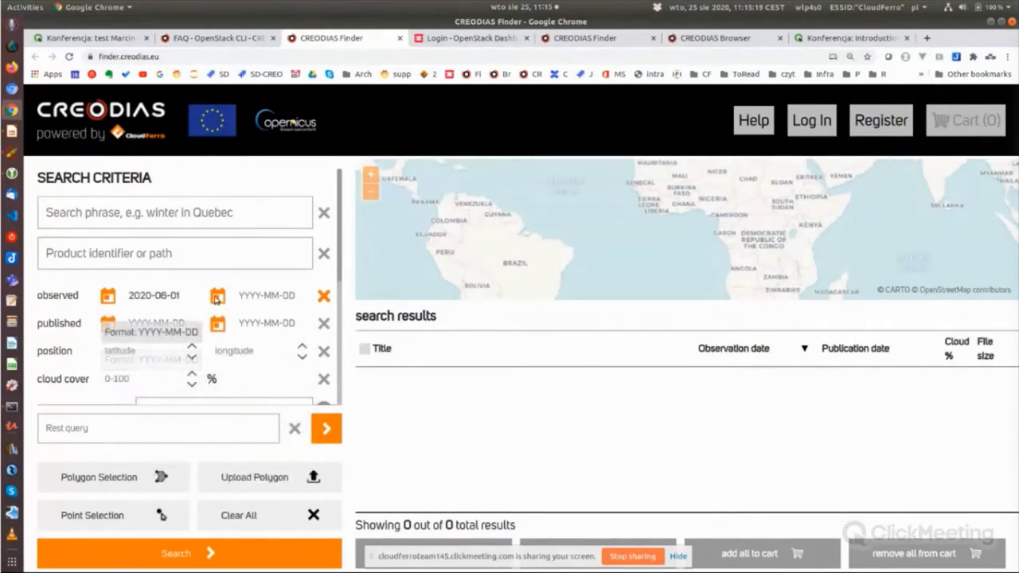
click(259, 296)
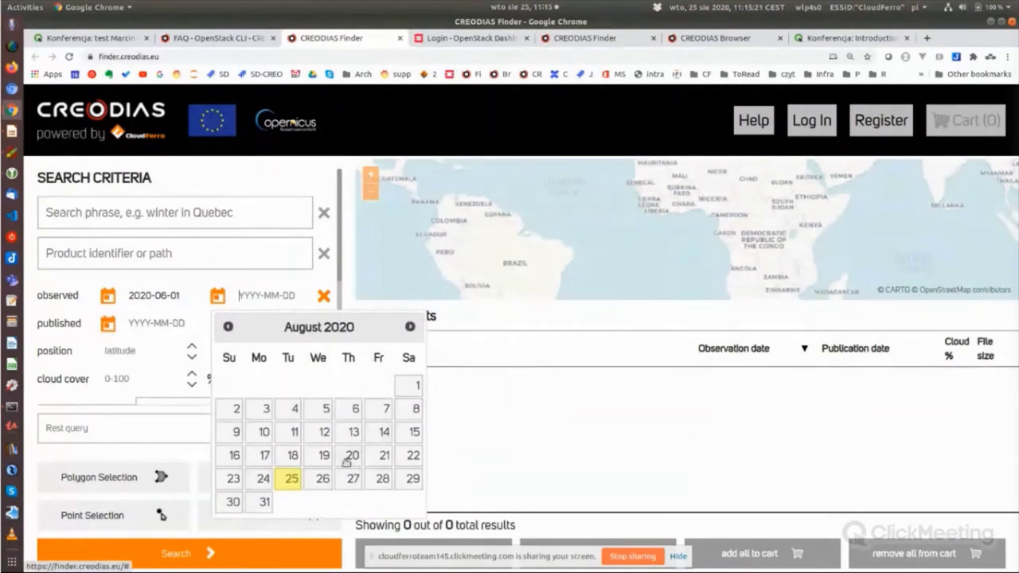
click(291, 480)
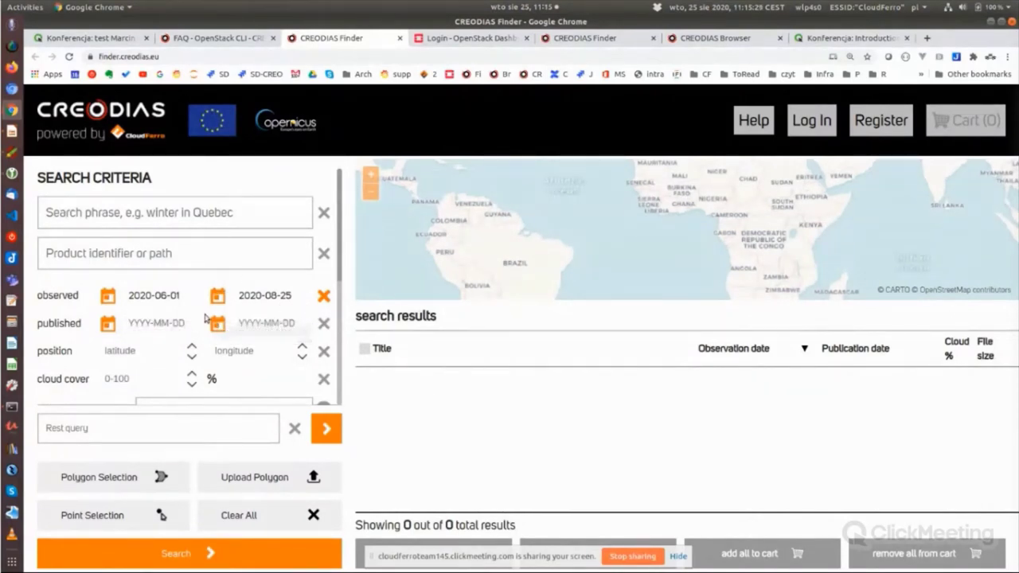
- Run the search and highlight the 'showing 10 out of' result count
click(257, 559)
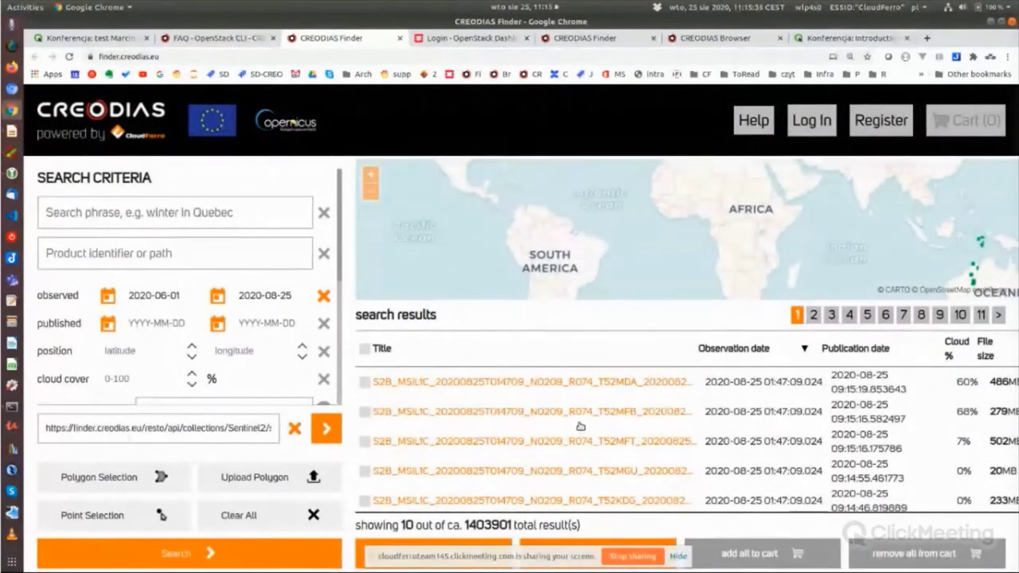
key(ctrl+minus)
key(ctrl+minus)
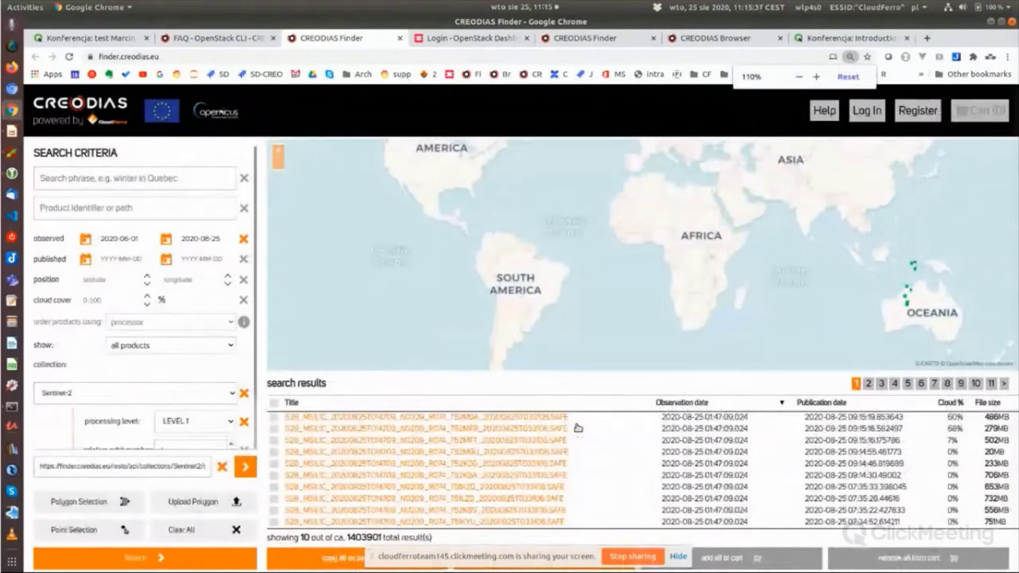
key(ctrl+plus)
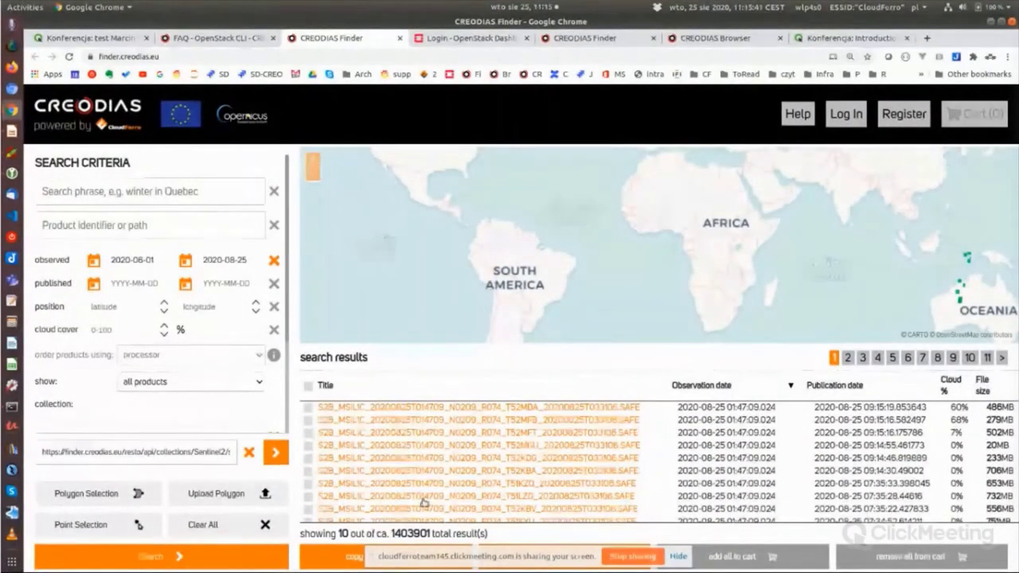
drag(340, 533, 370, 532)
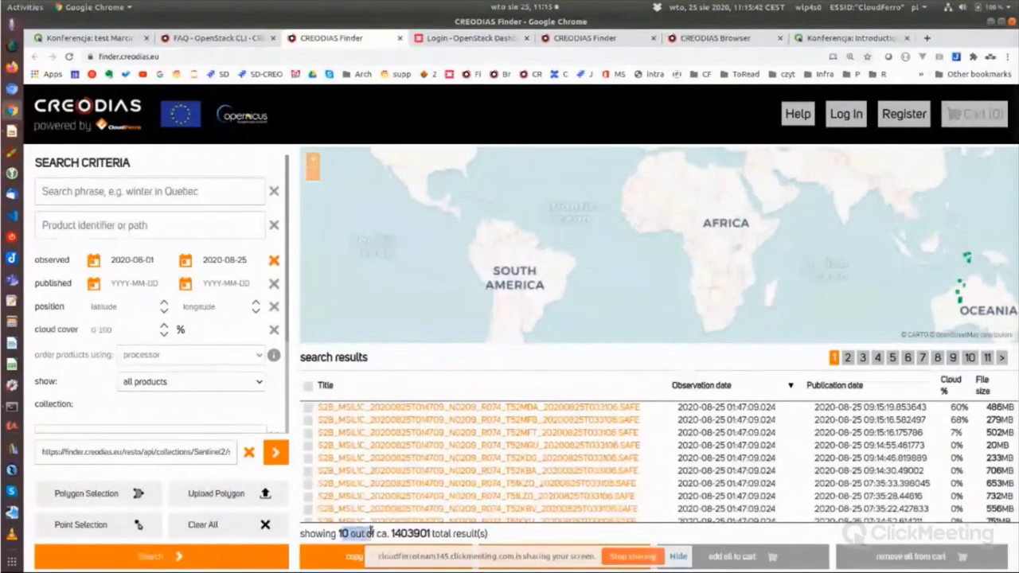
click(374, 532)
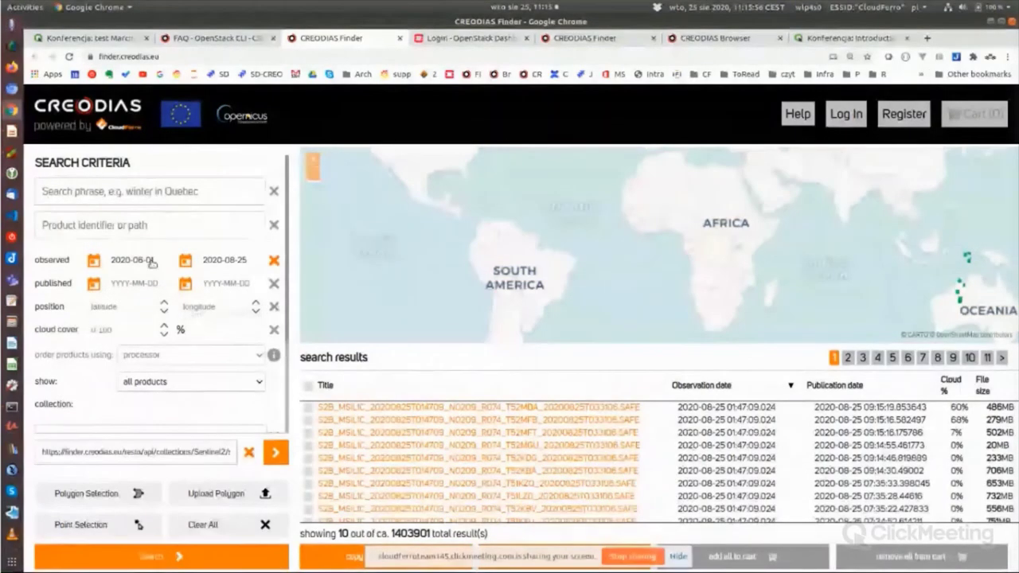
- Open the details of the S2B T52MFB Level-1C product from the results
scroll(90, 367, down, 2)
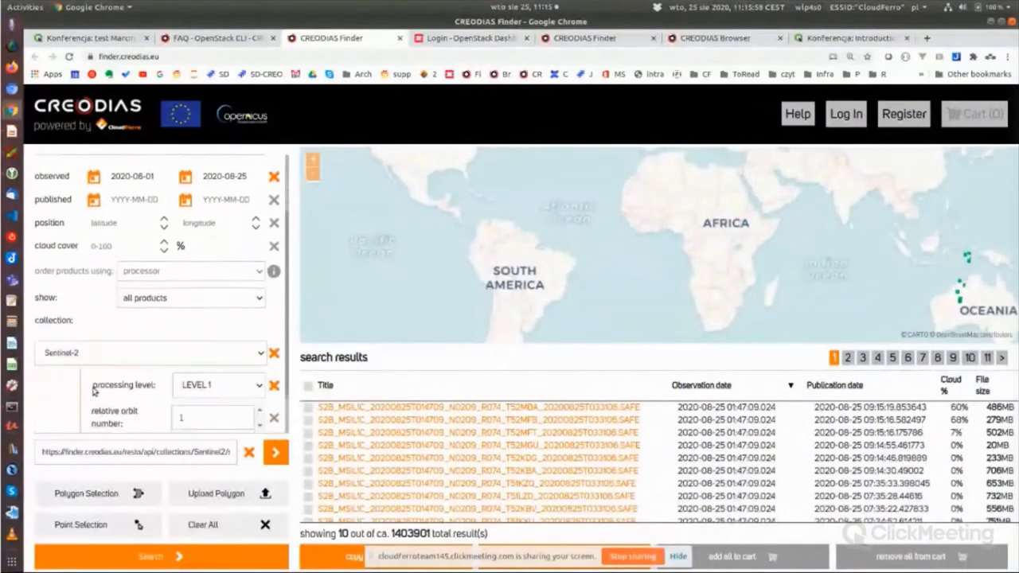
scroll(90, 367, down, 1)
scroll(143, 365, up, 3)
scroll(218, 359, down, 3)
scroll(220, 358, down, 1)
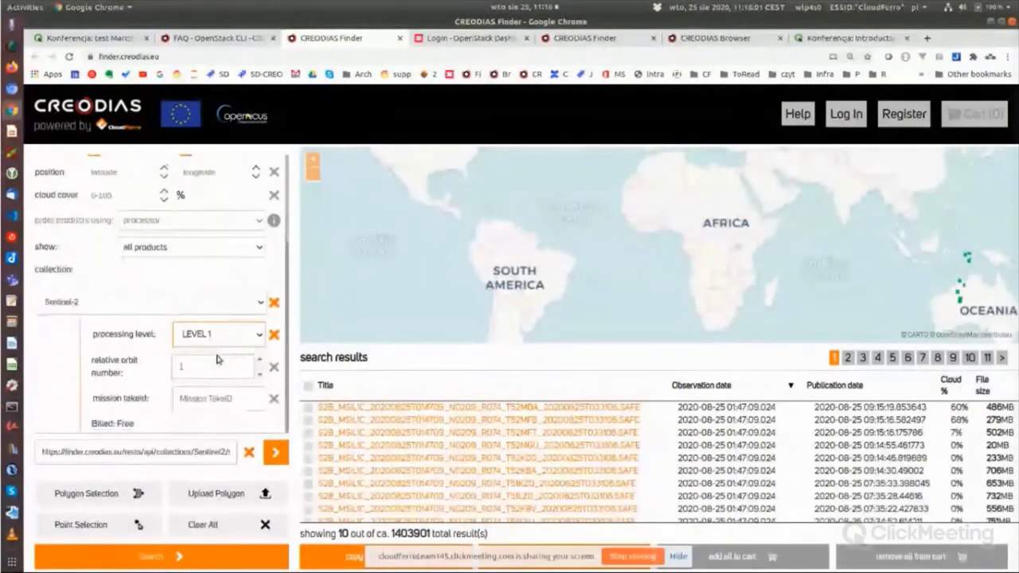
click(428, 419)
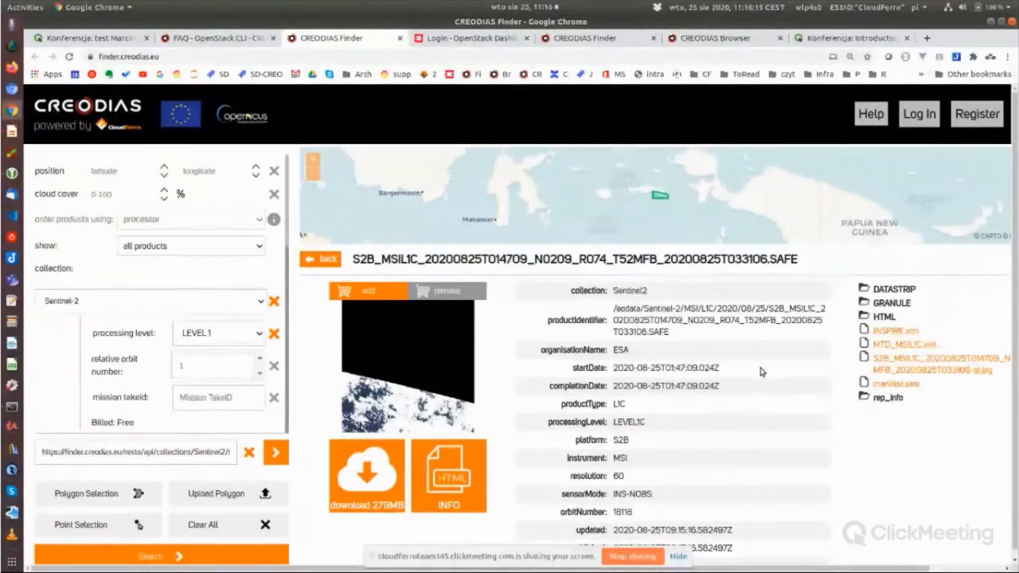
- Open the T52MFB product's details, showing resolution 60, orbit 18118 and its DATASTRIP, GRANULE and manifest.safe files
scroll(706, 372, down, 3)
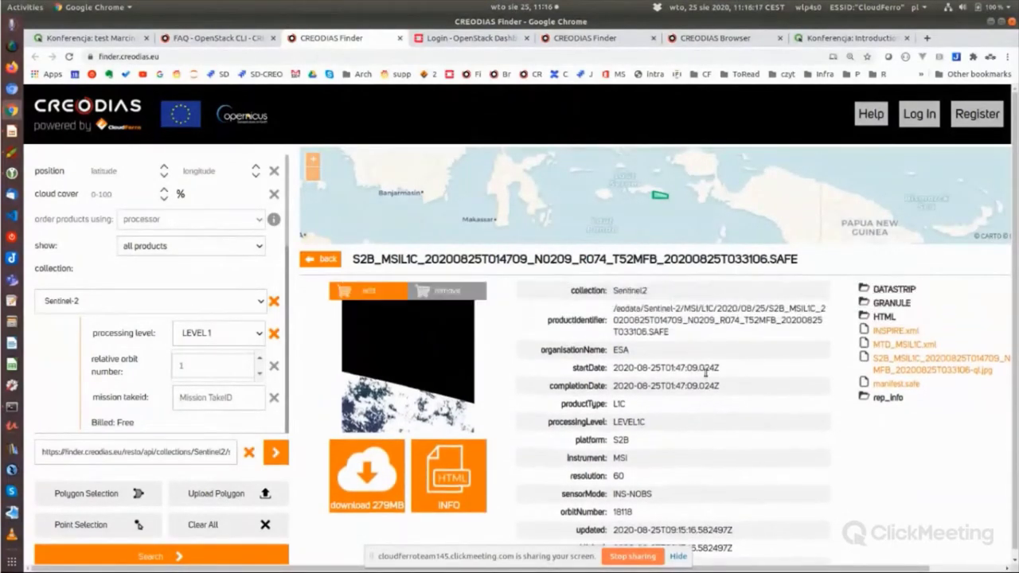
scroll(681, 384, up, 3)
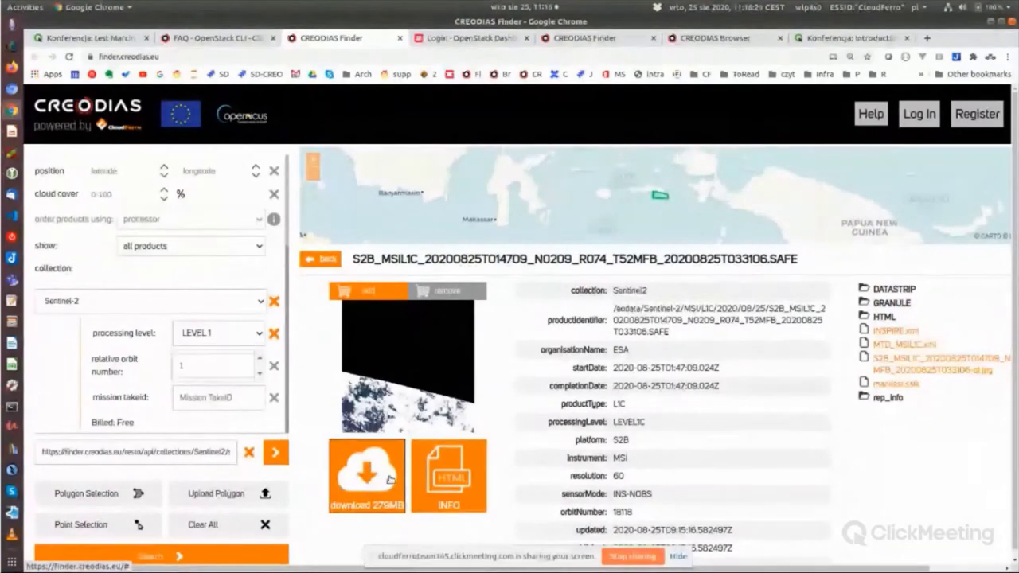
click(369, 489)
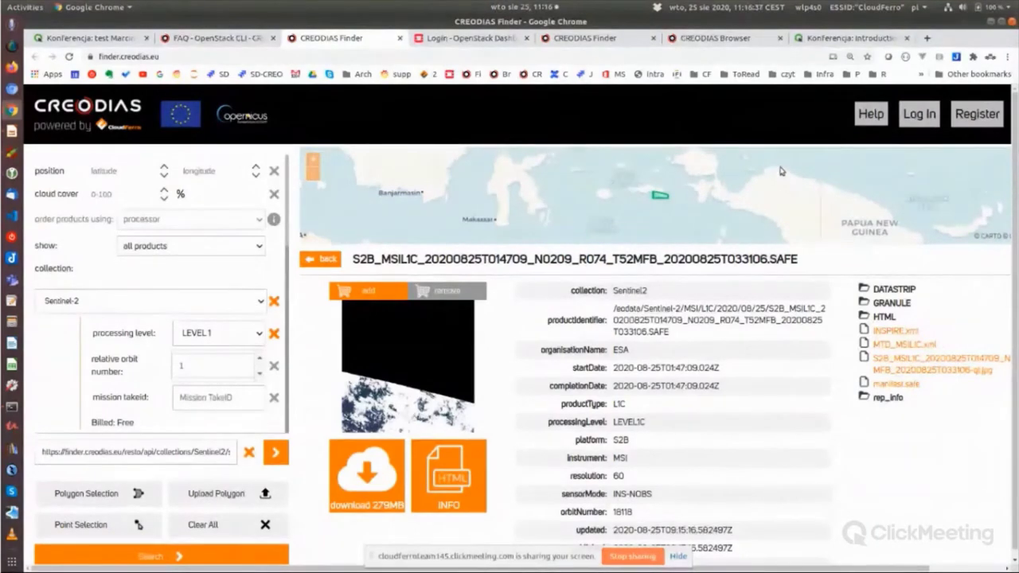
mouse_move(866, 117)
scroll(762, 429, down, 1)
scroll(761, 430, up, 1)
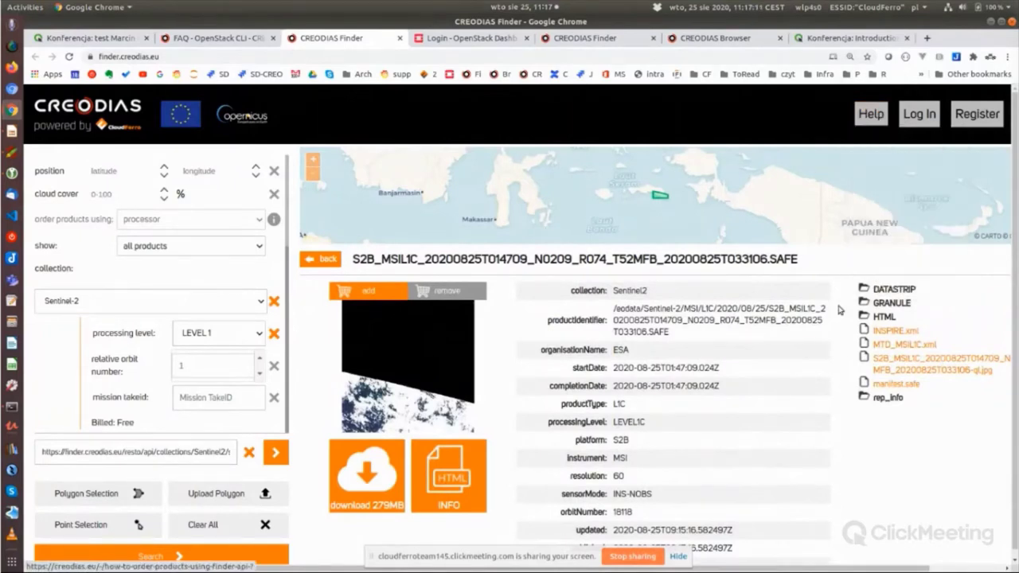
scroll(174, 233, up, 1)
scroll(173, 233, up, 1)
scroll(167, 358, down, 1)
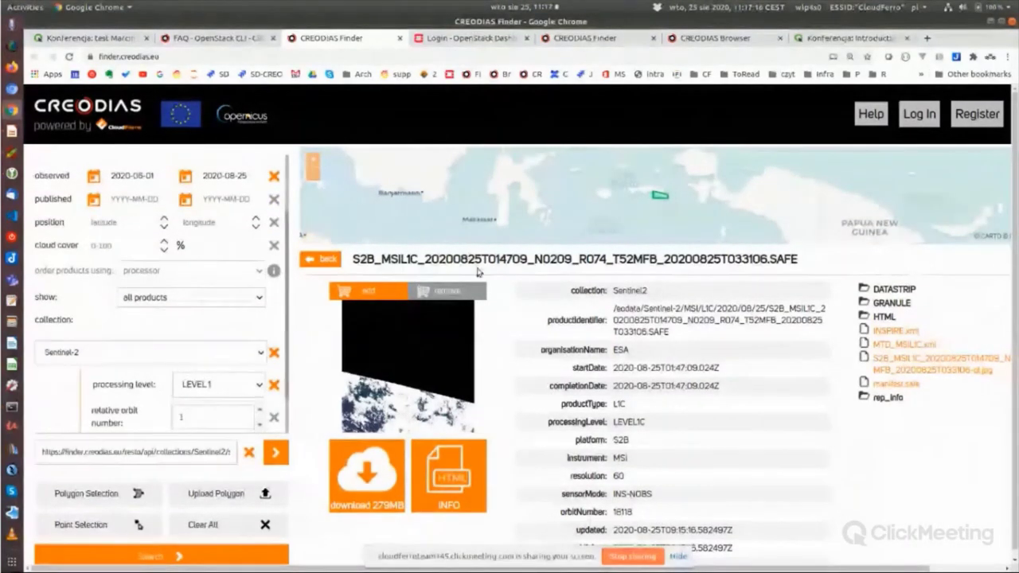
- Back on the results list, draw a five-corner search polygon around Niger and Chad
click(321, 261)
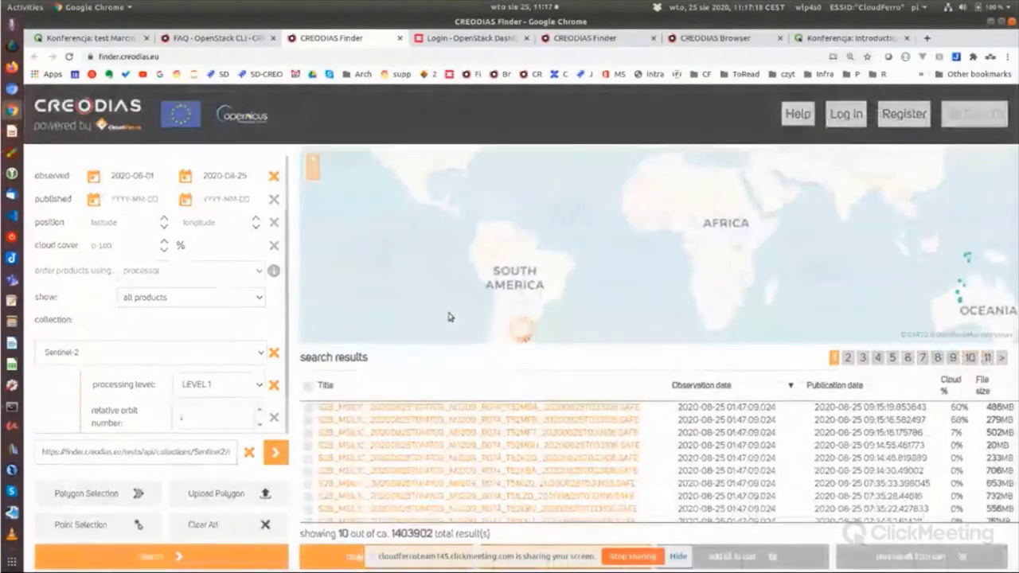
scroll(735, 229, up, 3)
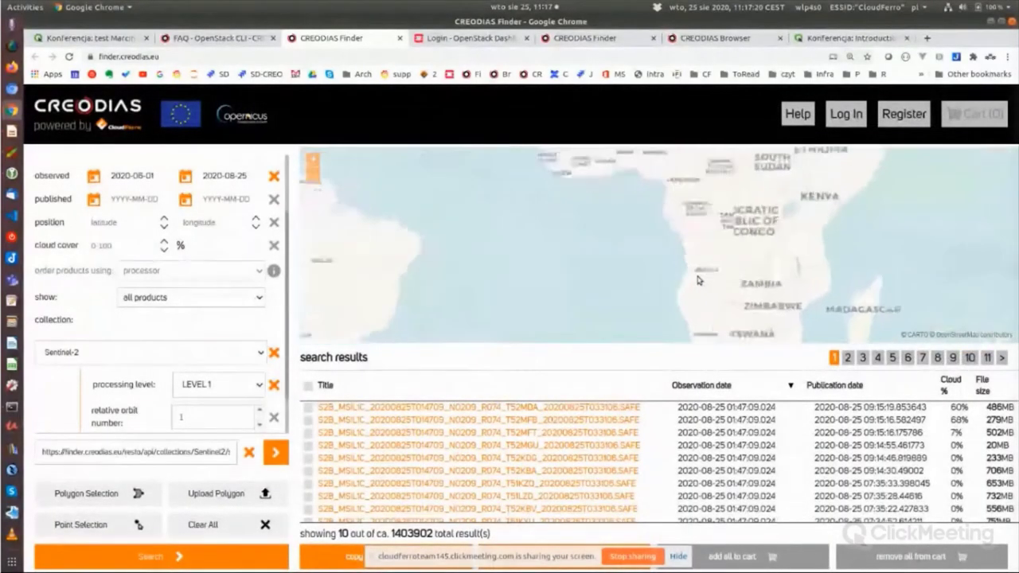
drag(735, 228, 581, 251)
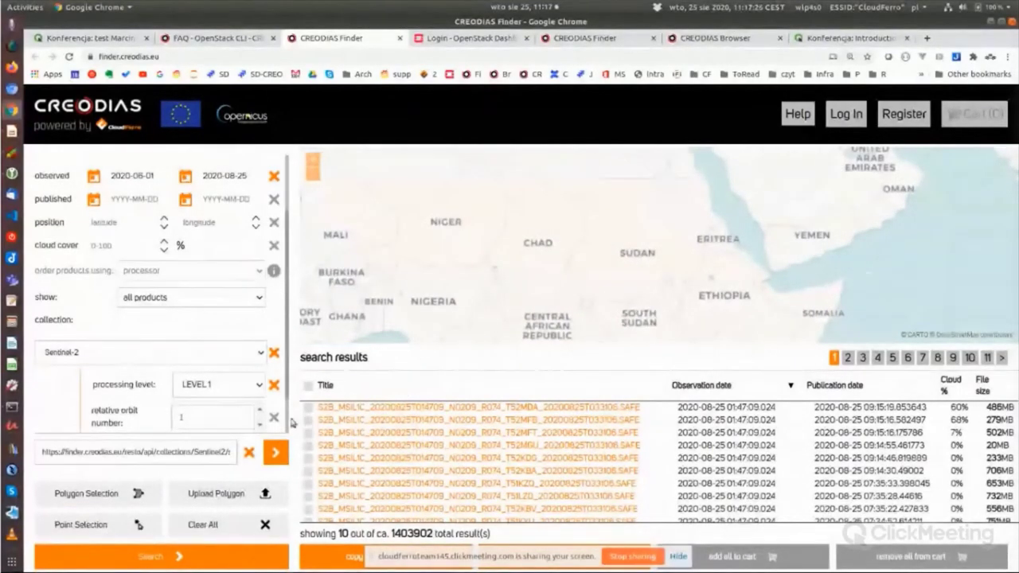
click(106, 491)
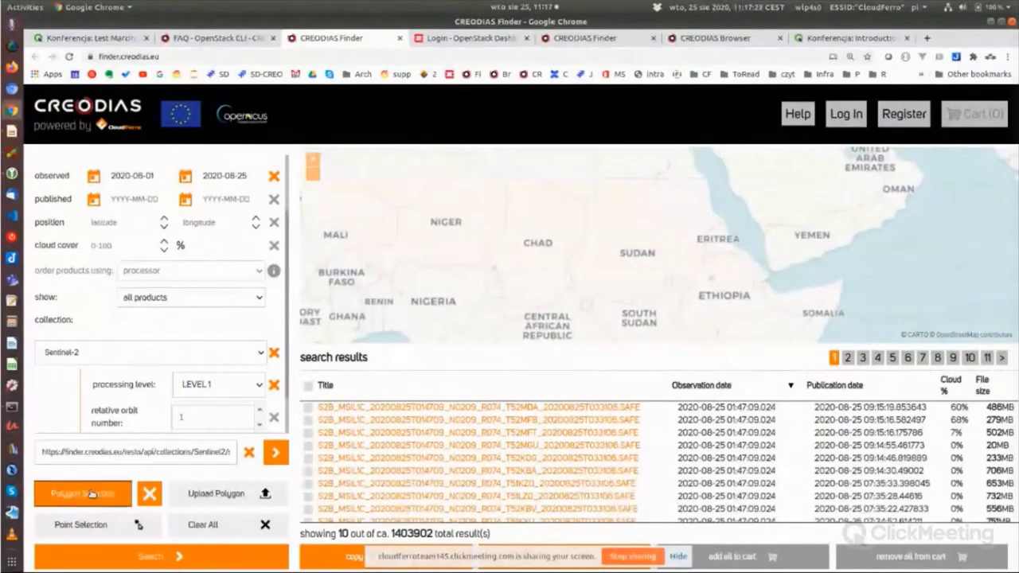
click(450, 239)
click(493, 309)
click(573, 262)
click(546, 193)
click(458, 191)
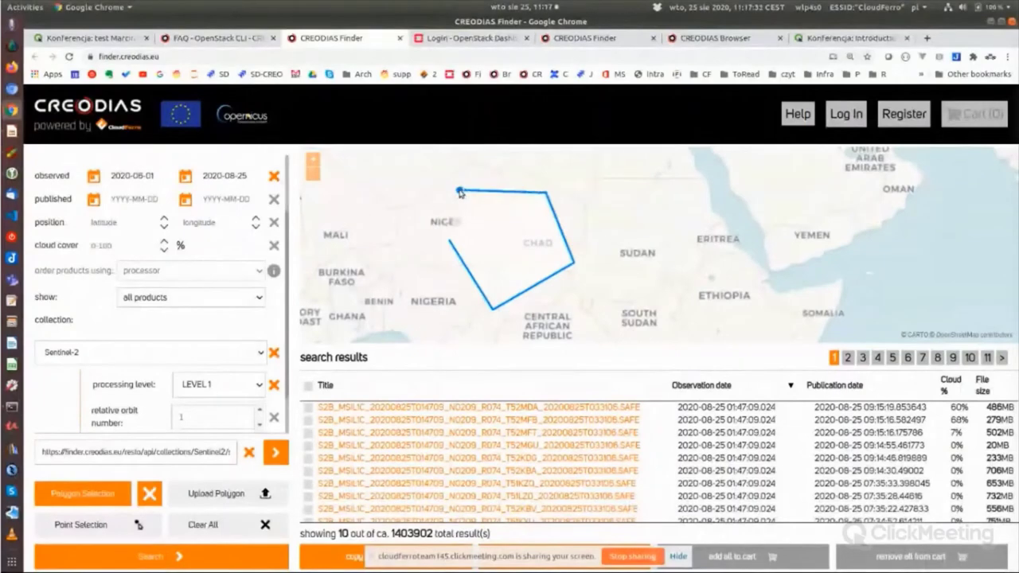
click(451, 241)
- Run the search within the polygon, returning about 9156 Sentinel-2 products for 2020-08-01 to 2020-08-25
click(219, 557)
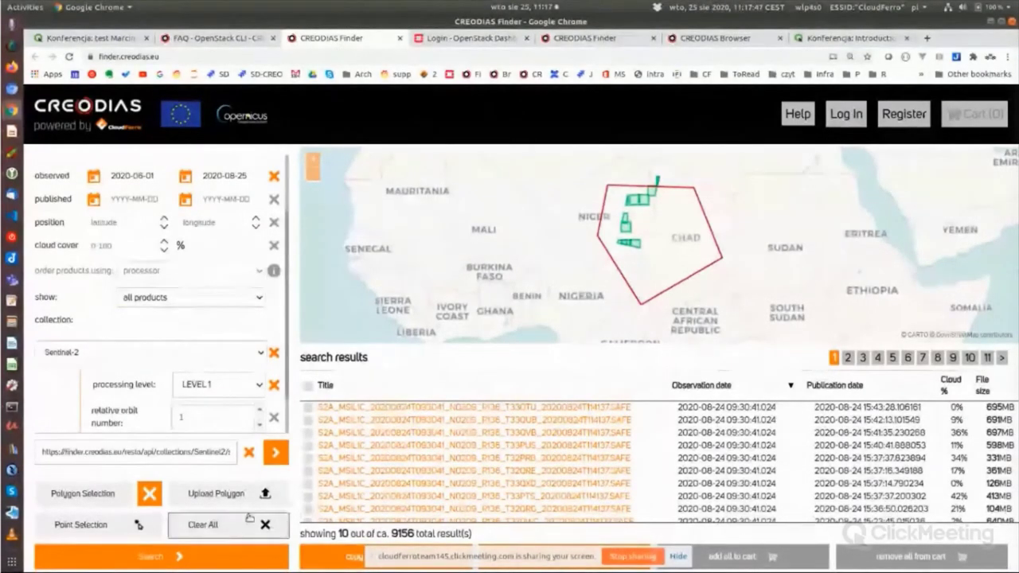
scroll(196, 295, up, 2)
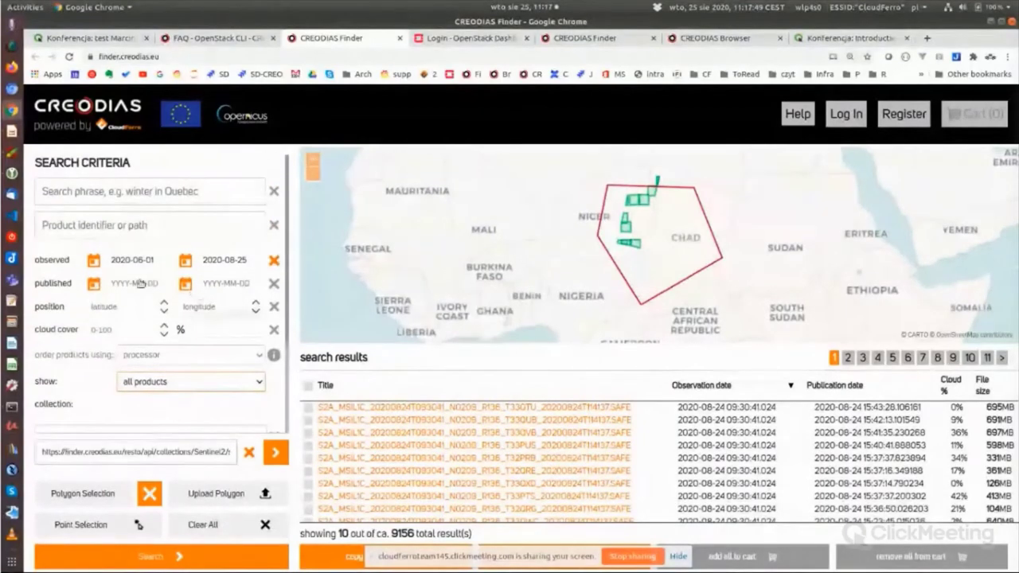
scroll(183, 311, down, 2)
scroll(207, 318, up, 2)
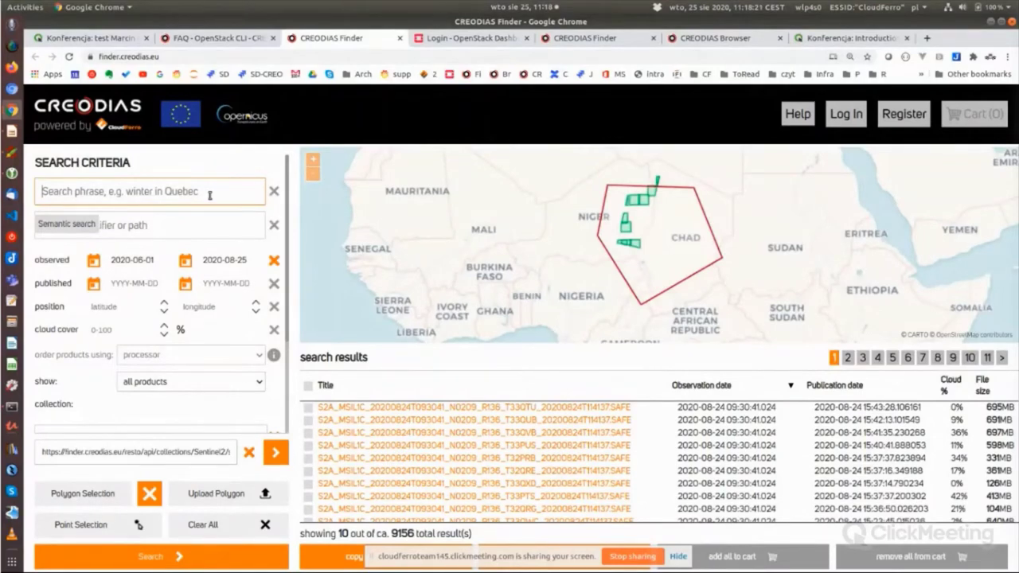
- From the OpenStack CLI FAQ page's Tools menu, open EO Browser in a new tab and switch to it
click(185, 37)
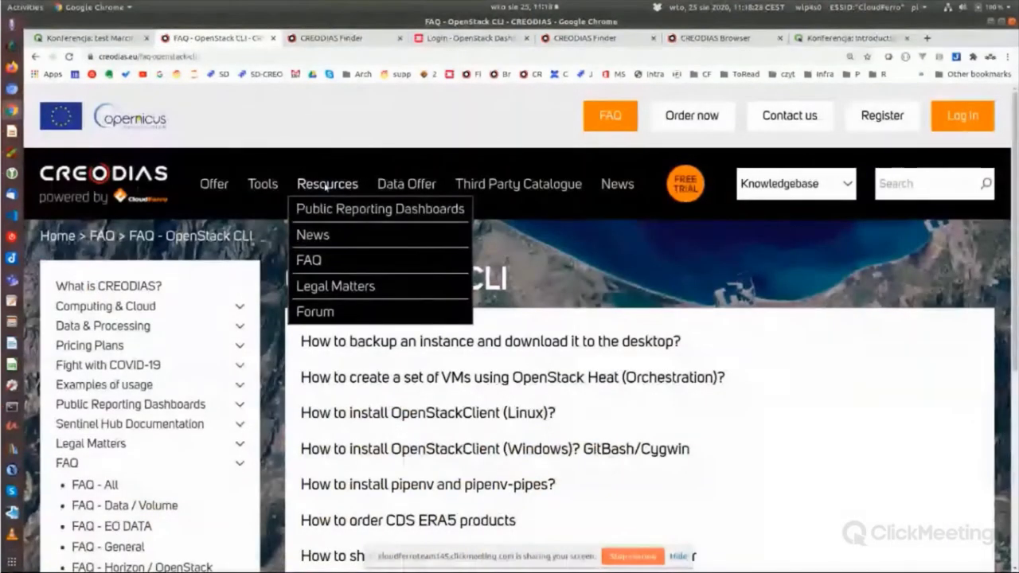
mouse_move(254, 179)
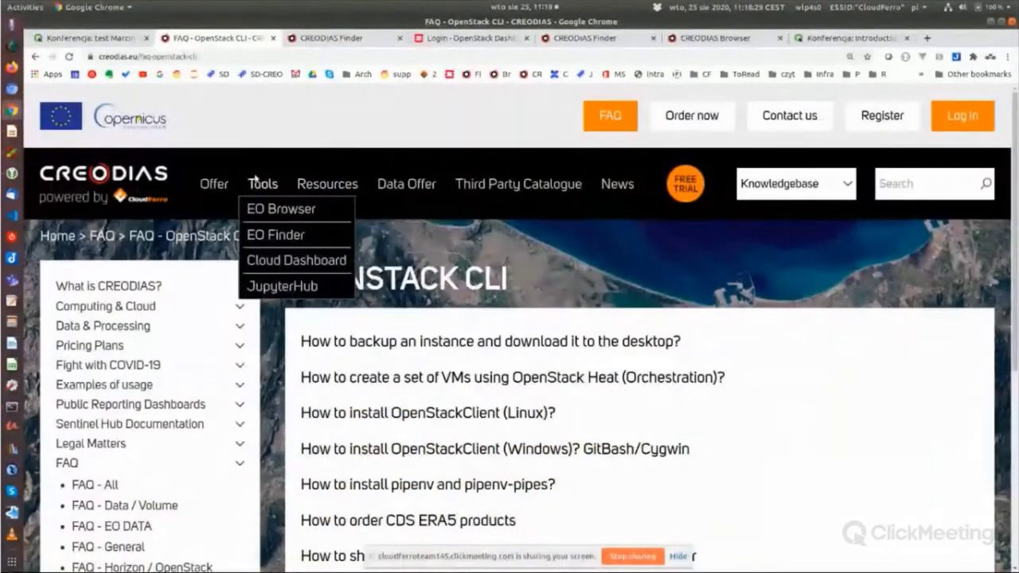
right_click(287, 210)
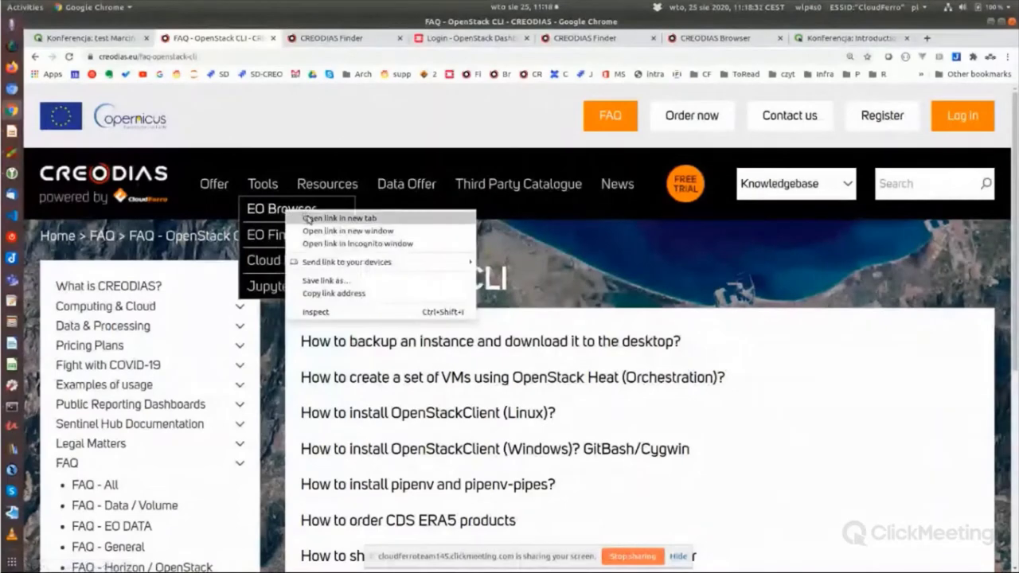
click(306, 217)
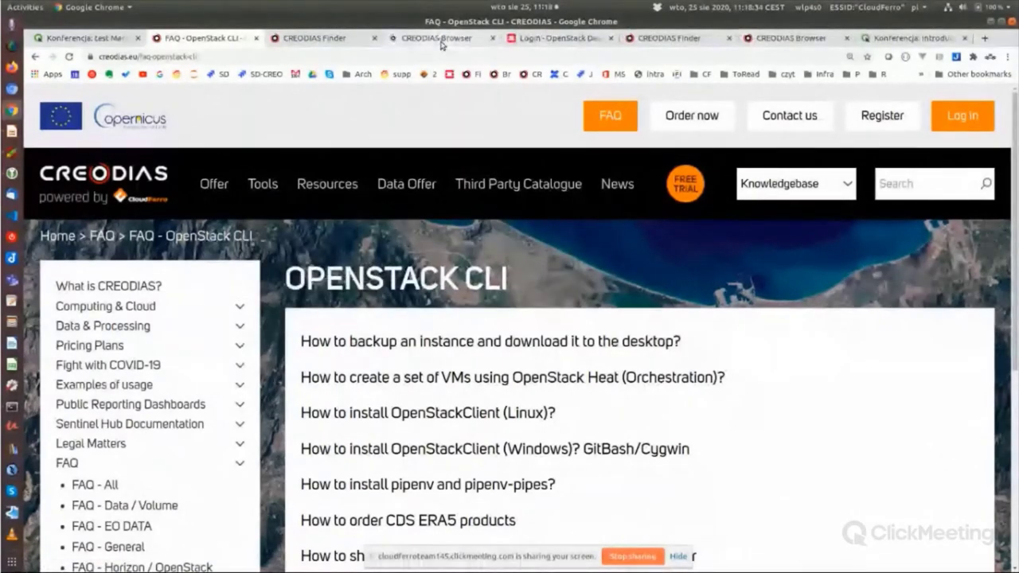
click(439, 38)
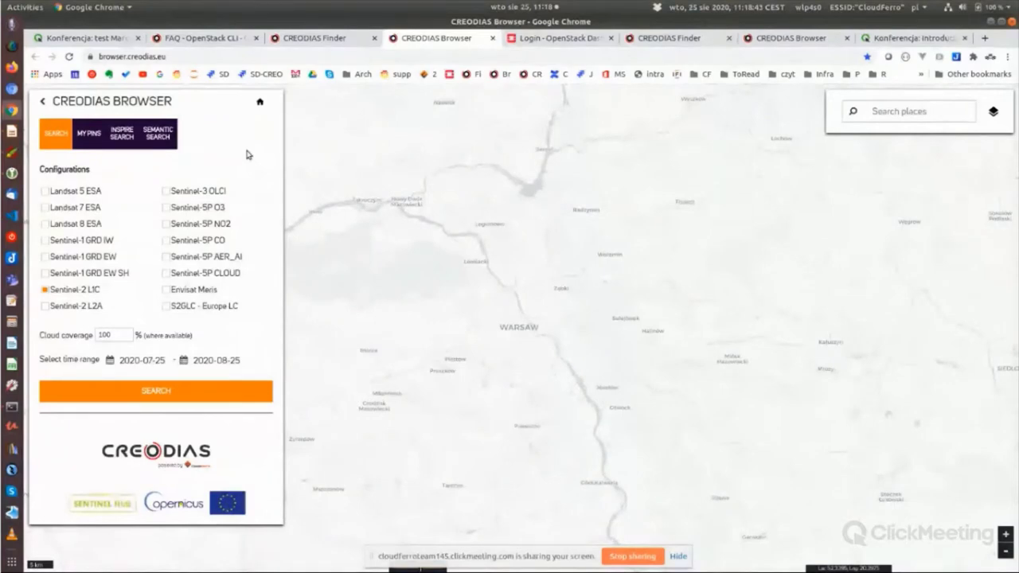
click(195, 38)
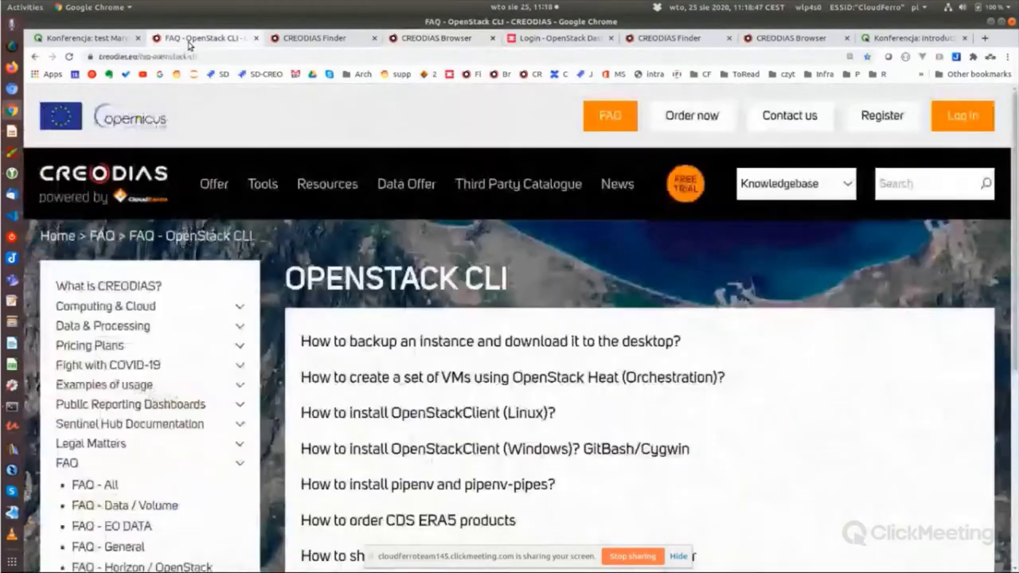
scroll(309, 448, down, 1)
scroll(310, 448, down, 4)
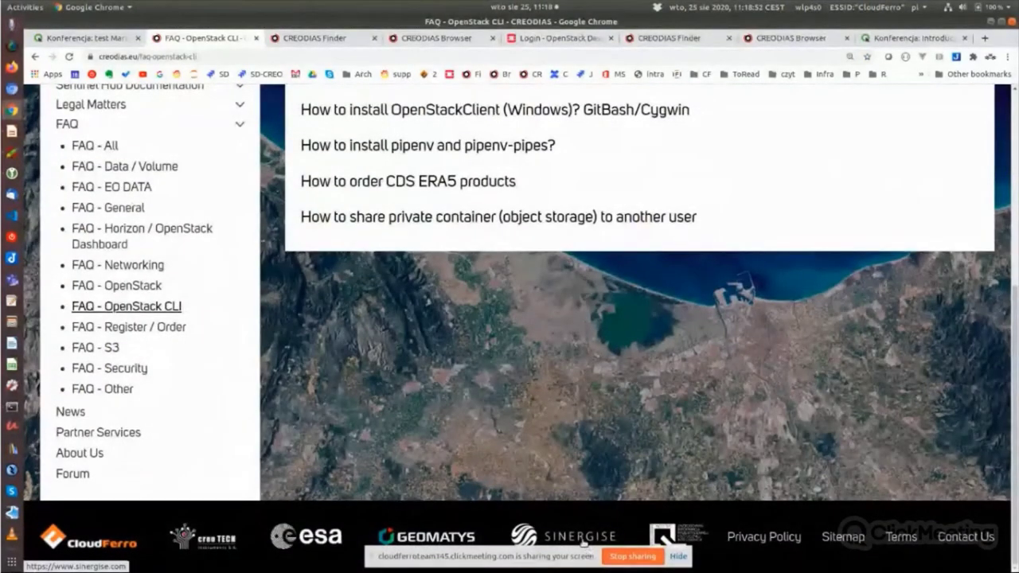
scroll(738, 482, up, 1)
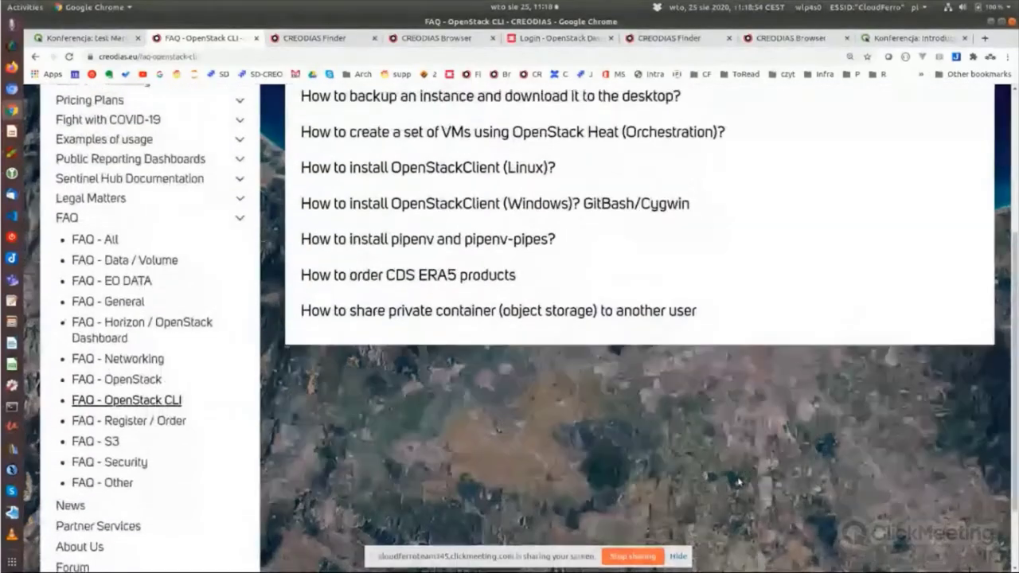
scroll(737, 482, up, 3)
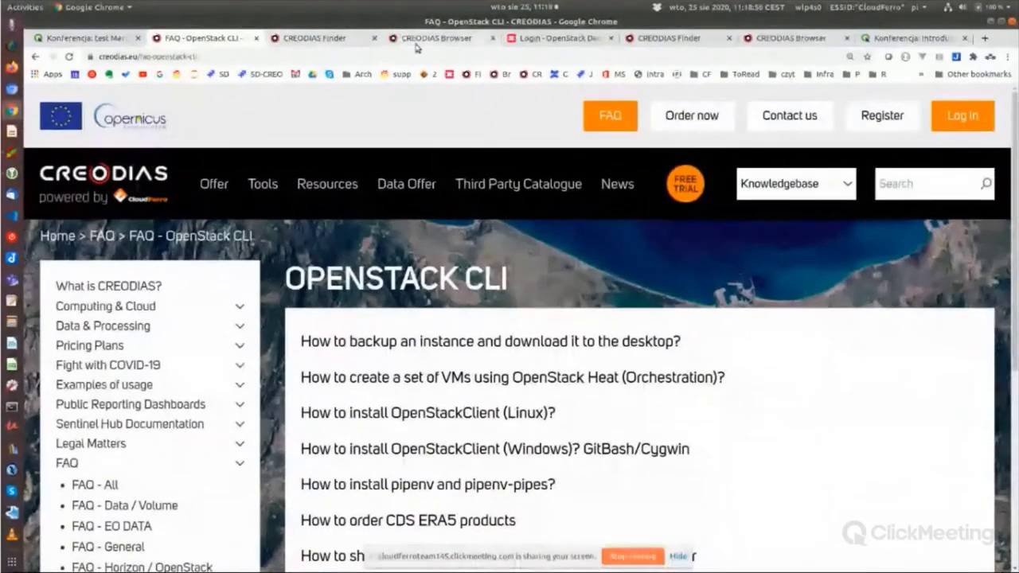
click(416, 38)
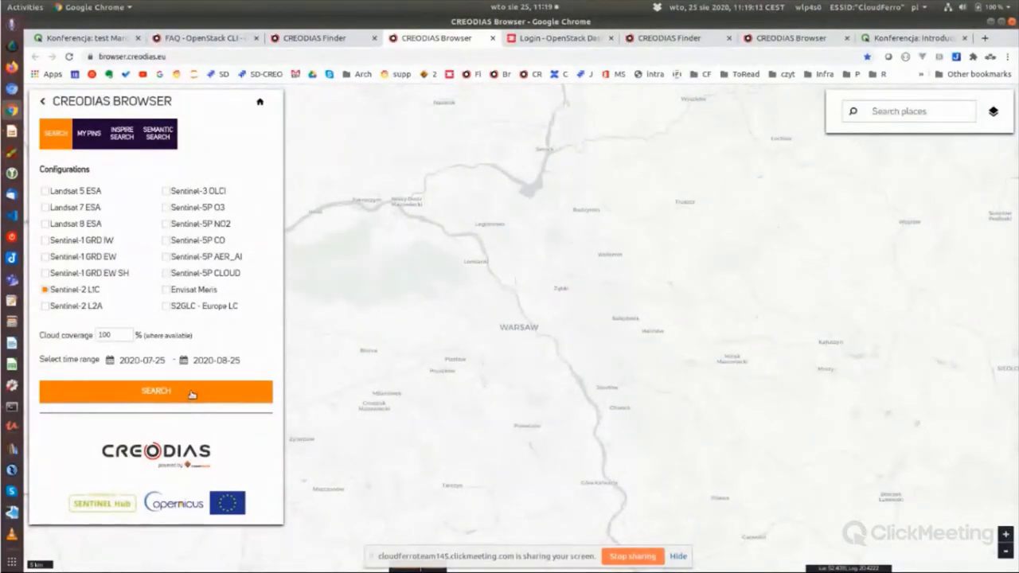
- Move the map from Poland over to western Canada
drag(358, 343, 599, 384)
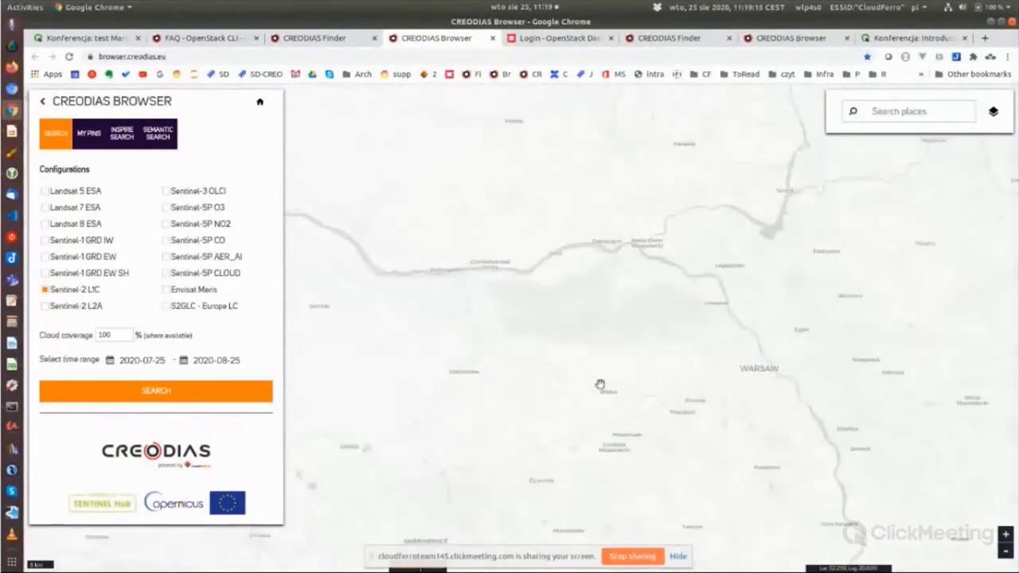
drag(267, 288, 717, 364)
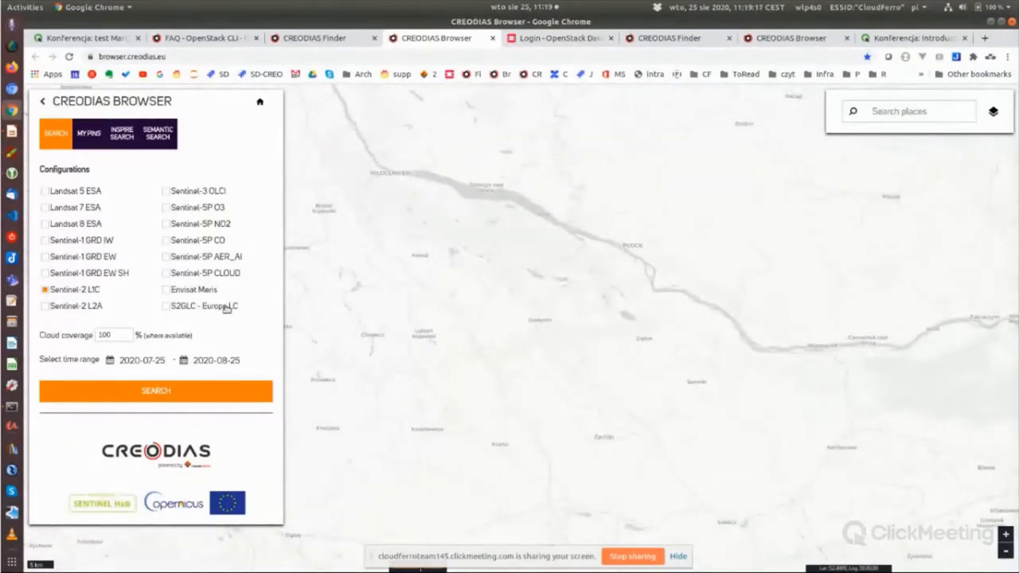
scroll(444, 289, up, 3)
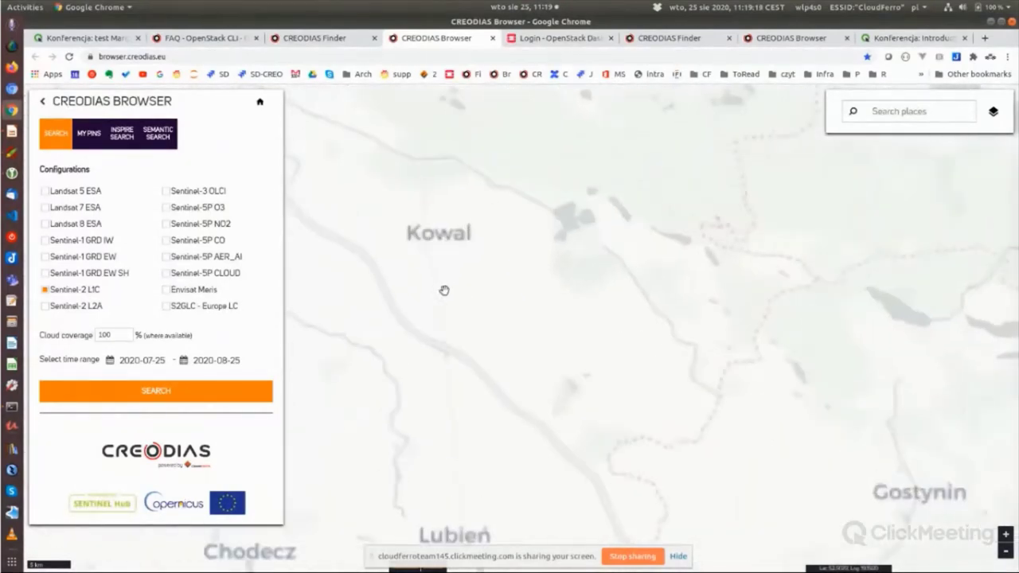
scroll(443, 290, down, 4)
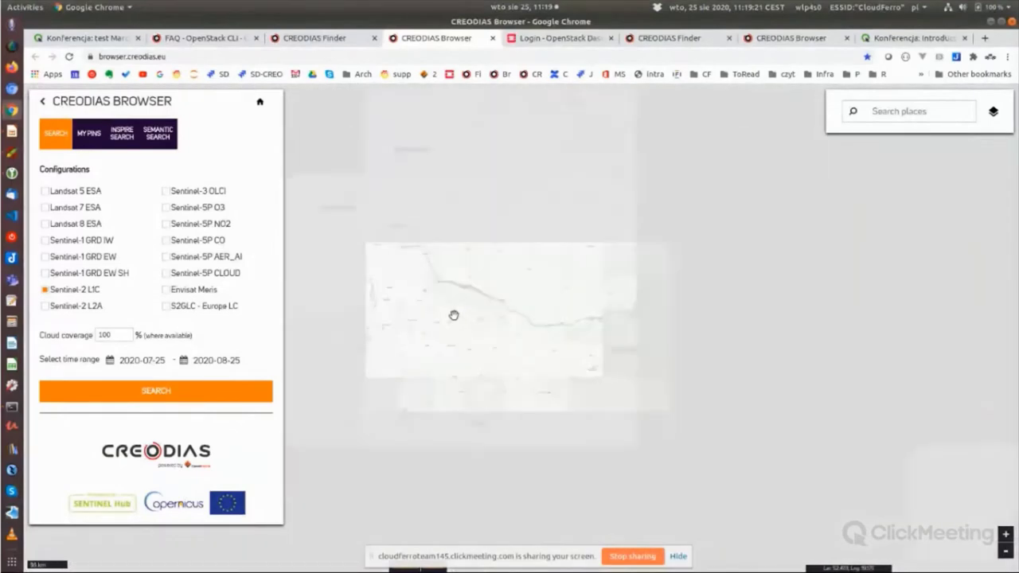
scroll(645, 345, down, 5)
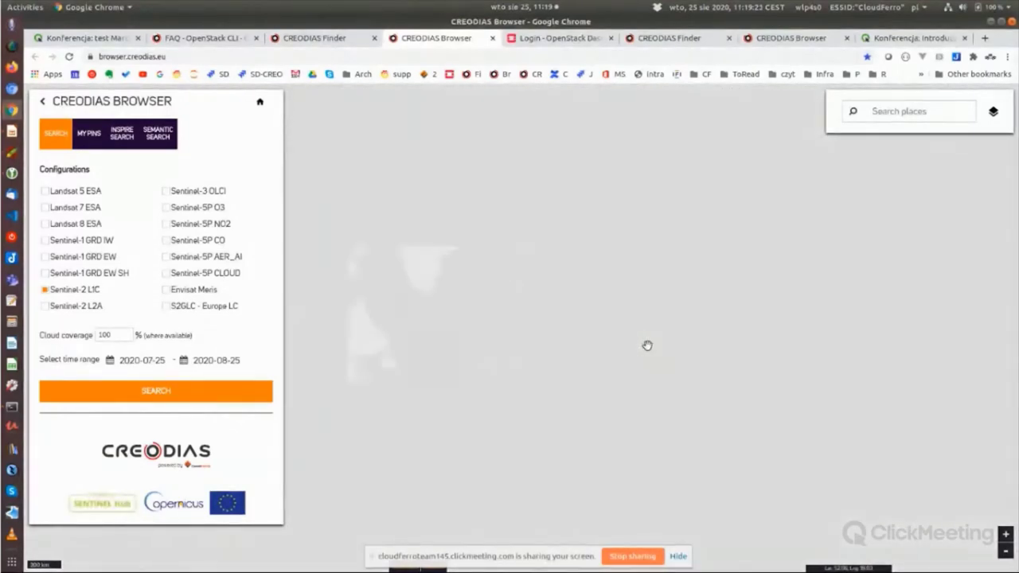
scroll(471, 321, down, 2)
scroll(625, 346, up, 3)
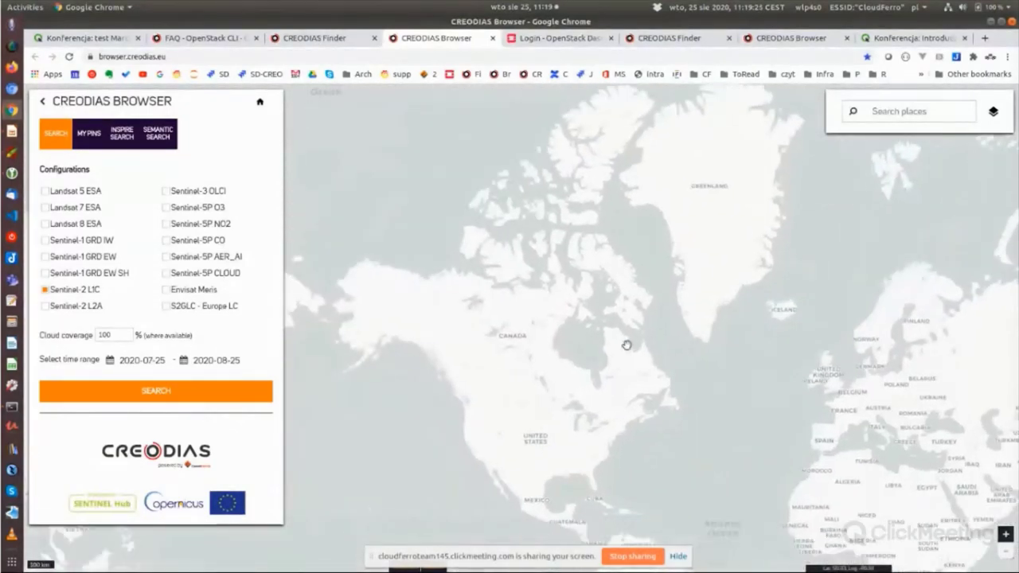
scroll(555, 347, down, 1)
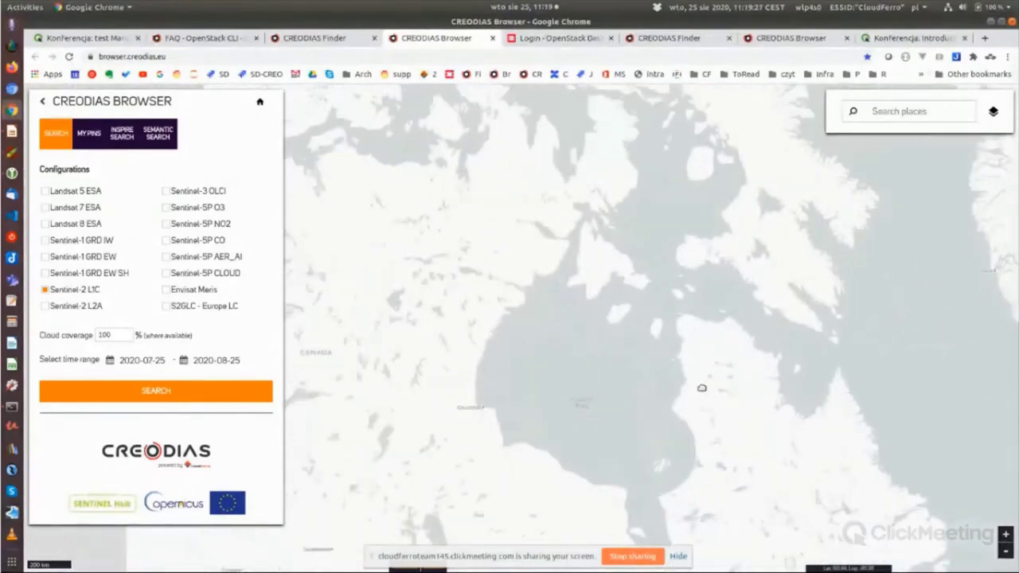
drag(603, 369, 715, 400)
scroll(715, 400, up, 1)
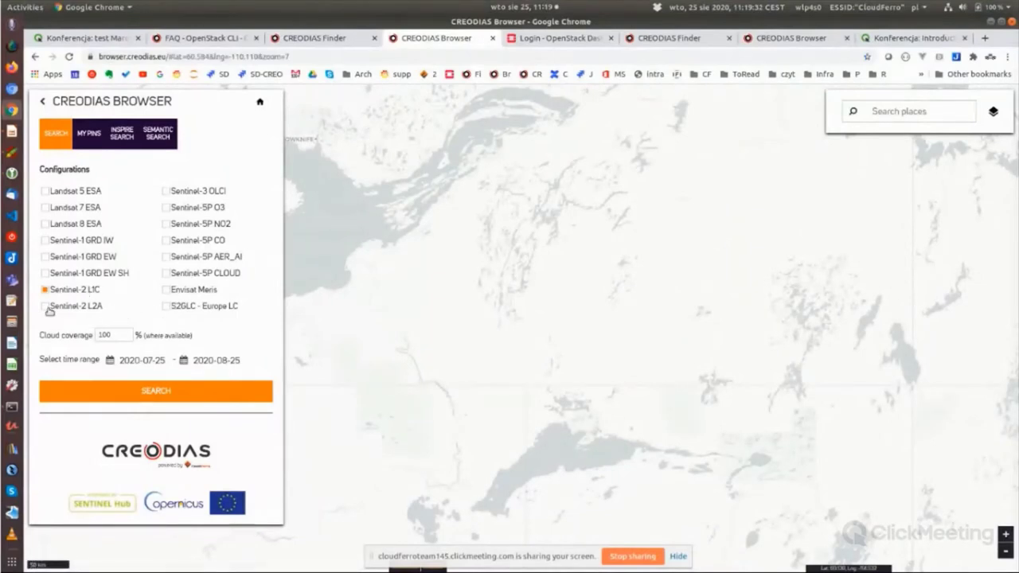
- Add Sentinel-2 L2A and Sentinel-3 OLCI and search, listing 50 results for 2020-07-25 to 2020-08-25
click(46, 306)
click(165, 191)
click(155, 392)
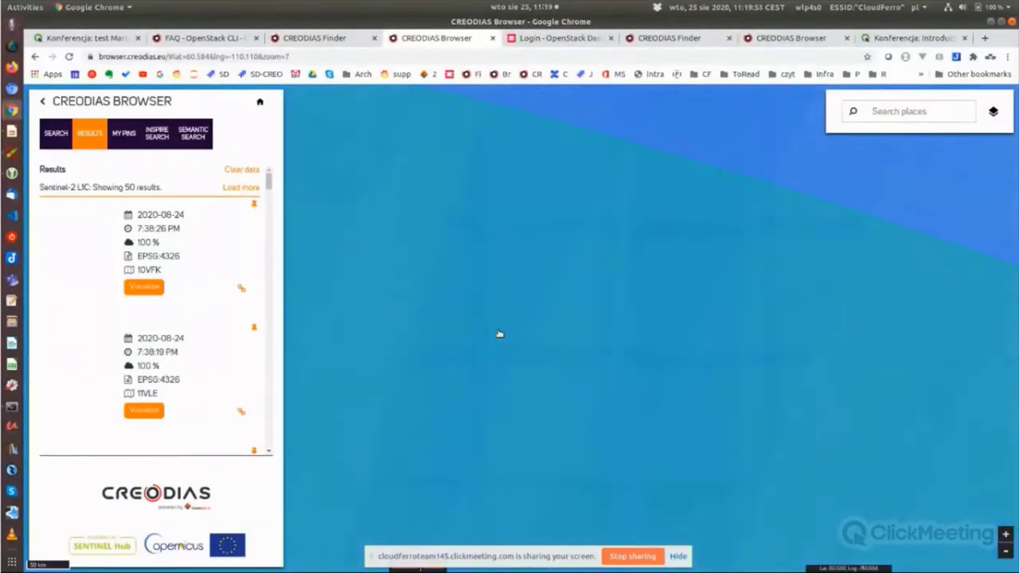
- Show the 2020-07-31 Sentinel-3 OLCI product over Canada as a True color visualization
scroll(503, 333, down, 2)
scroll(503, 332, down, 3)
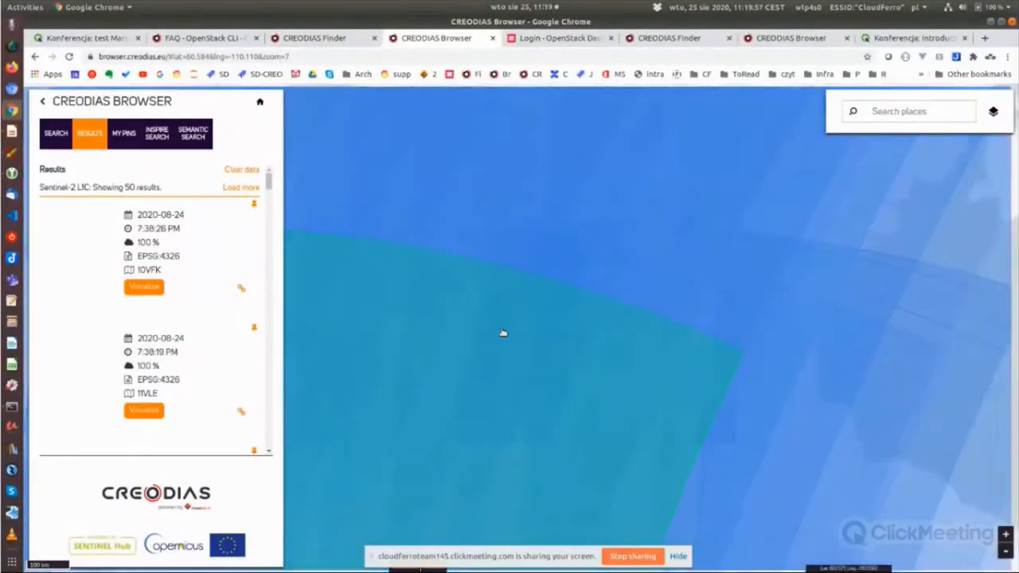
scroll(503, 333, down, 2)
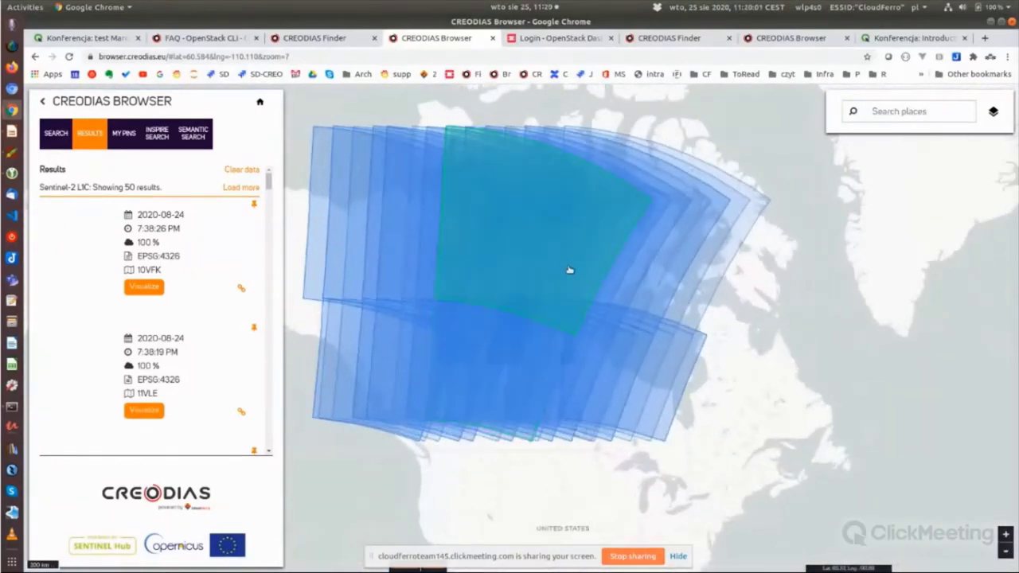
click(515, 234)
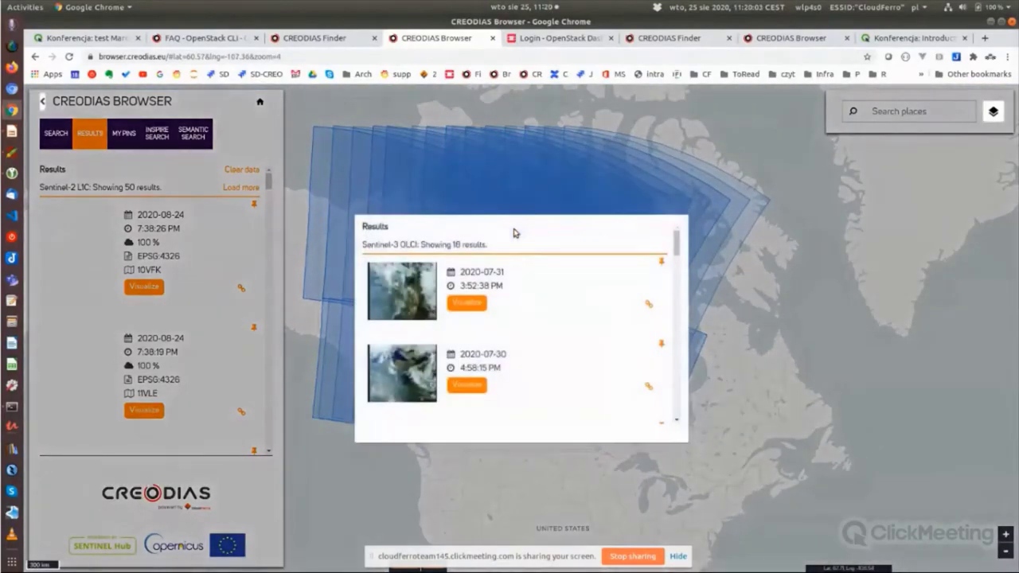
click(468, 304)
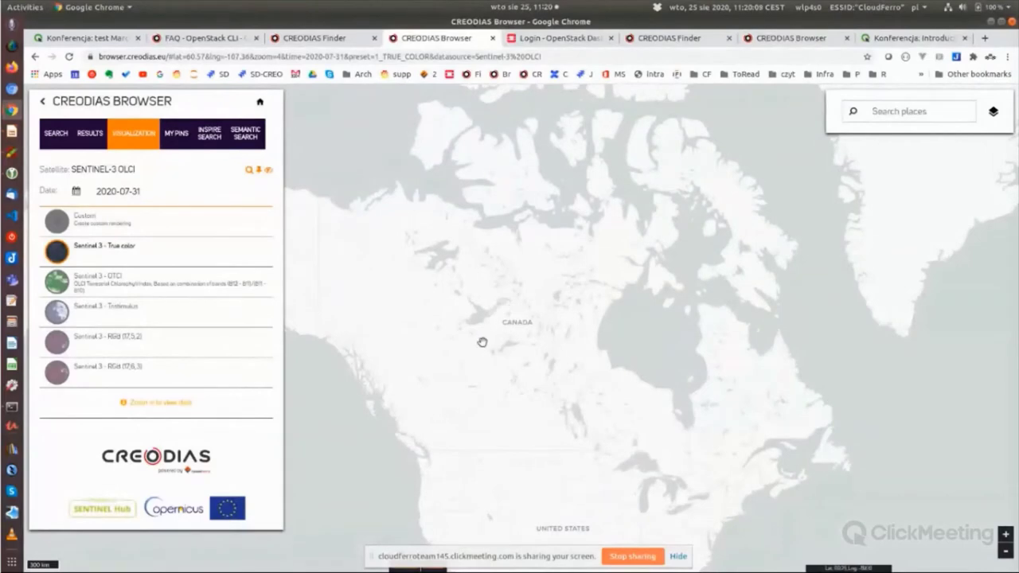
scroll(546, 322, down, 1)
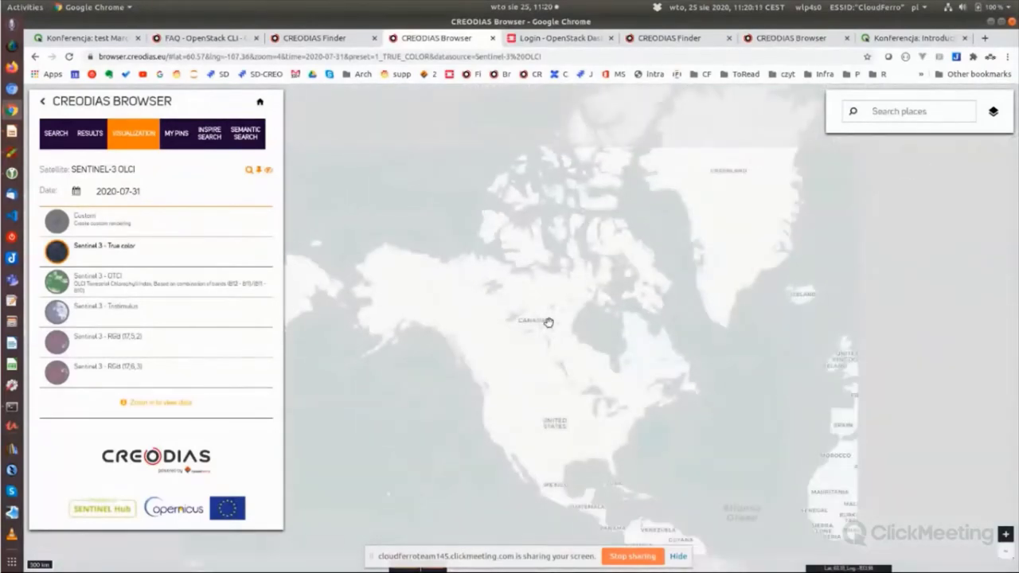
scroll(546, 322, up, 1)
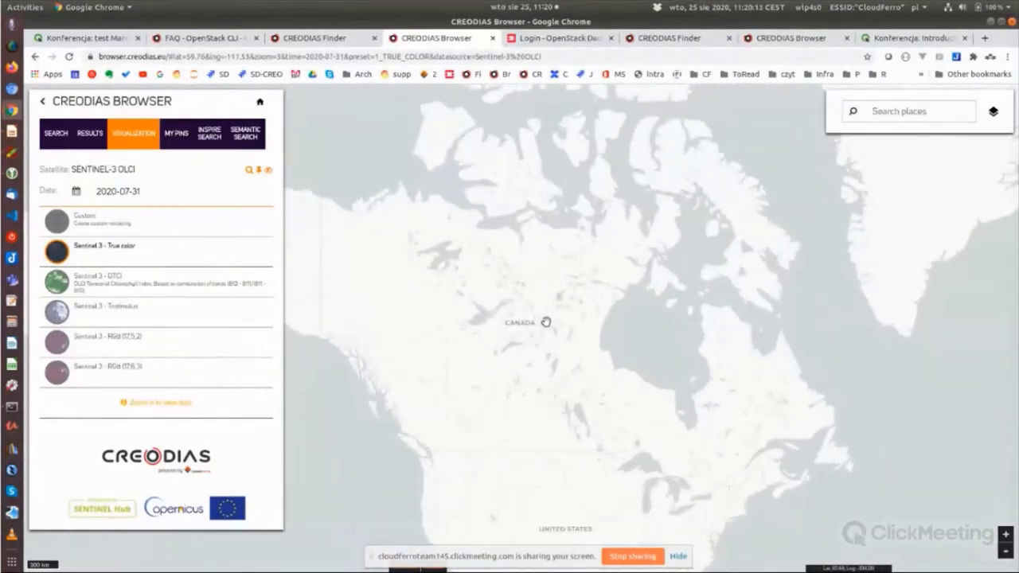
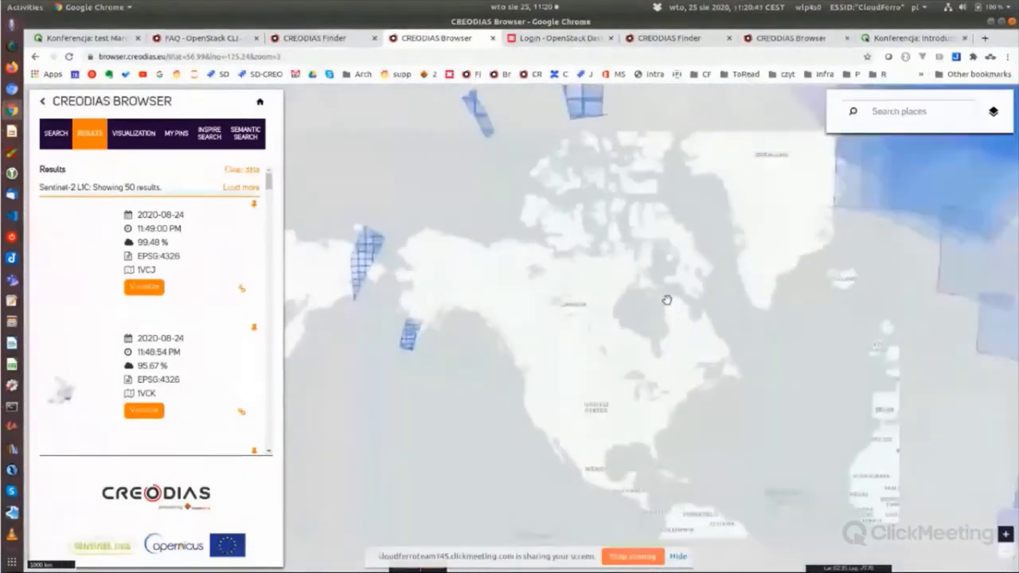
- Show the 2020-08-24 Sentinel-2 L2A true-colour scene for the tile north of Greenland, then zoom in
drag(667, 300, 716, 286)
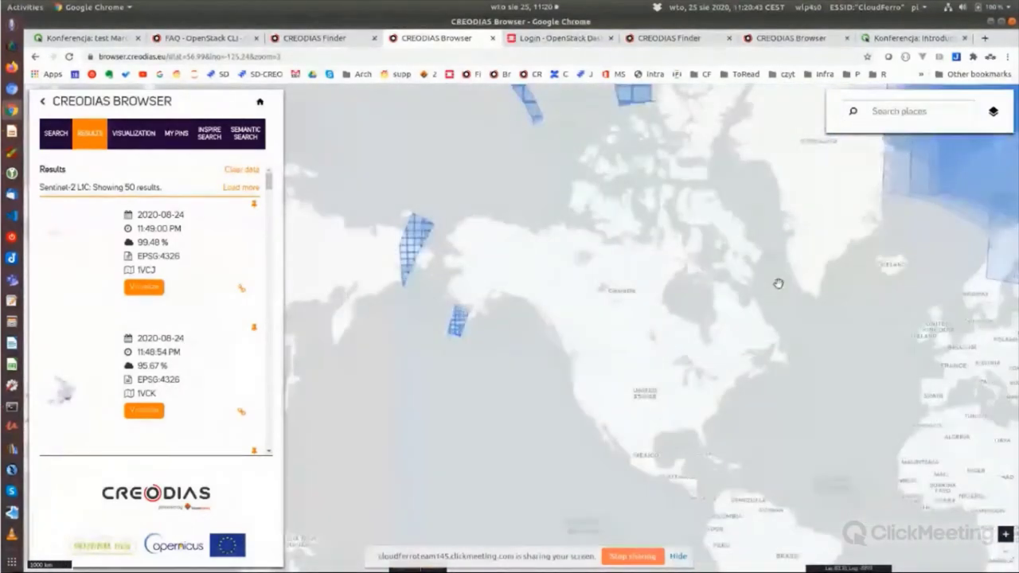
drag(704, 285, 657, 368)
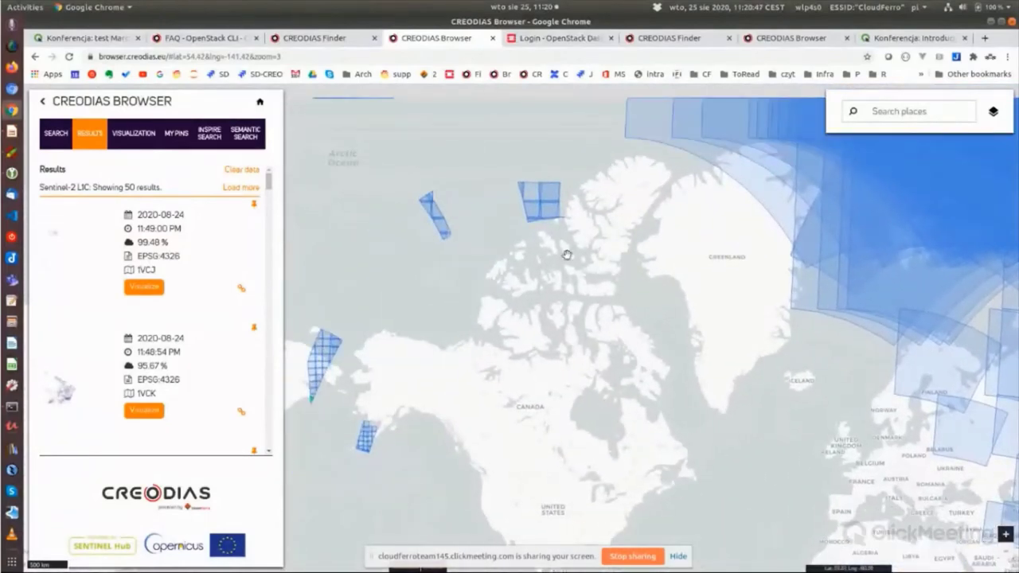
click(548, 209)
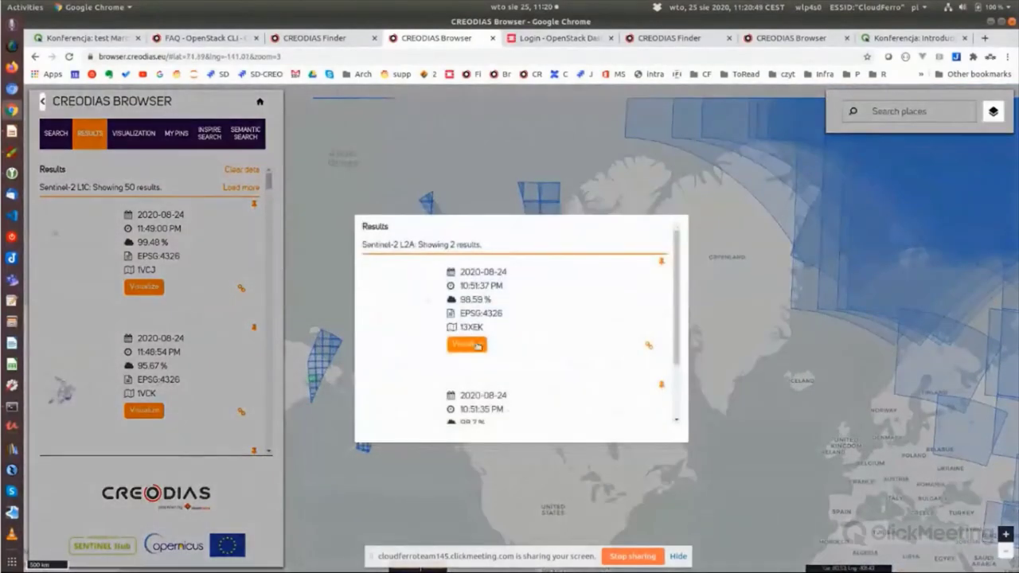
click(478, 345)
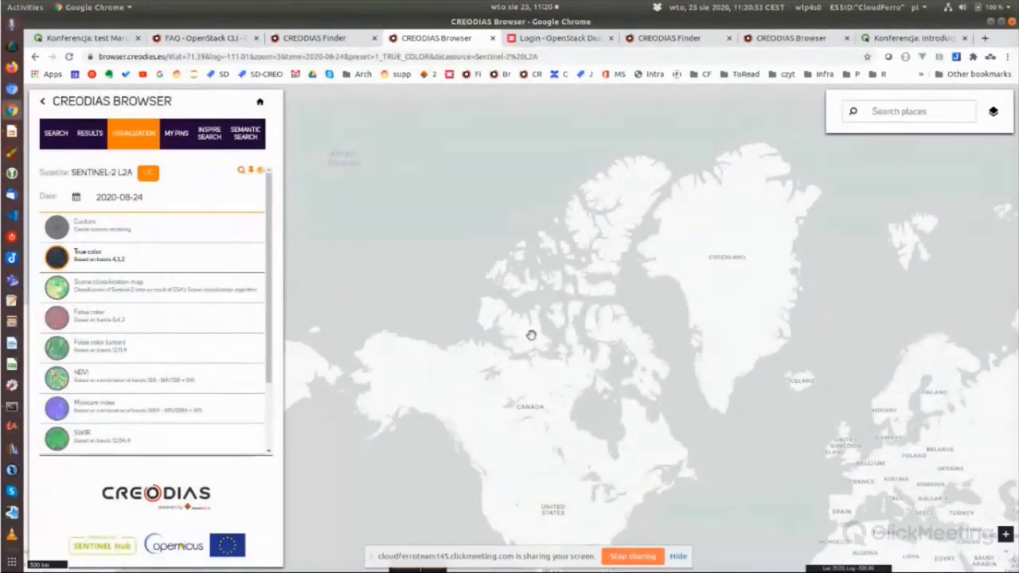
scroll(529, 332, up, 2)
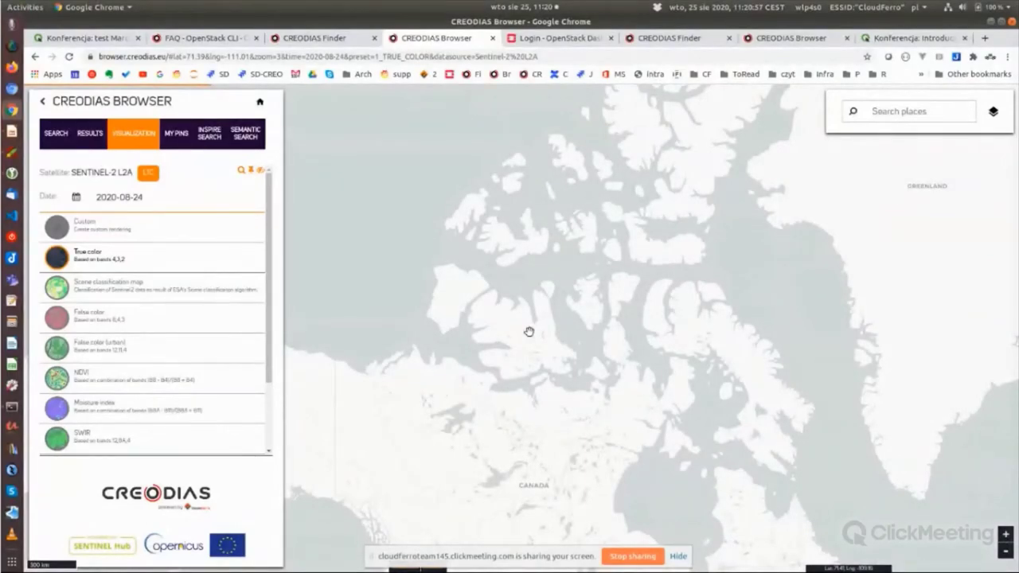
scroll(529, 331, up, 2)
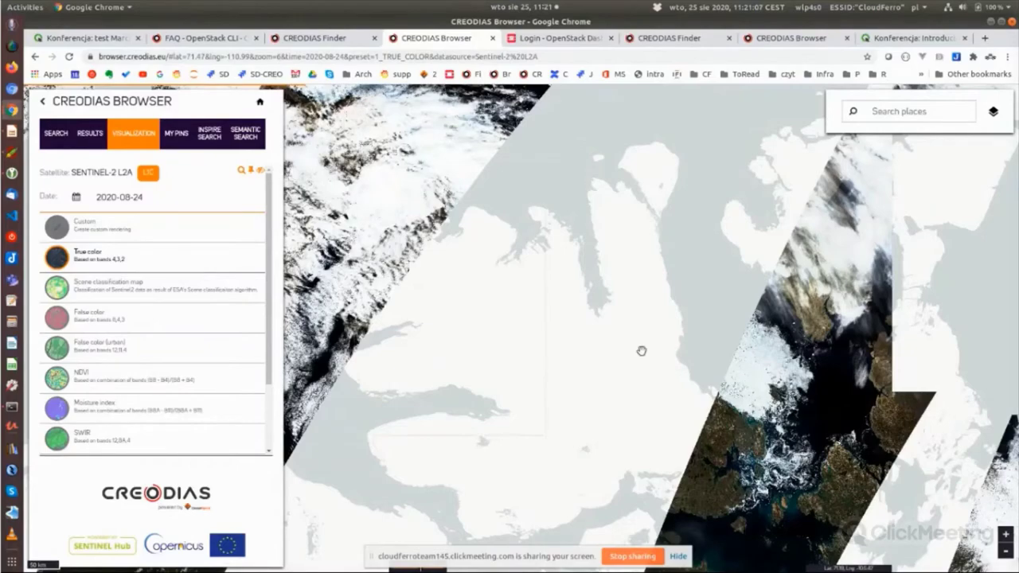
- Pan across the loaded Arctic true-colour imagery, then switch to the 'FAQ - OpenStack CLI' page
drag(480, 307, 670, 425)
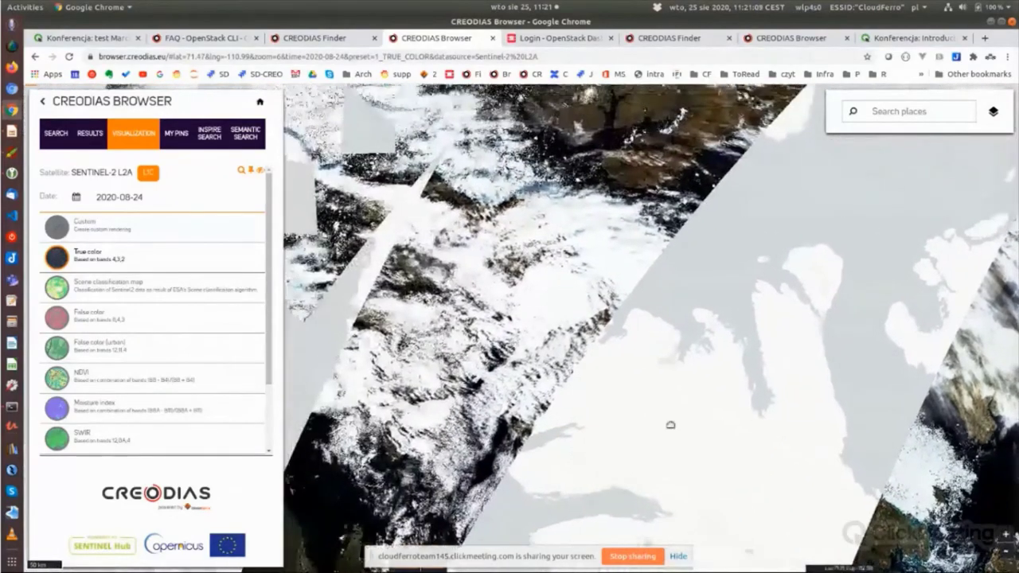
drag(557, 227, 611, 366)
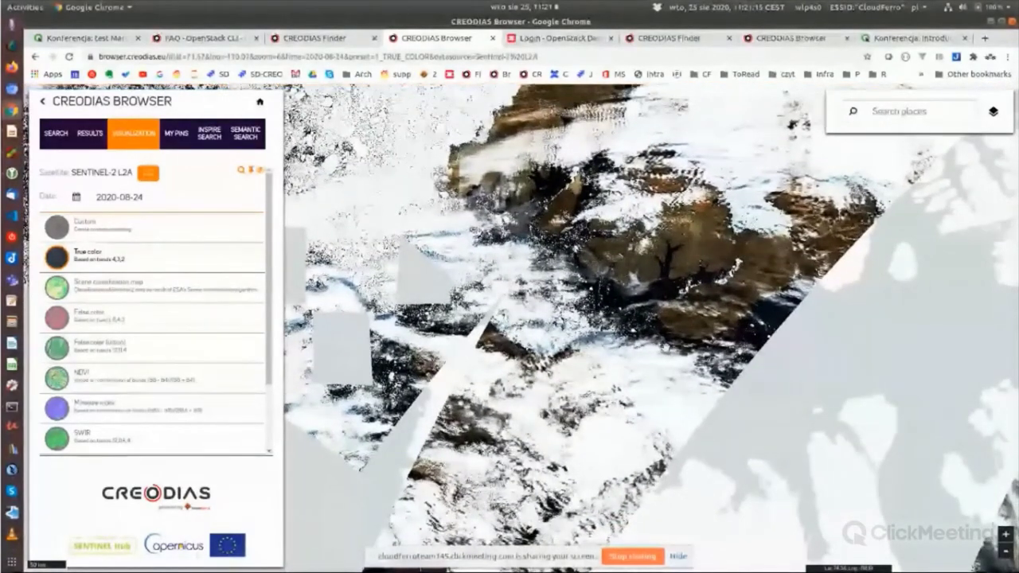
drag(691, 353, 668, 345)
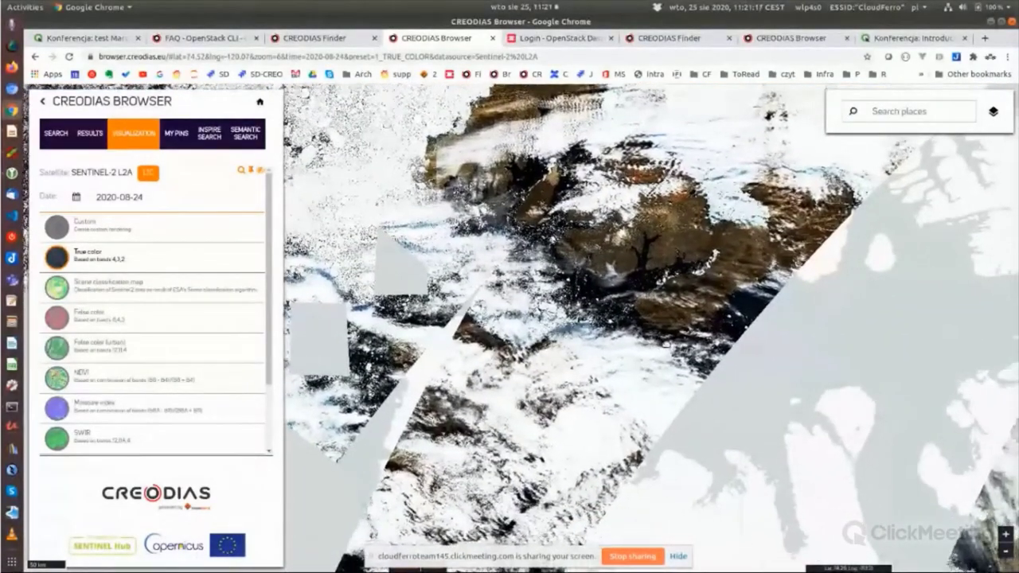
drag(600, 350, 585, 478)
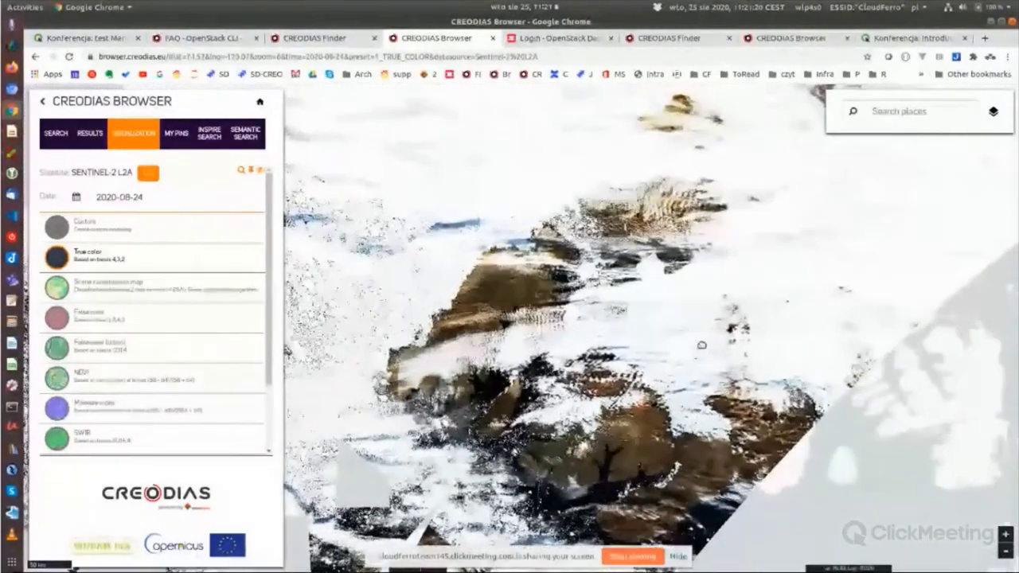
drag(702, 345, 688, 298)
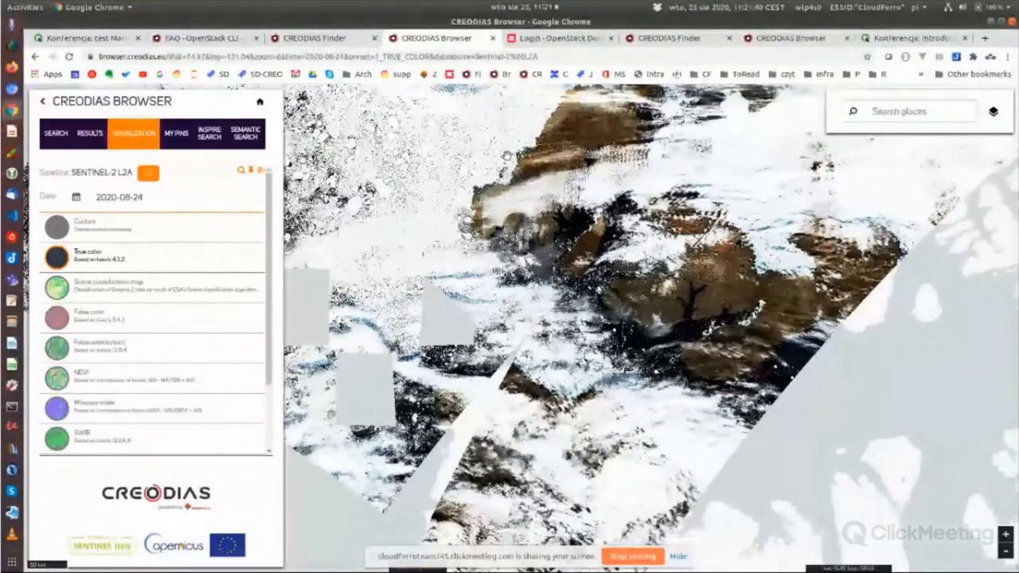
click(236, 38)
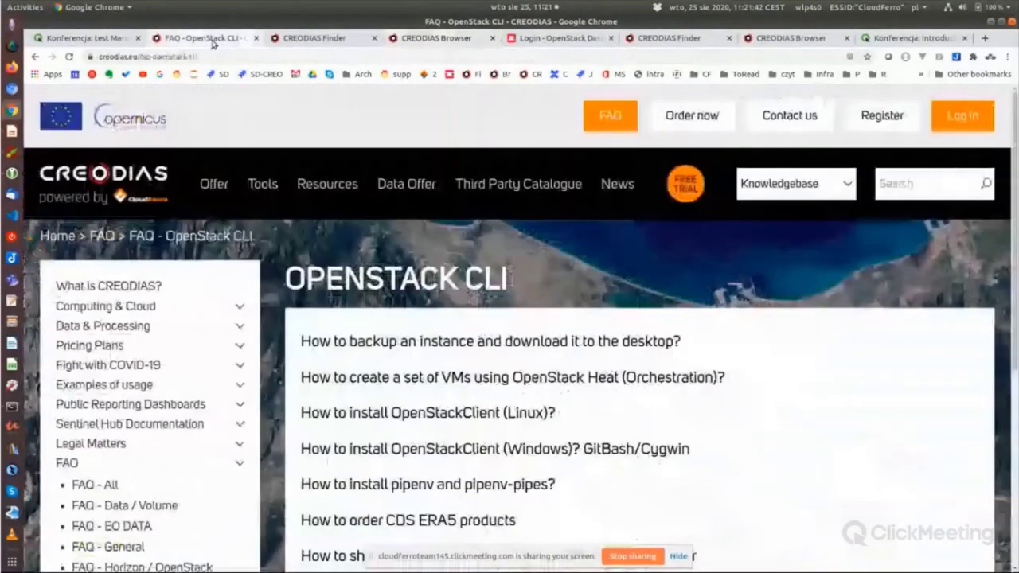
- Open the JupyterHub service from the CREODIAS Tools menu
mouse_move(328, 185)
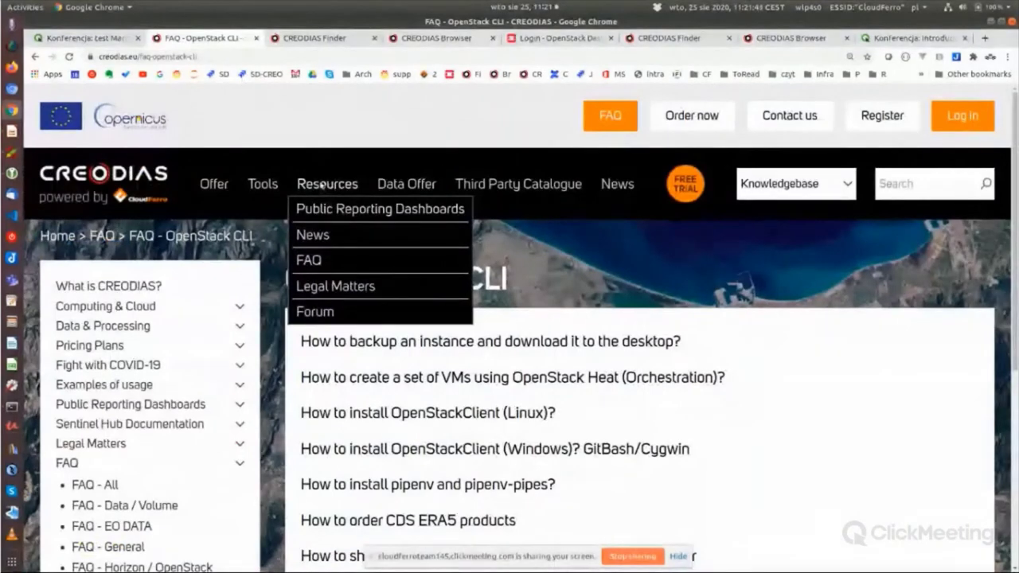
mouse_move(263, 184)
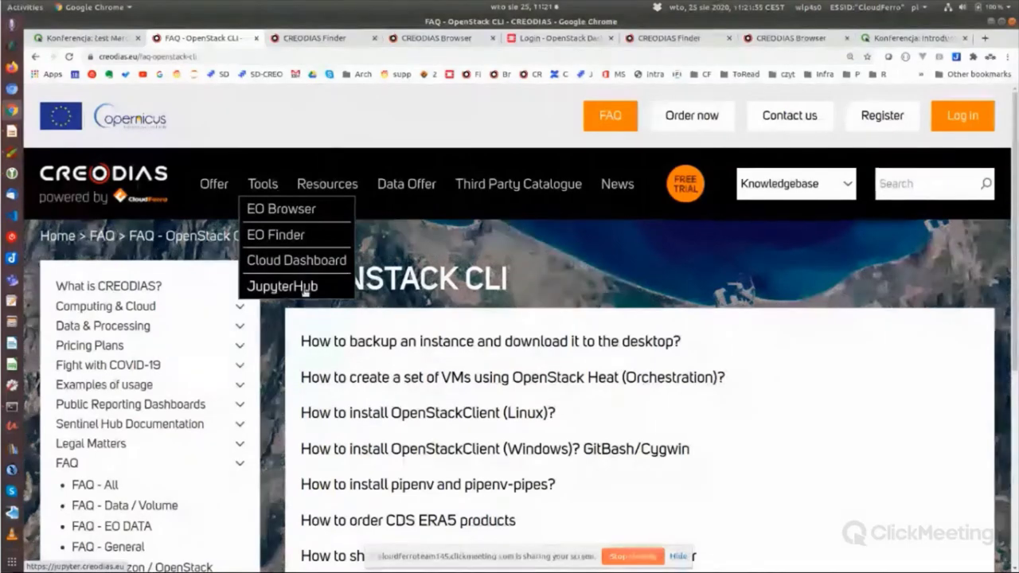
click(289, 271)
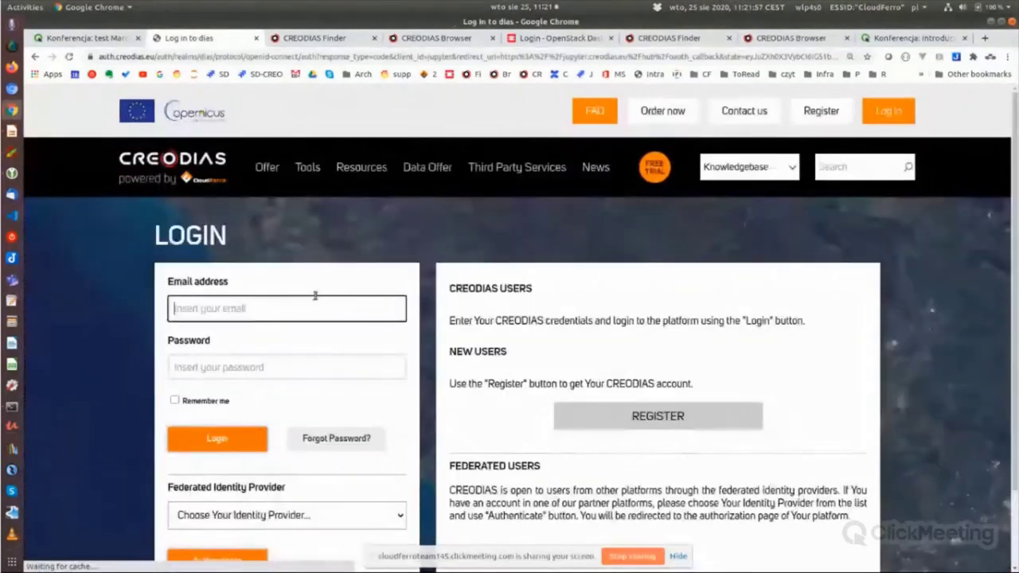
scroll(119, 405, down, 1)
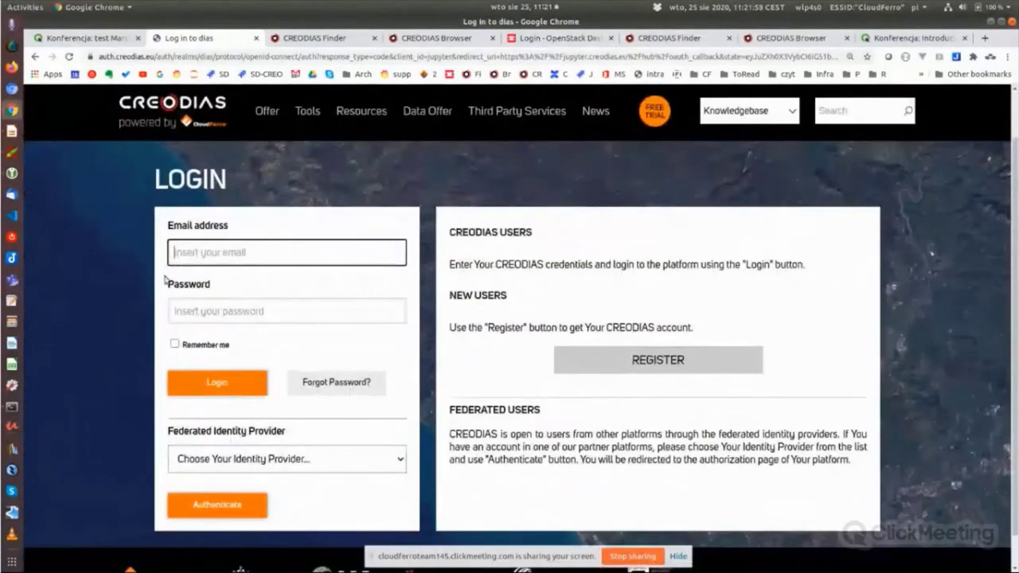
scroll(172, 285, up, 1)
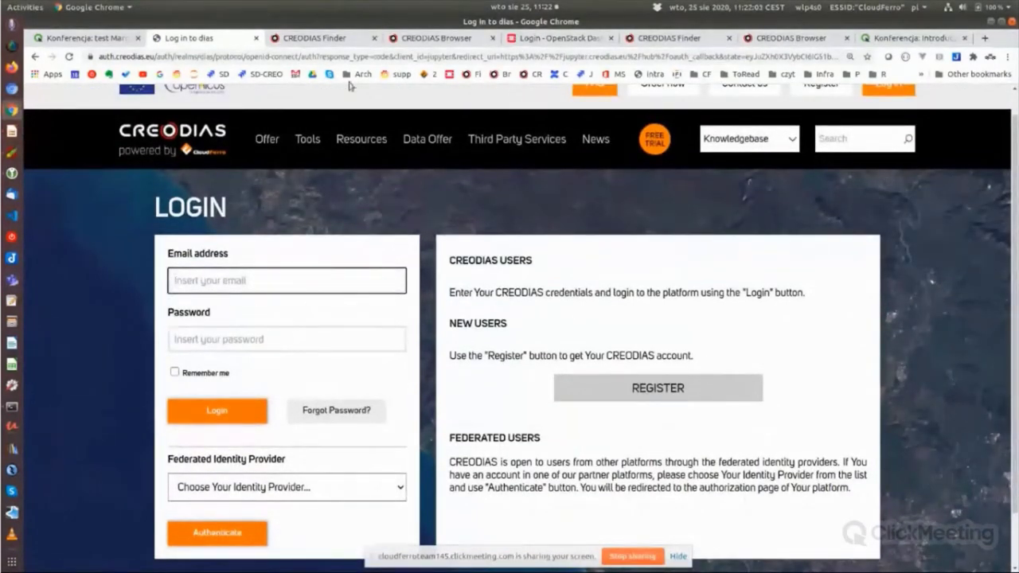
- Paste the account password and e-mail from KeePassXC and log in to JupyterHub
click(12, 172)
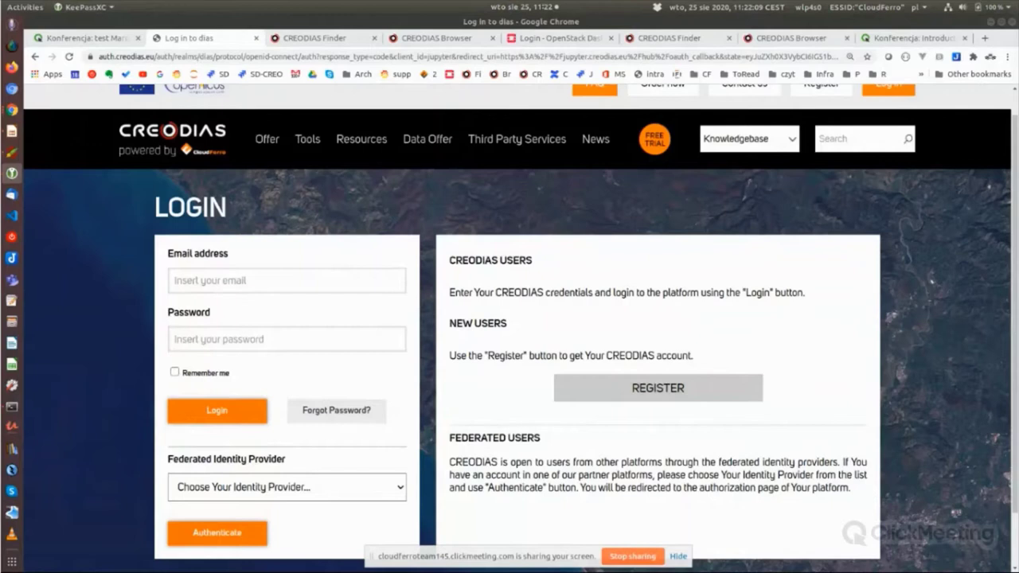
click(266, 338)
key(ctrl+v)
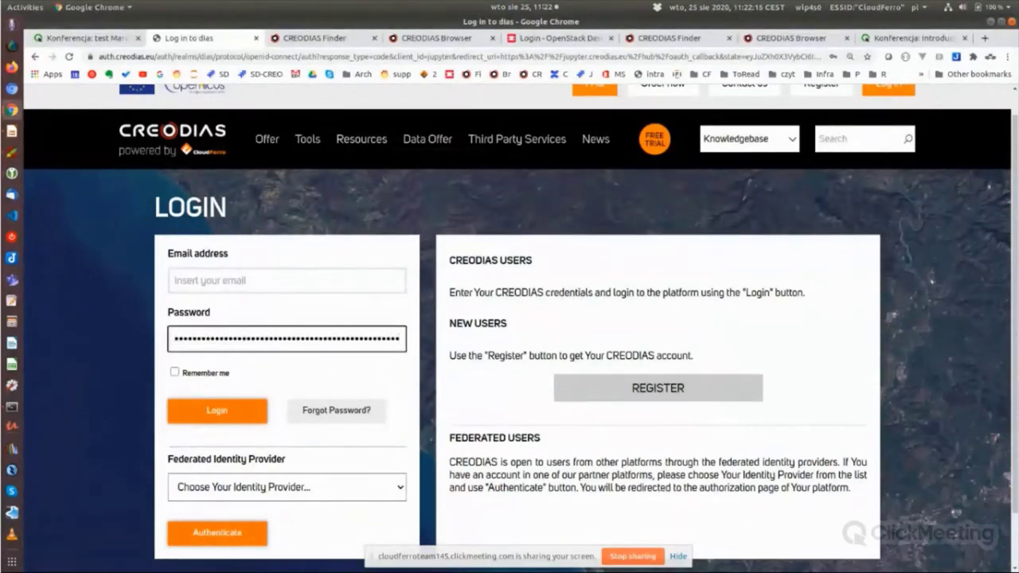
click(12, 173)
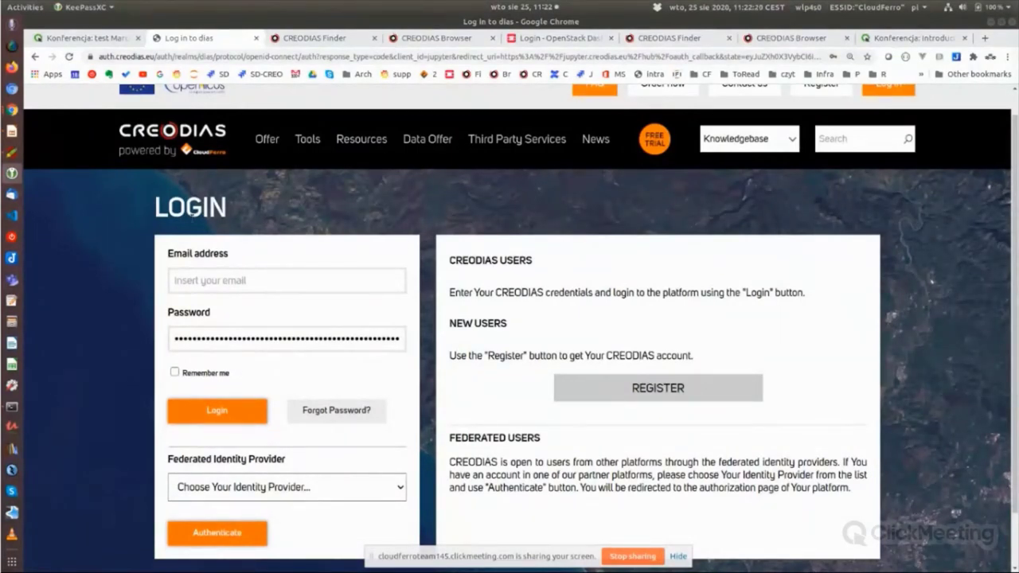
click(217, 281)
key(ctrl+v)
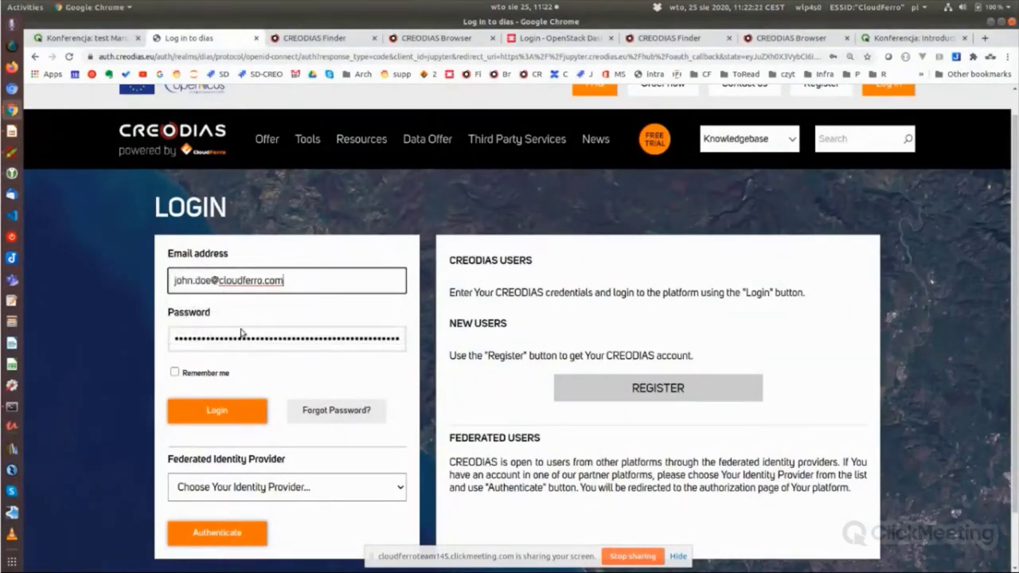
click(217, 412)
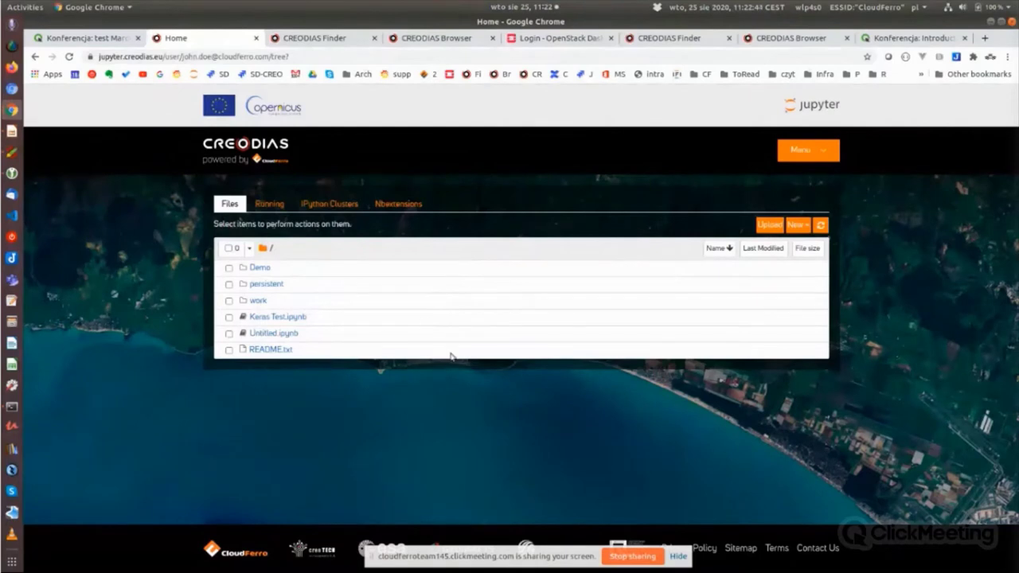
- Open Demo/Download.ipynb enlarged to 150%, then return to the Demo folder listing
key(ctrl+plus)
key(ctrl+plus)
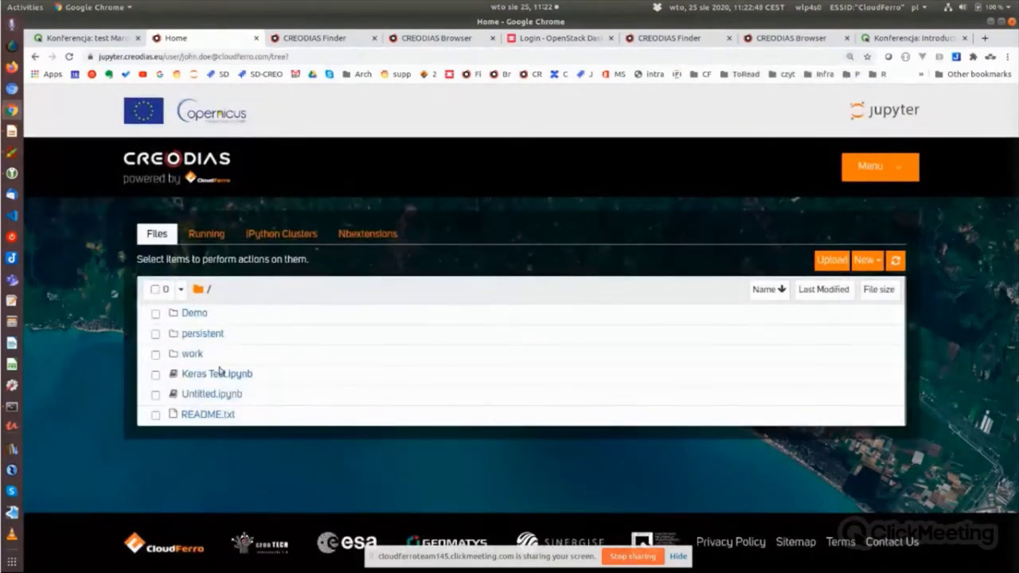
click(197, 316)
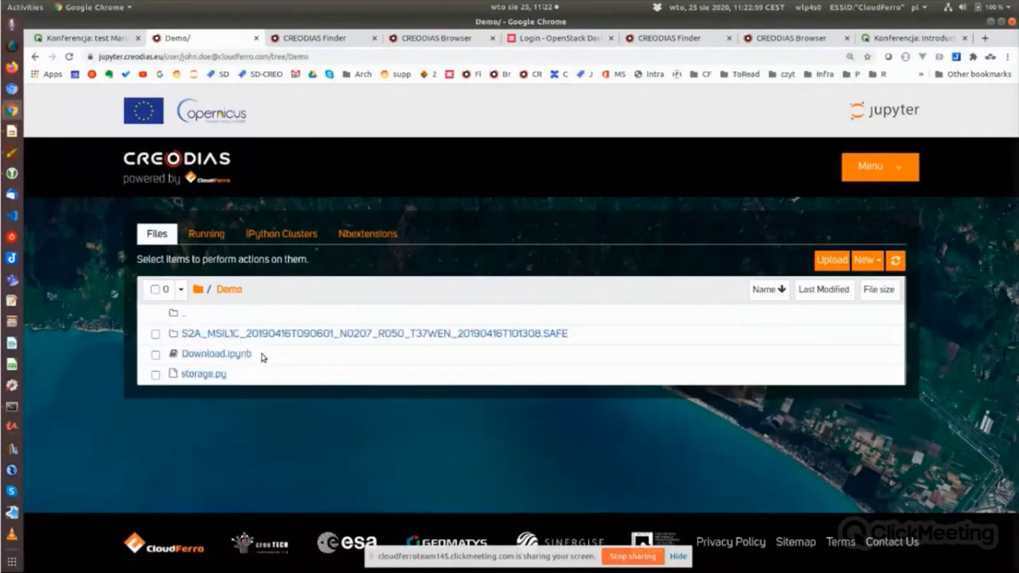
click(215, 354)
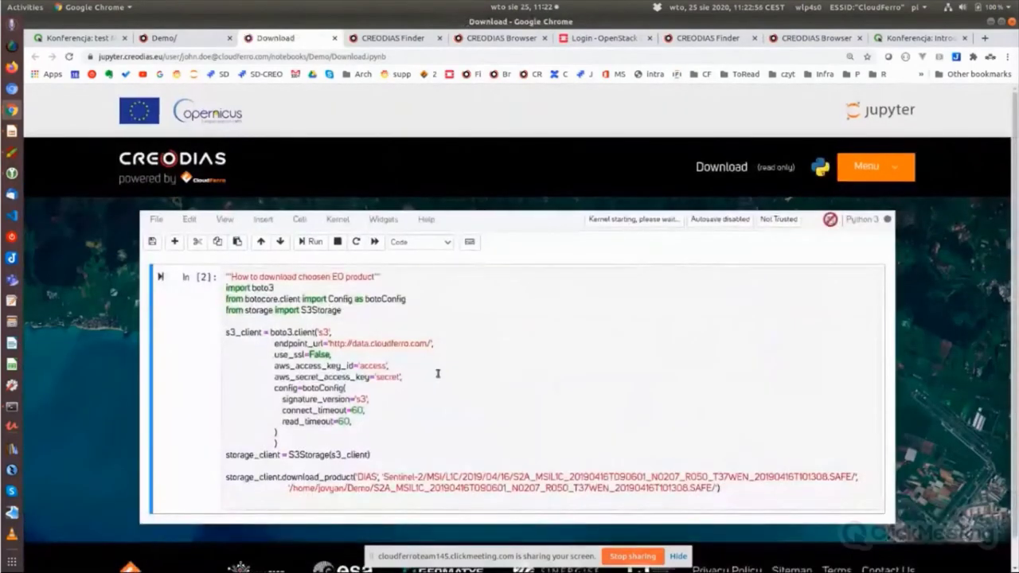
scroll(438, 373, down, 1)
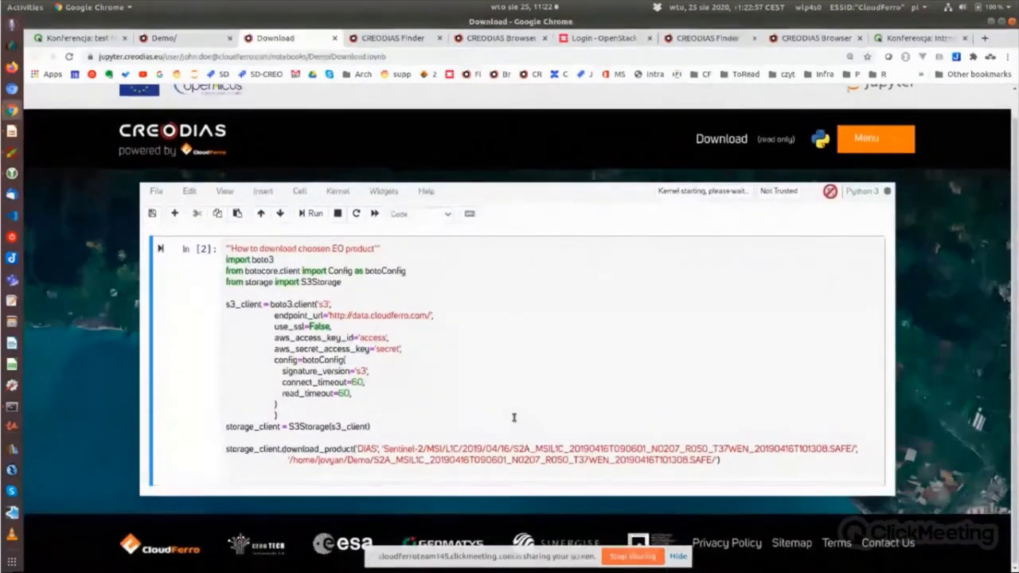
key(ctrl+plus)
key(ctrl+plus)
key(ctrl+plus)
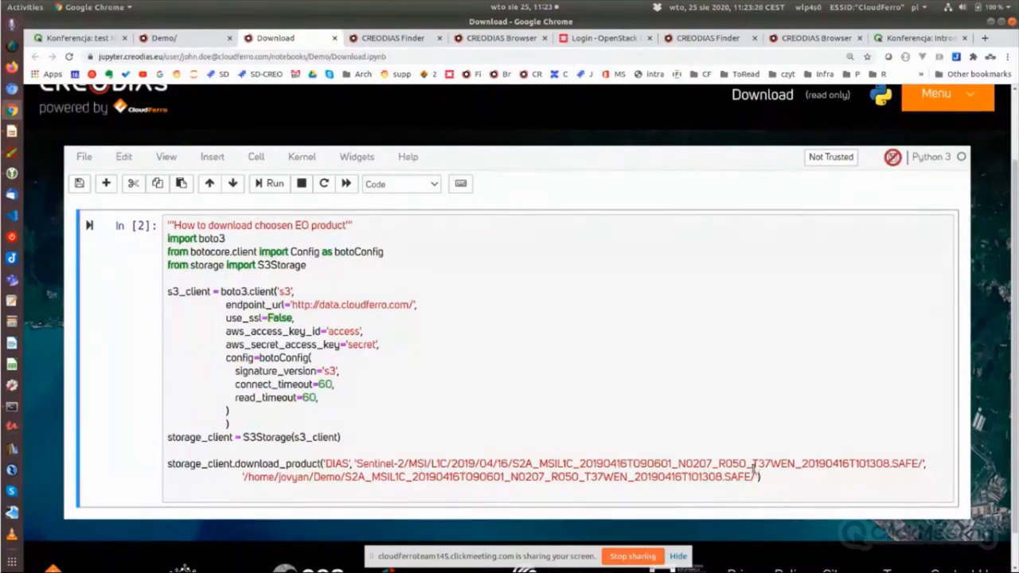
scroll(612, 321, up, 1)
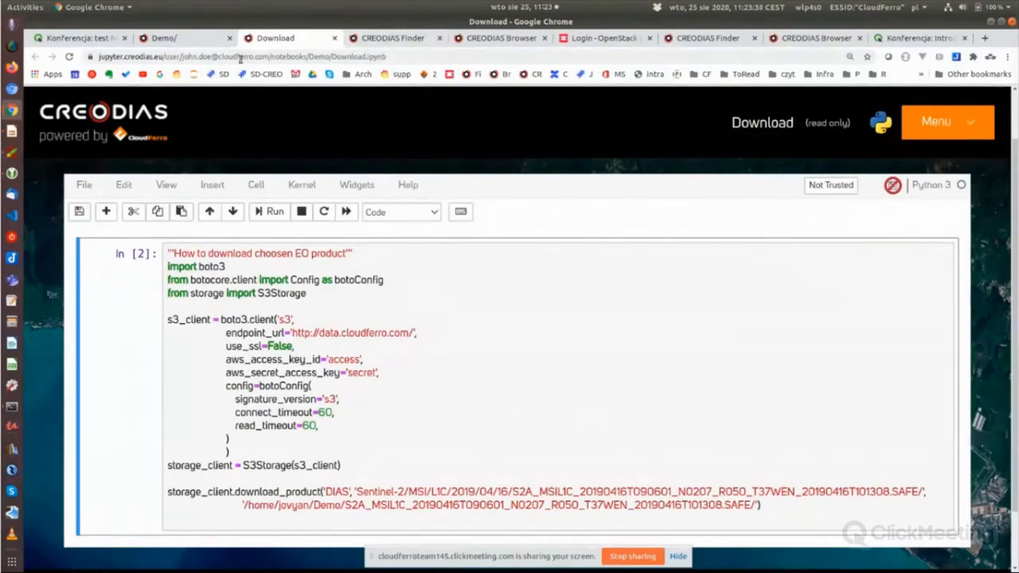
click(184, 38)
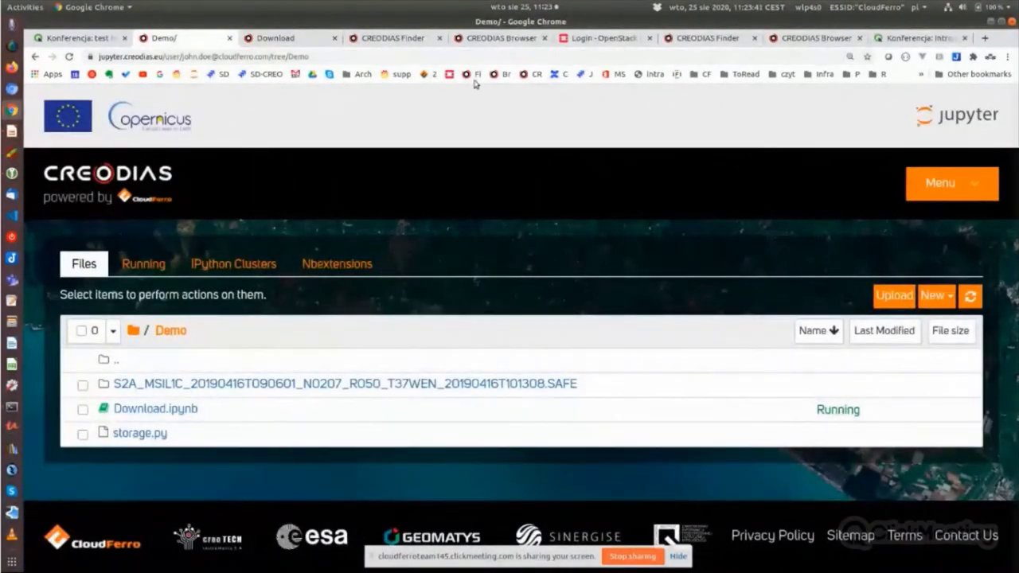
- Go to the CREODIAS home page and open the Cloud Dashboard login from Tools
click(524, 74)
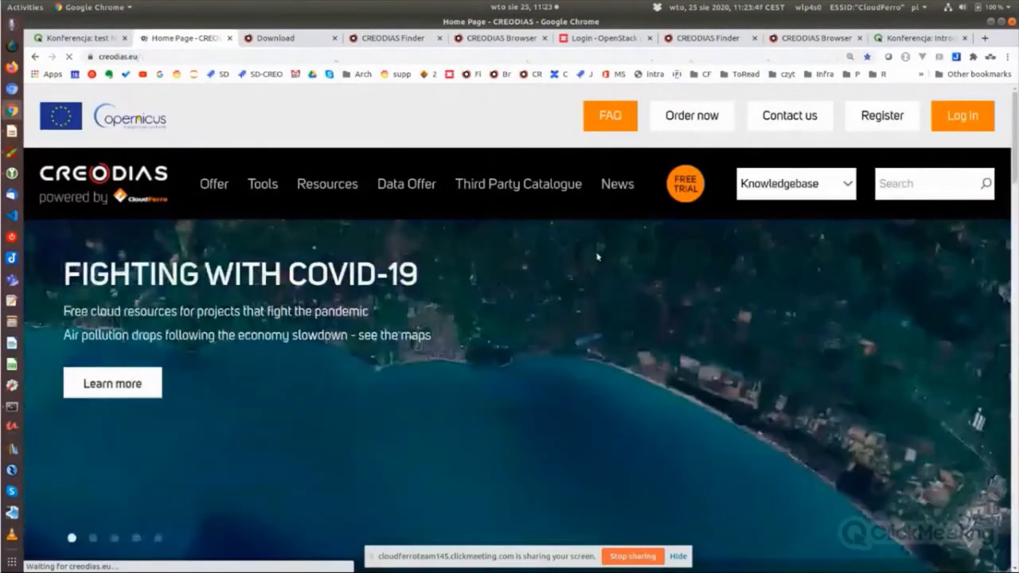
mouse_move(327, 184)
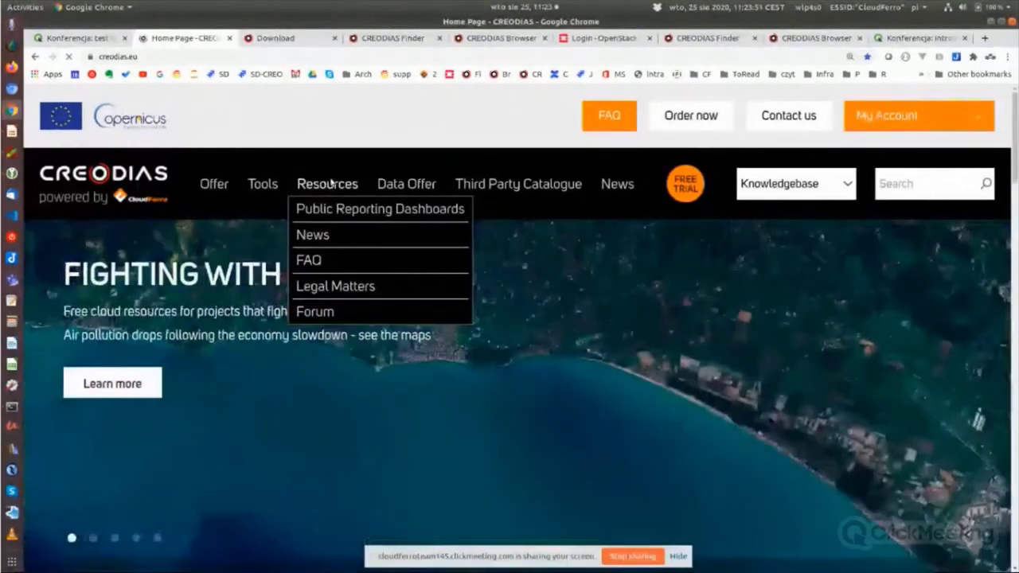
mouse_move(262, 185)
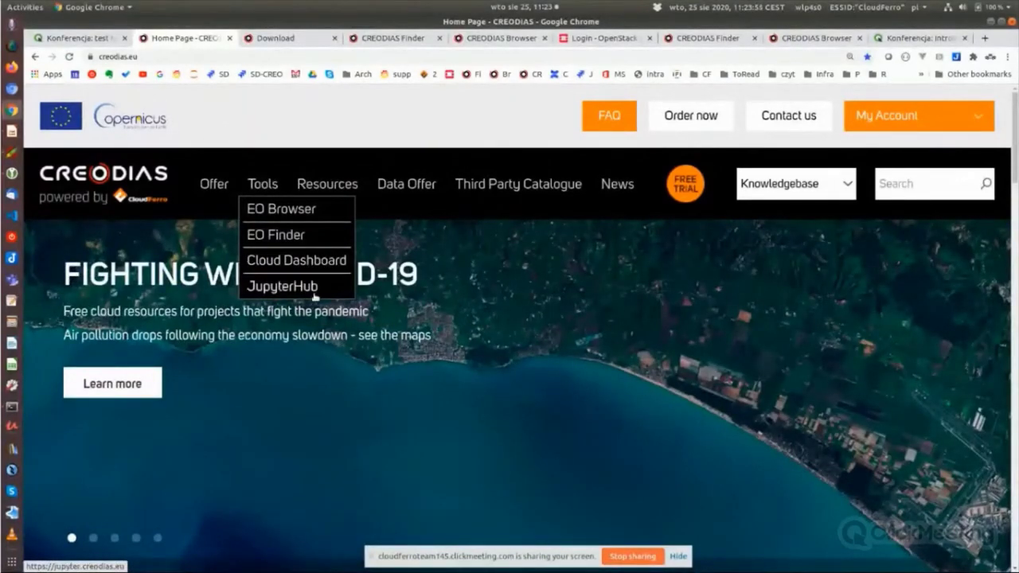
click(292, 266)
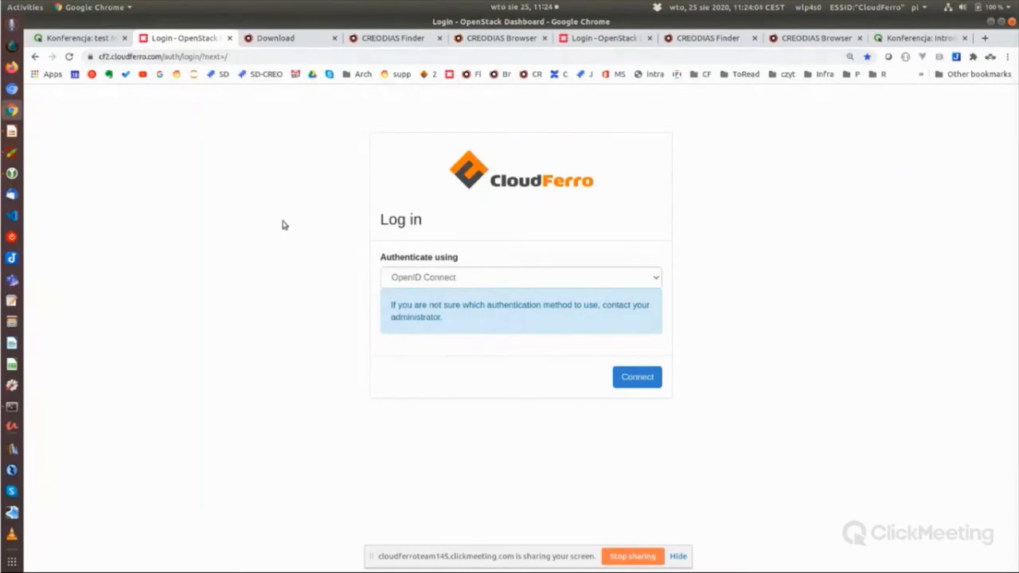
- Zoom the login page to 150% and connect using OpenID Connect authentication
key(ctrl+plus)
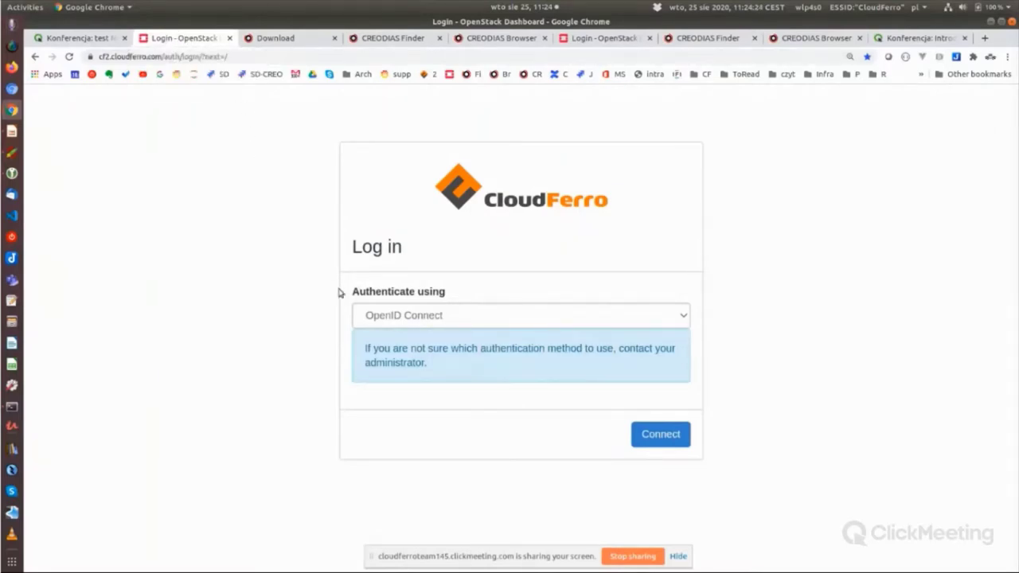
click(685, 320)
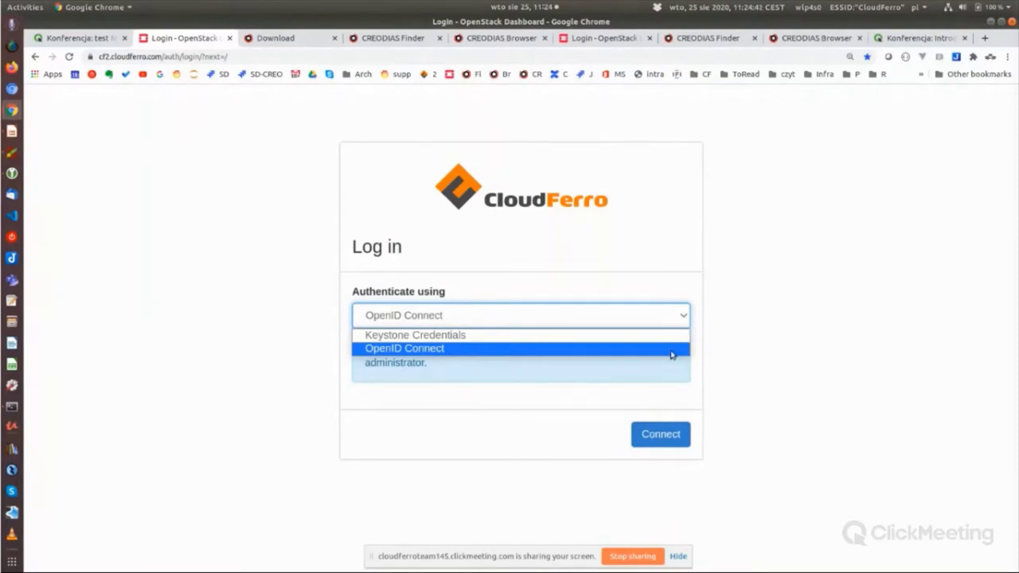
click(671, 354)
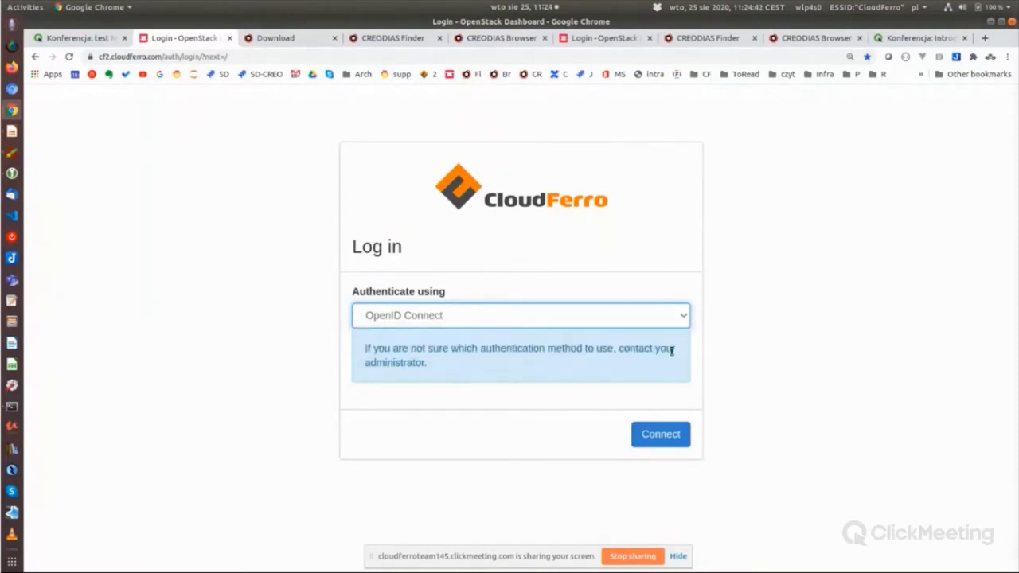
click(659, 434)
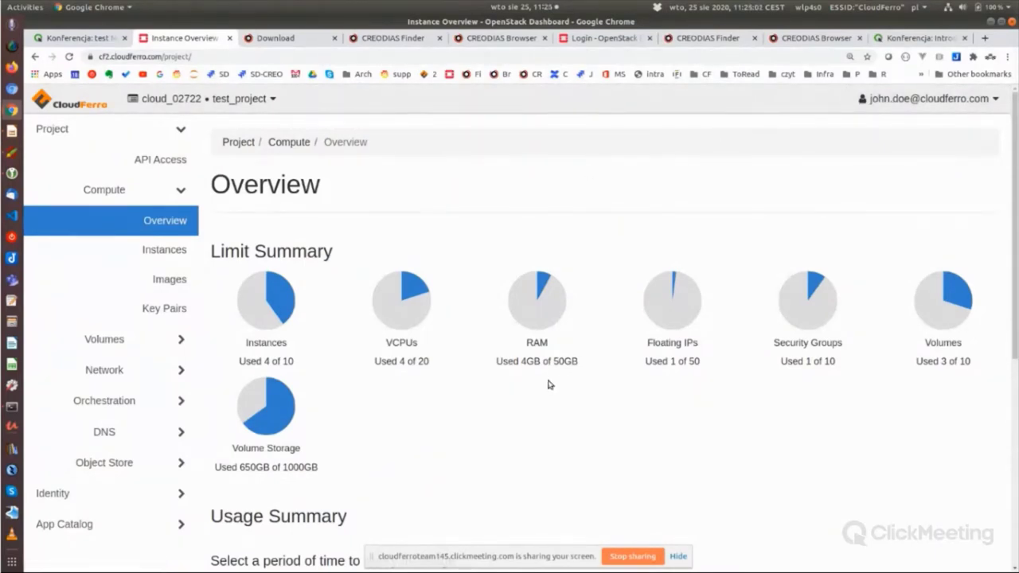
- Review test_project's four instances under Compute > Instances, then open the project switcher
scroll(791, 448, down, 1)
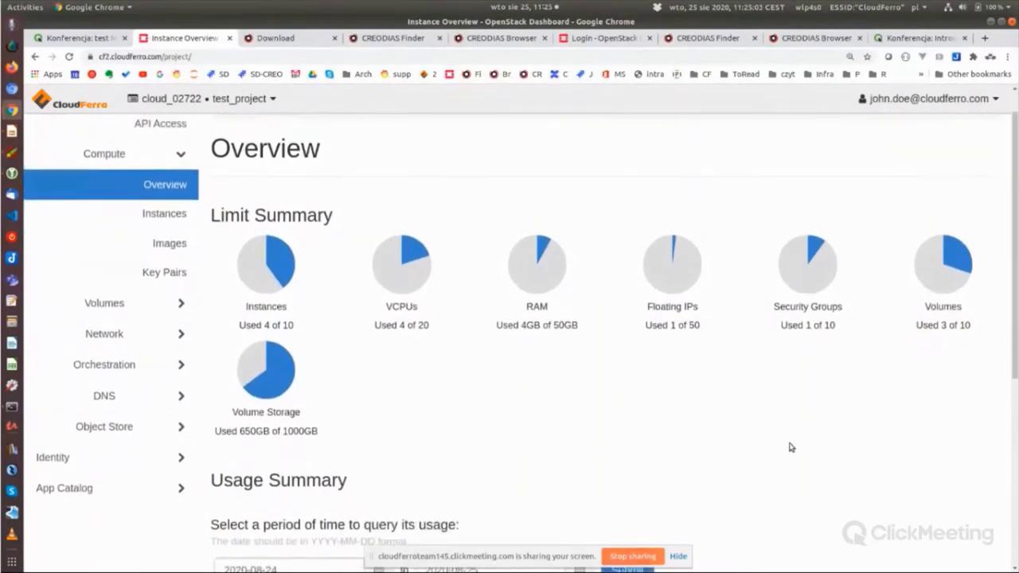
scroll(790, 447, up, 1)
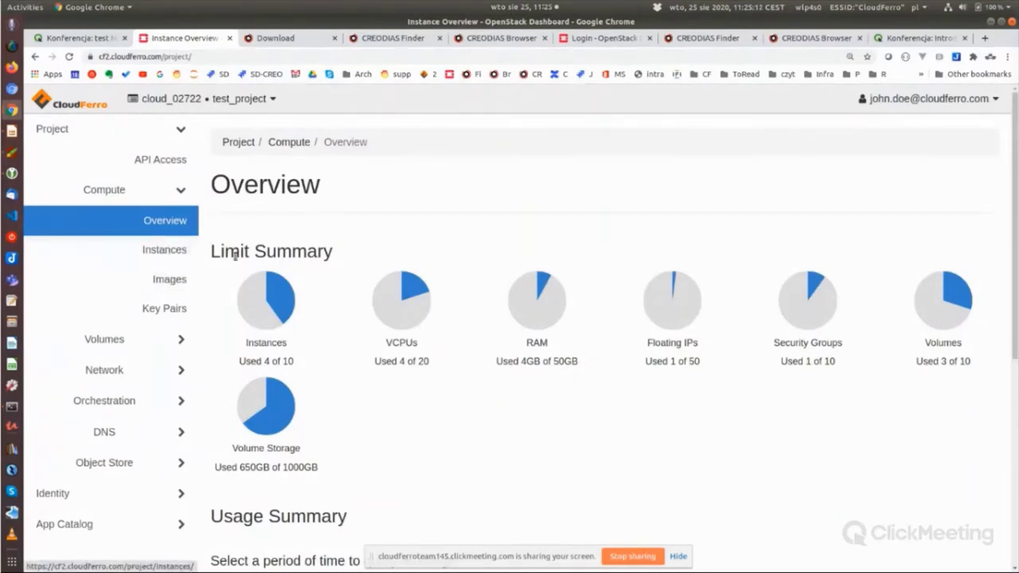
click(164, 250)
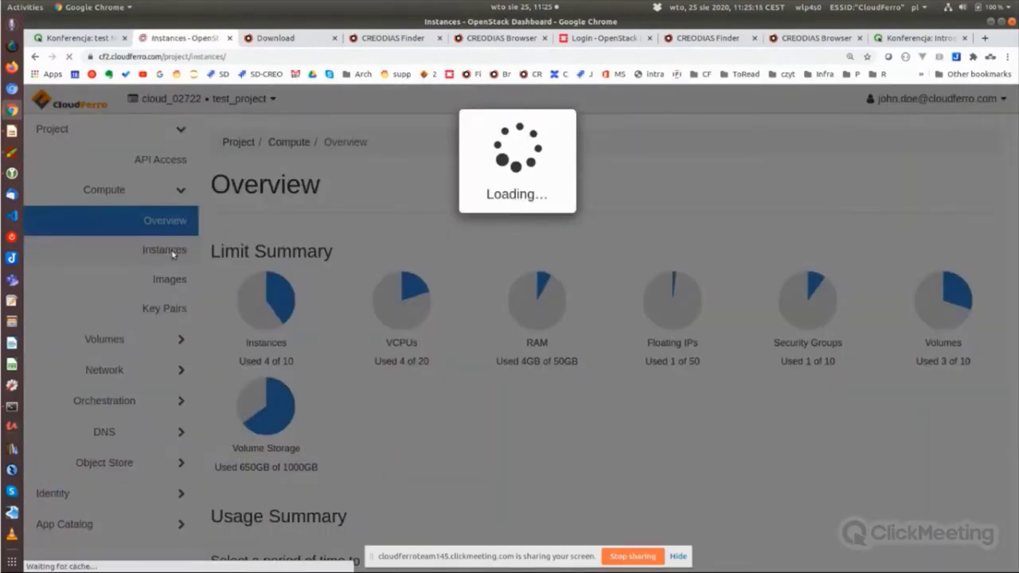
scroll(430, 446, down, 3)
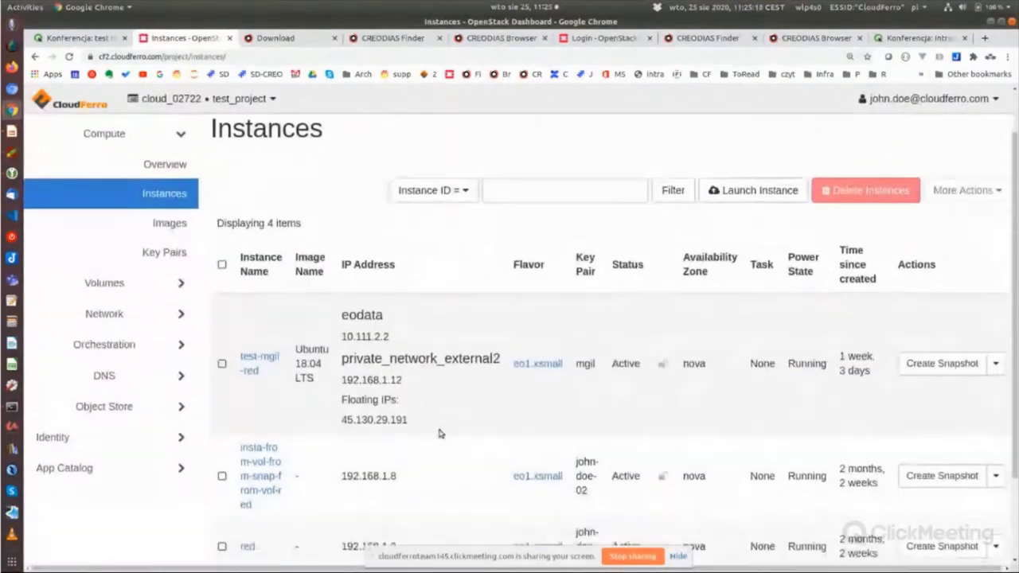
scroll(440, 409, down, 1)
scroll(398, 382, up, 3)
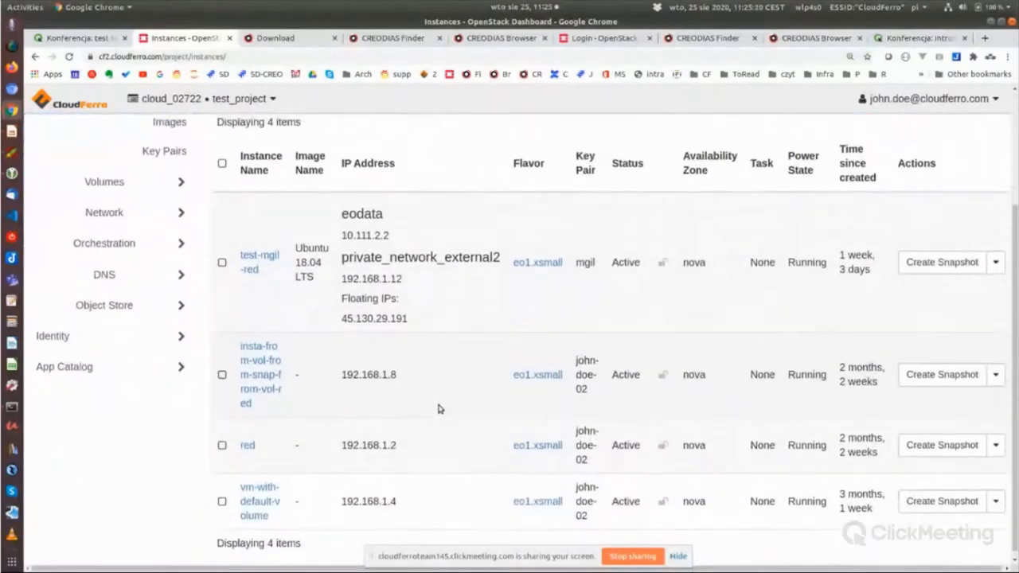
scroll(371, 366, down, 3)
scroll(345, 390, up, 5)
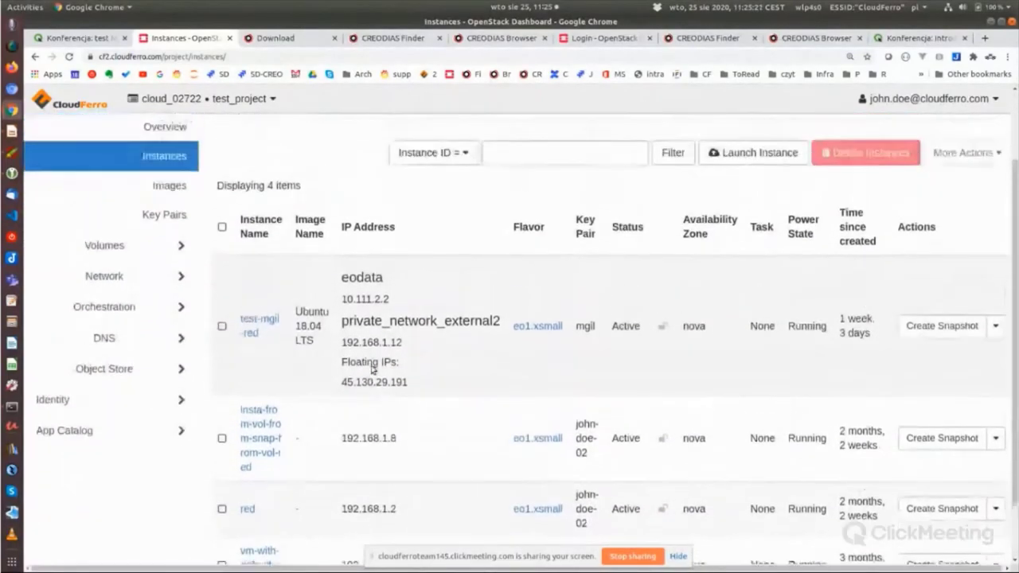
scroll(342, 382, down, 2)
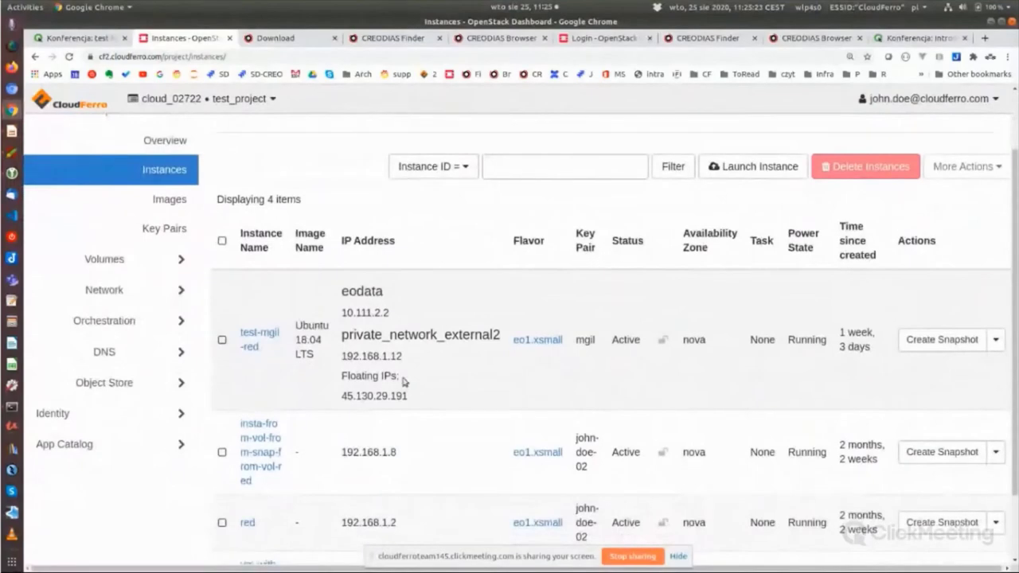
scroll(394, 371, down, 1)
scroll(395, 371, down, 1)
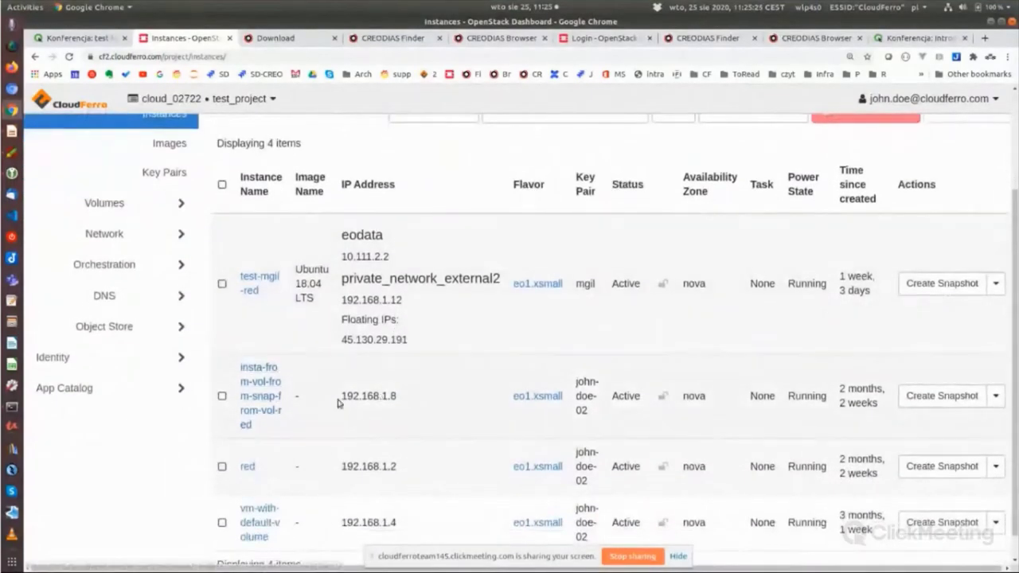
scroll(386, 416, down, 1)
scroll(449, 419, up, 3)
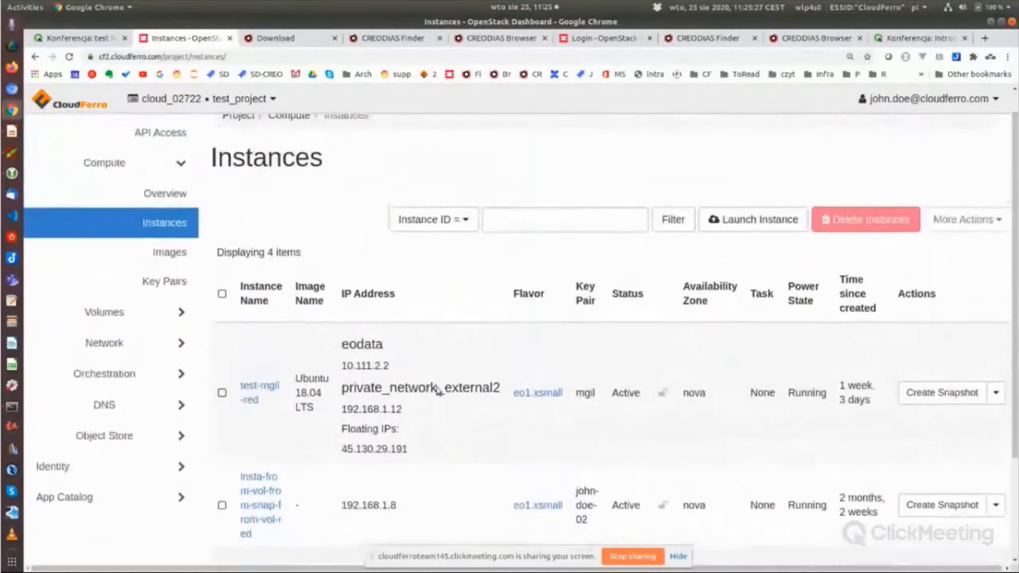
click(253, 98)
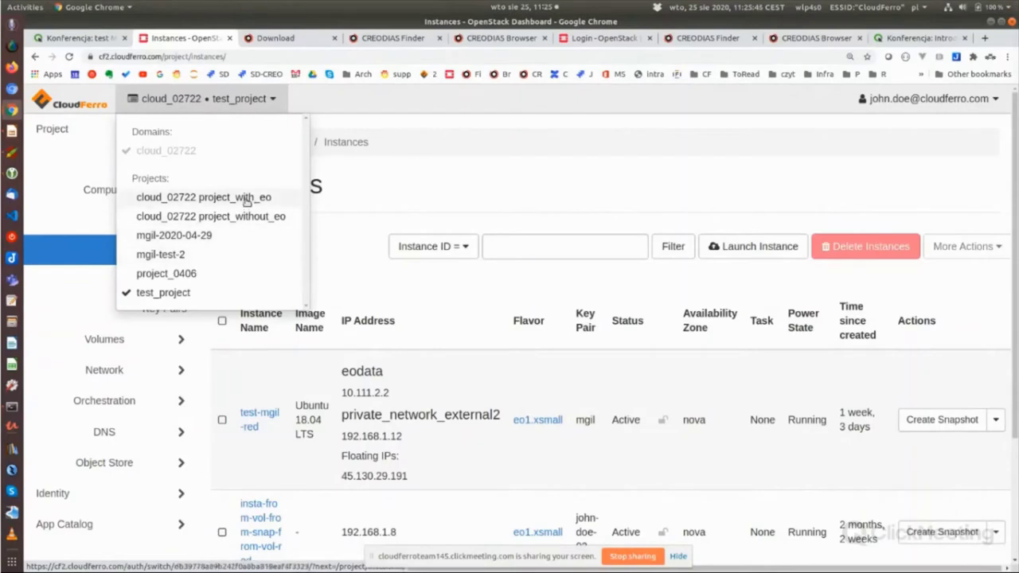
- Switch to cloud_02722 project_with_eo and scroll through its five paused instances
click(247, 200)
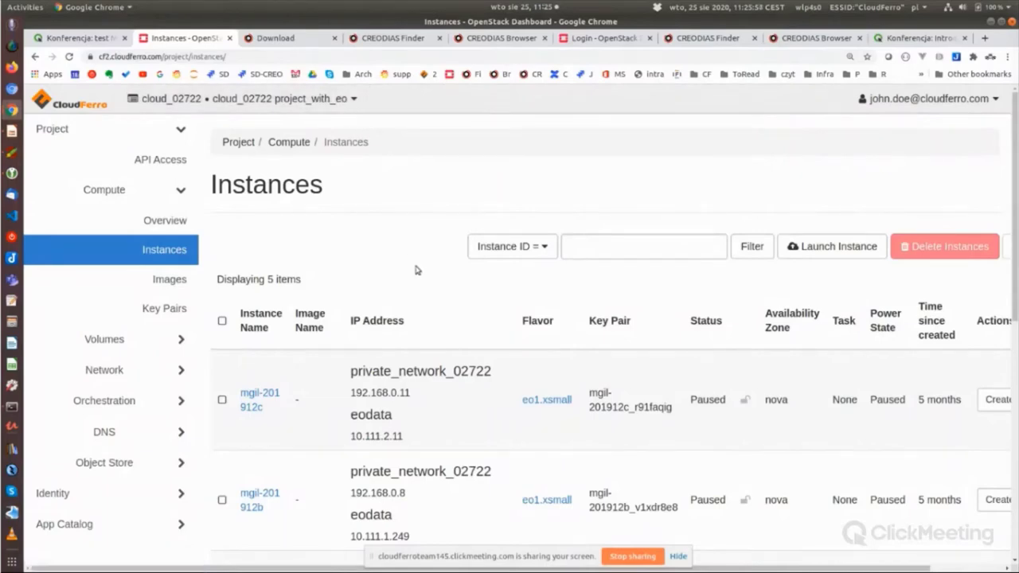
scroll(426, 307, down, 5)
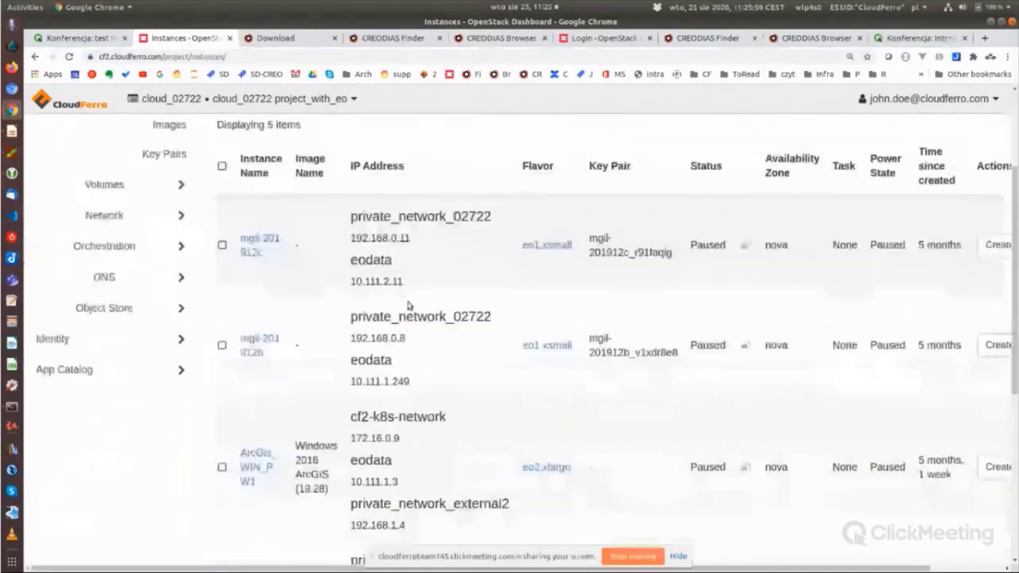
scroll(396, 304, down, 2)
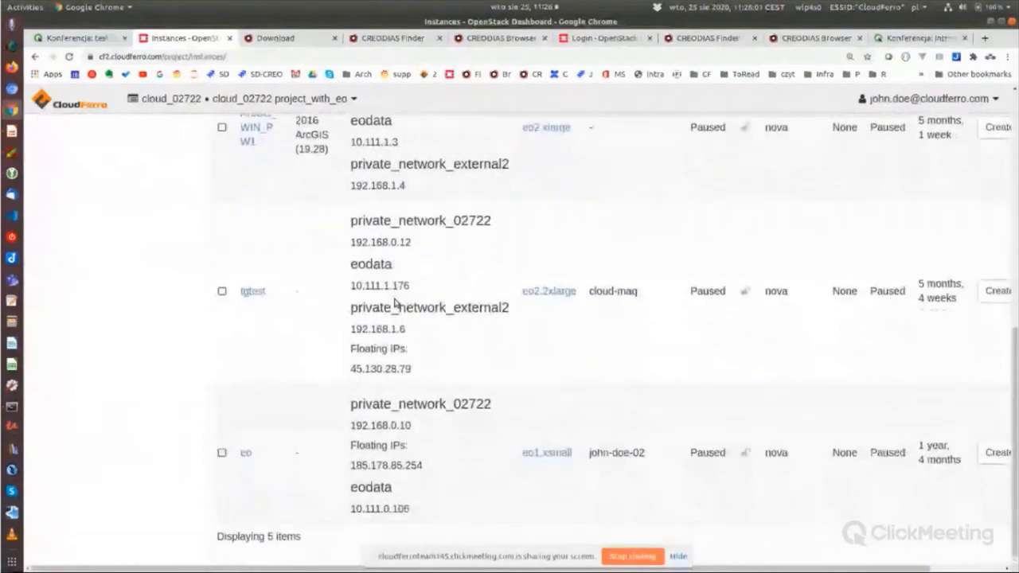
scroll(543, 478, up, 3)
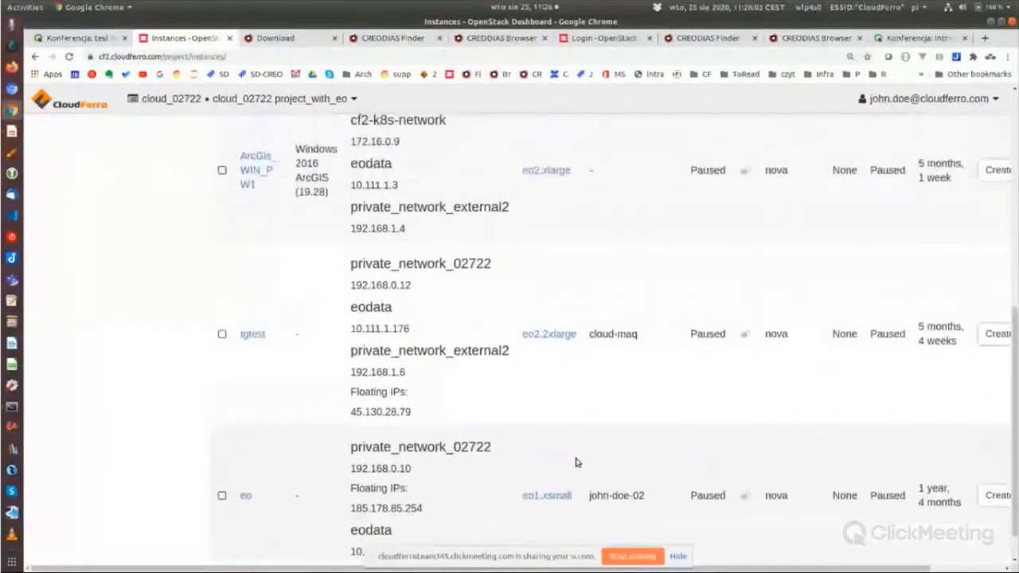
scroll(507, 424, up, 4)
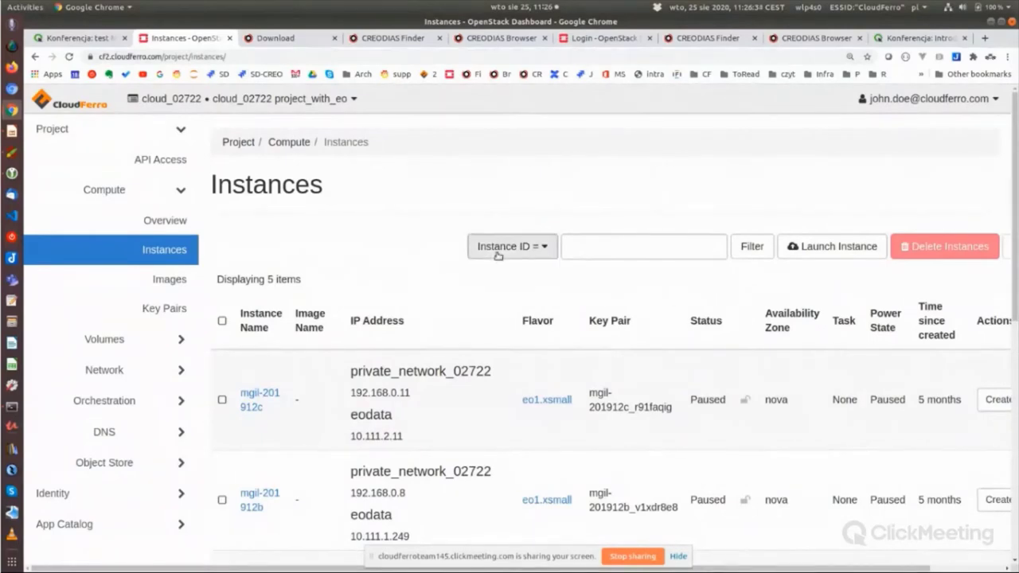
- Launch a new instance named 'webinar' and proceed to its Source settings
click(807, 249)
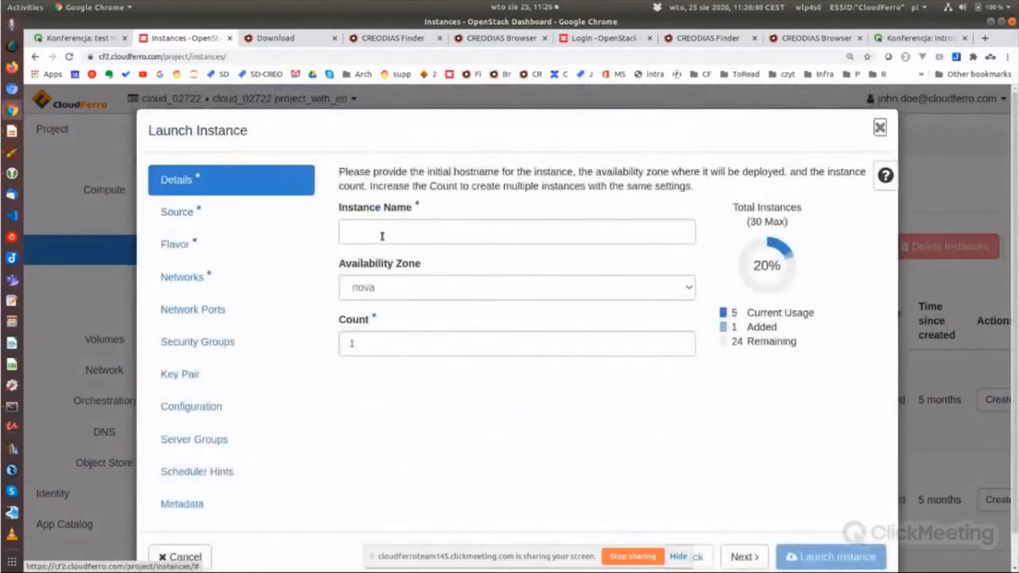
click(382, 235)
text(w)
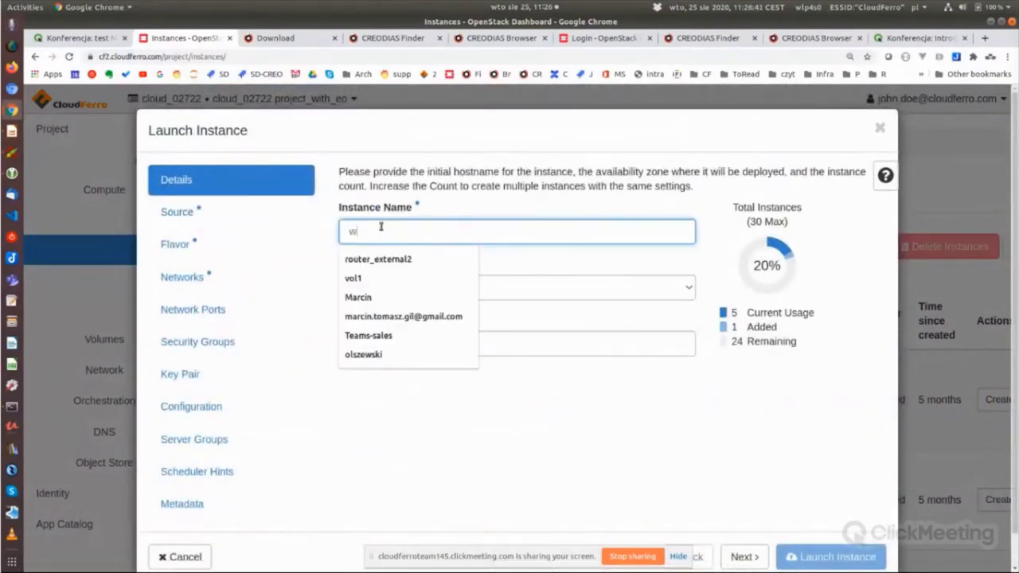
text(ebin)
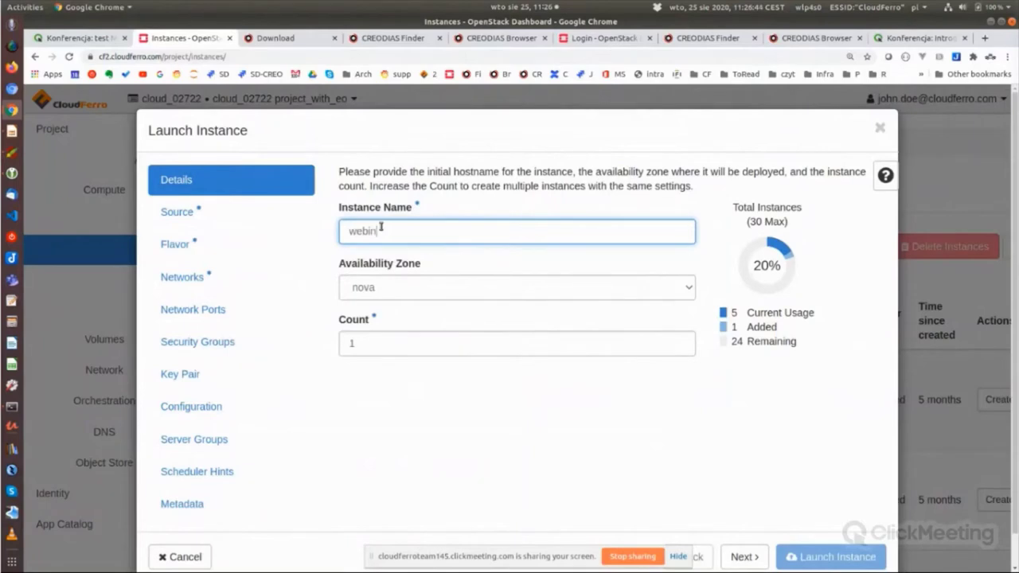
text(ar)
click(195, 215)
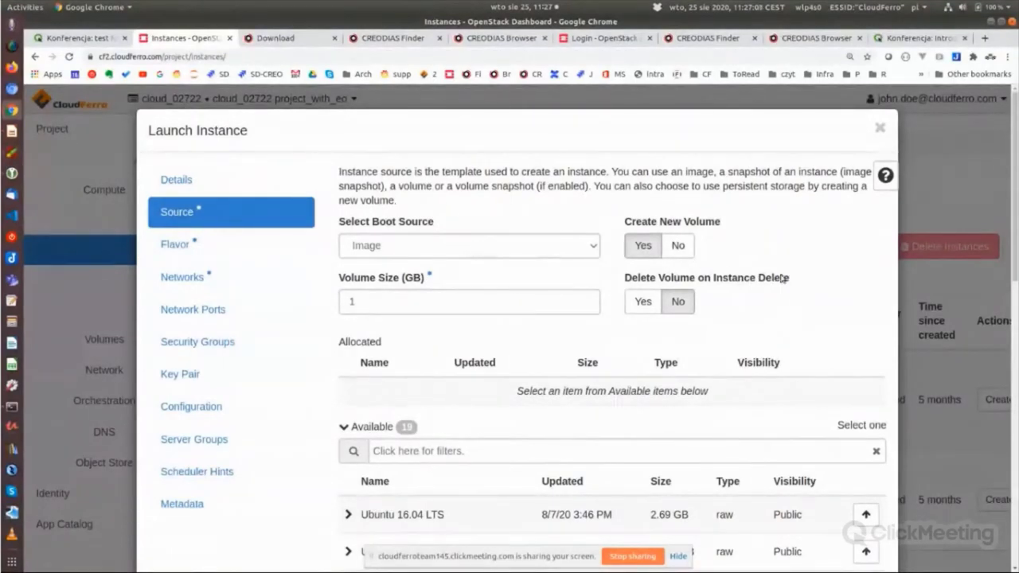
- Browse the Available images list, including the CentOS 7 + Sen4CAP image
scroll(793, 304, down, 1)
scroll(794, 304, down, 2)
scroll(815, 292, up, 3)
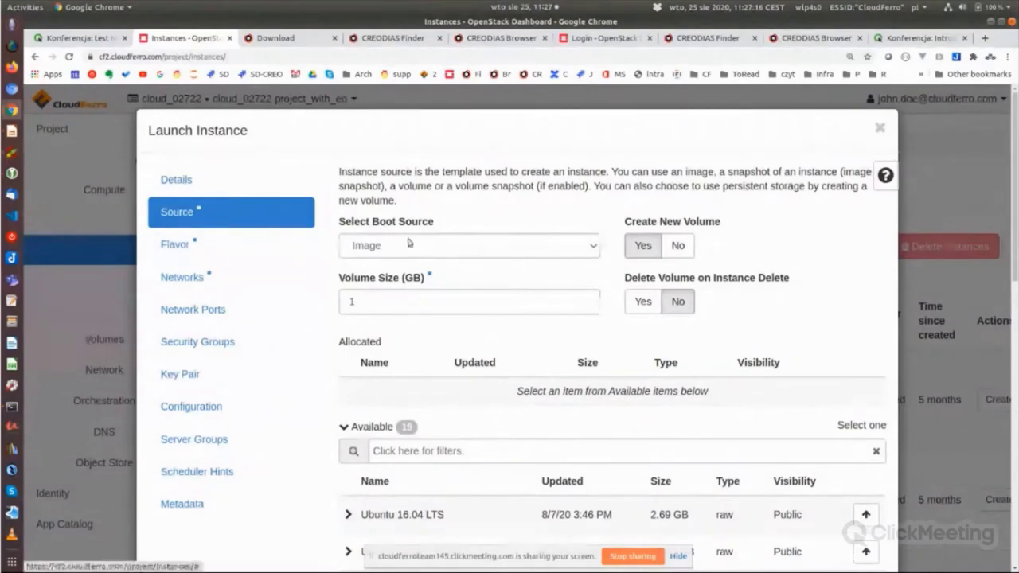
scroll(809, 351, down, 1)
scroll(807, 348, down, 1)
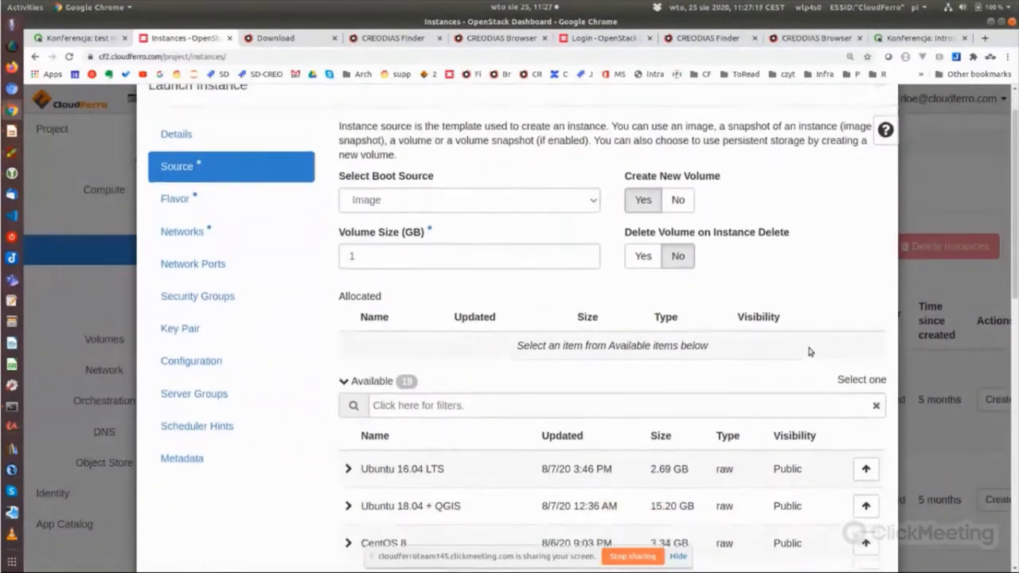
scroll(784, 336, up, 1)
scroll(769, 325, down, 1)
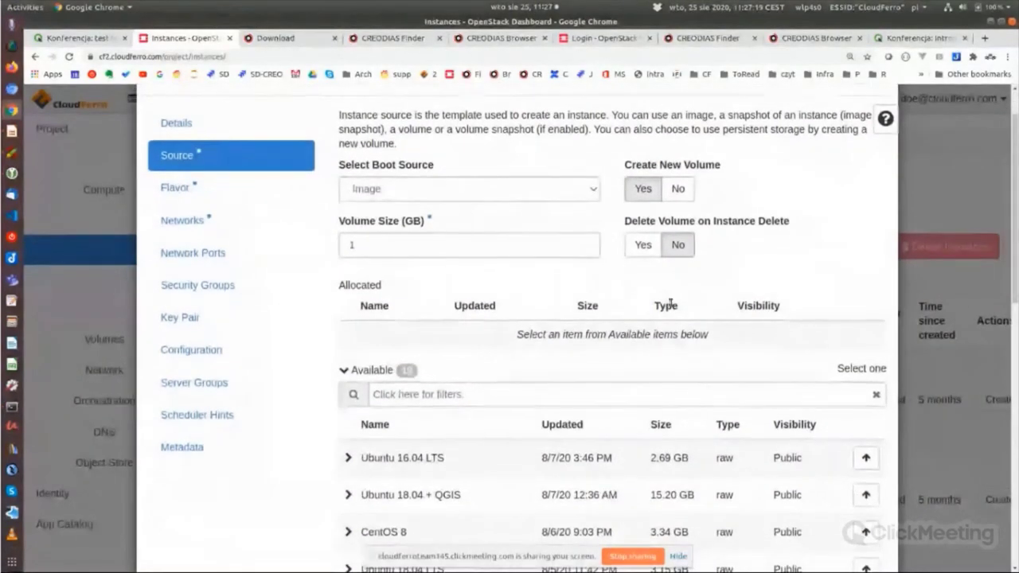
scroll(637, 311, down, 5)
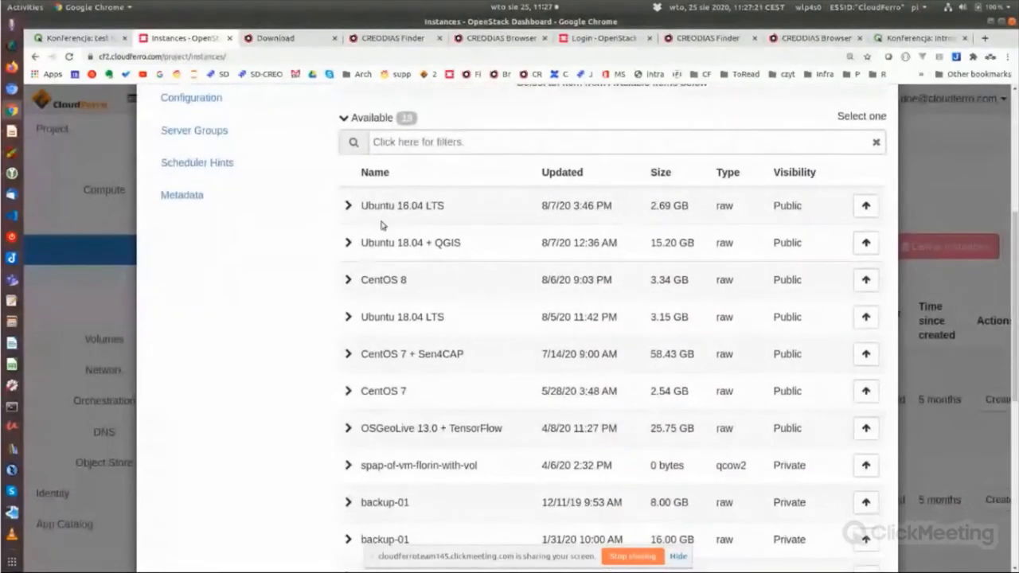
scroll(379, 462, down, 3)
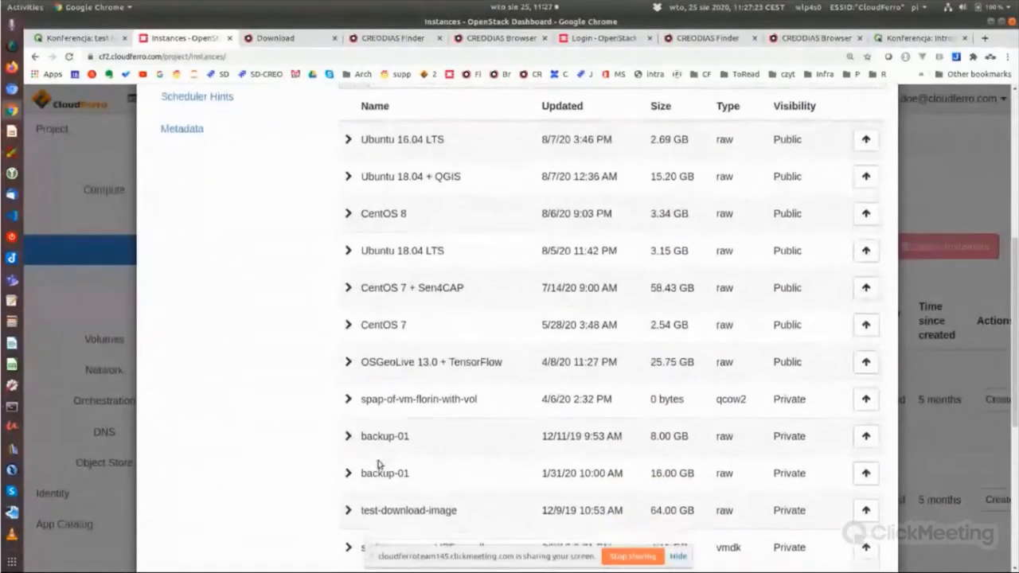
scroll(379, 461, down, 4)
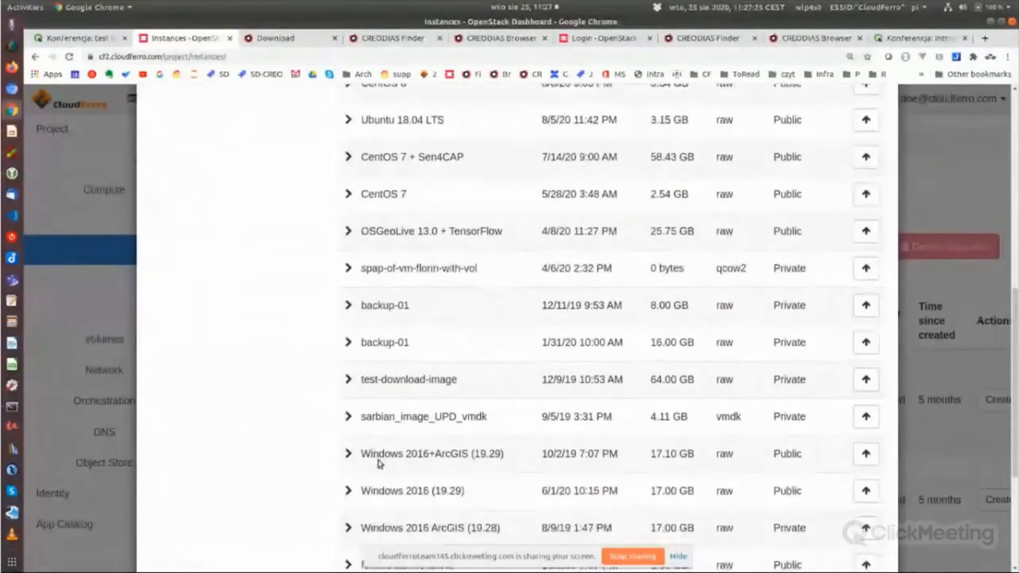
scroll(379, 463, up, 2)
scroll(379, 463, down, 5)
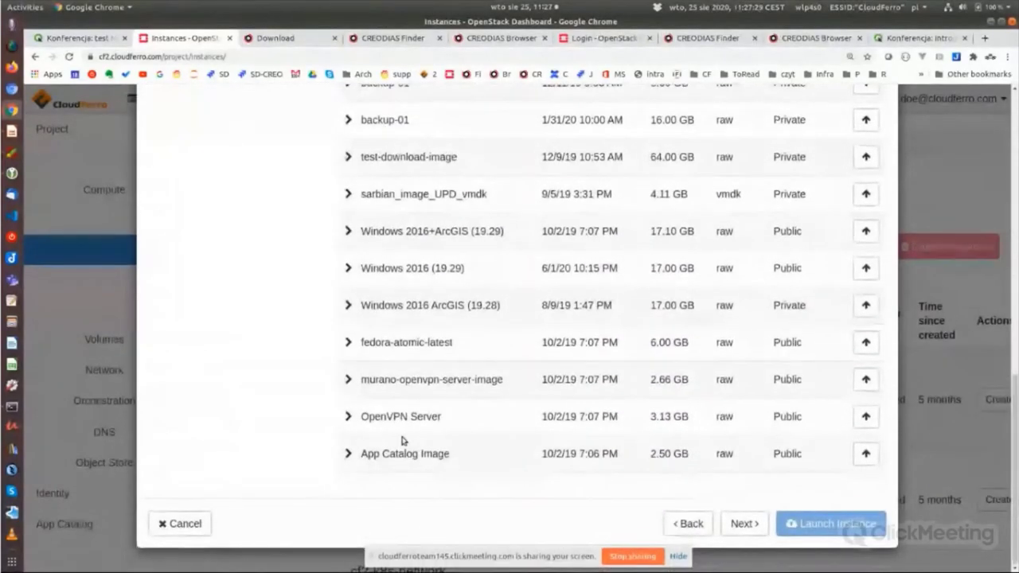
scroll(390, 454, up, 10)
scroll(402, 440, up, 1)
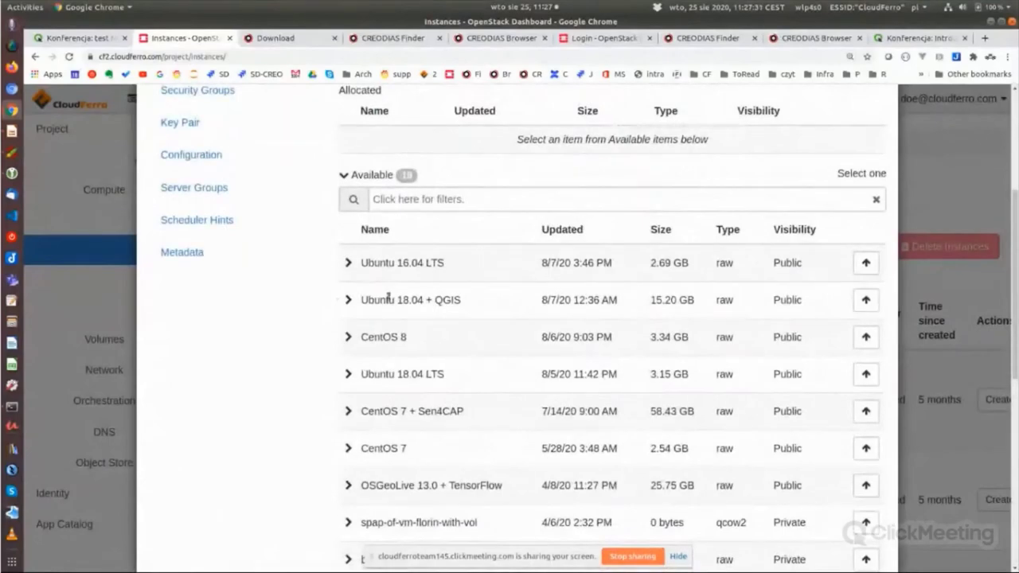
scroll(408, 398, down, 2)
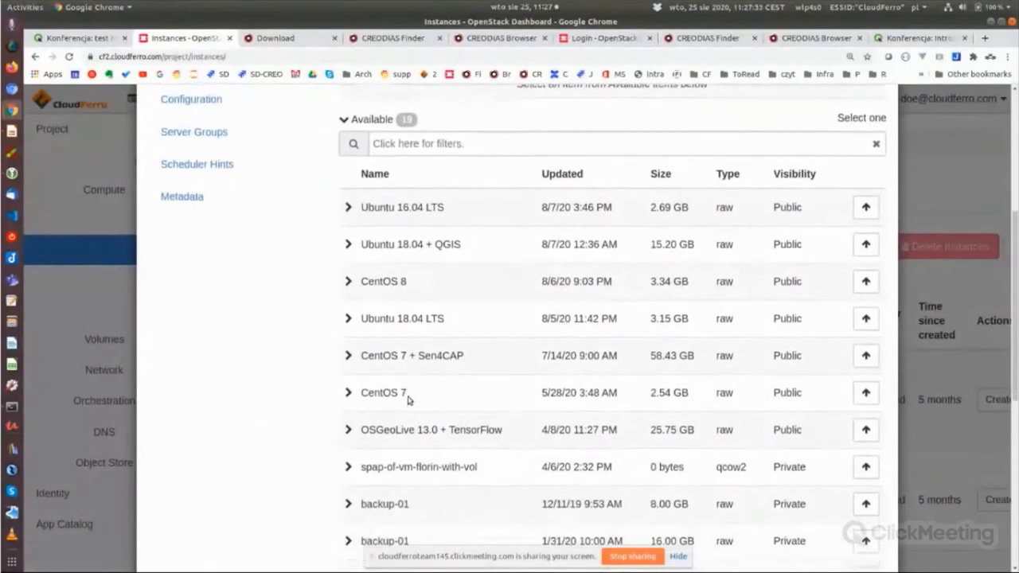
scroll(408, 399, down, 5)
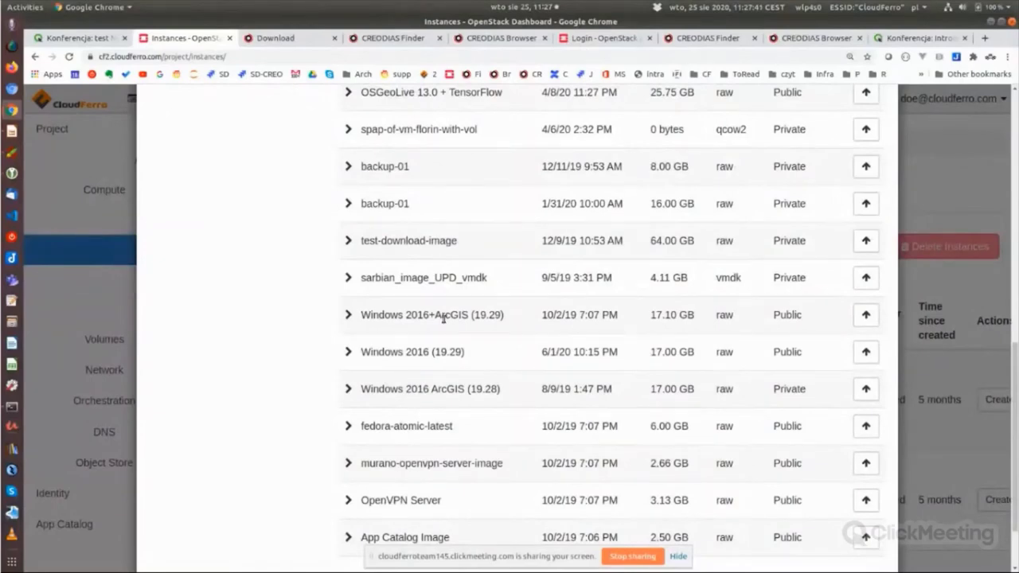
scroll(444, 319, down, 1)
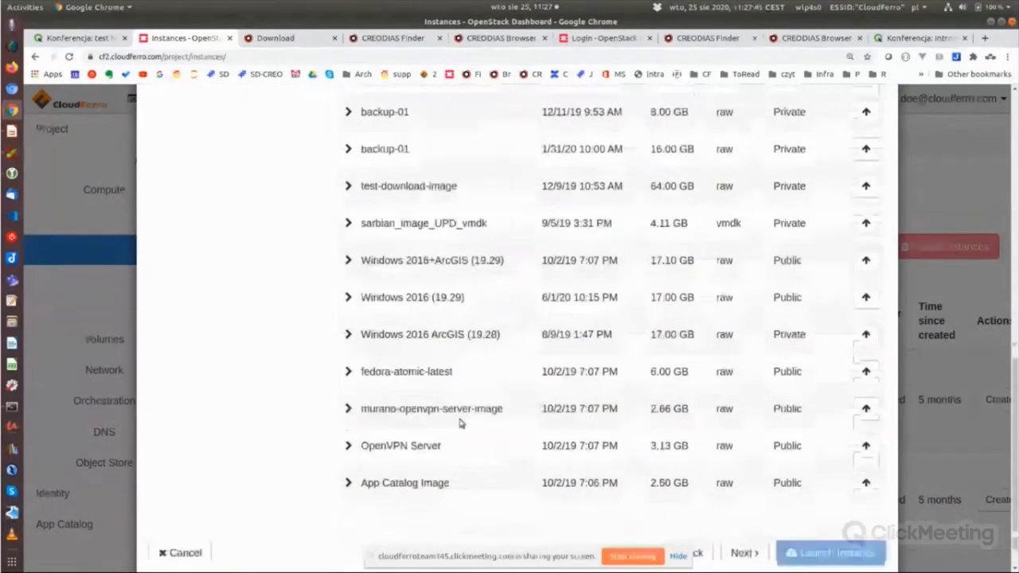
scroll(422, 342, up, 3)
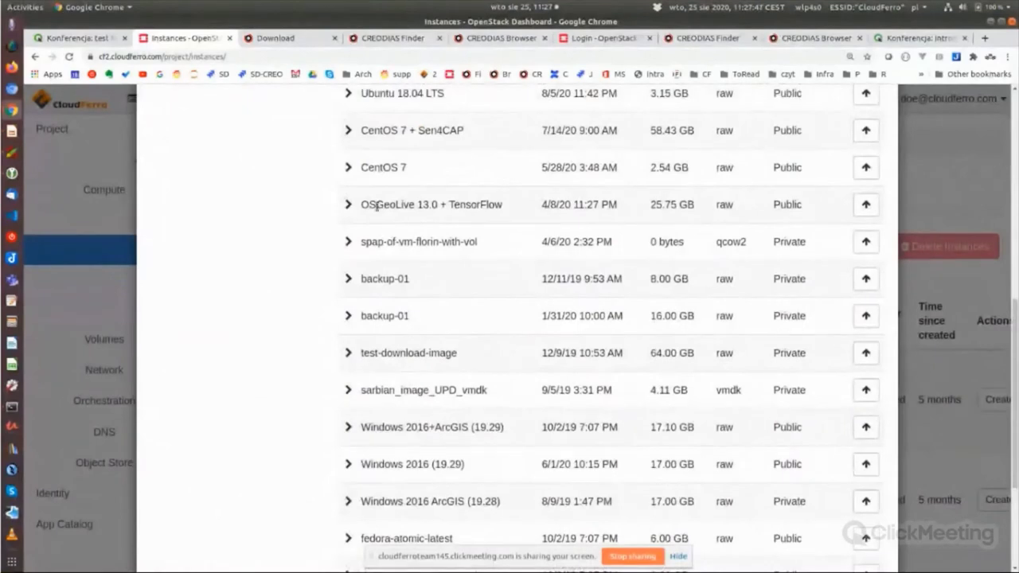
scroll(433, 254, up, 2)
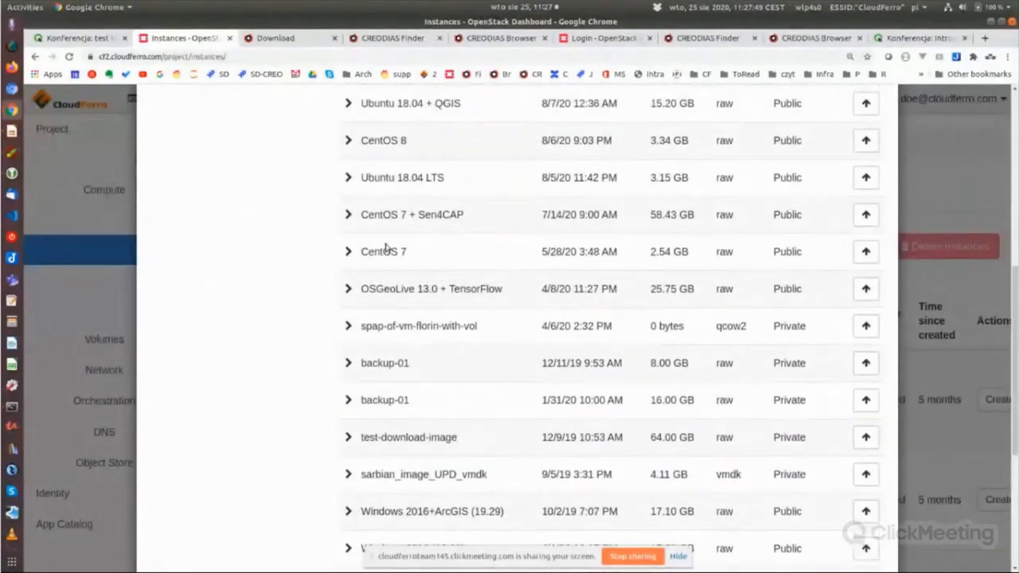
drag(360, 215, 468, 221)
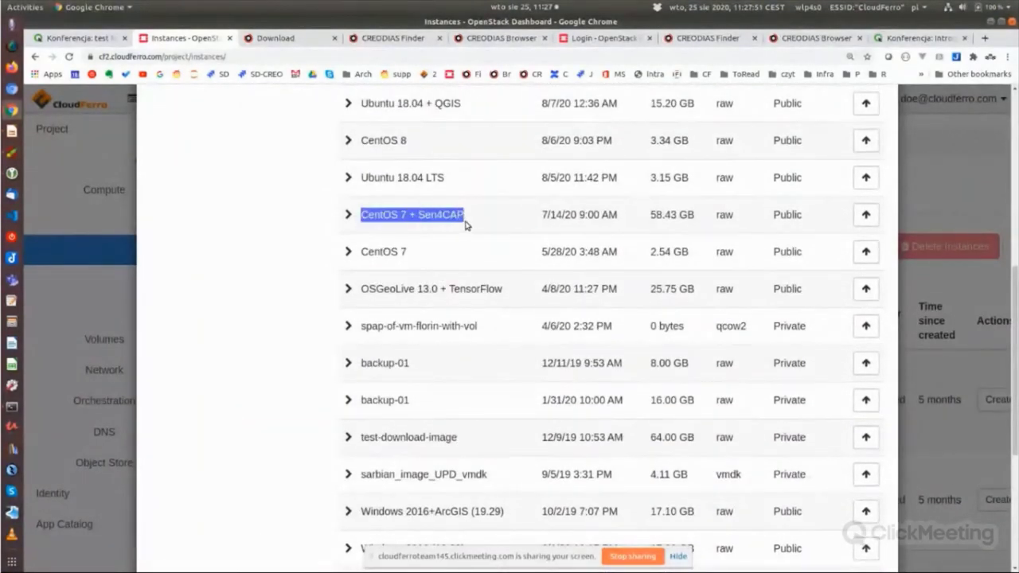
click(386, 236)
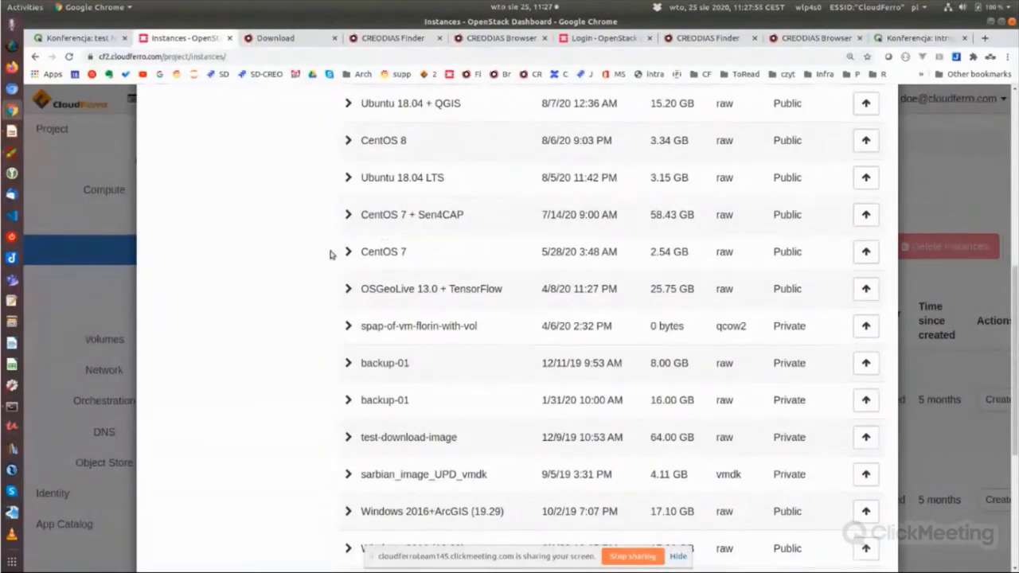
- Allocate Ubuntu 18.04 LTS as the instance's boot image with a 5 GB volume
scroll(426, 272, up, 2)
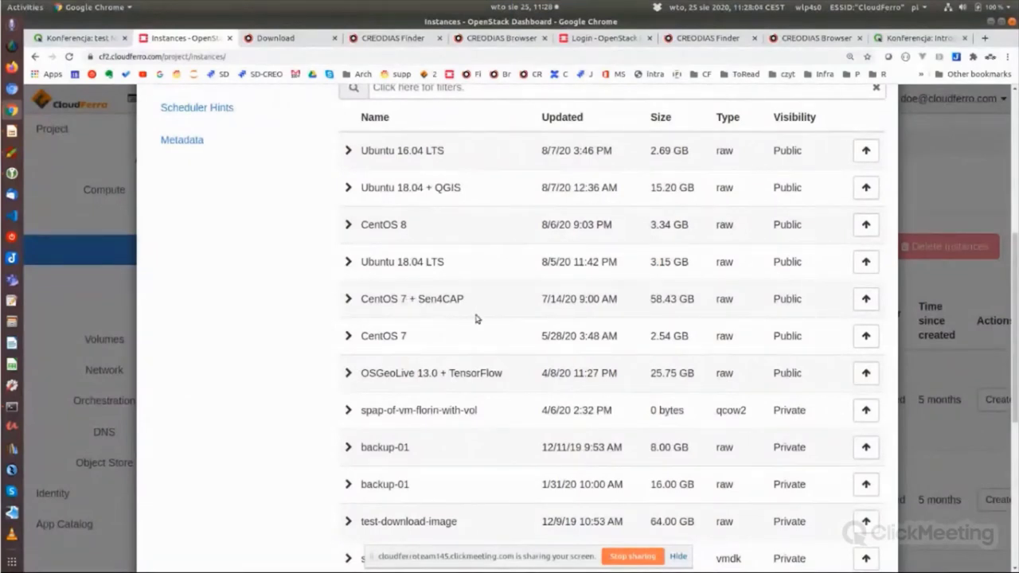
scroll(476, 318, up, 1)
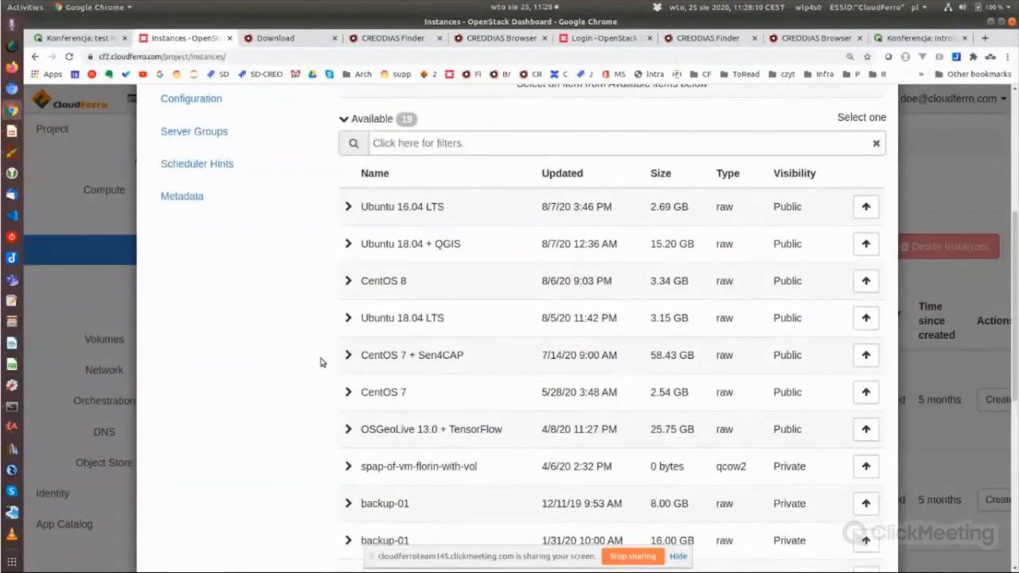
scroll(291, 359, up, 3)
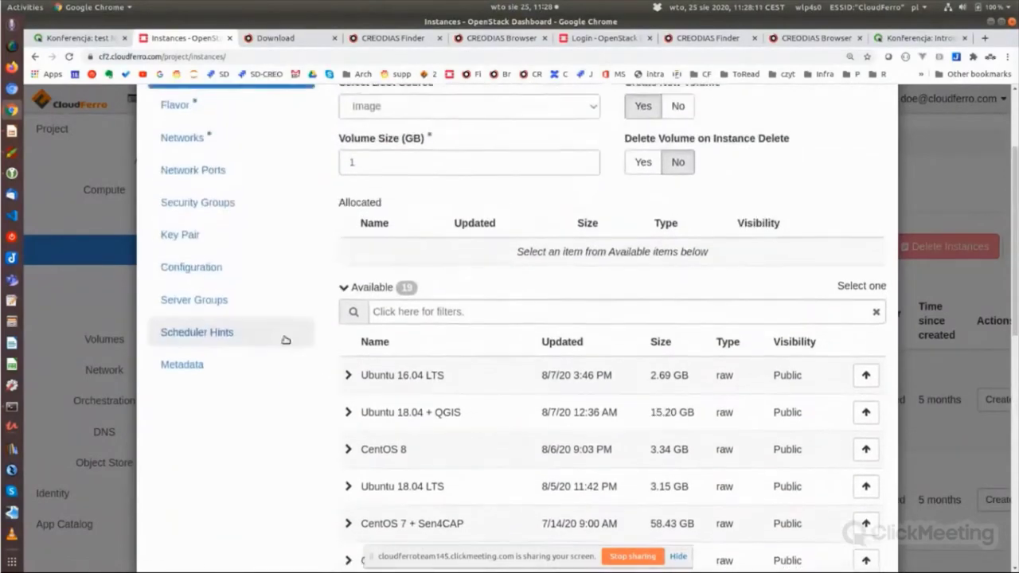
scroll(287, 334, up, 3)
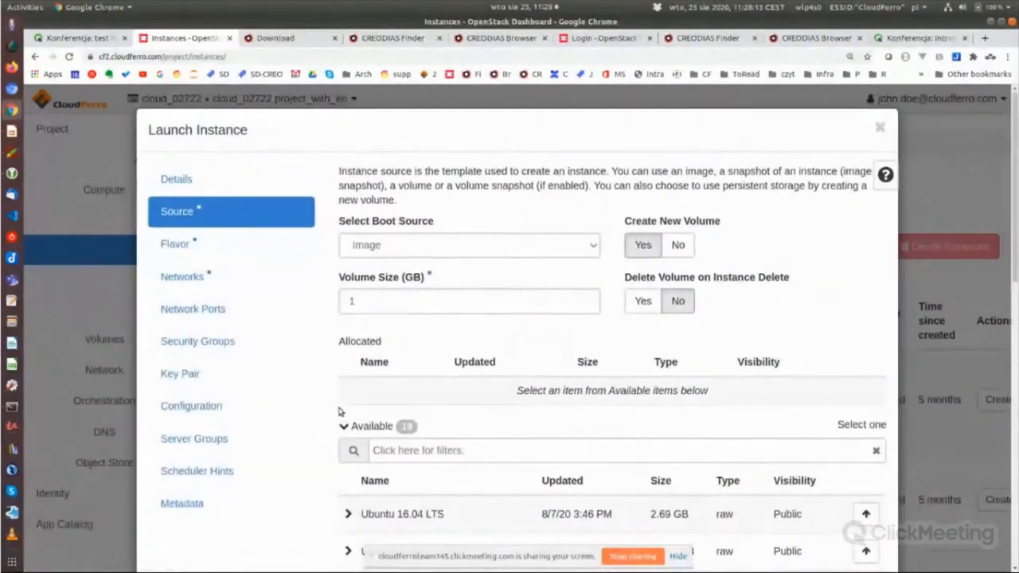
scroll(342, 430, down, 1)
scroll(315, 472, down, 3)
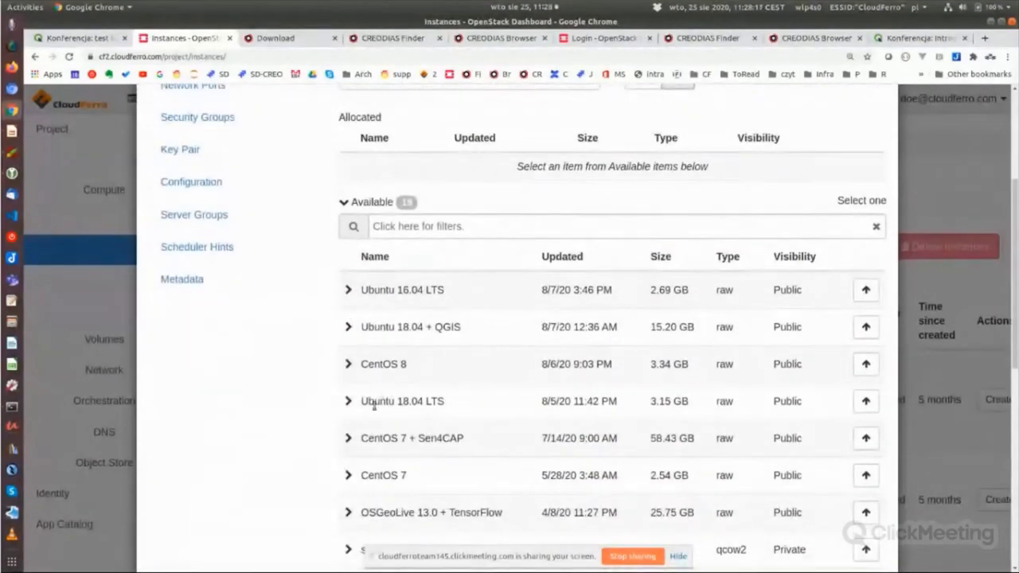
click(866, 401)
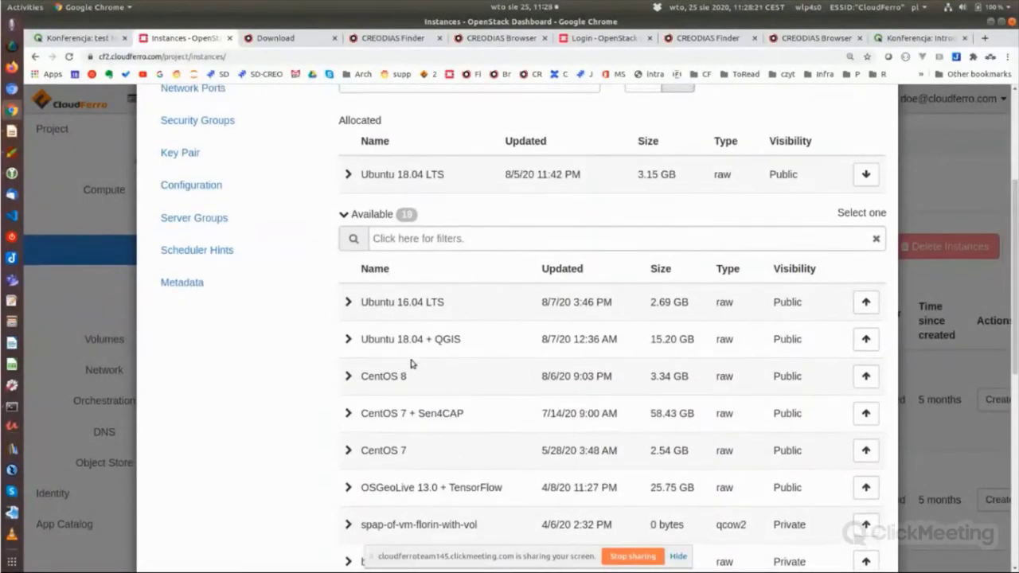
scroll(372, 237, up, 3)
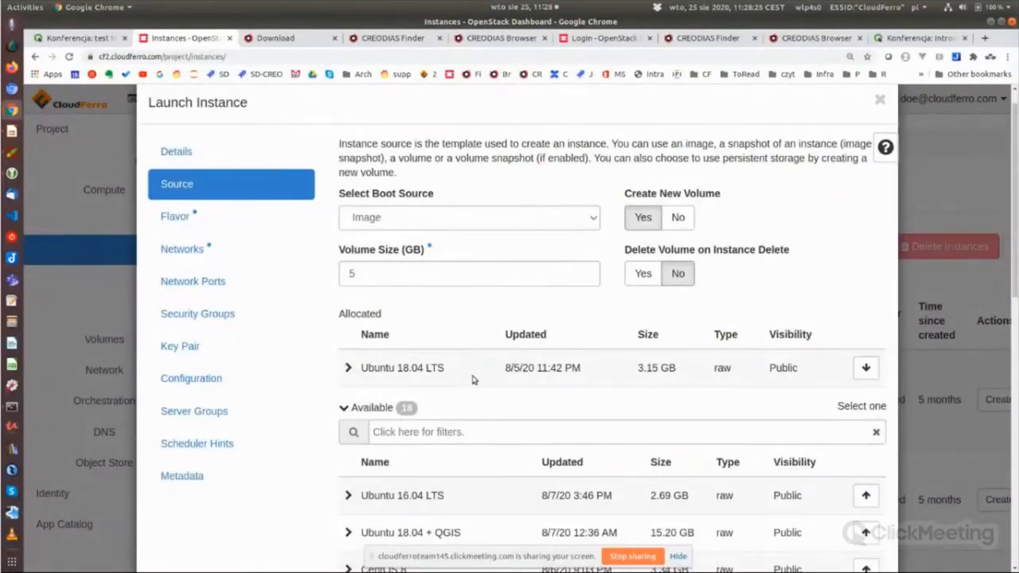
- Allocate the eo1.xsmall flavor to the instance and proceed to the Networks step
click(175, 216)
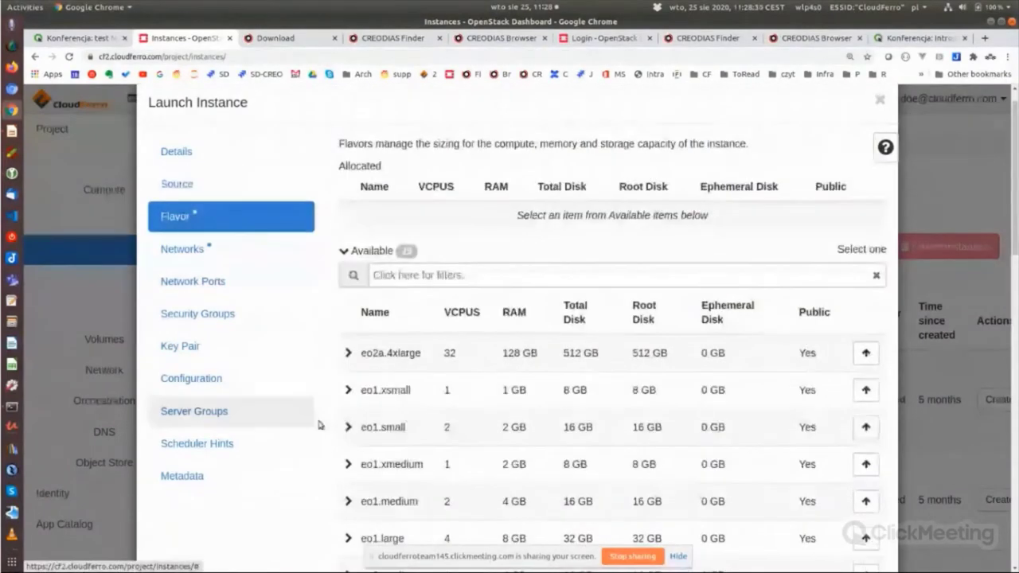
scroll(342, 422, down, 1)
scroll(414, 320, down, 1)
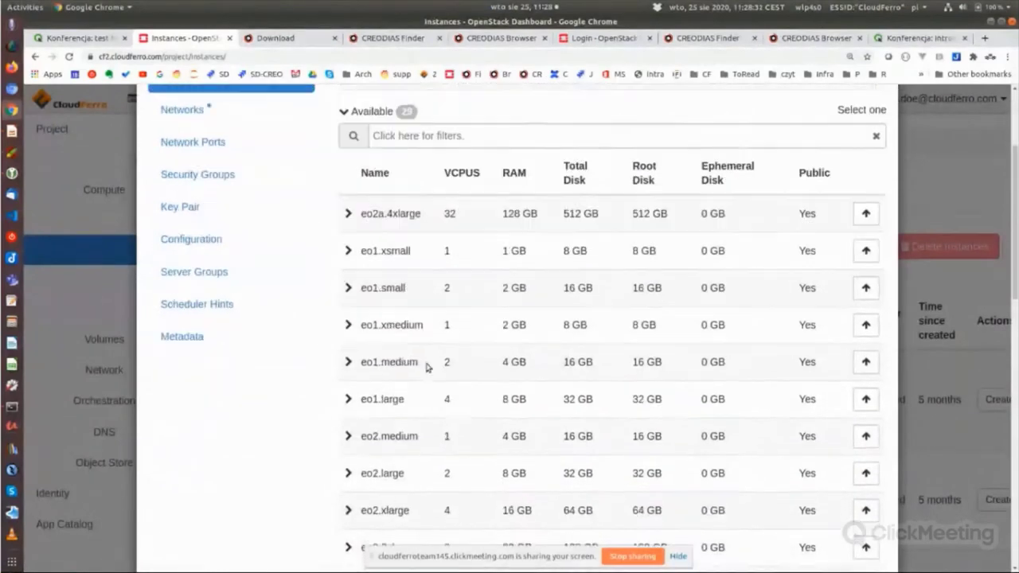
scroll(402, 300, down, 1)
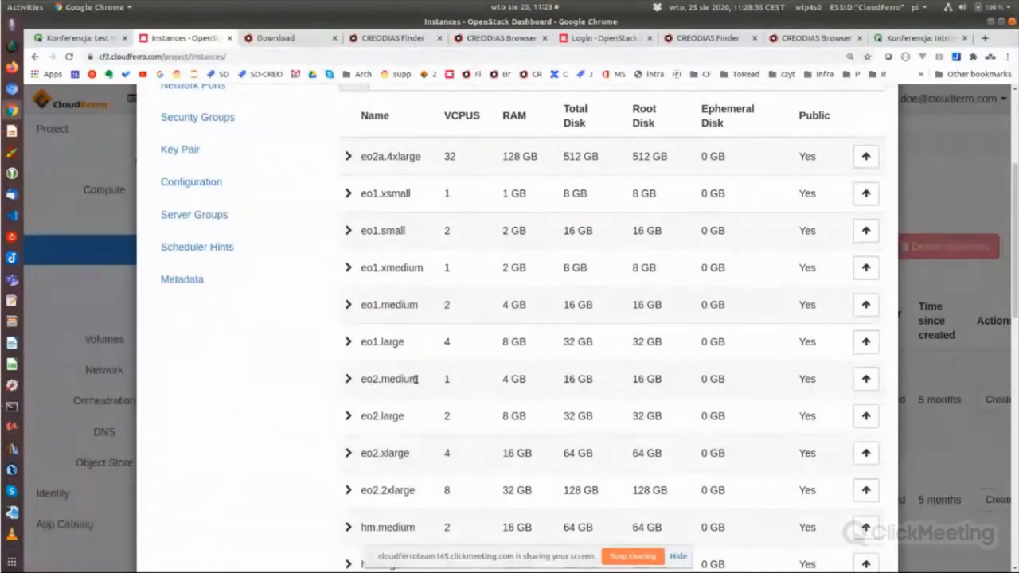
scroll(415, 379, down, 1)
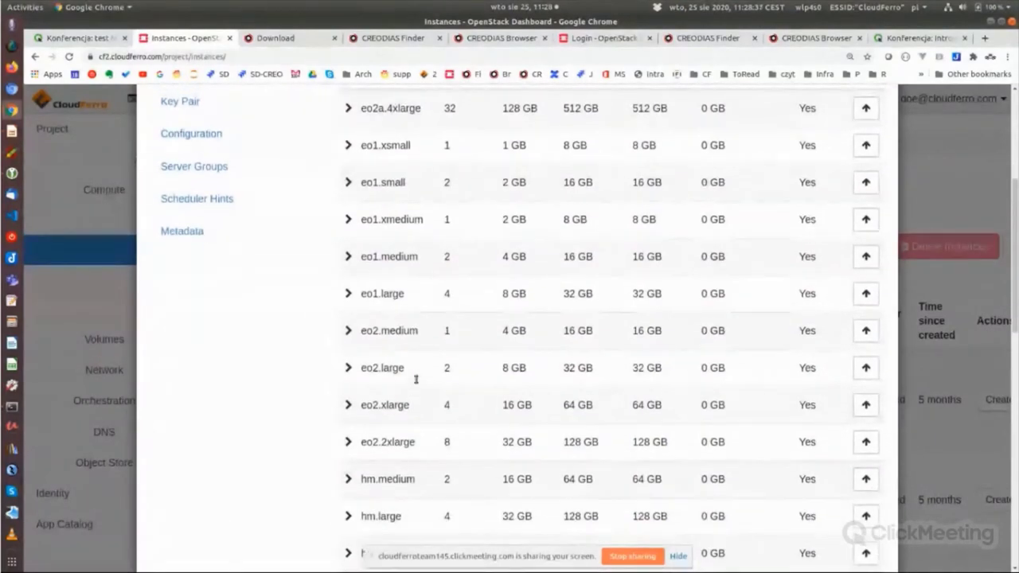
scroll(416, 379, up, 1)
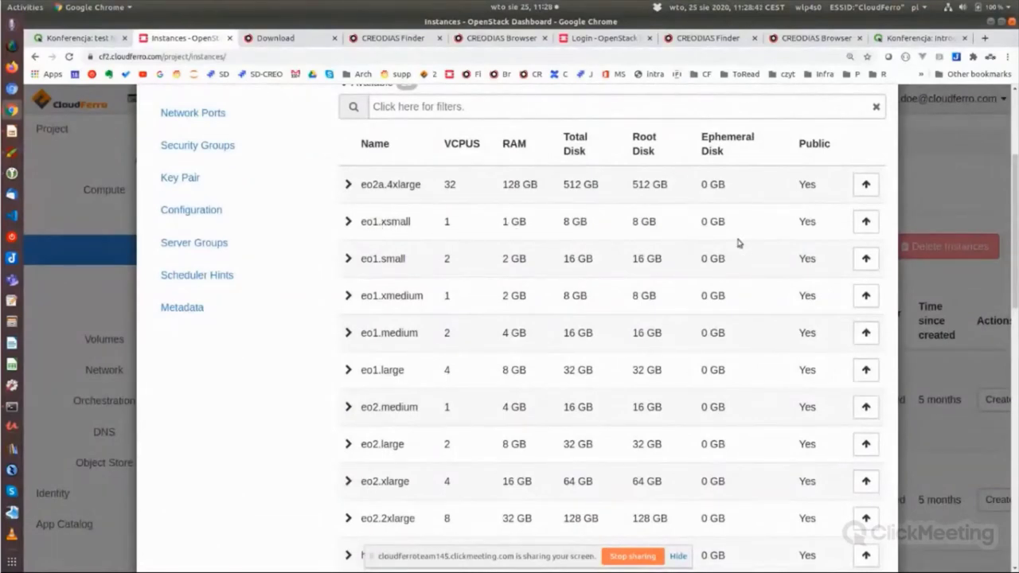
click(865, 222)
scroll(448, 302, up, 3)
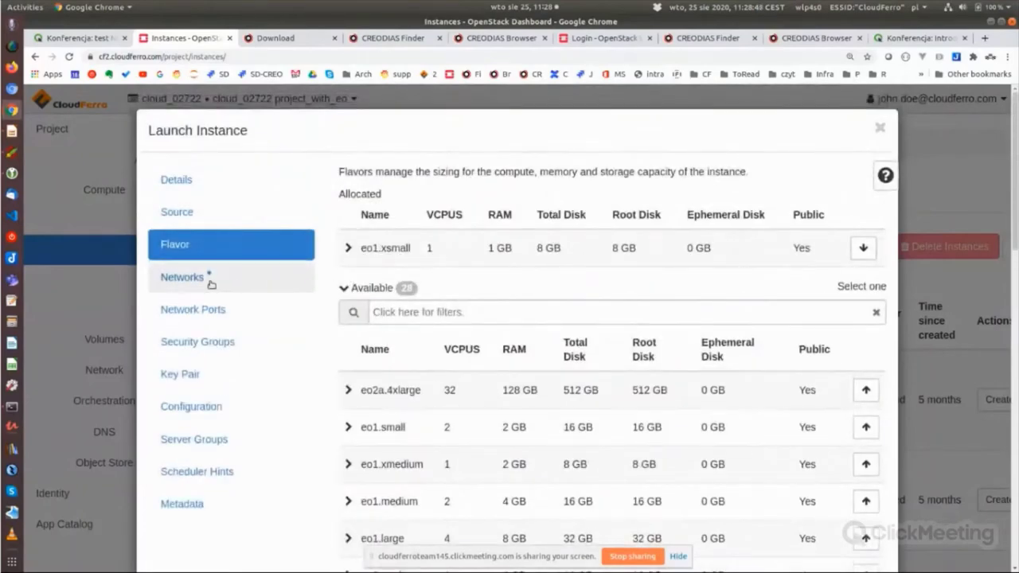
click(214, 285)
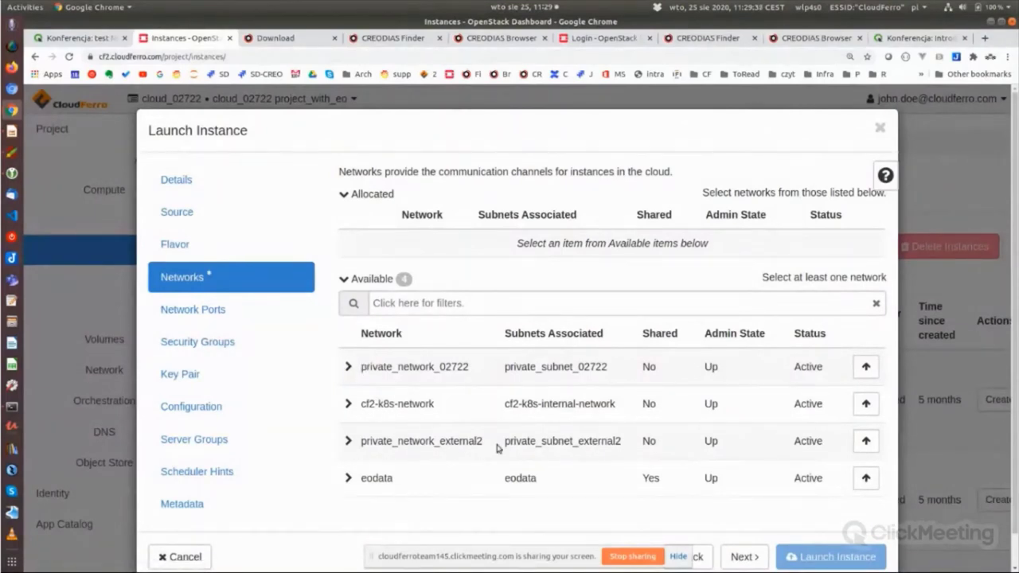
click(865, 442)
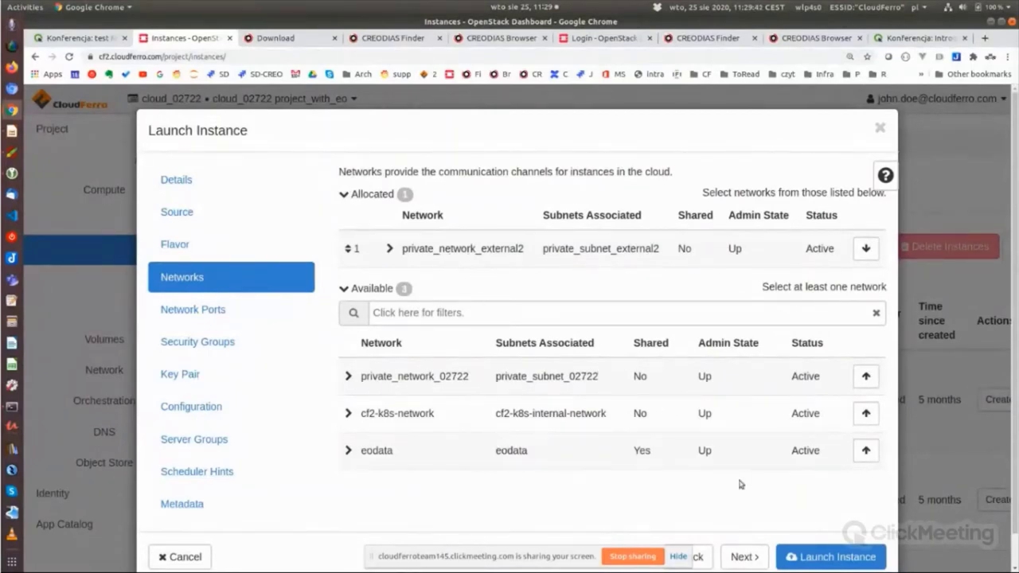
click(866, 450)
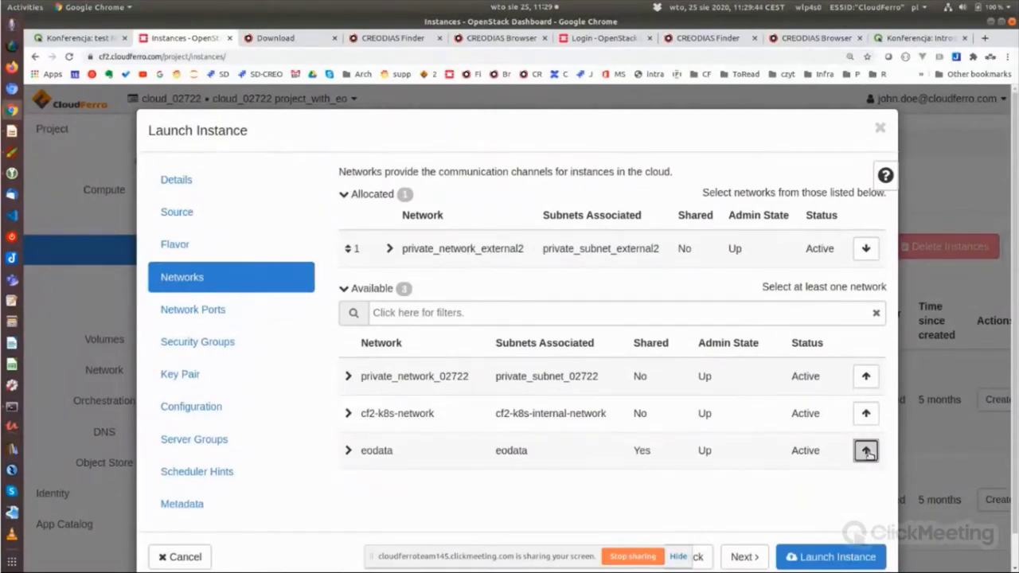
click(211, 309)
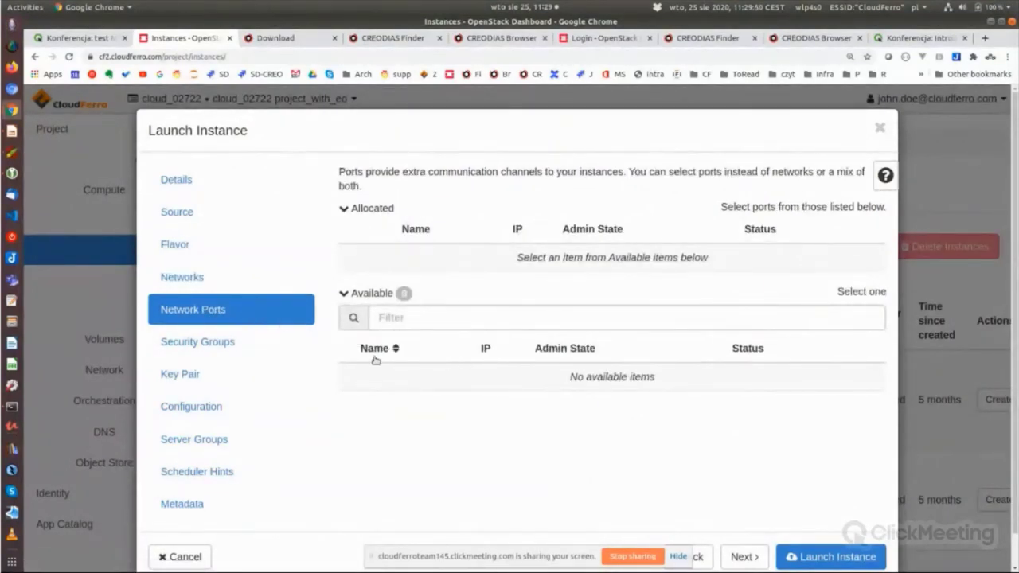
click(209, 349)
scroll(449, 405, down, 2)
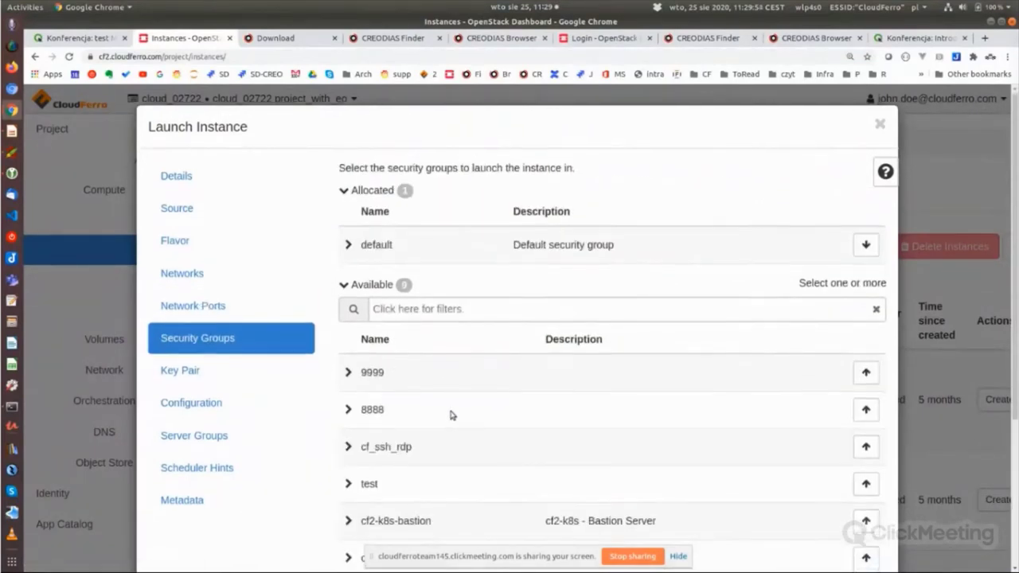
scroll(368, 343, down, 2)
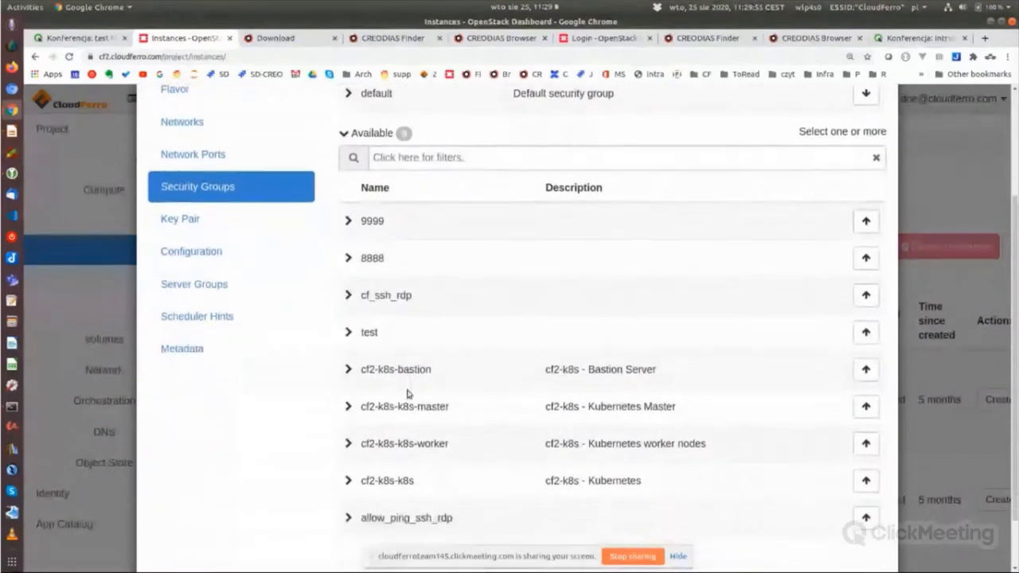
scroll(284, 293, down, 2)
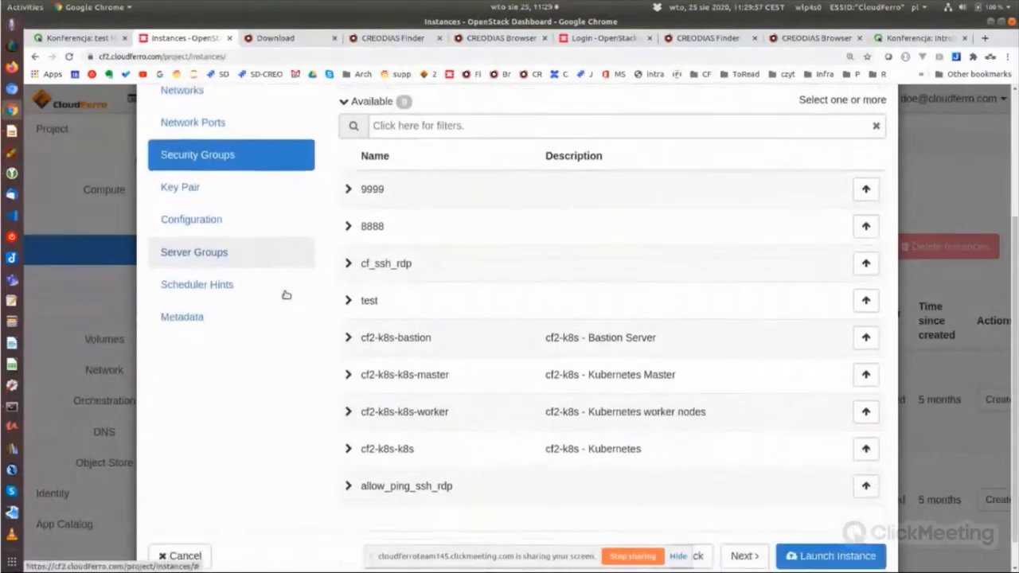
scroll(300, 336, up, 2)
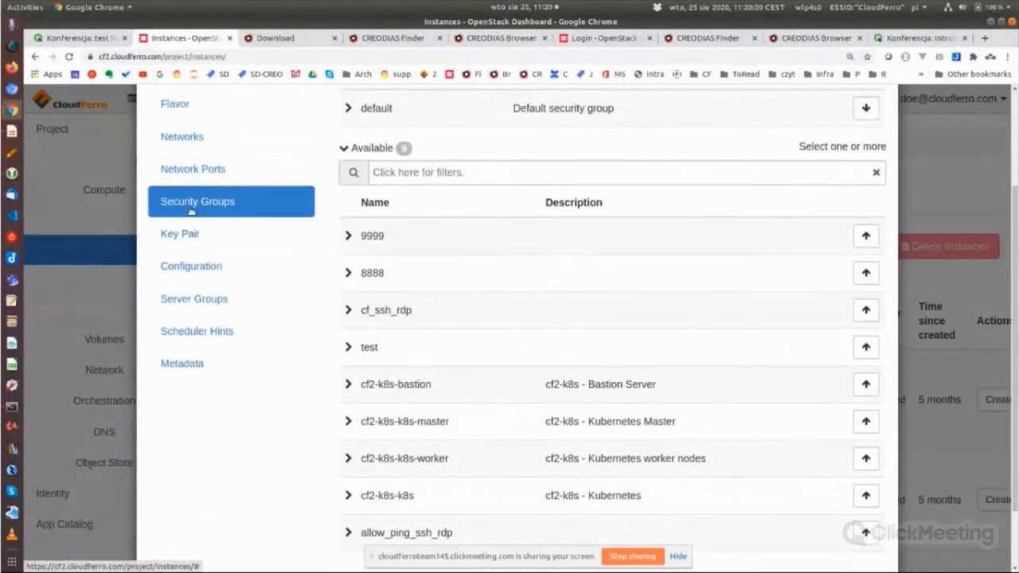
scroll(282, 315, up, 3)
scroll(282, 314, up, 2)
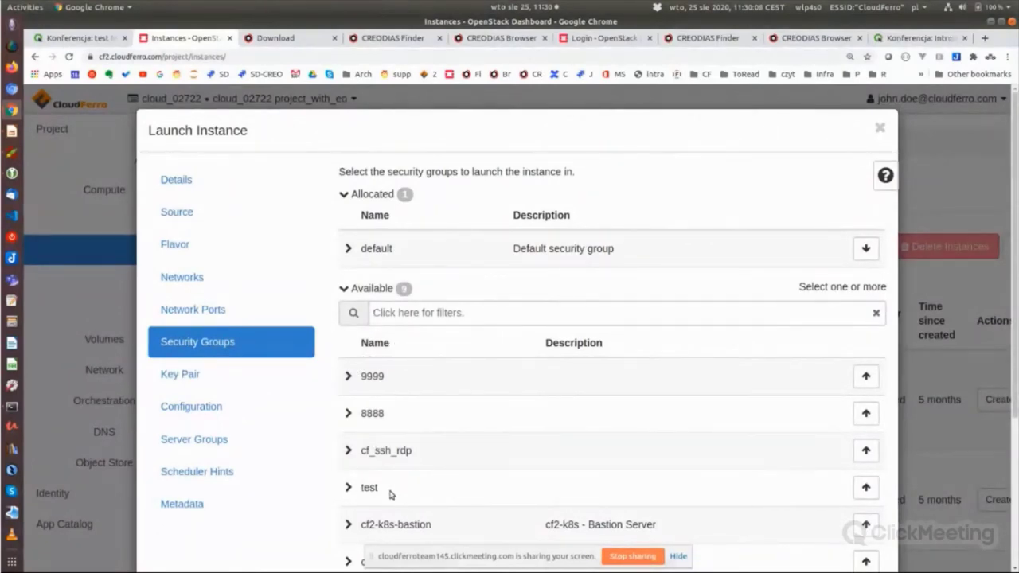
scroll(390, 495, down, 1)
scroll(478, 458, up, 1)
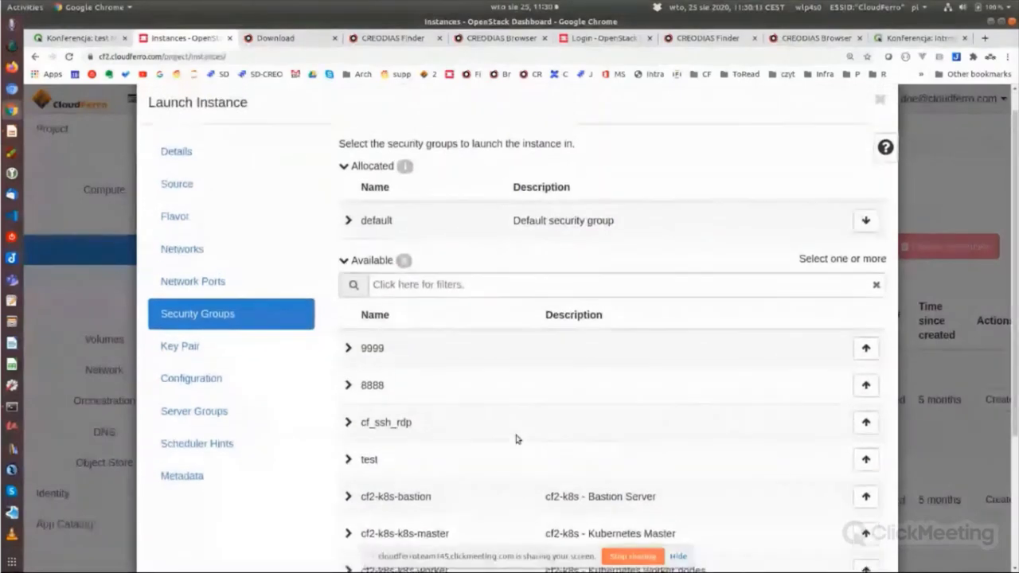
scroll(516, 439, up, 1)
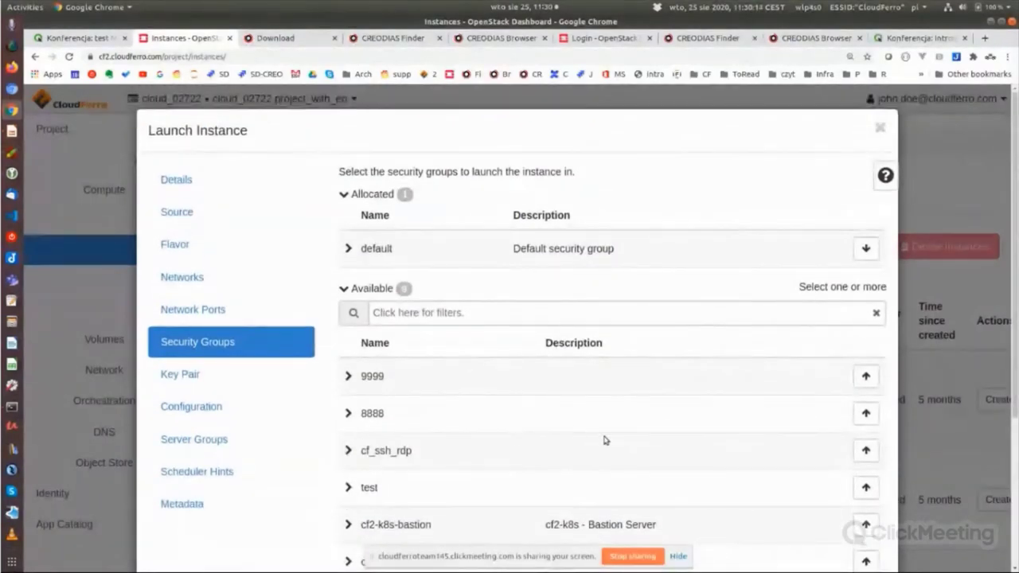
scroll(636, 432, down, 1)
scroll(656, 432, down, 5)
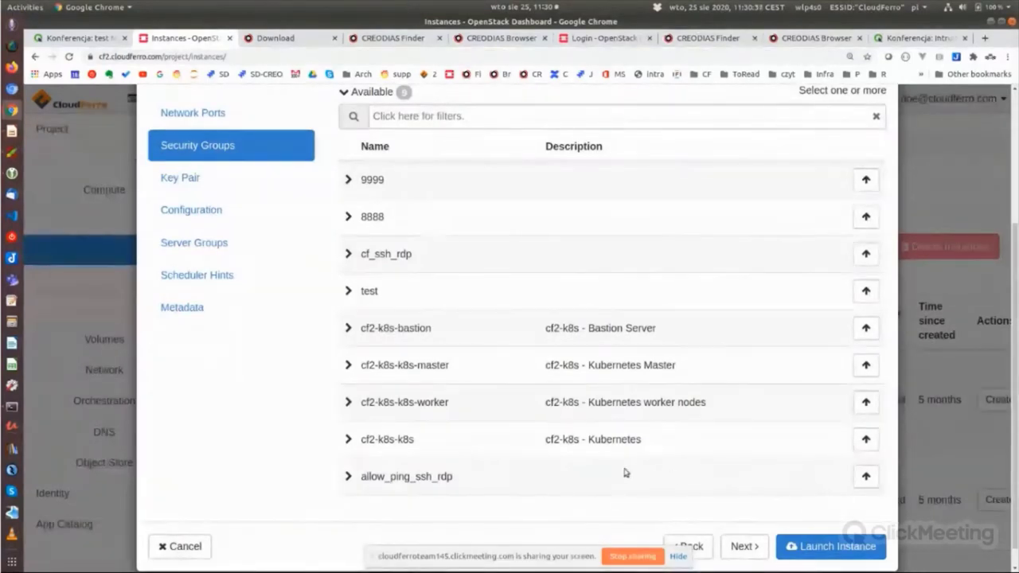
scroll(596, 471, up, 3)
scroll(592, 470, down, 3)
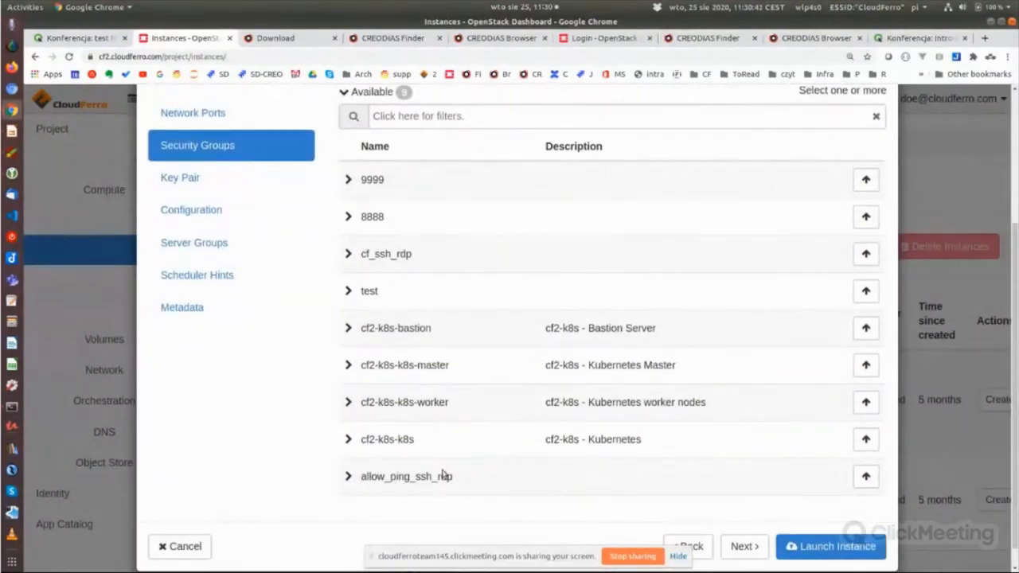
scroll(443, 474, up, 1)
scroll(446, 477, down, 1)
scroll(457, 497, up, 1)
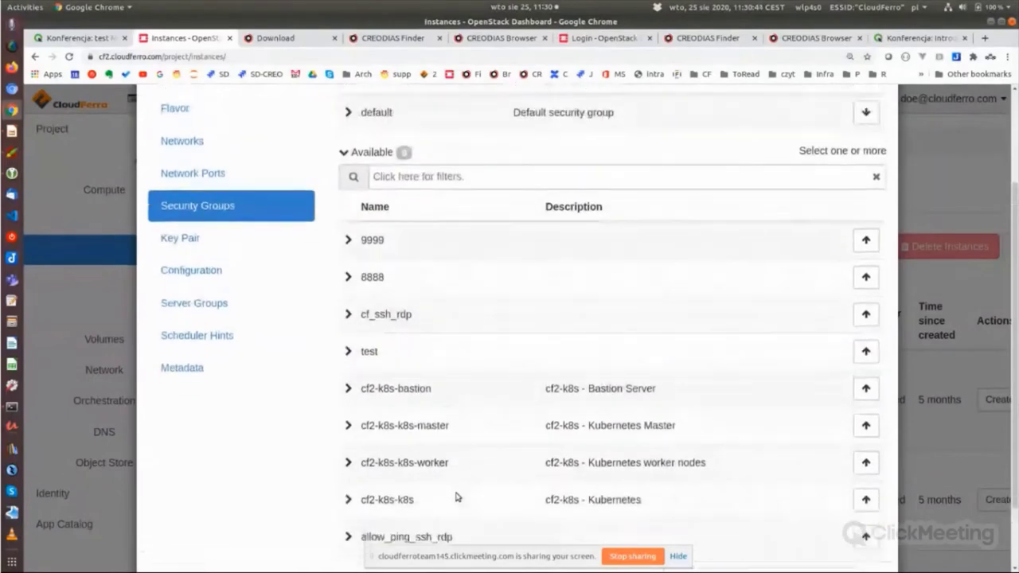
scroll(456, 497, down, 1)
scroll(456, 497, up, 2)
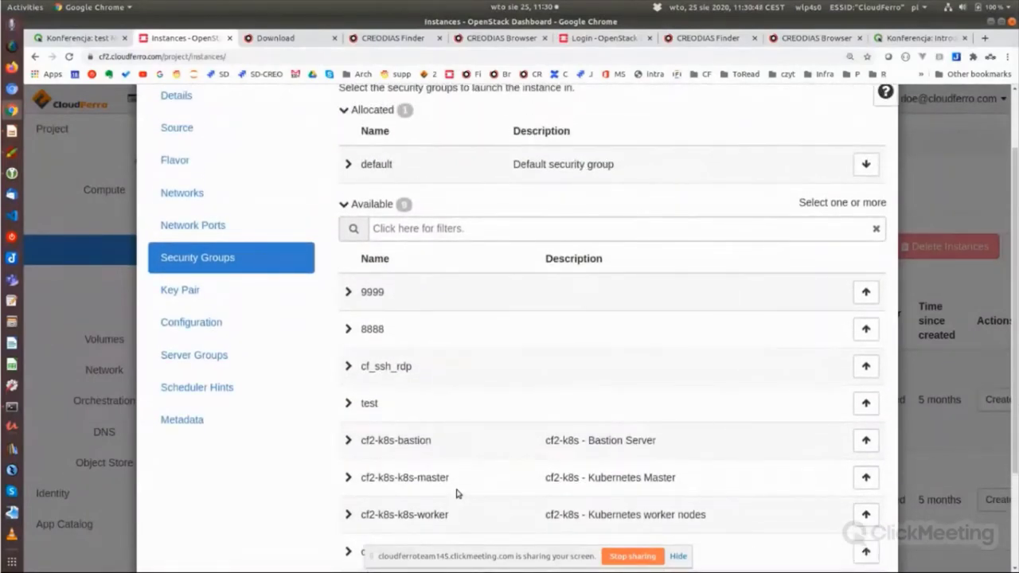
scroll(478, 445, up, 1)
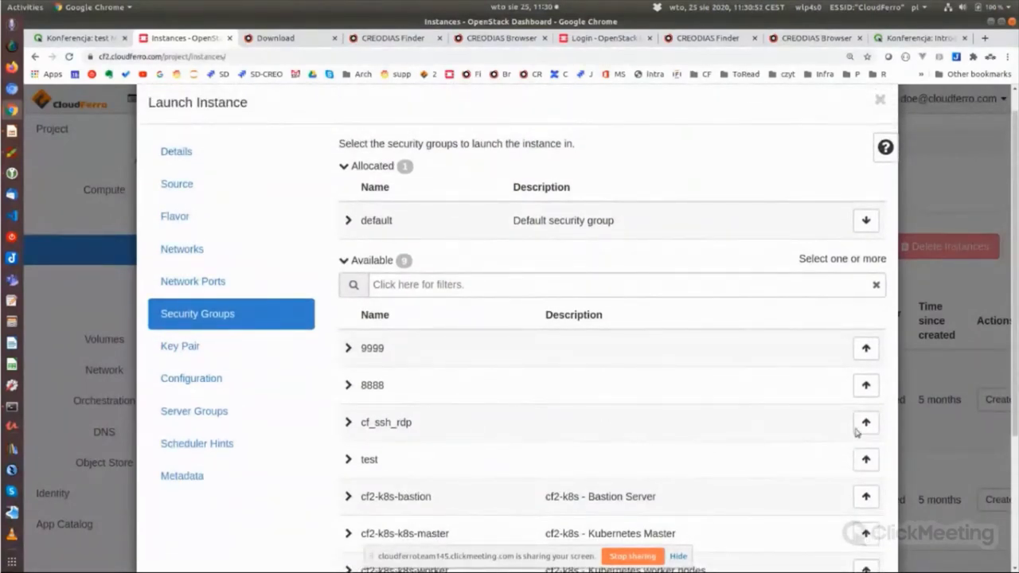
scroll(445, 423, down, 3)
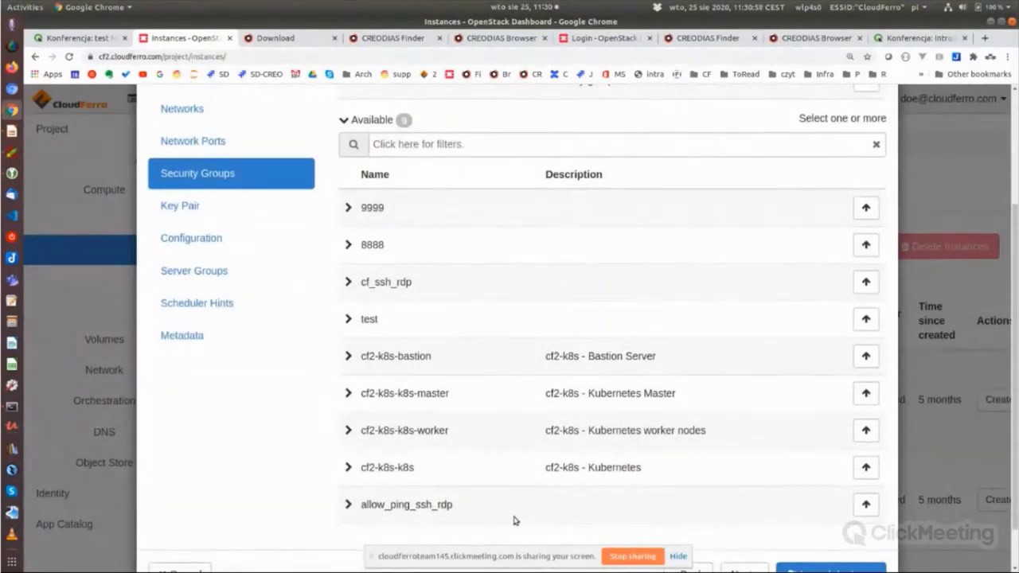
scroll(464, 516, up, 4)
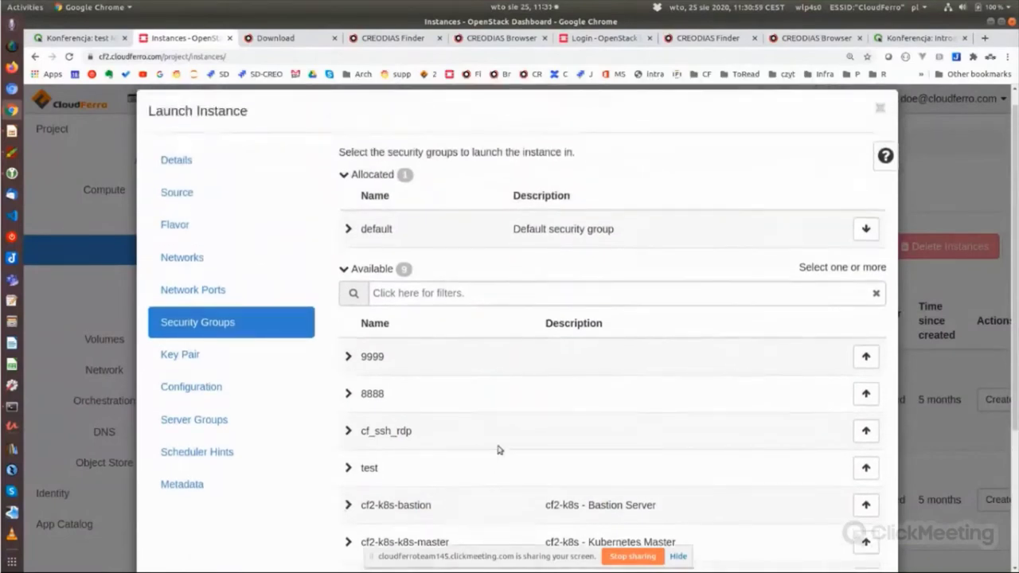
- In the Launch Instance Key Pair step, allocate the mgil key pair, leaving four others available
click(181, 378)
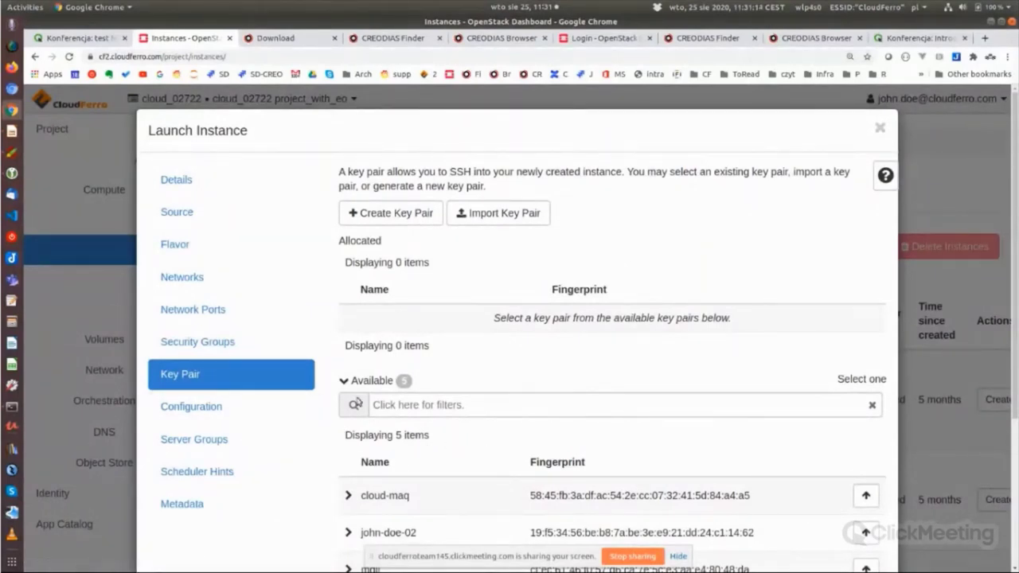
scroll(491, 448, down, 2)
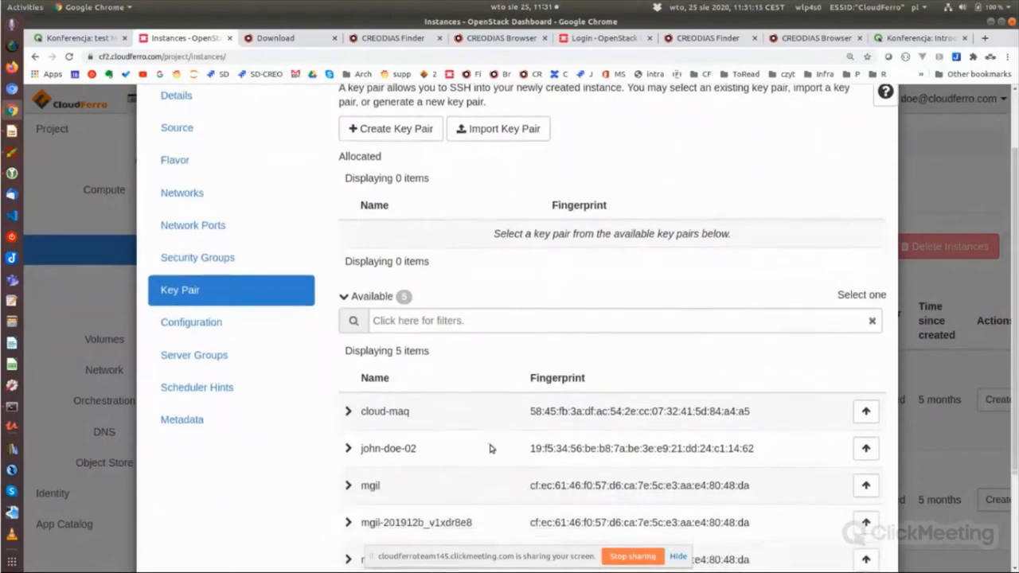
scroll(491, 448, down, 1)
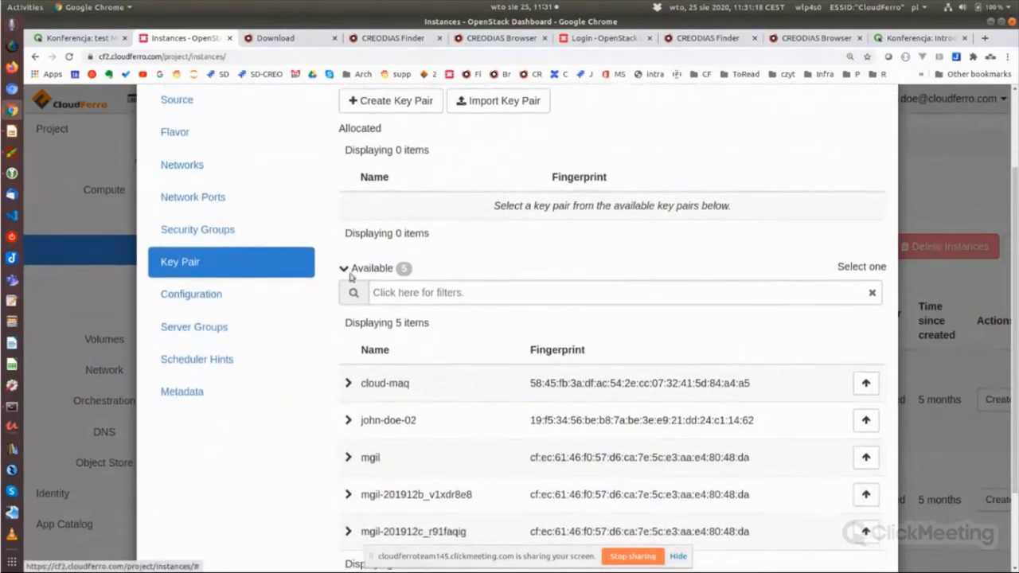
scroll(525, 388, down, 1)
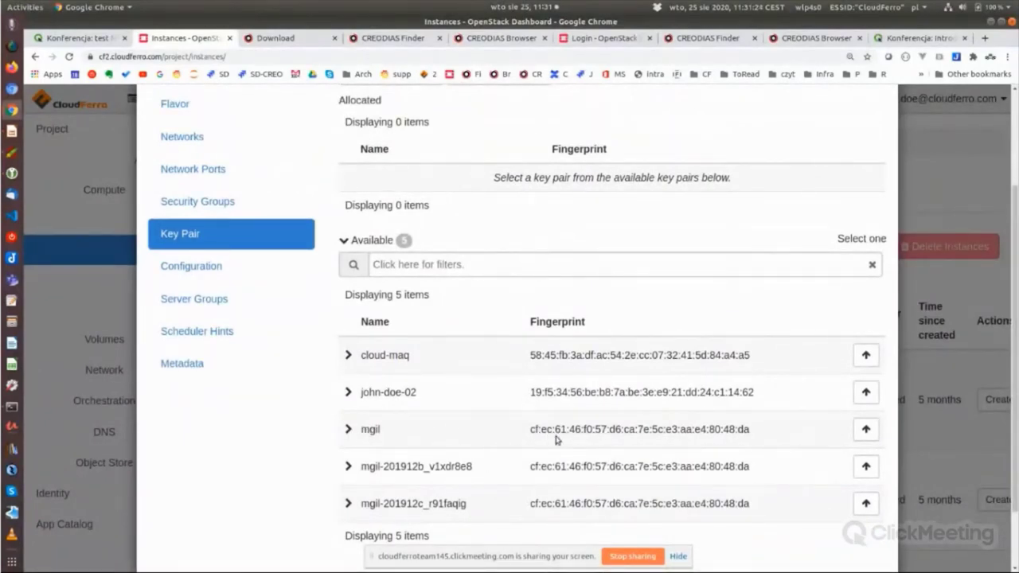
scroll(409, 425, up, 1)
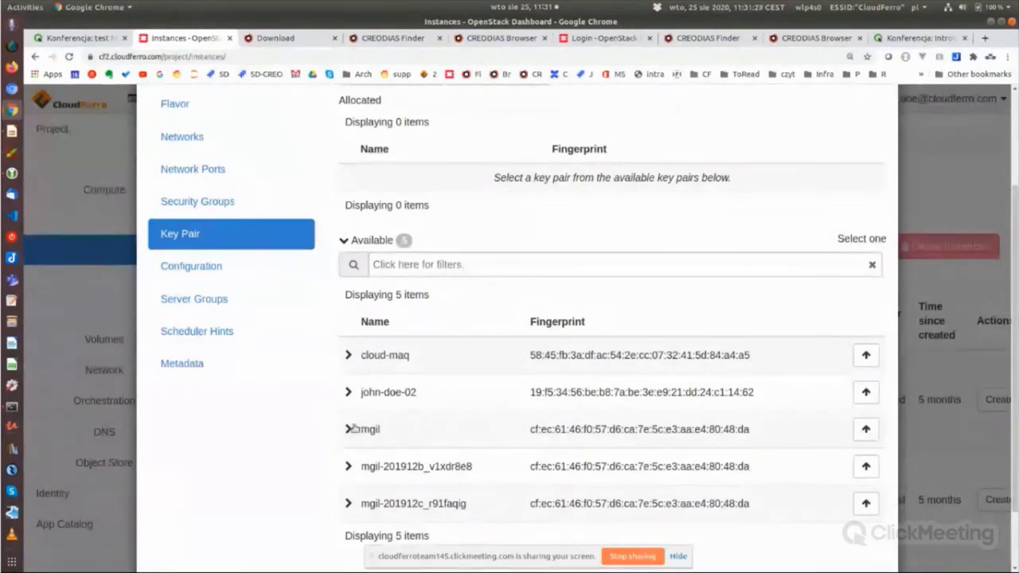
scroll(292, 430, up, 3)
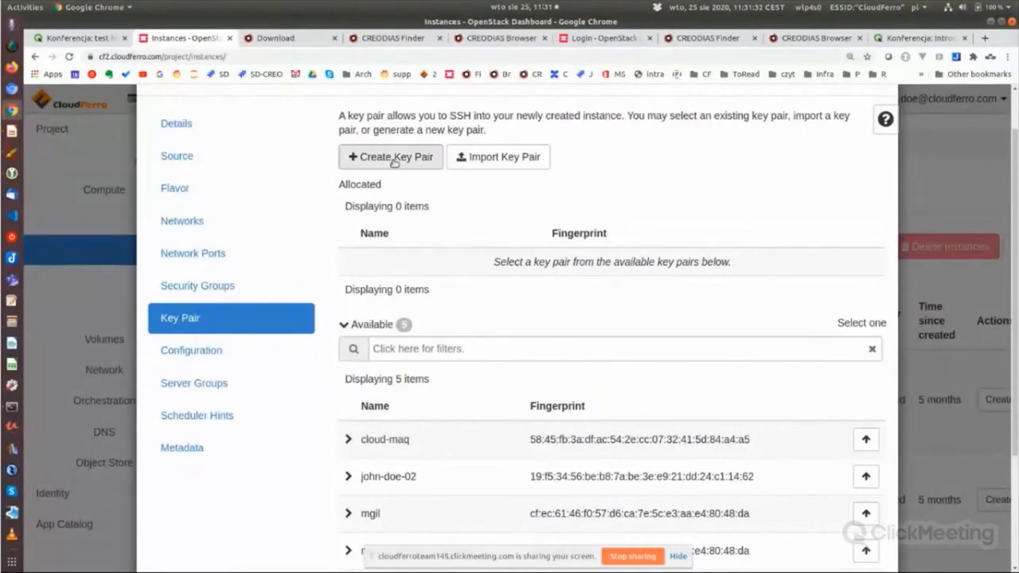
scroll(430, 403, down, 4)
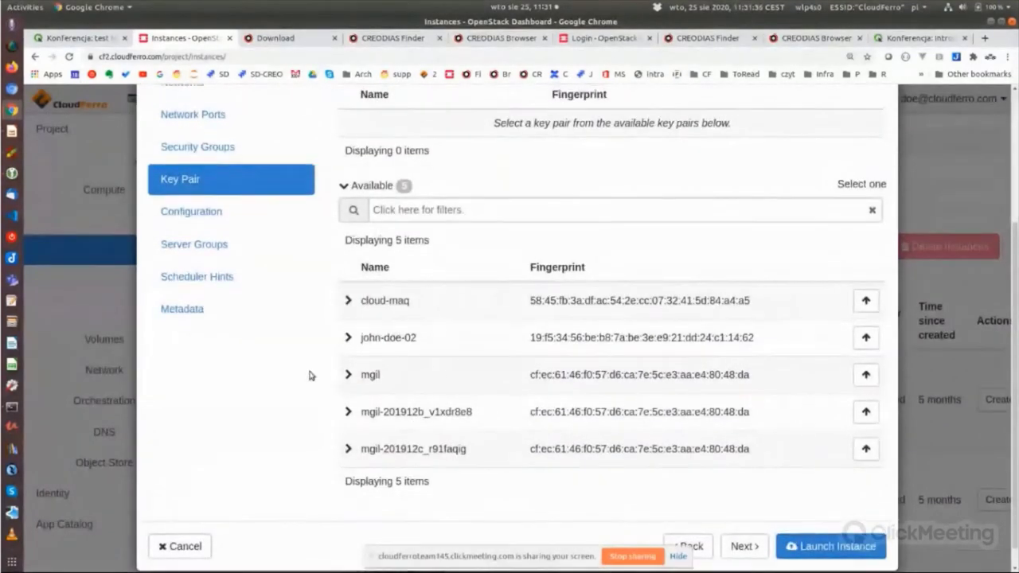
scroll(312, 373, up, 3)
scroll(519, 369, up, 2)
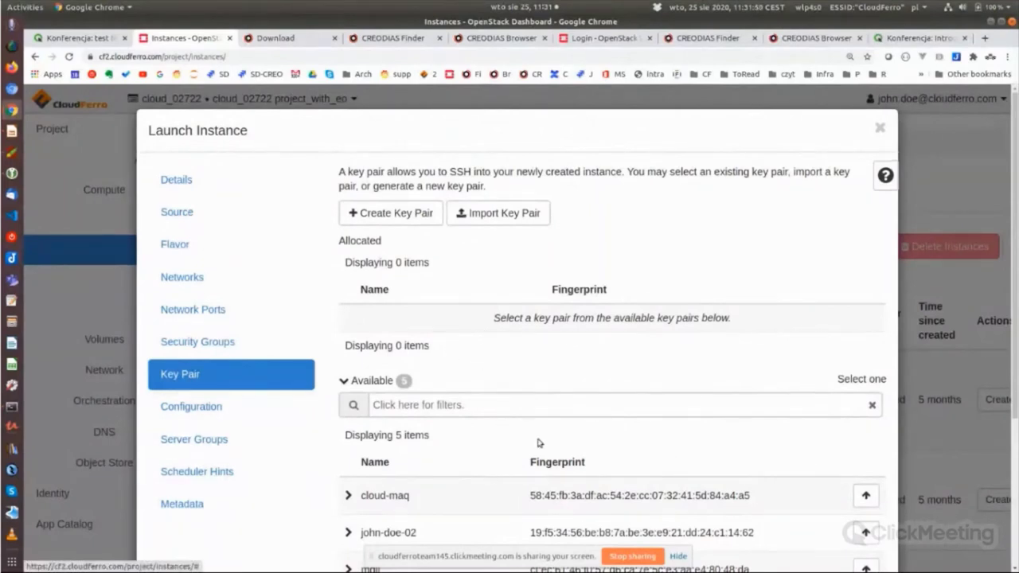
scroll(350, 470, down, 2)
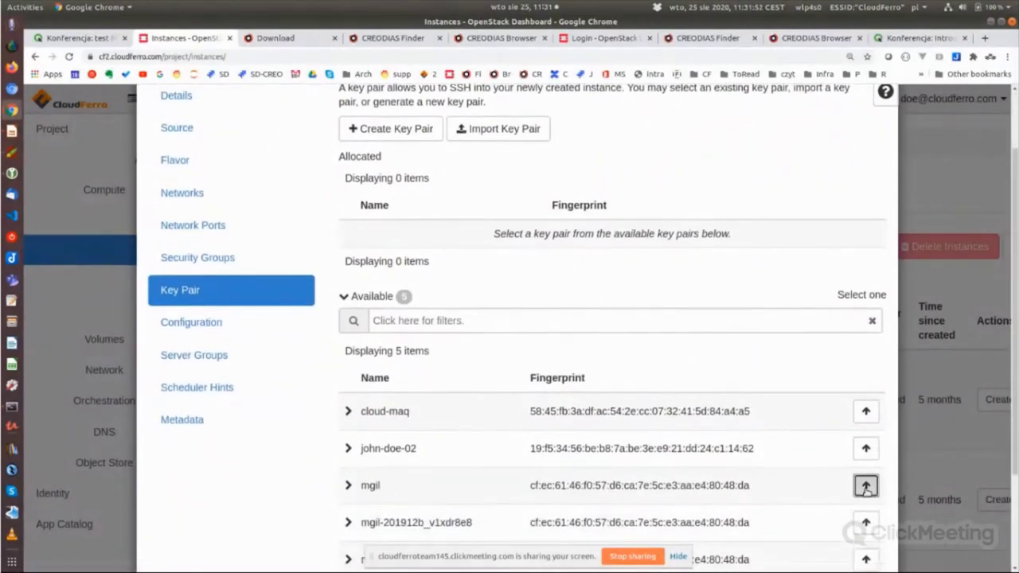
click(865, 485)
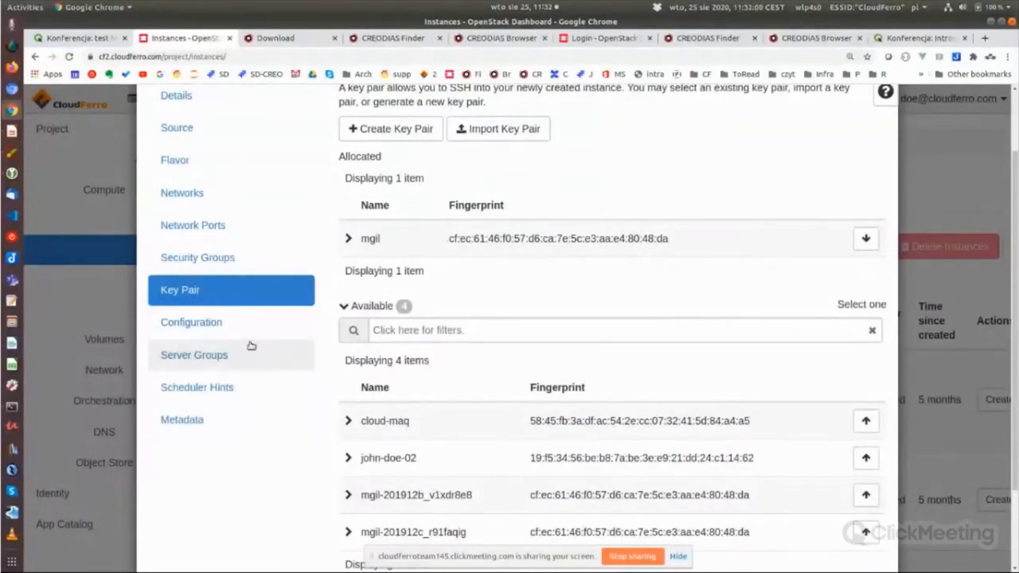
scroll(452, 413, down, 2)
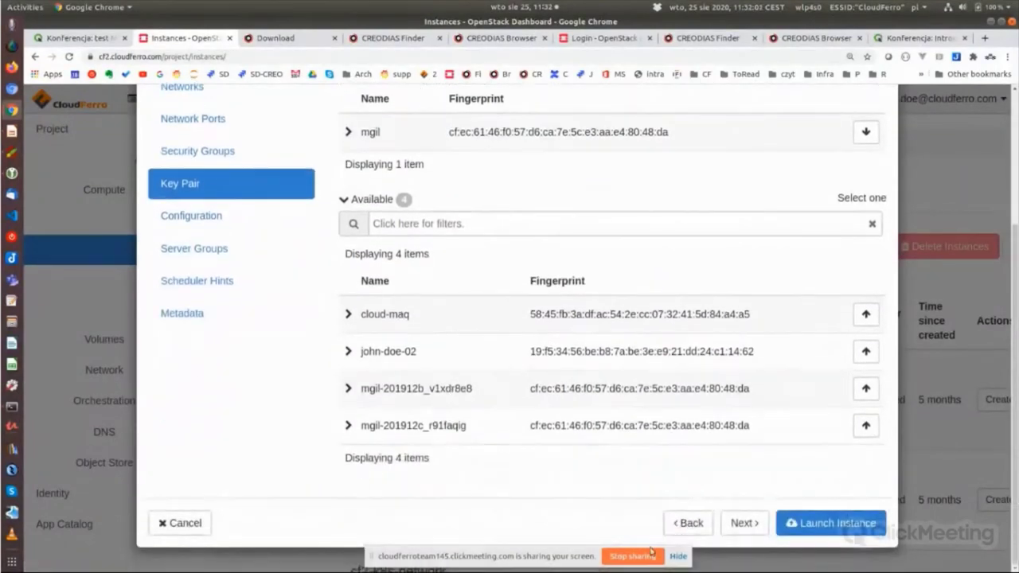
- Launch the webinar instance, then sort the instances table by IP Address and scroll right
click(826, 528)
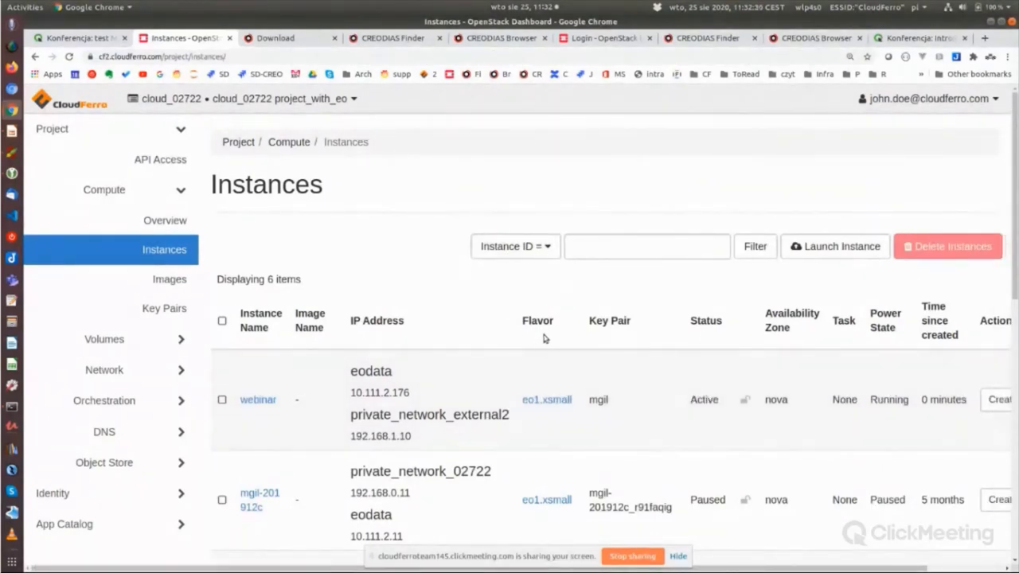
click(504, 308)
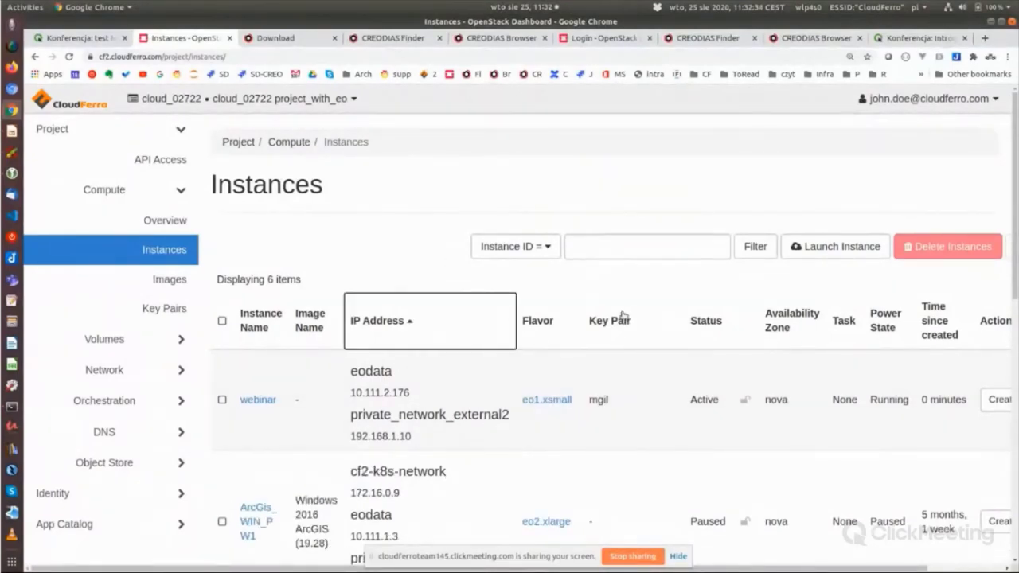
click(446, 209)
key(ctrl+minus)
key(ctrl+minus)
key(ctrl+plus)
key(ctrl+plus)
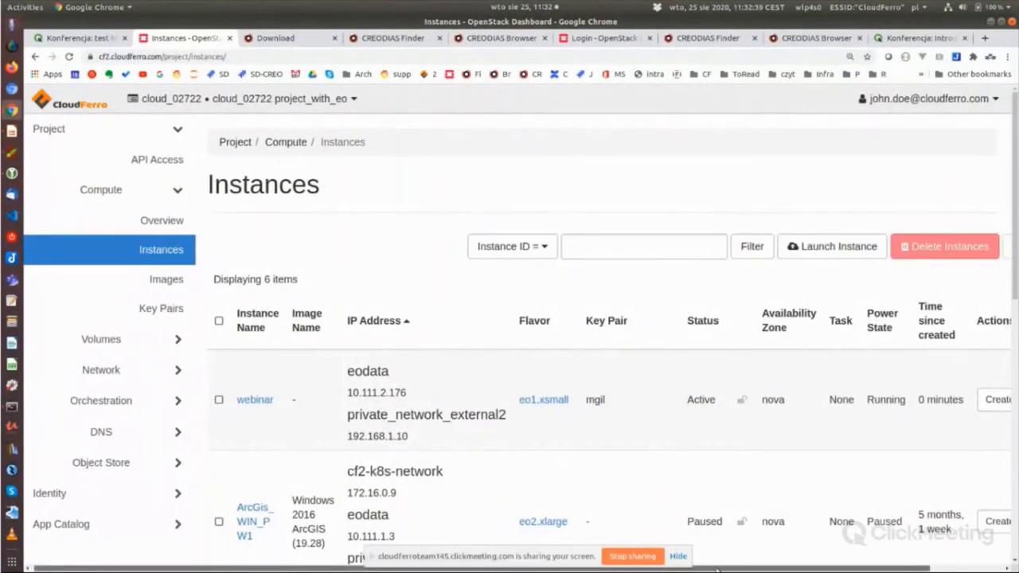
drag(692, 570, 785, 570)
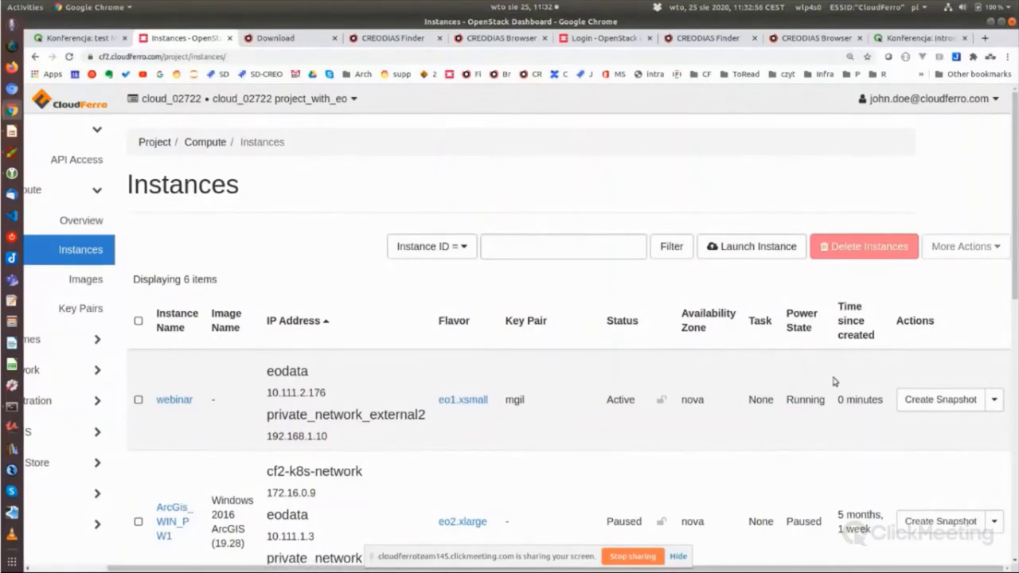
- Review the options in the webinar instance's actions dropdown
click(995, 400)
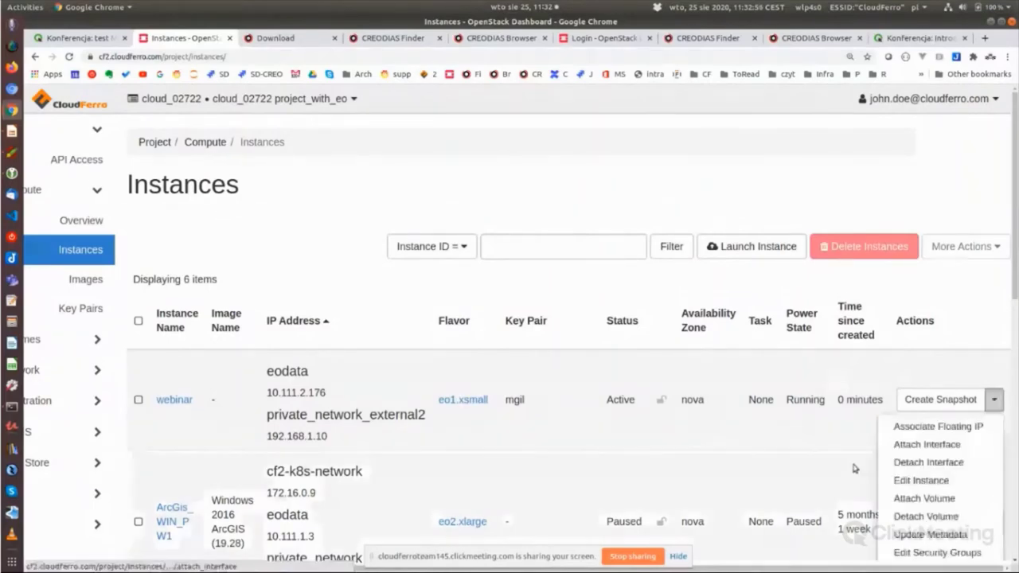
scroll(851, 414, down, 3)
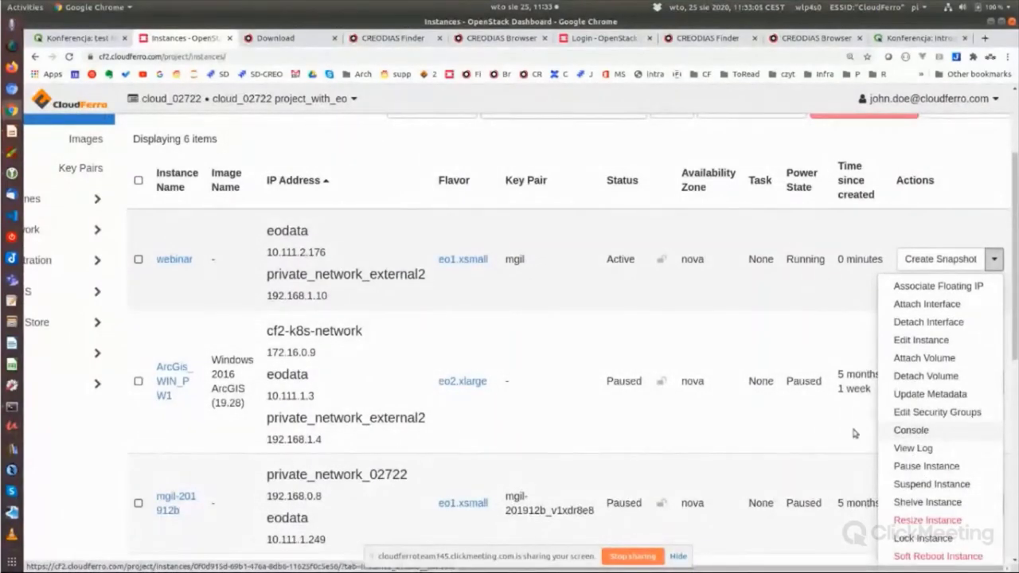
scroll(788, 422, down, 3)
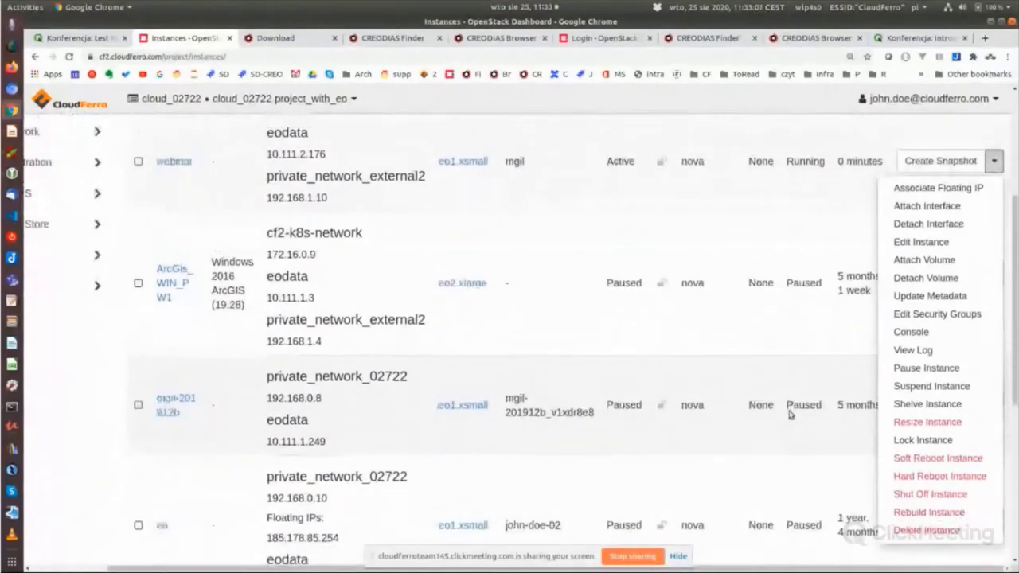
scroll(790, 414, up, 1)
scroll(791, 414, down, 1)
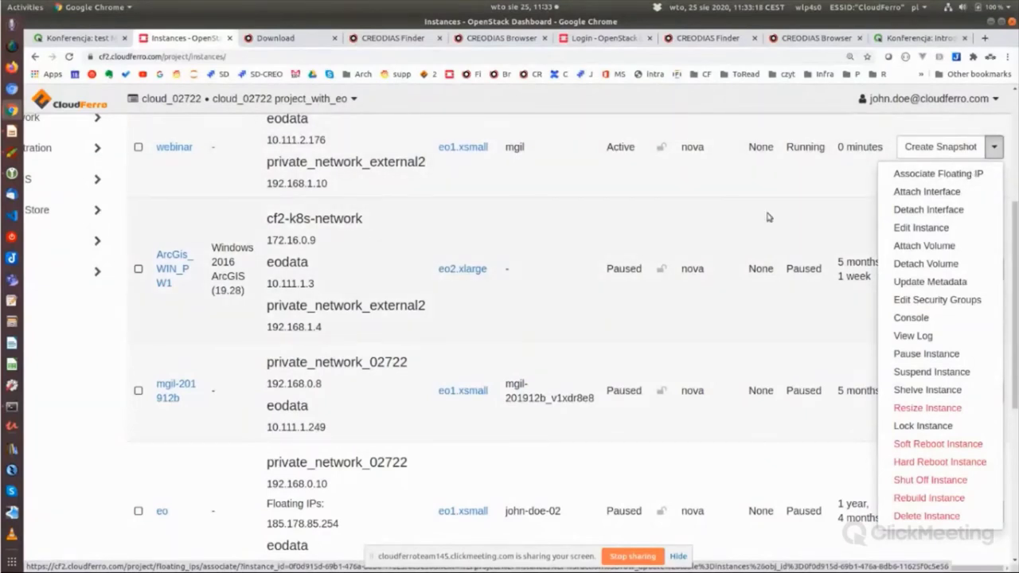
scroll(767, 217, up, 1)
drag(267, 240, 335, 246)
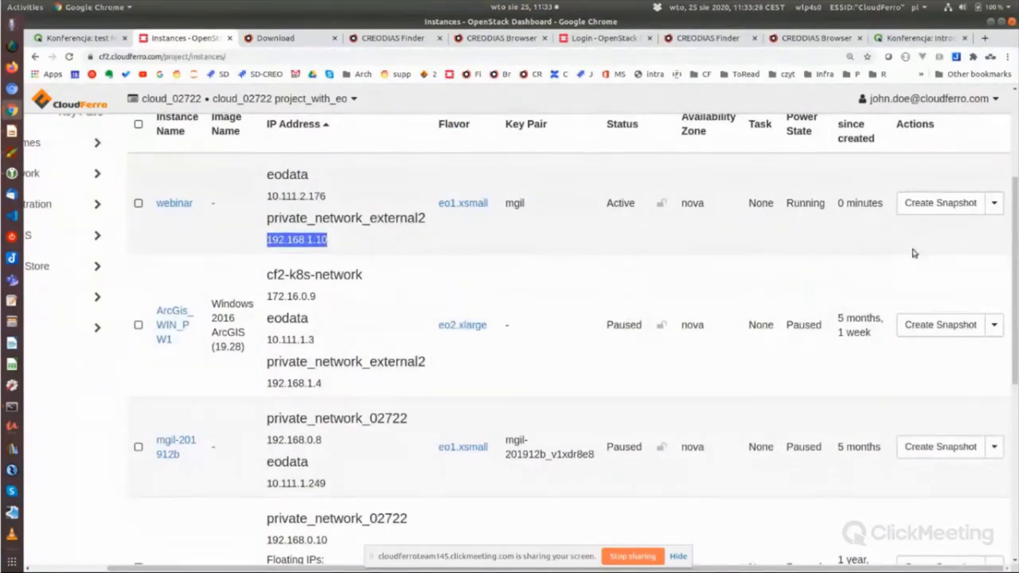
- Reopen the webinar row's actions dropdown beside Create Snapshot, ready to pick an action
click(994, 204)
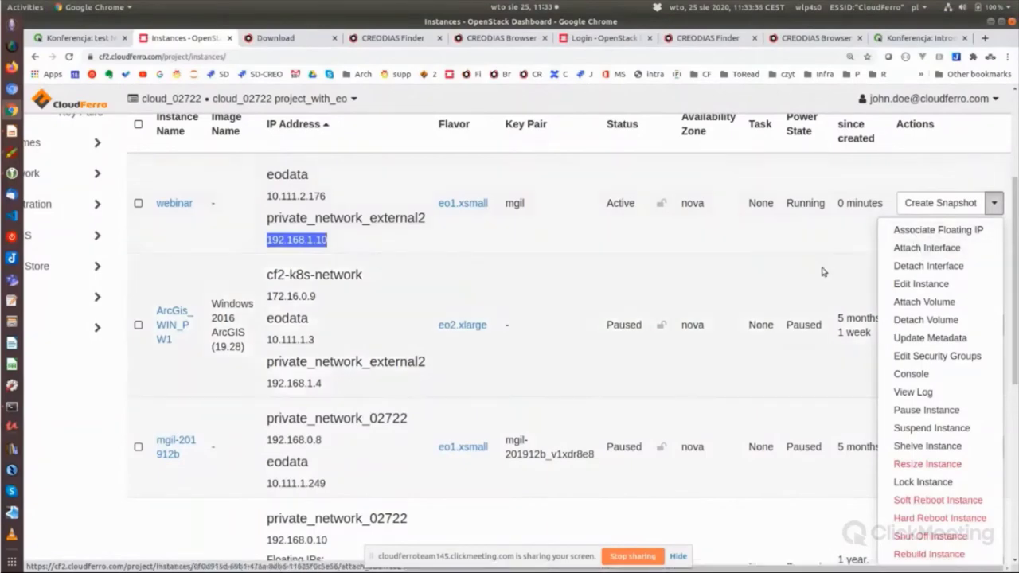
scroll(844, 283, down, 1)
scroll(844, 283, down, 1)
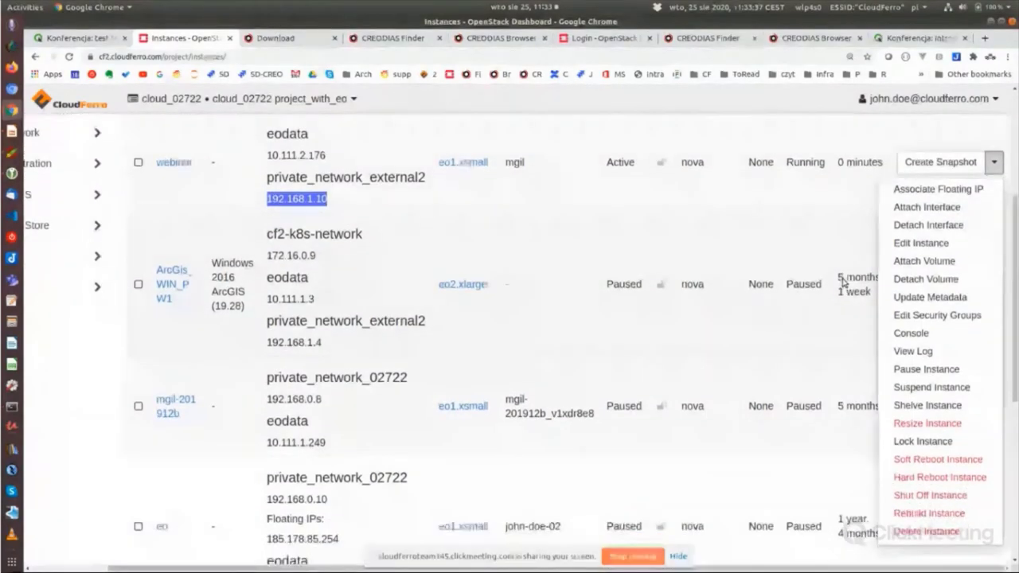
scroll(820, 310, up, 1)
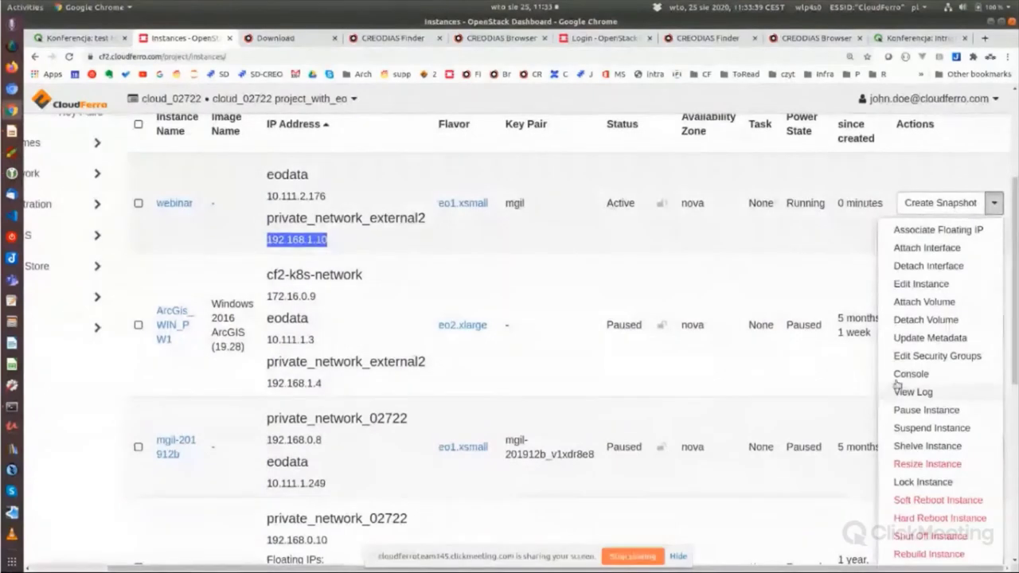
click(389, 249)
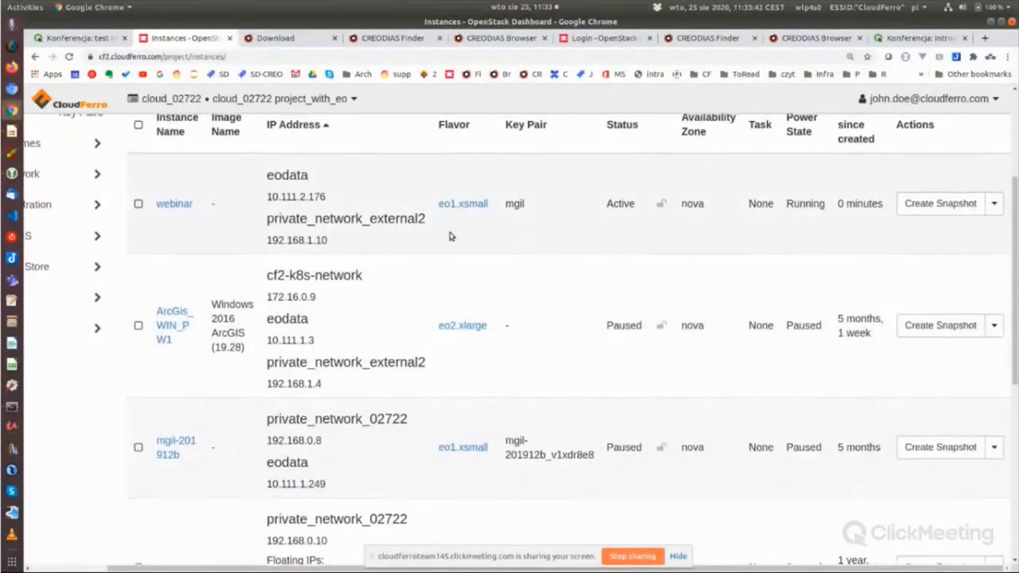
scroll(780, 231, up, 1)
click(994, 262)
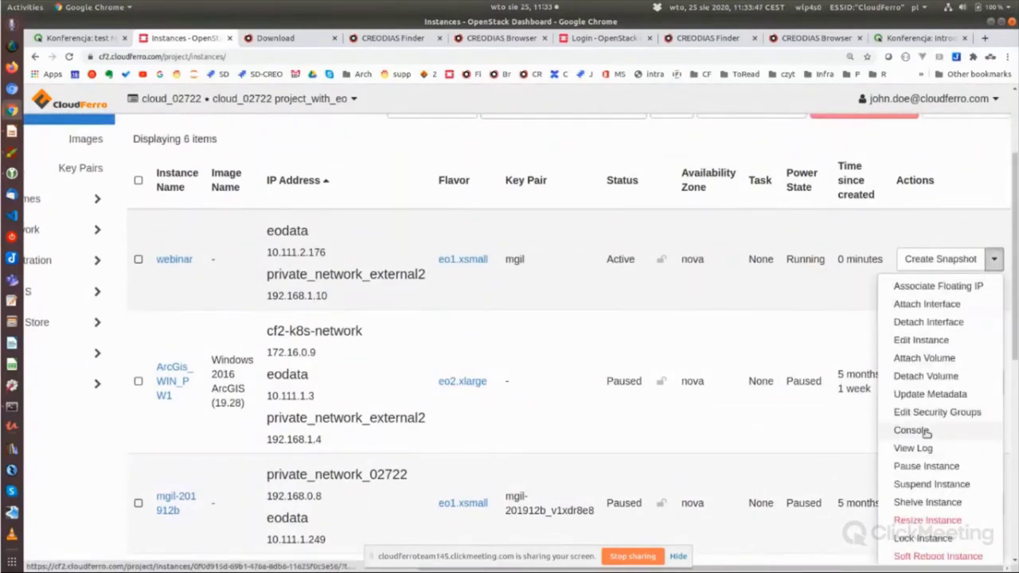
- Open the webinar instance's Console and scroll to the SPICE console's Ubuntu login prompt
click(926, 431)
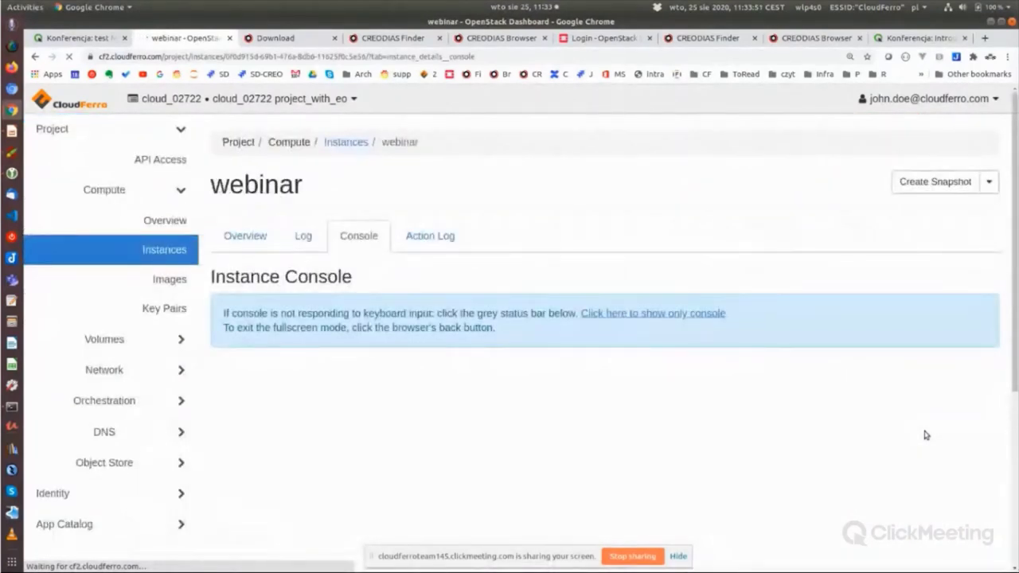
scroll(242, 409, down, 3)
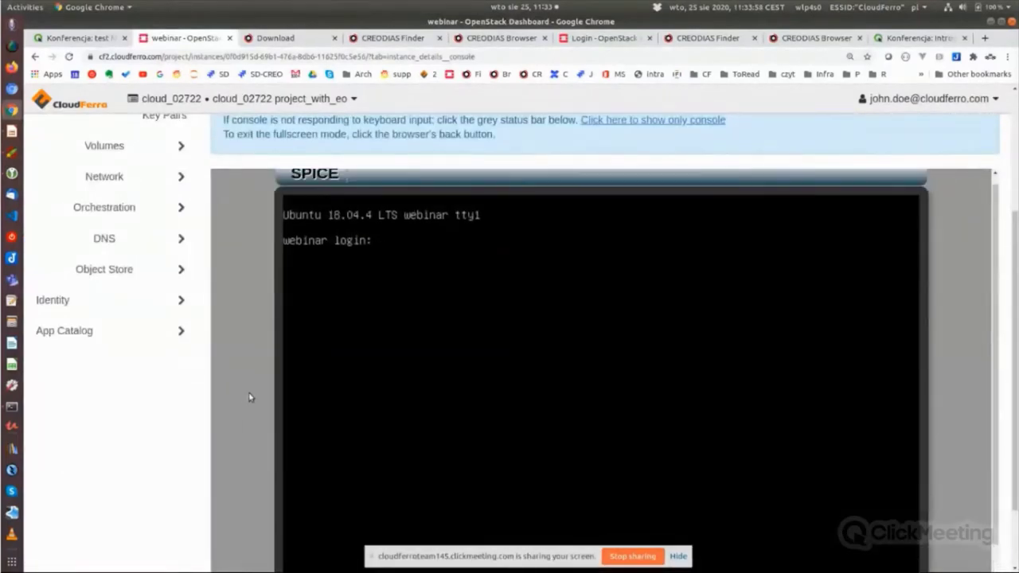
scroll(250, 397, down, 1)
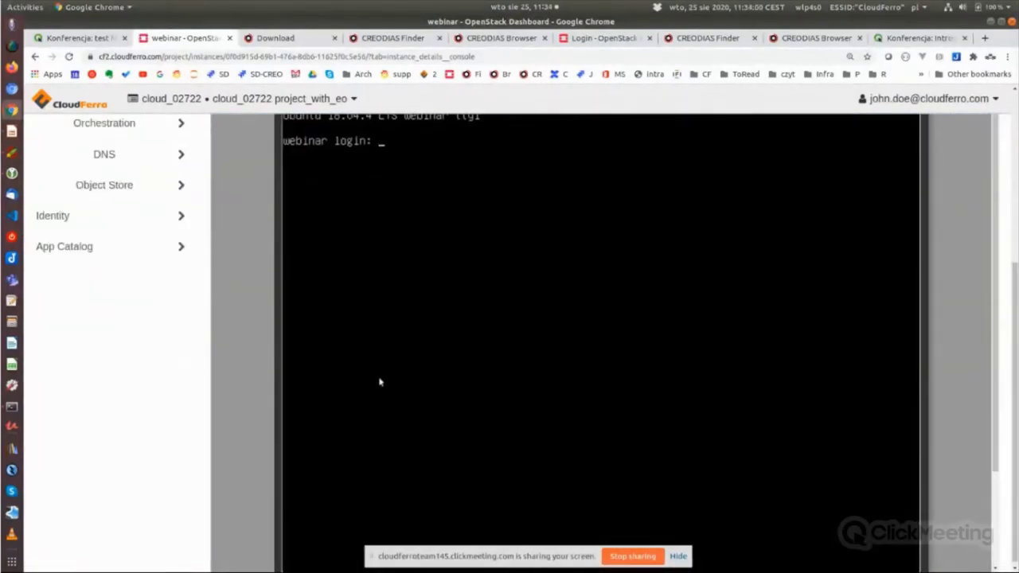
scroll(341, 353, up, 1)
scroll(341, 353, down, 1)
scroll(166, 389, up, 1)
scroll(167, 389, down, 1)
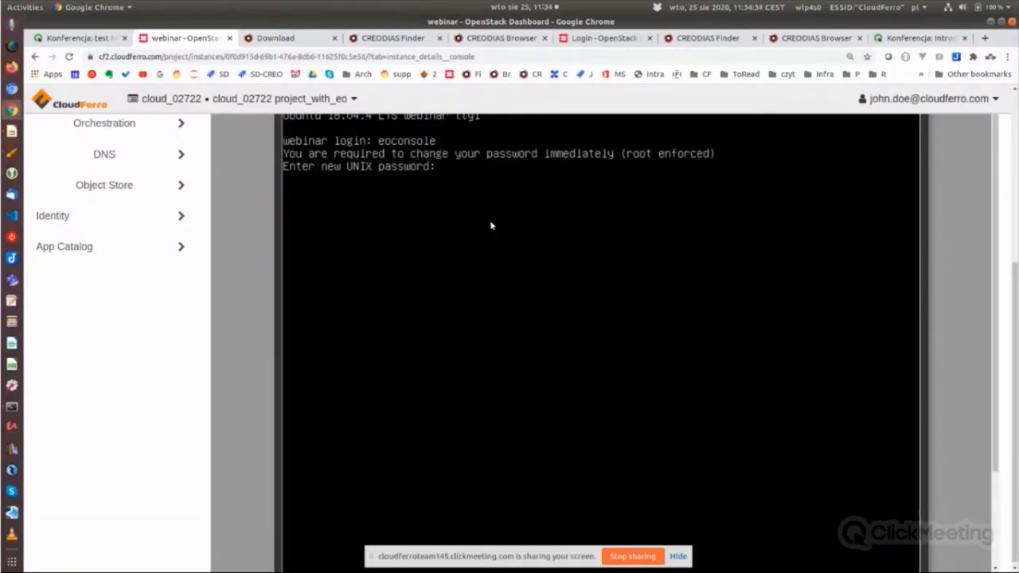
- Log into the SPICE console, entering the login name and a new UNIX password twice
key(Return)
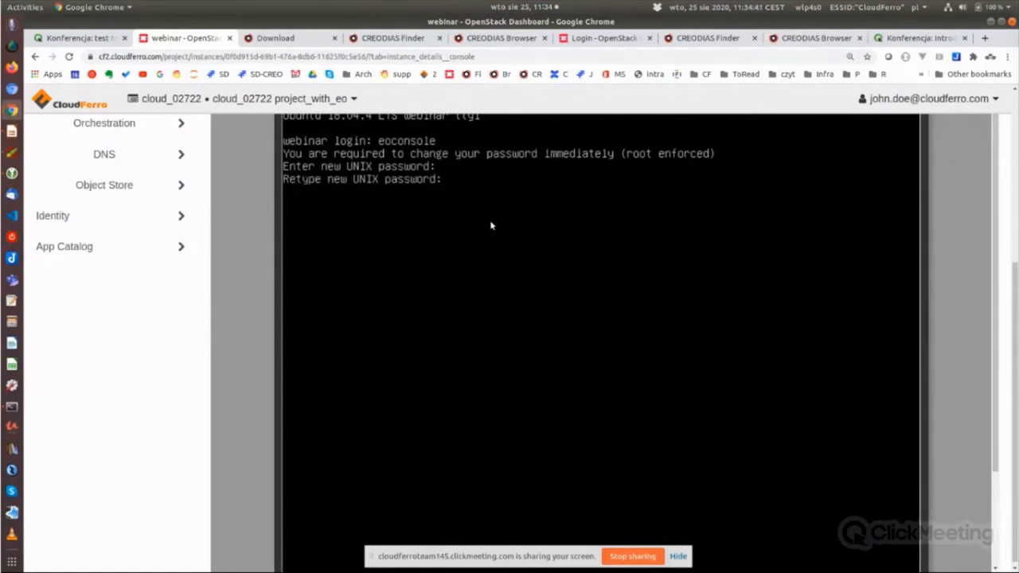
key(Return)
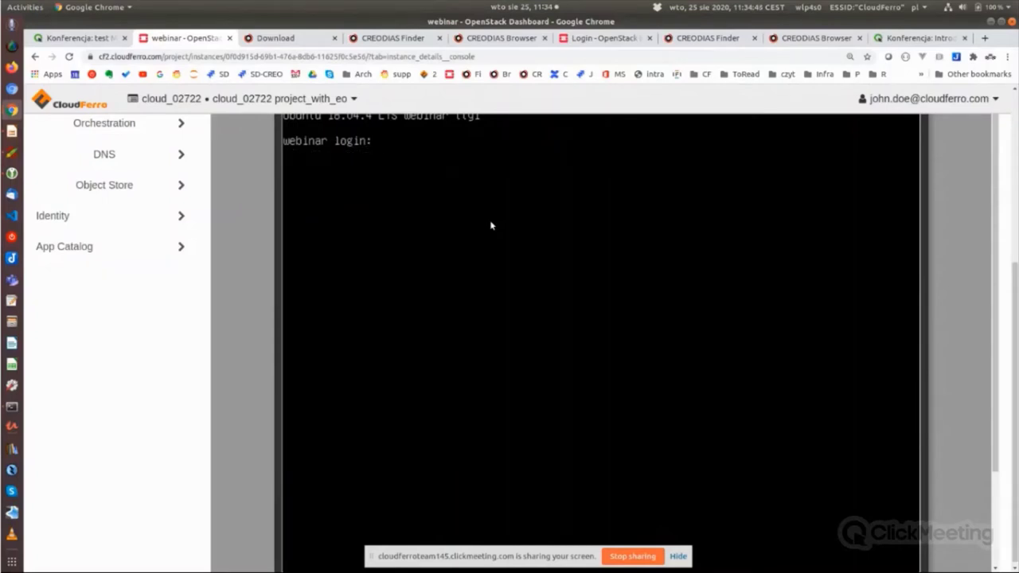
key(Return)
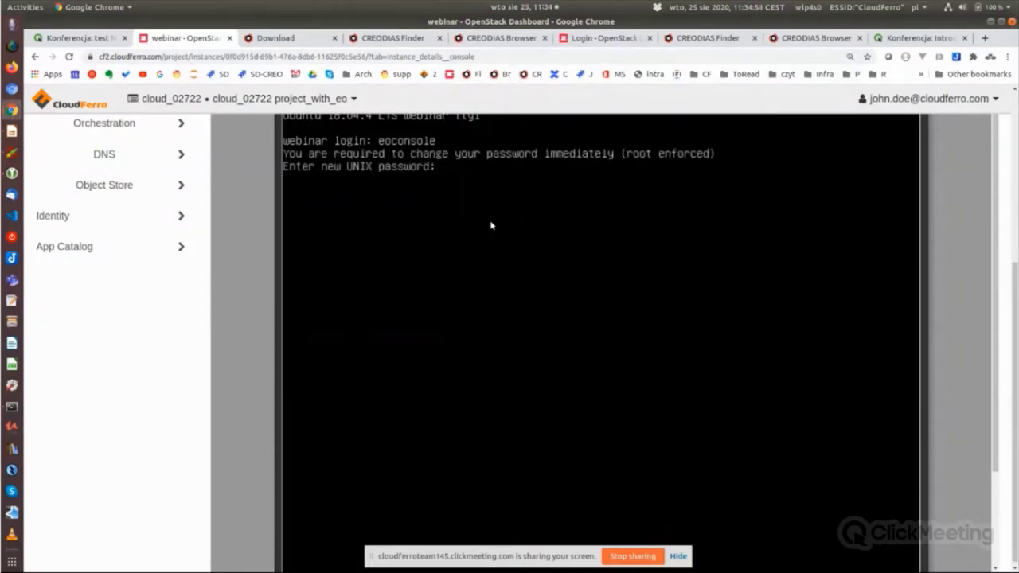
key(Return)
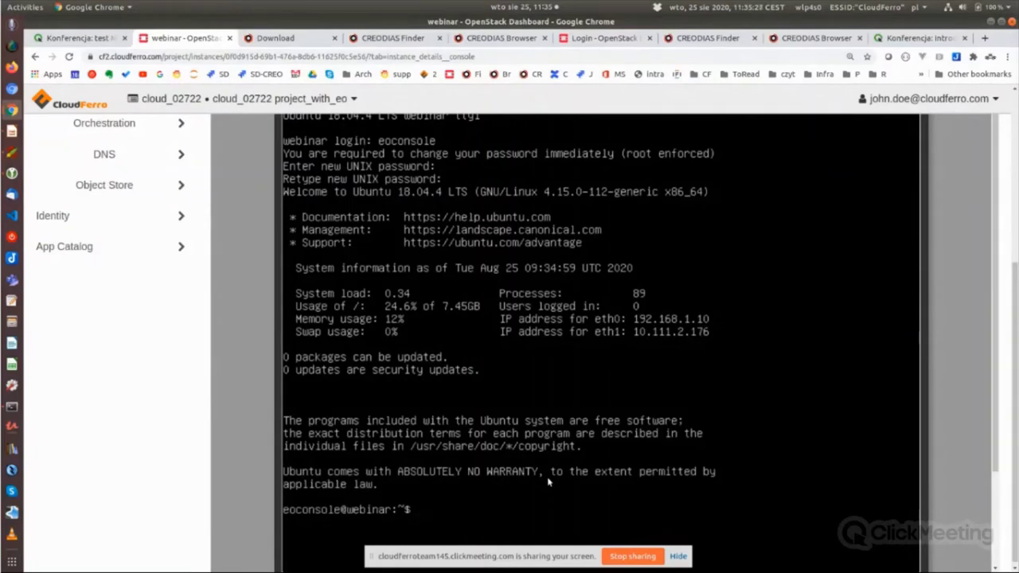
- Run cd /eodata and ls to list the CEMS, Envisat, Landsat and Sentinel collections
text(ls)
key(BackSpace)
key(BackSpace)
text(cd /eodata)
key(Return)
text(ls)
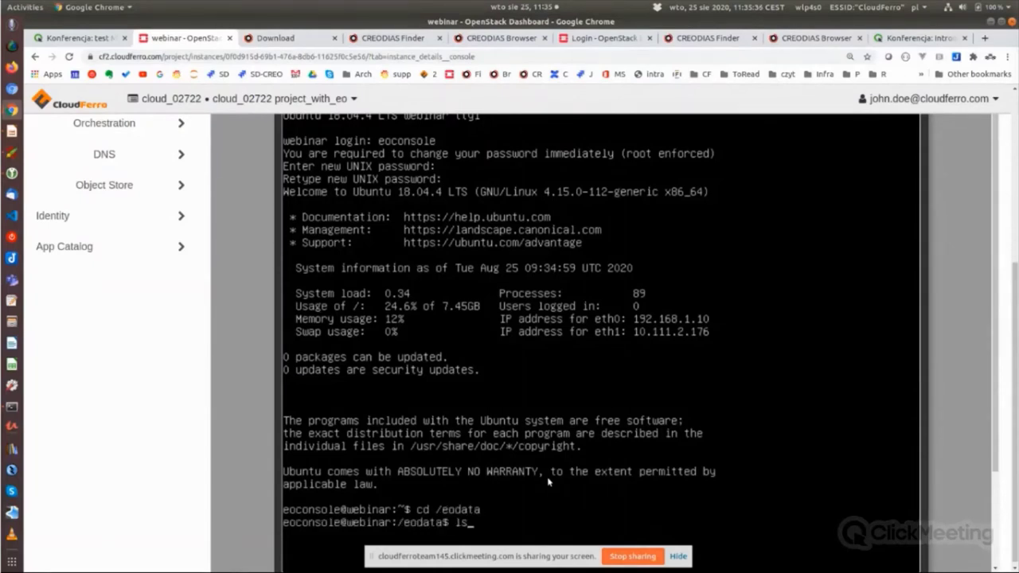
key(Return)
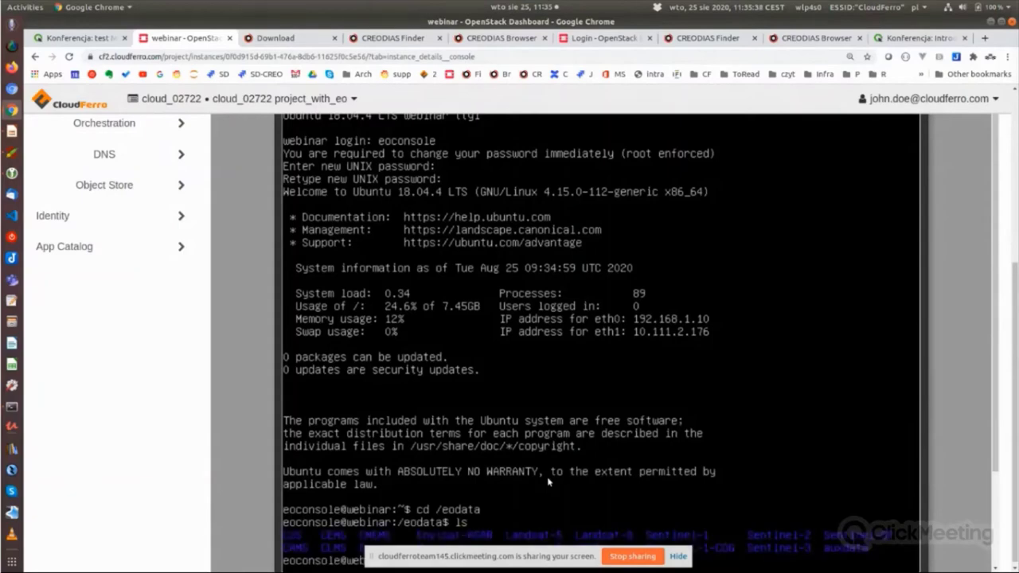
scroll(980, 474, down, 2)
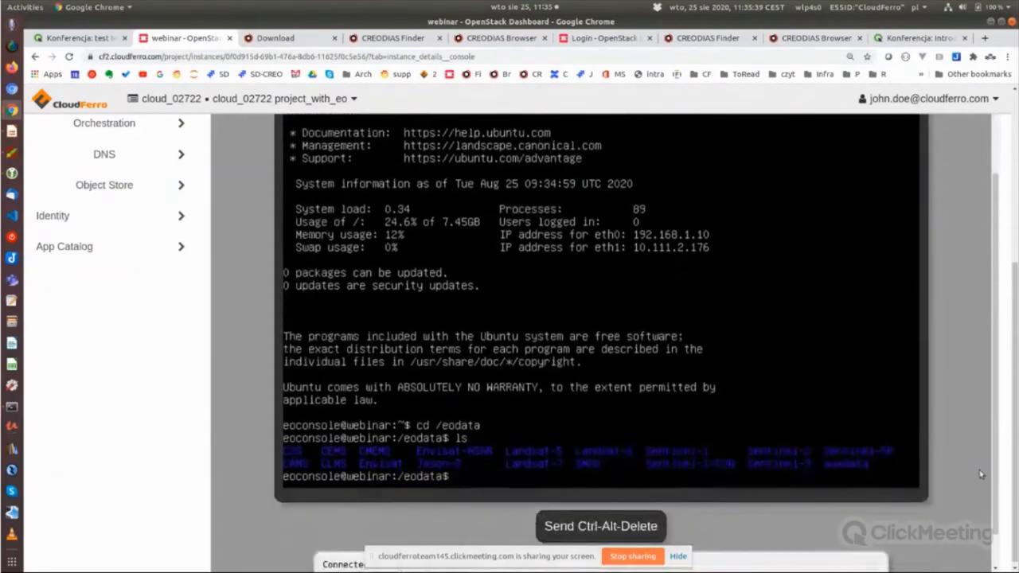
scroll(788, 466, up, 2)
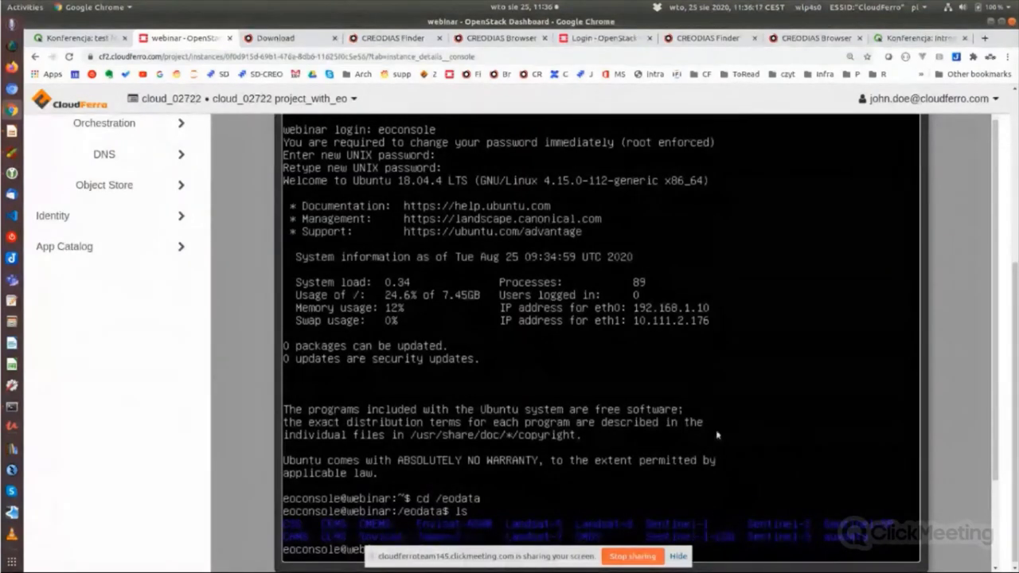
scroll(247, 410, up, 1)
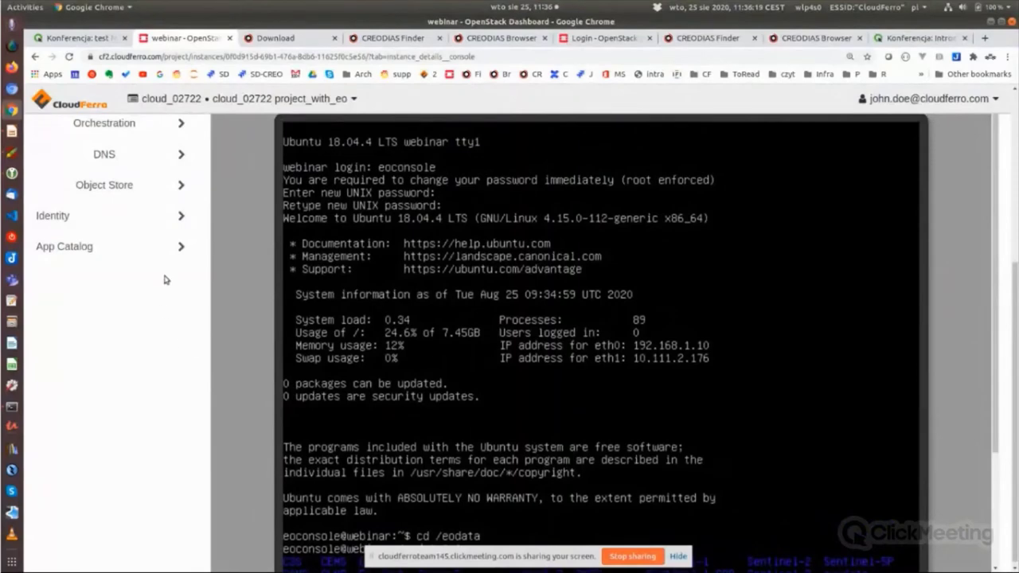
scroll(143, 362, up, 4)
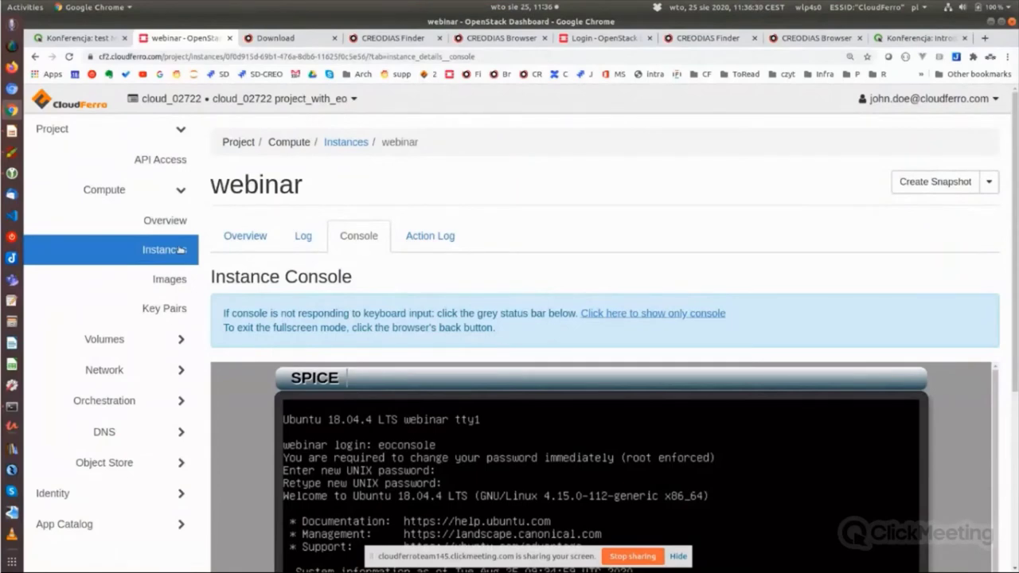
- Go back to the Instances list and open the webinar row's actions dropdown
click(181, 250)
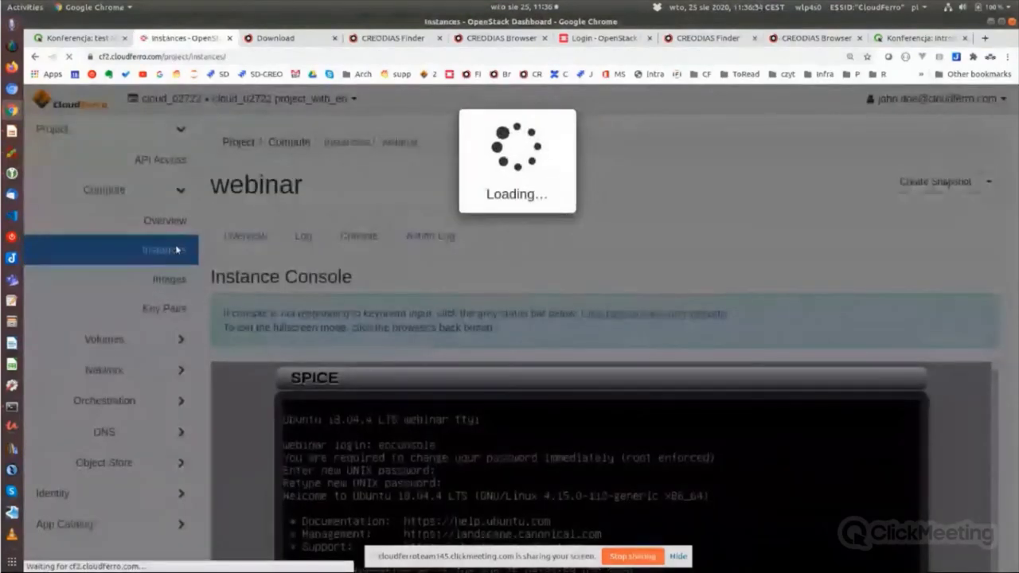
scroll(272, 450, down, 2)
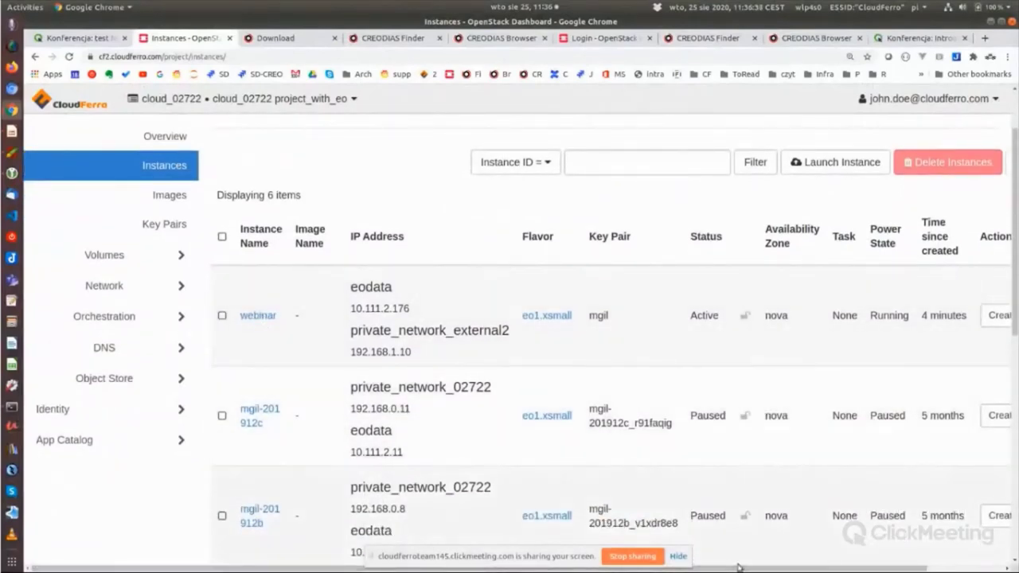
drag(741, 567, 818, 567)
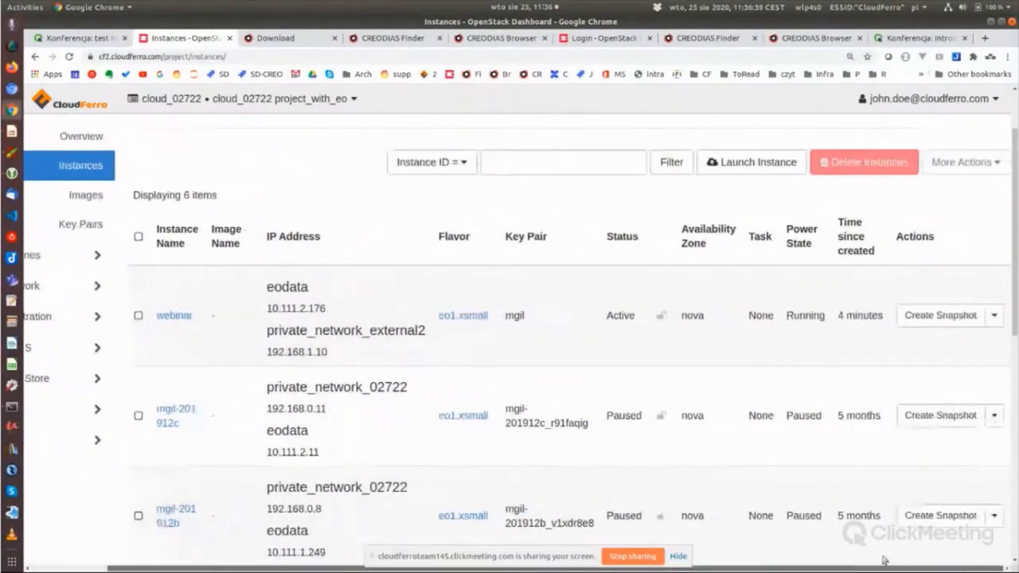
click(994, 318)
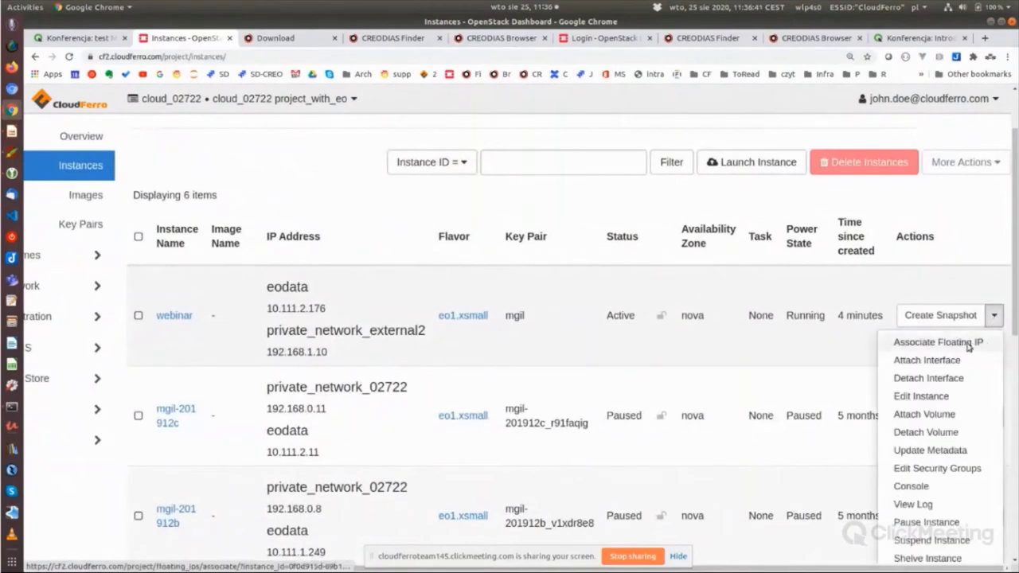
- Associate floating IP 45.130.29.61 with port 'webinar: 192.168.1.10' in Manage Floating IP Associations
click(969, 347)
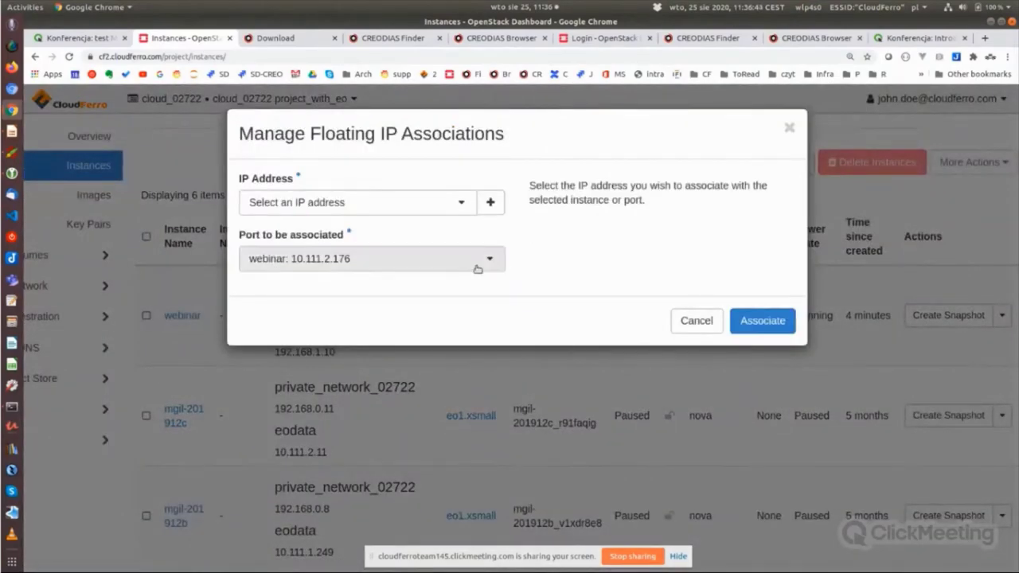
click(341, 205)
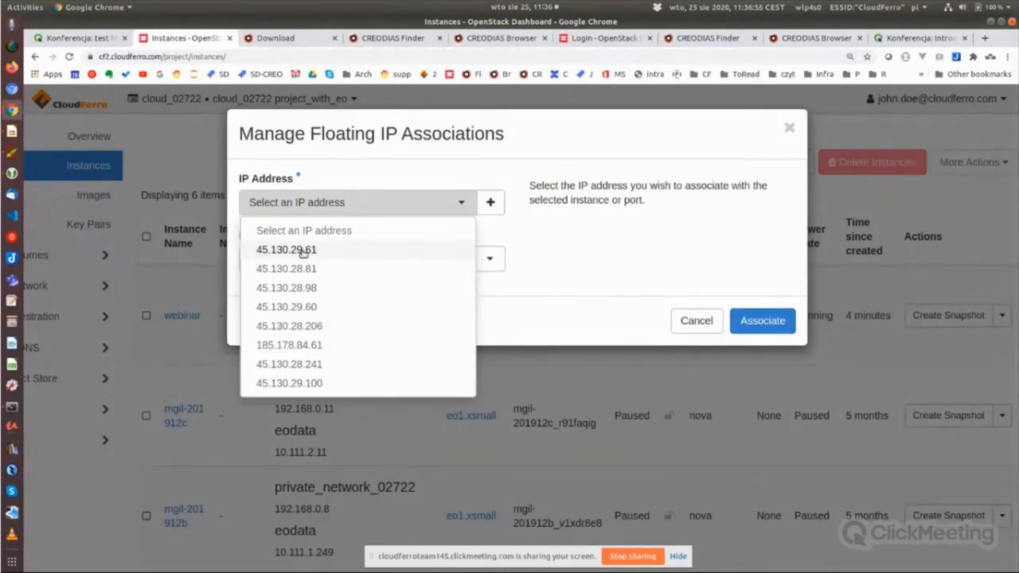
click(303, 252)
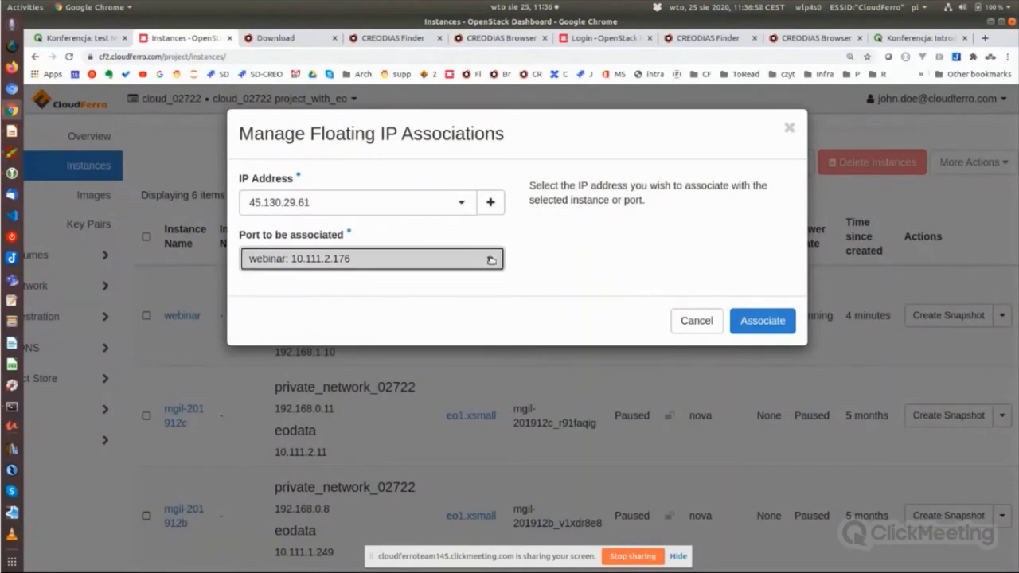
click(491, 259)
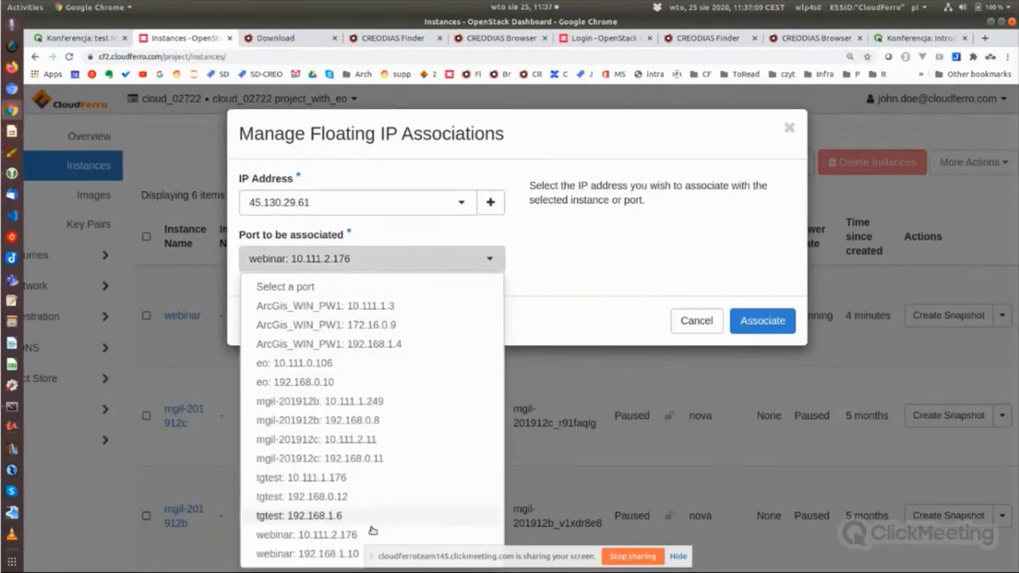
click(286, 553)
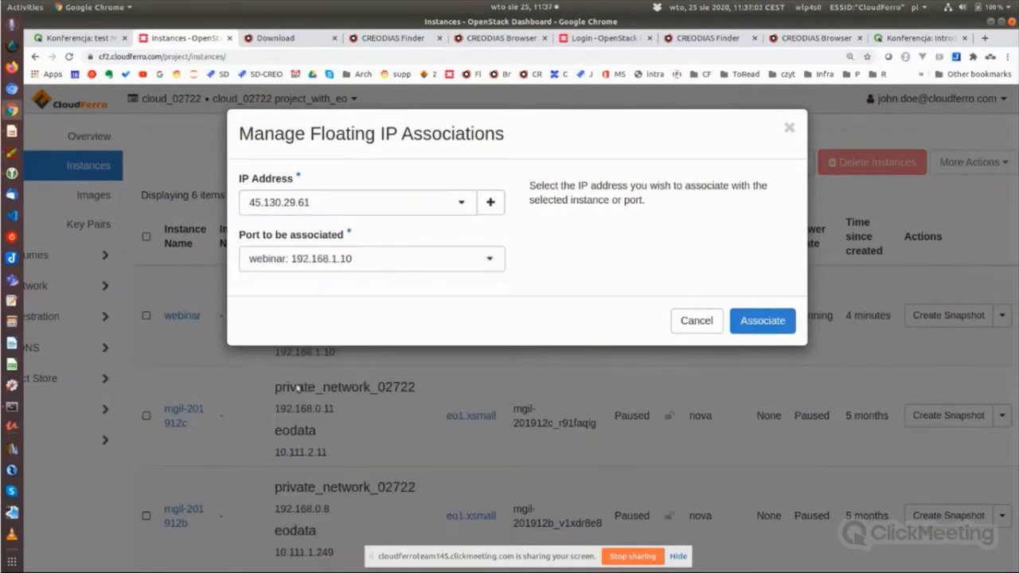
click(491, 261)
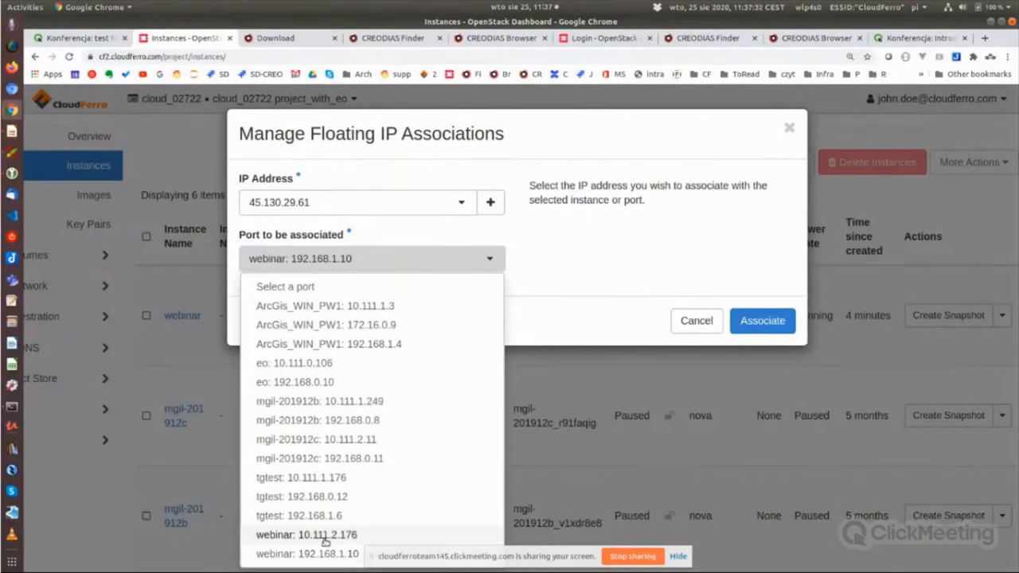
click(318, 535)
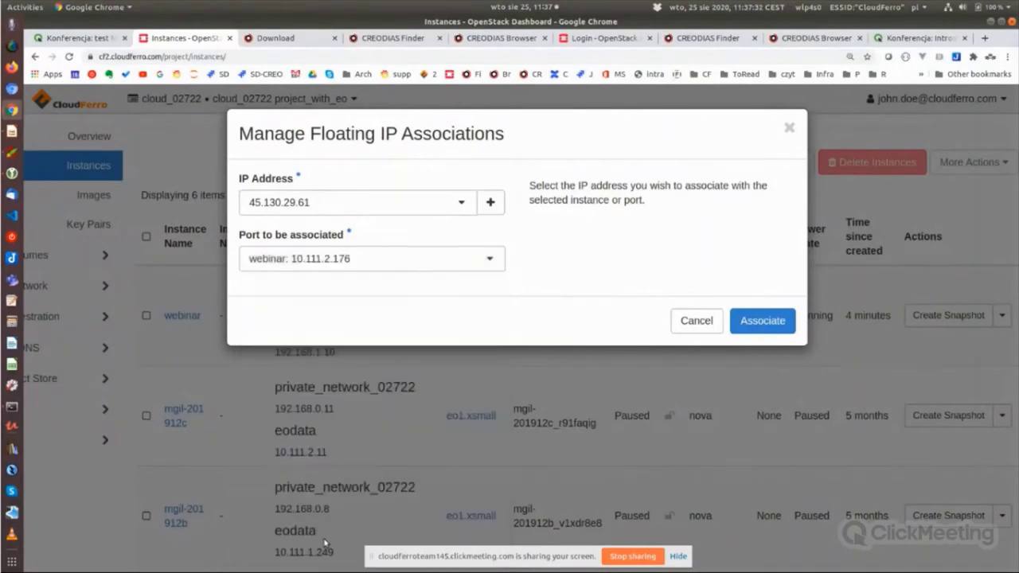
click(493, 261)
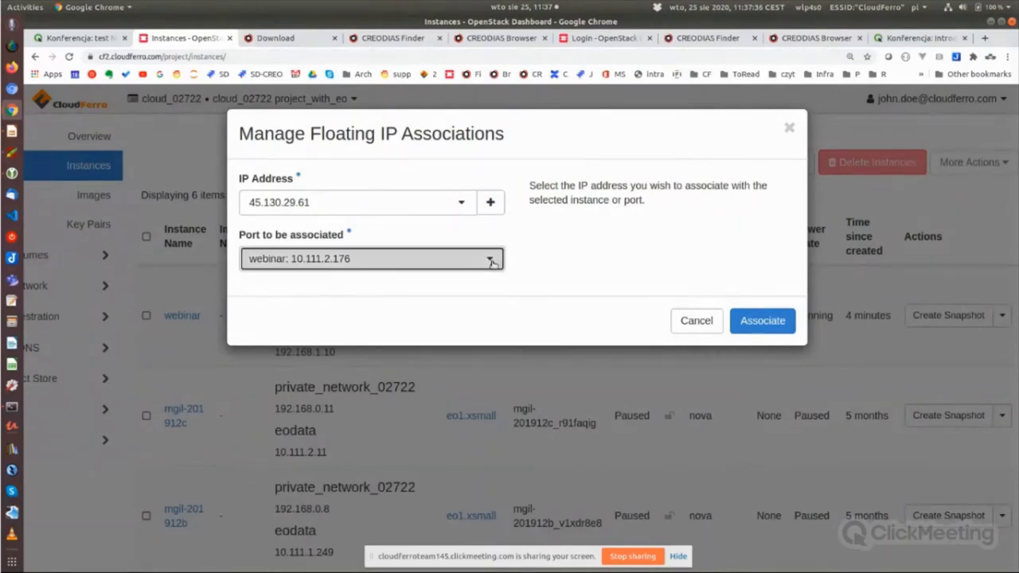
click(318, 554)
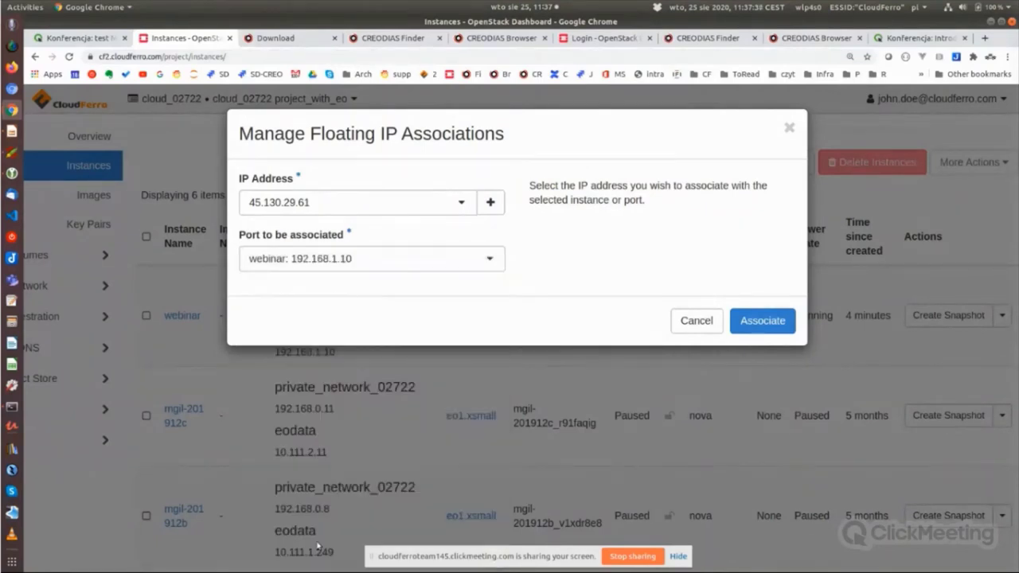
click(764, 320)
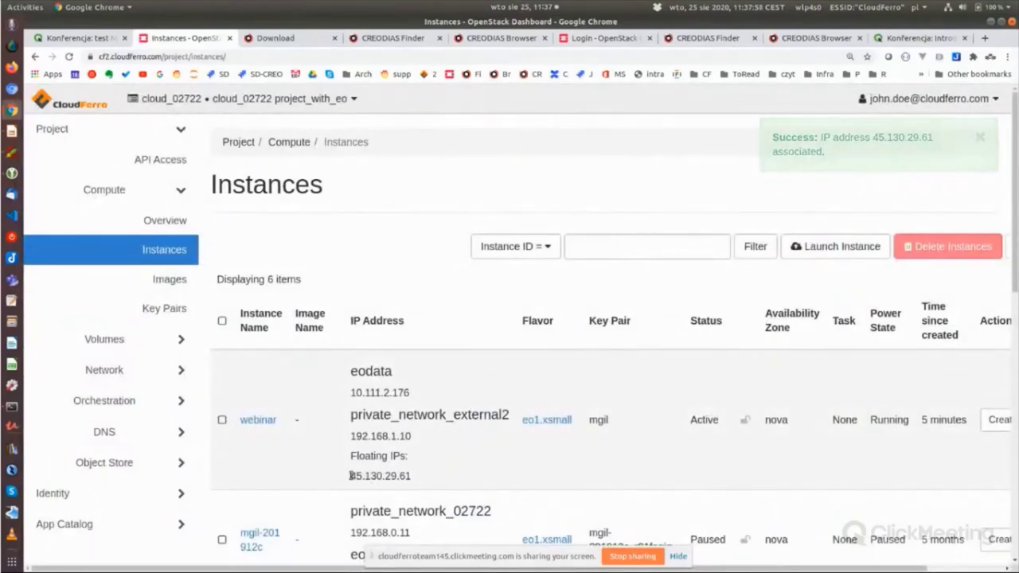
- Select the webinar row's floating IP 45.130.29.61 and switch to the Terminal
drag(351, 476, 424, 480)
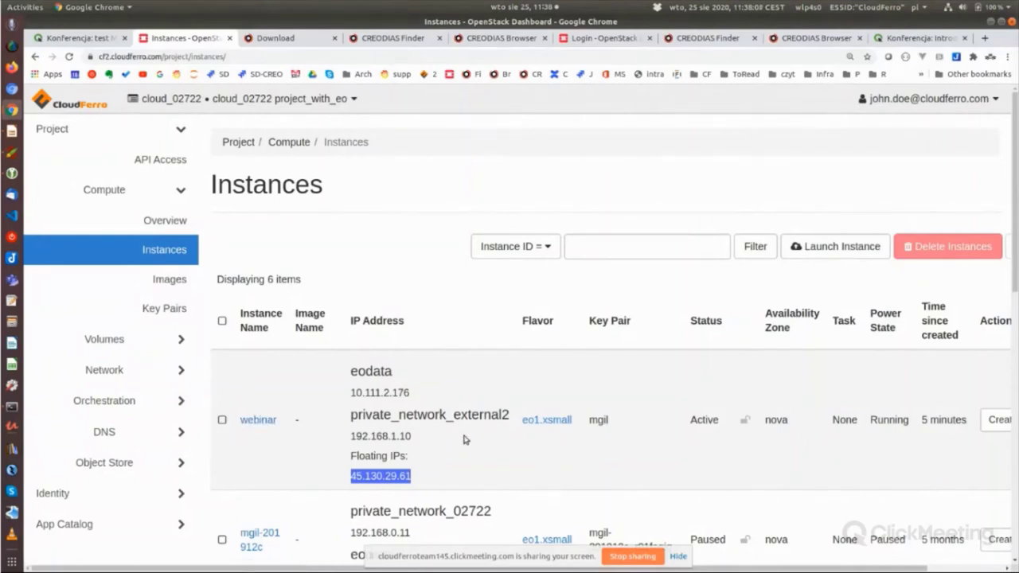
click(11, 407)
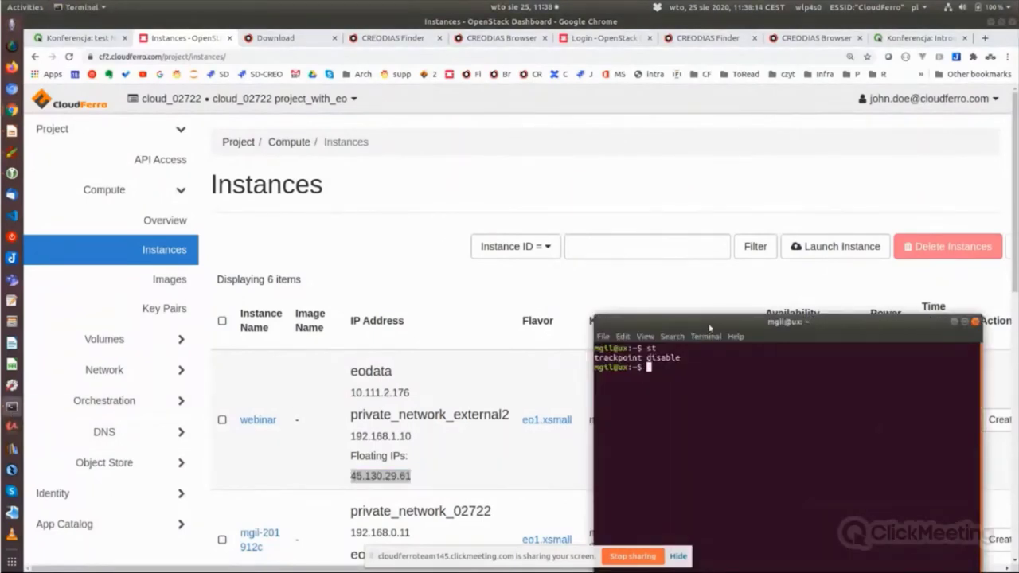
- Clear the terminal, enlarge its text twice and move the window higher on screen
drag(710, 327, 686, 191)
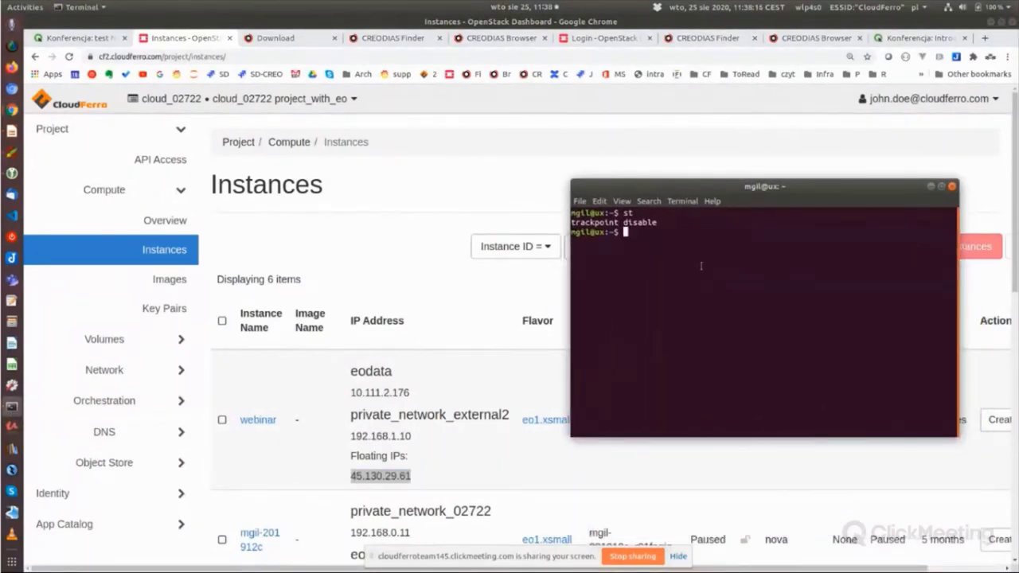
key(ctrl+l)
key(ctrl+plus)
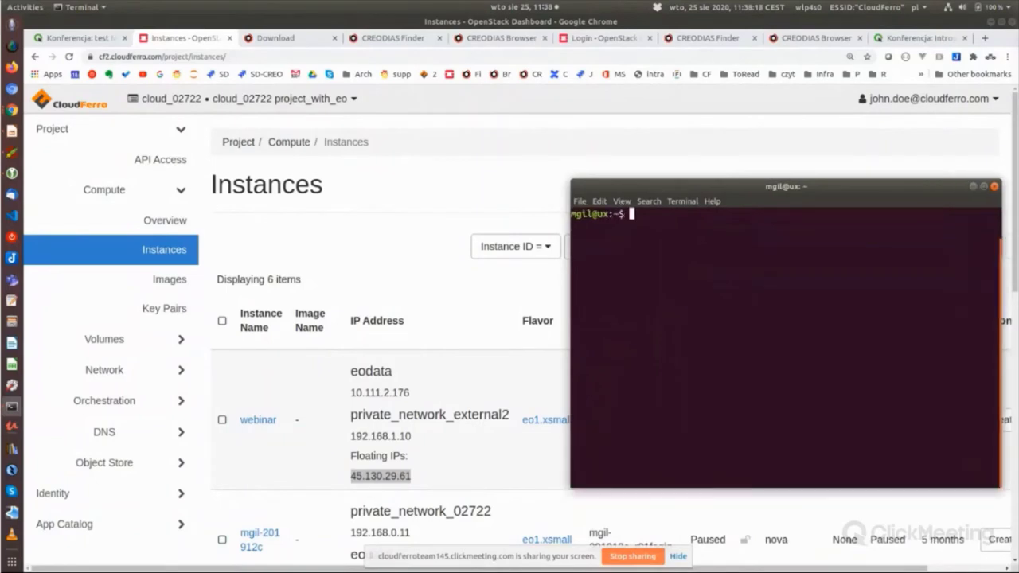
key(ctrl+plus)
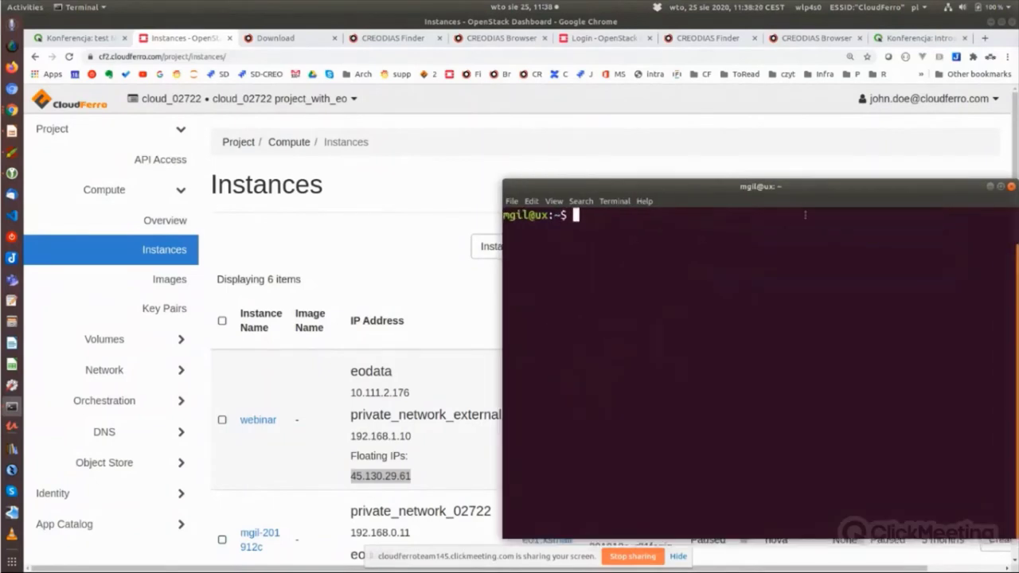
drag(792, 186, 746, 127)
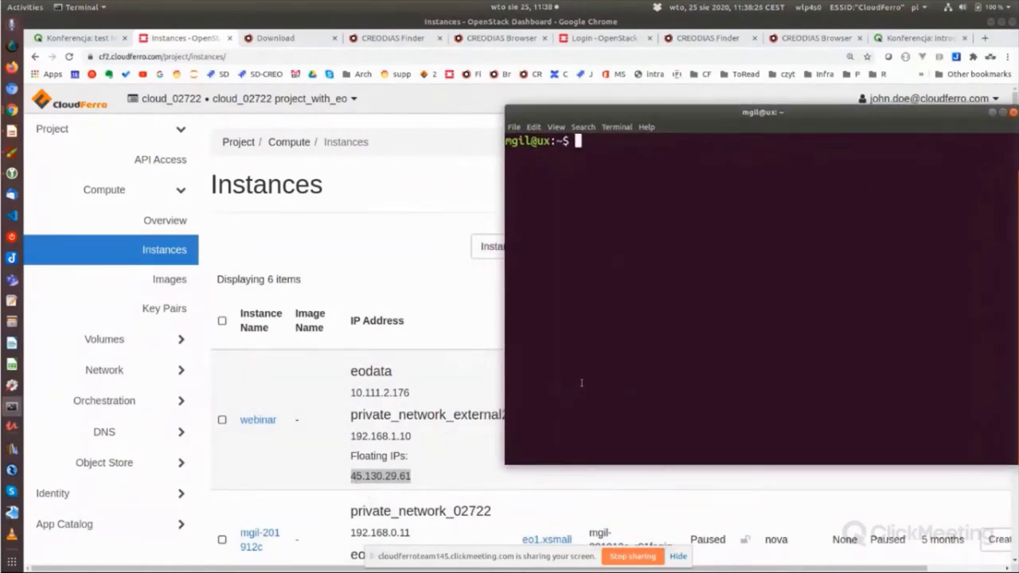
text(ssh)
key(BackSpace)
key(BackSpace)
text(sh)
click(458, 497)
double_click(368, 476)
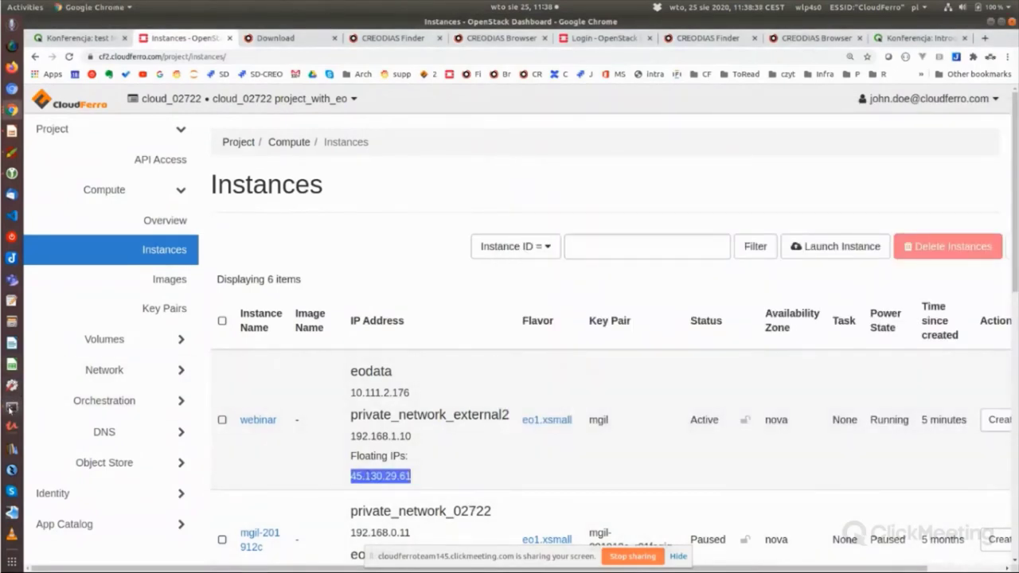
click(11, 406)
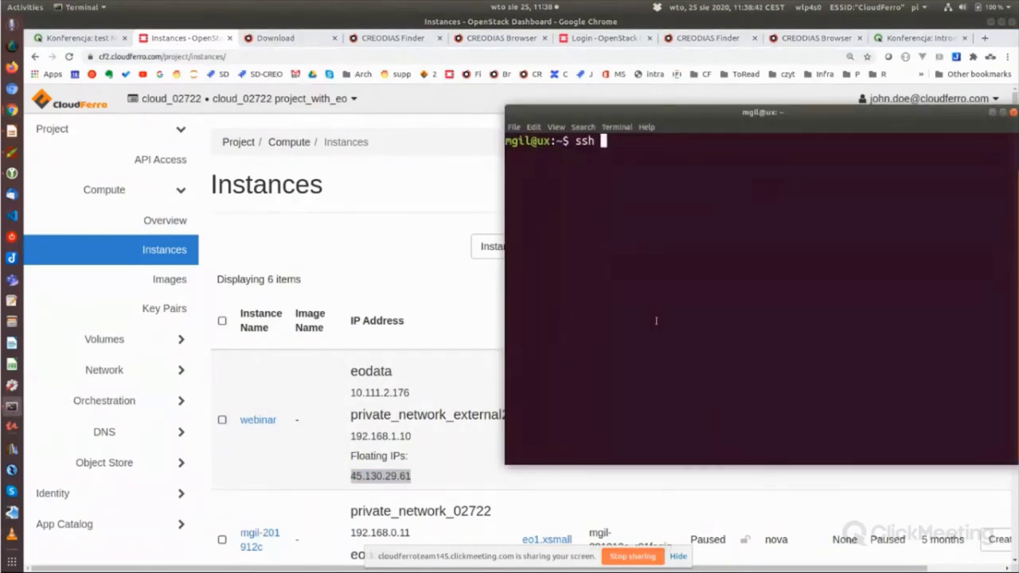
text(eouser@)
text(45.130.29.61)
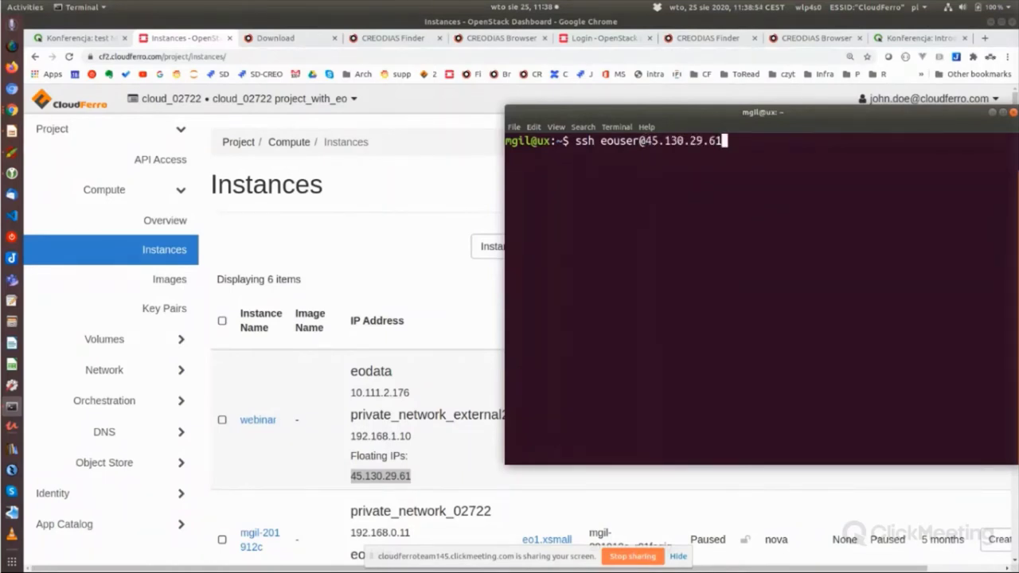
key(Return)
key(ctrl+c)
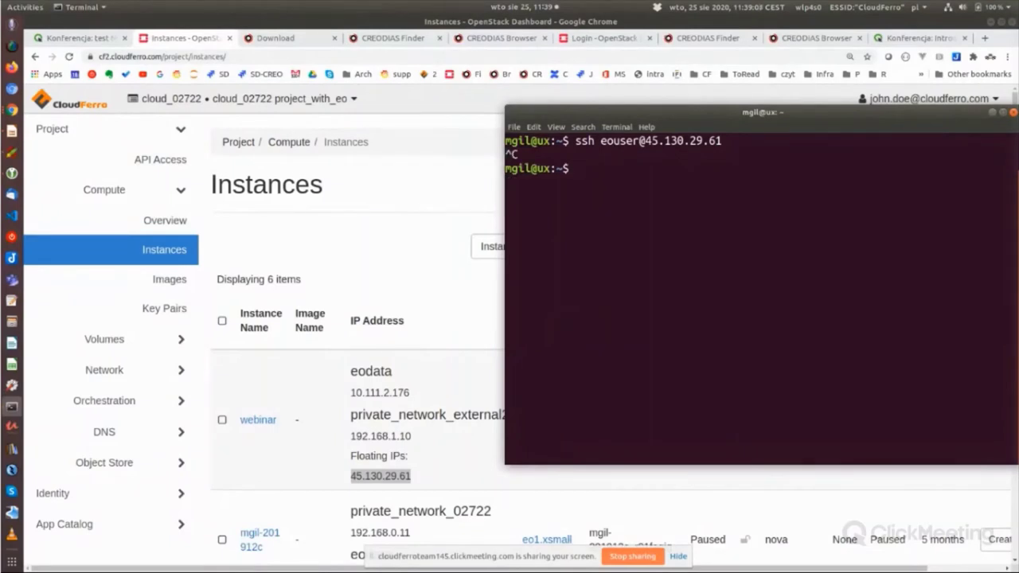
- Ping 45.130.29.61, stop it to see 100% packet loss, and return to the instances page
key(Up)
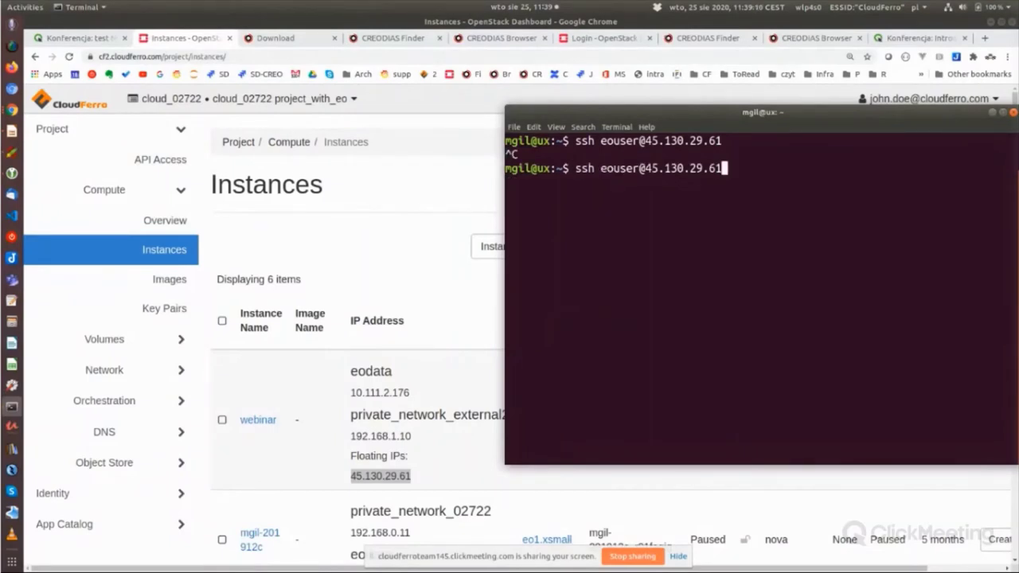
key(Left)
key(Left)
key(Left)
key(Left)
key(Left)
key(Left)
key(Left)
key(Left)
key(Left)
key(Left)
key(Left)
key(Left)
key(BackSpace)
key(BackSpace)
key(BackSpace)
key(BackSpace)
key(BackSpace)
key(BackSpace)
key(BackSpace)
key(BackSpace)
key(BackSpace)
key(BackSpace)
key(BackSpace)
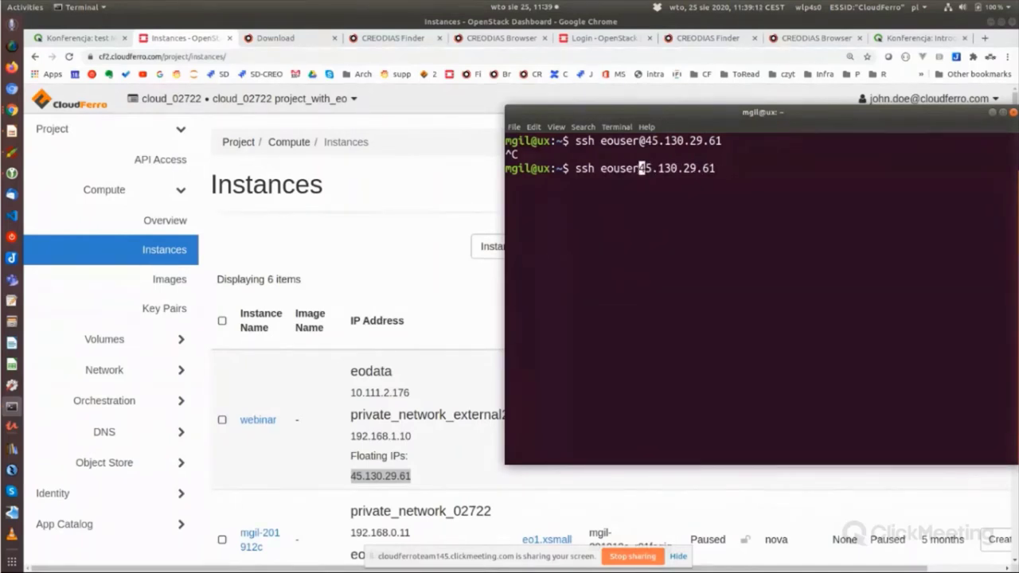
text(ping)
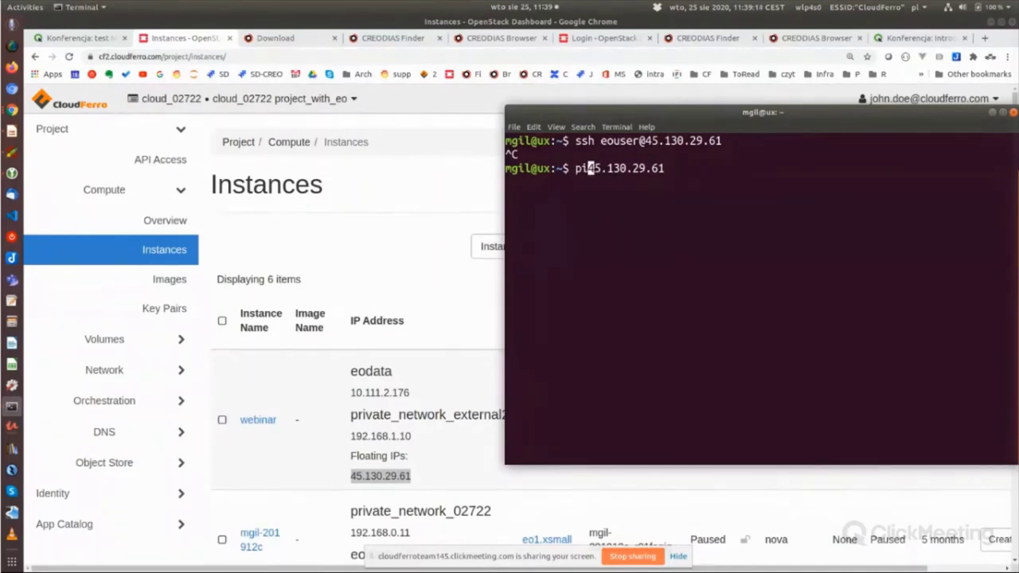
key(Return)
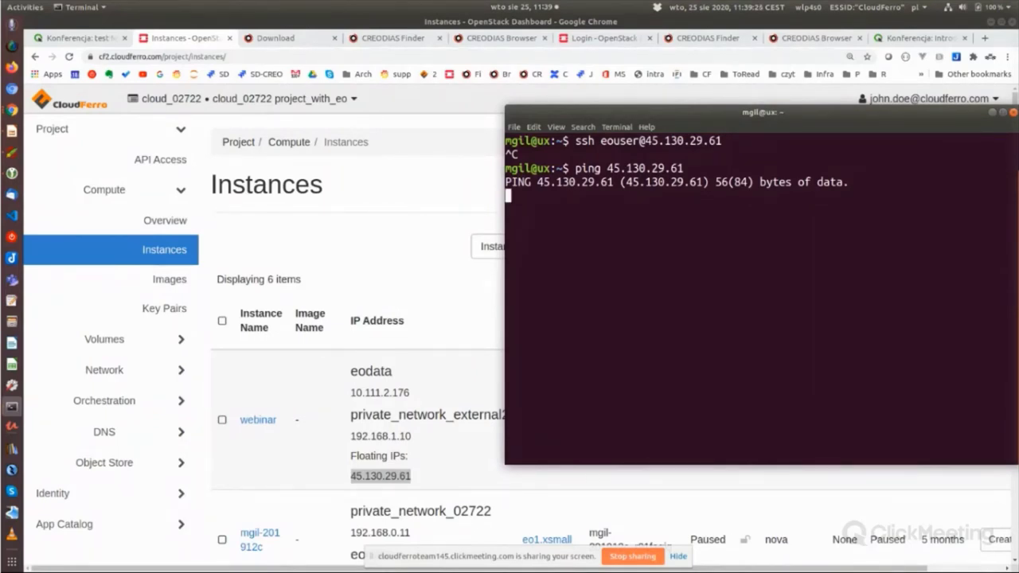
key(ctrl+c)
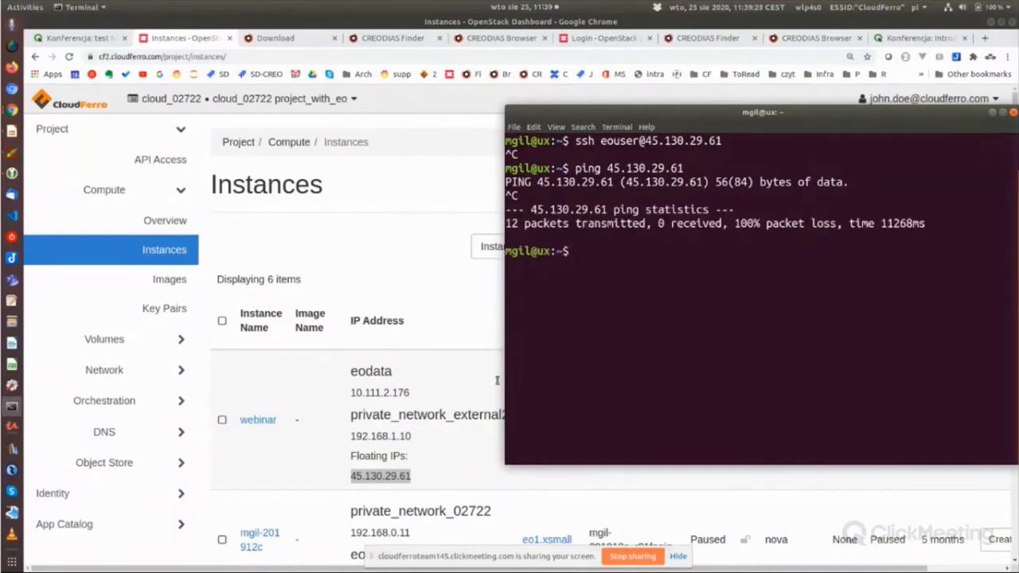
click(411, 313)
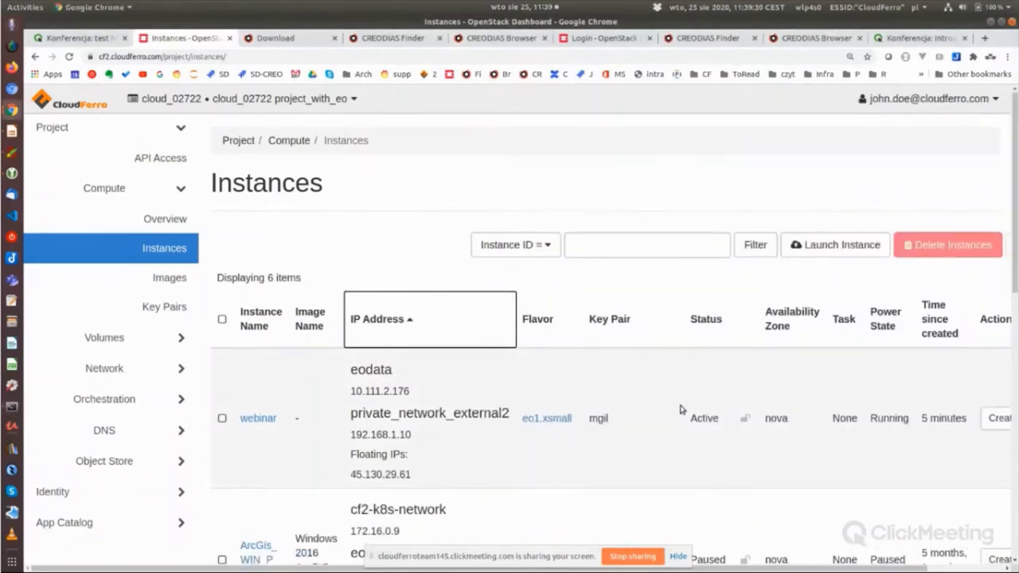
- From the webinar instance's action dropdown, choose Edit Security Groups
scroll(681, 409, down, 1)
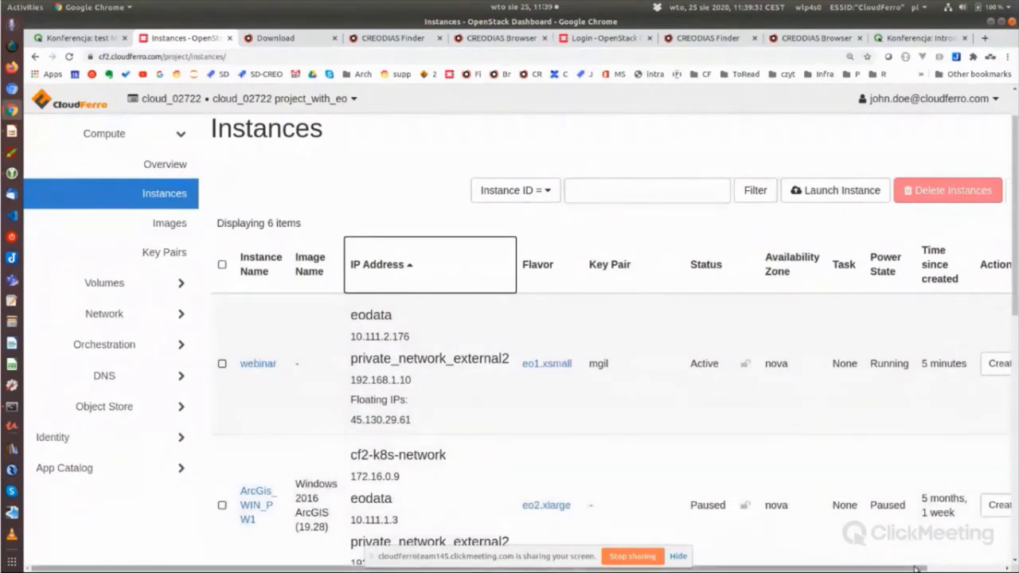
drag(914, 568, 999, 565)
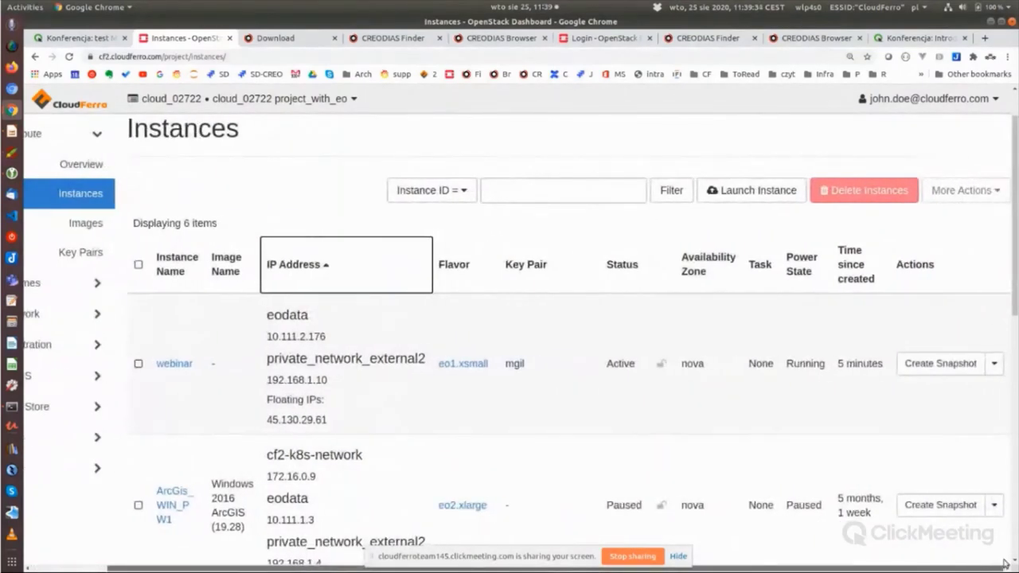
click(994, 367)
scroll(839, 398, down, 2)
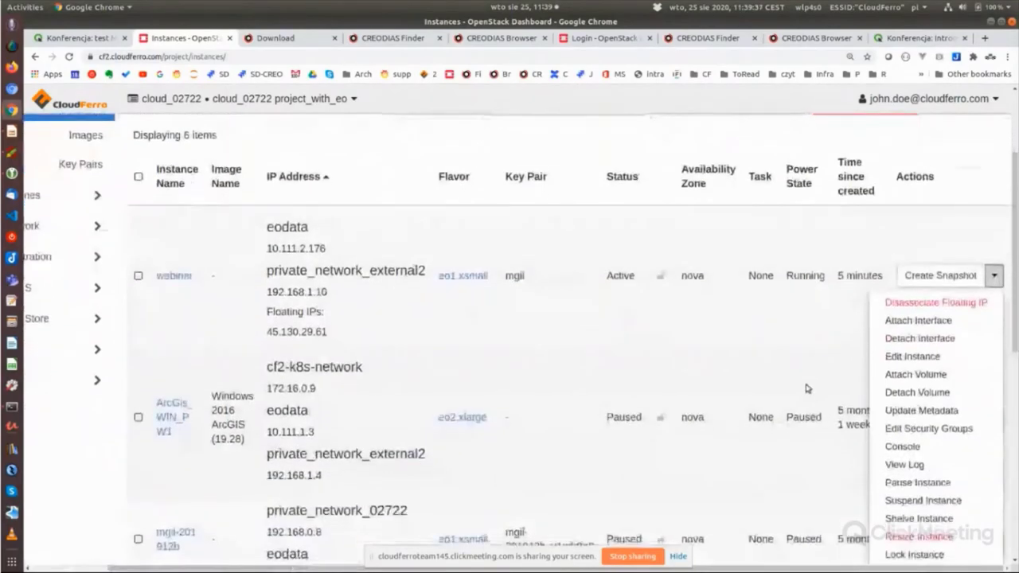
scroll(859, 406, down, 2)
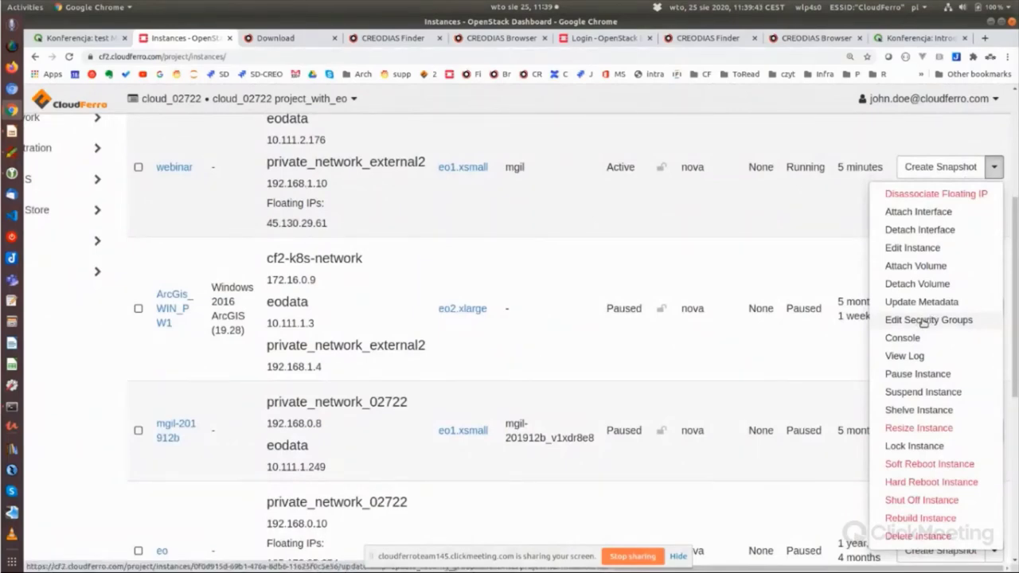
click(921, 321)
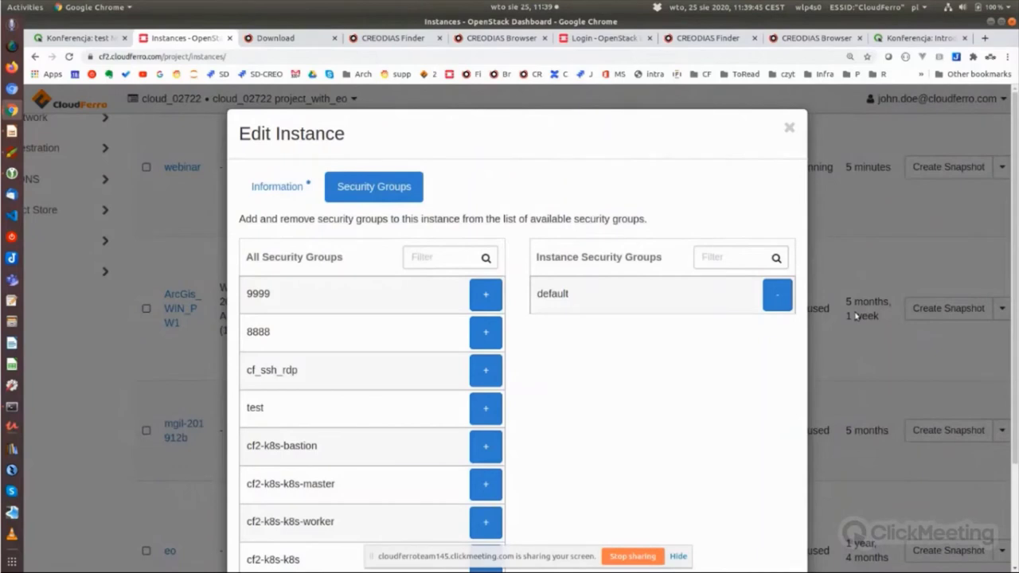
- Add allow_ping_ssh_rdp to the webinar instance's security groups and save the change
scroll(855, 316, down, 3)
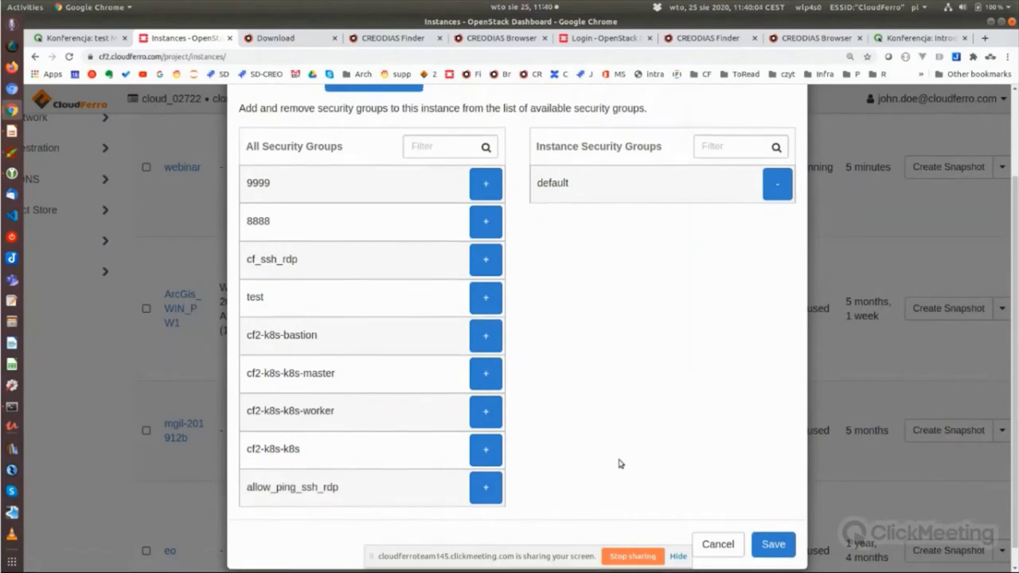
scroll(619, 466, up, 2)
scroll(619, 462, down, 1)
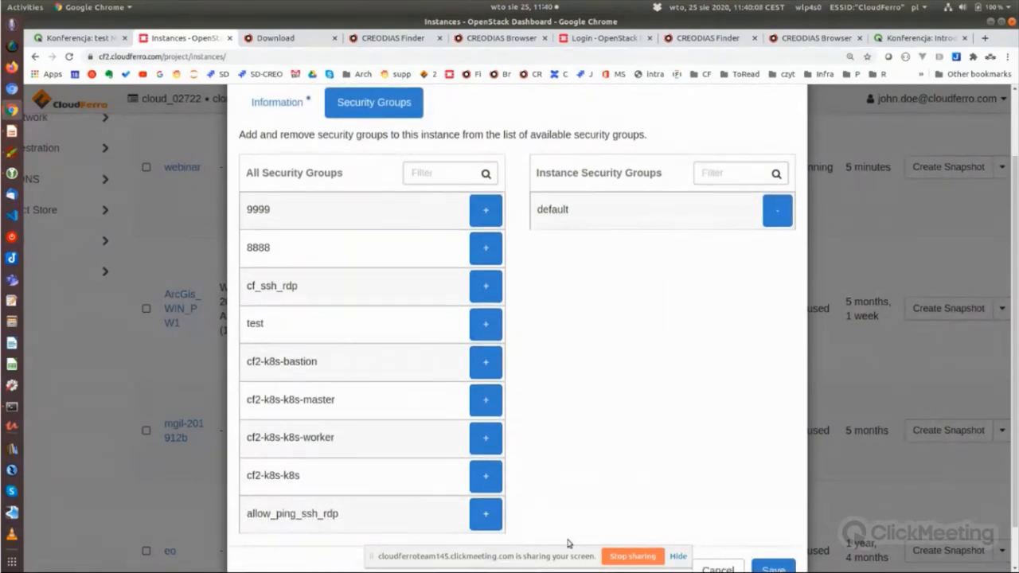
click(486, 516)
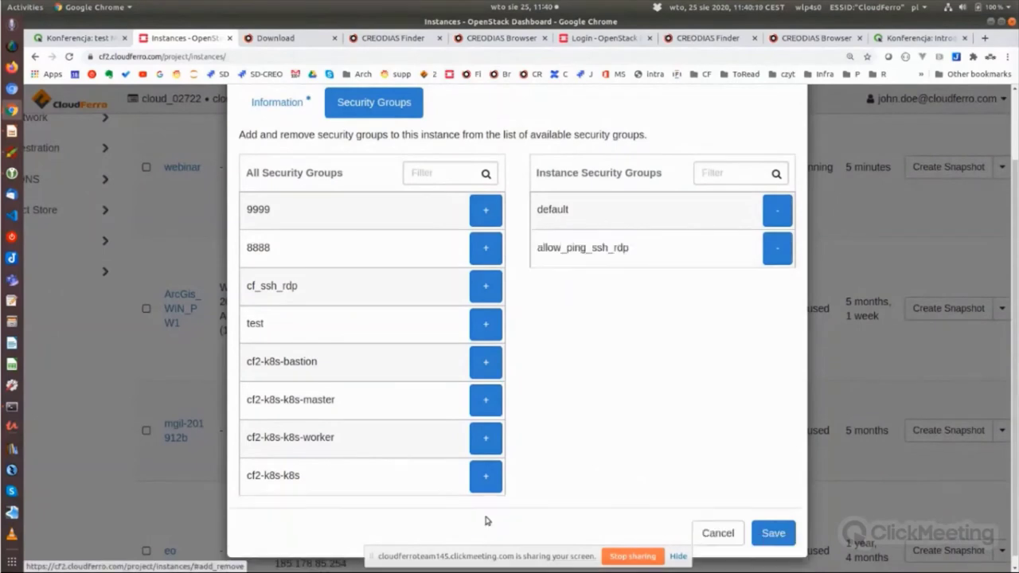
scroll(621, 371, up, 1)
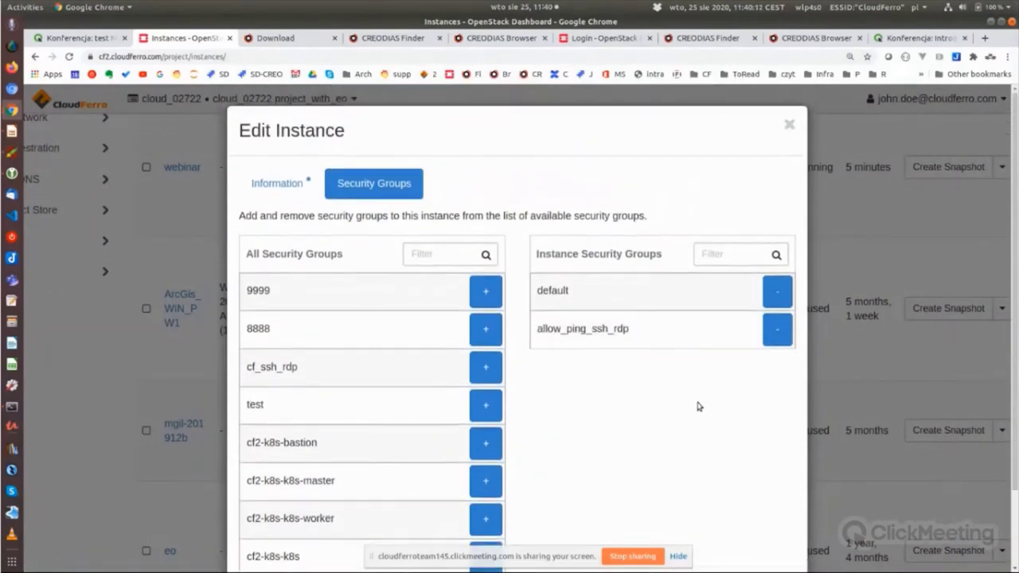
scroll(677, 382, down, 3)
click(771, 521)
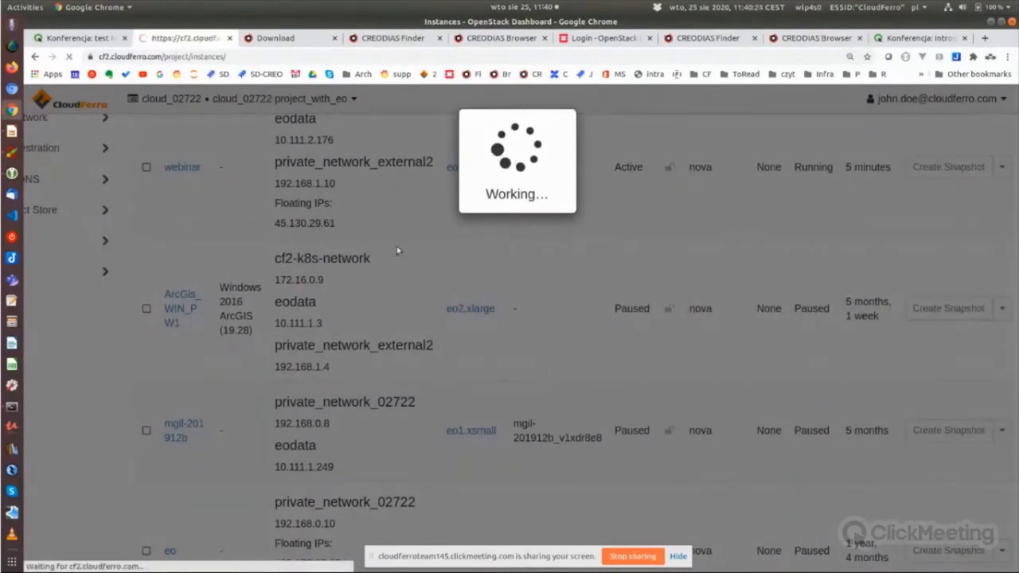
scroll(641, 414, down, 3)
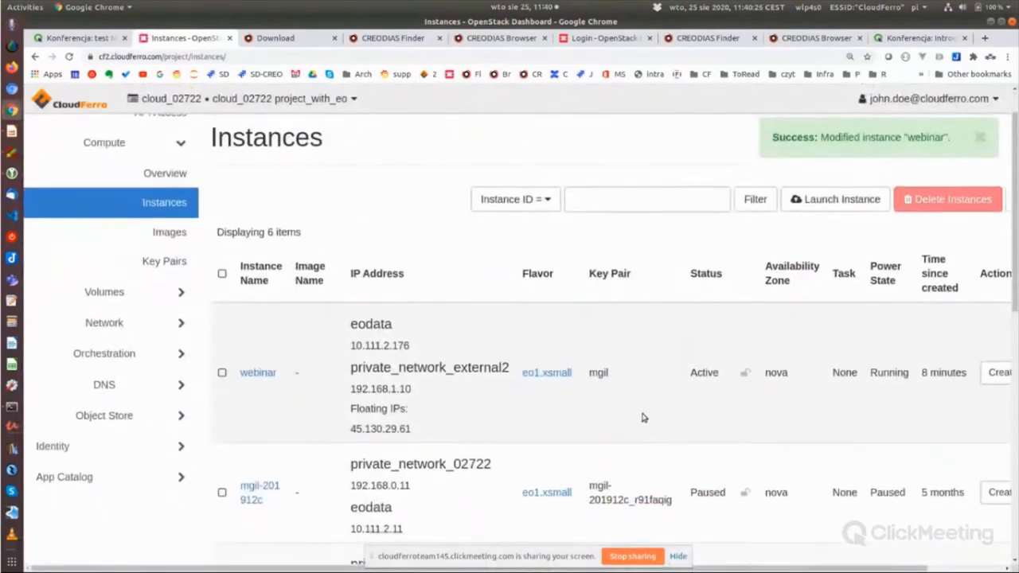
scroll(636, 405, down, 1)
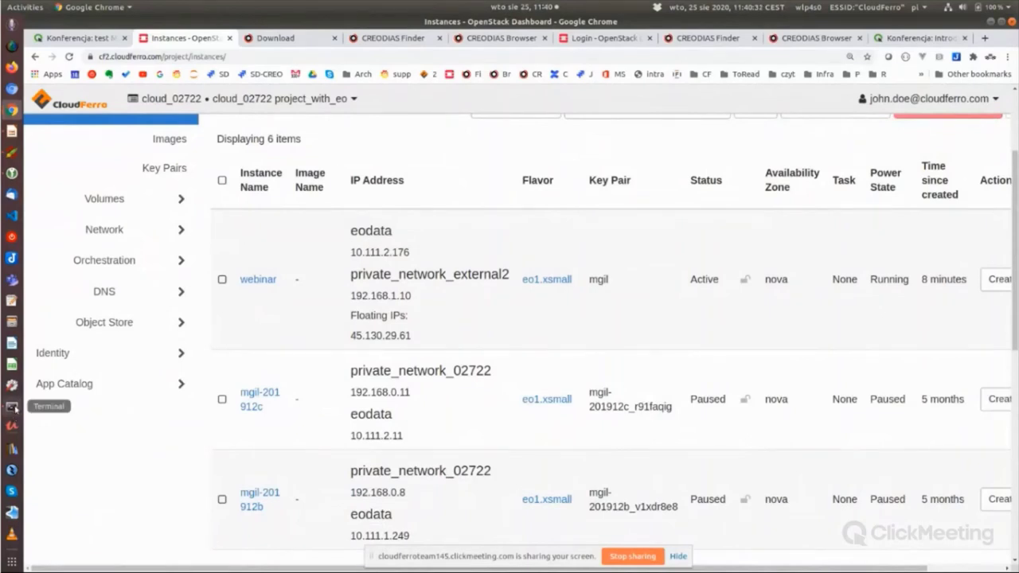
- Stop the running ping to 45.130.29.61 and check that it shows 0% packet loss
click(12, 407)
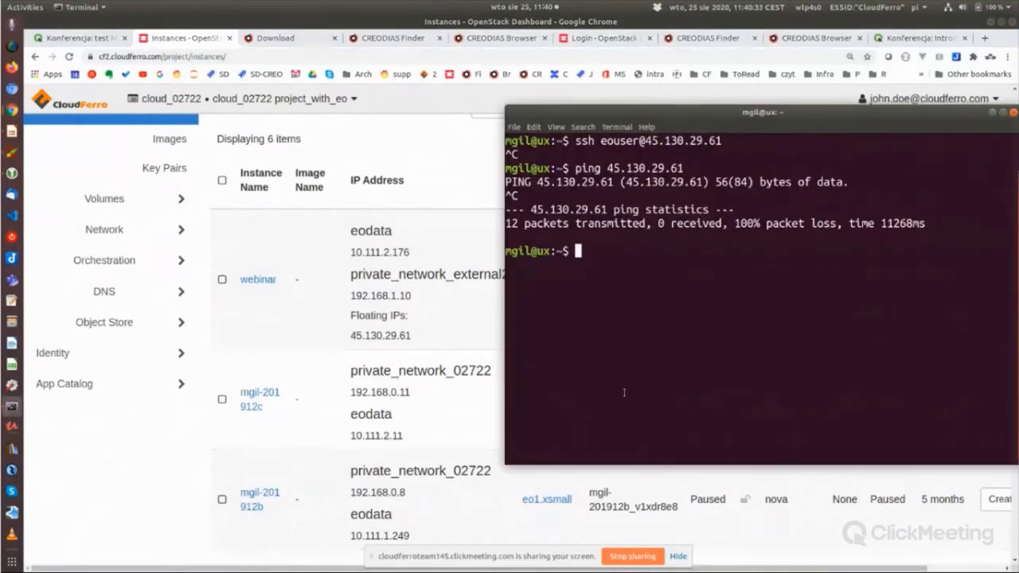
key(Up)
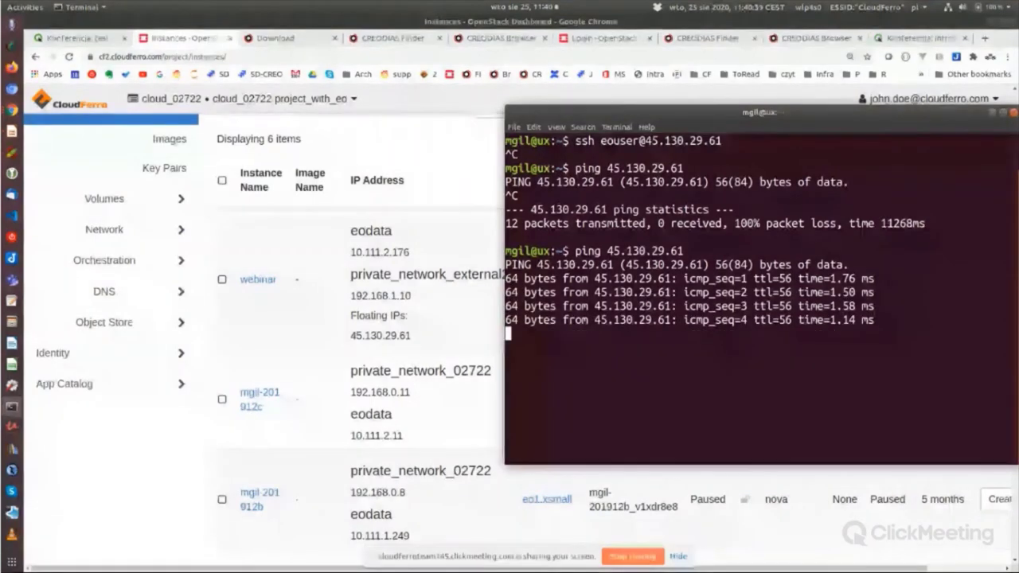
key(ctrl+c)
key(Up)
key(Up)
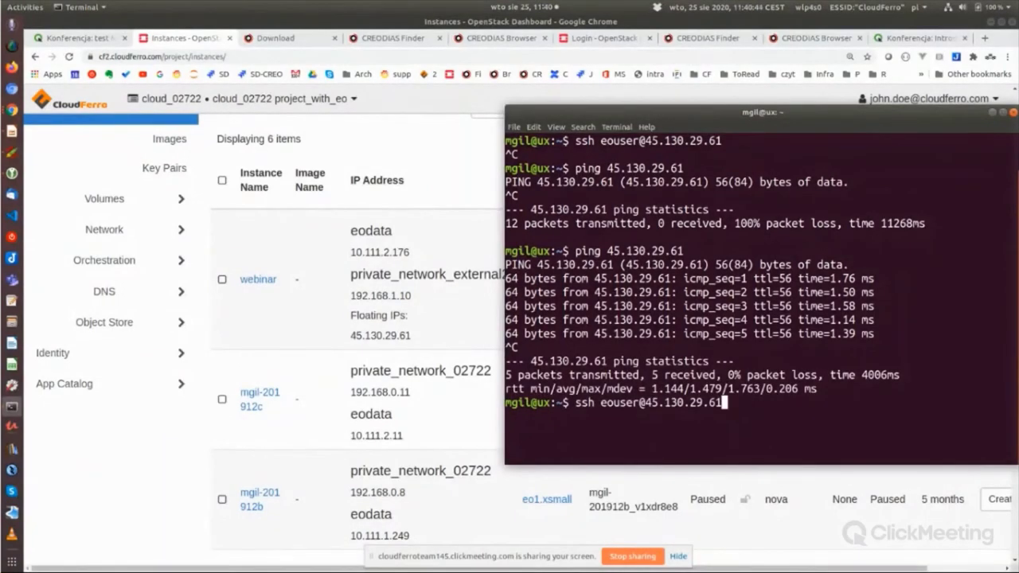
key(Return)
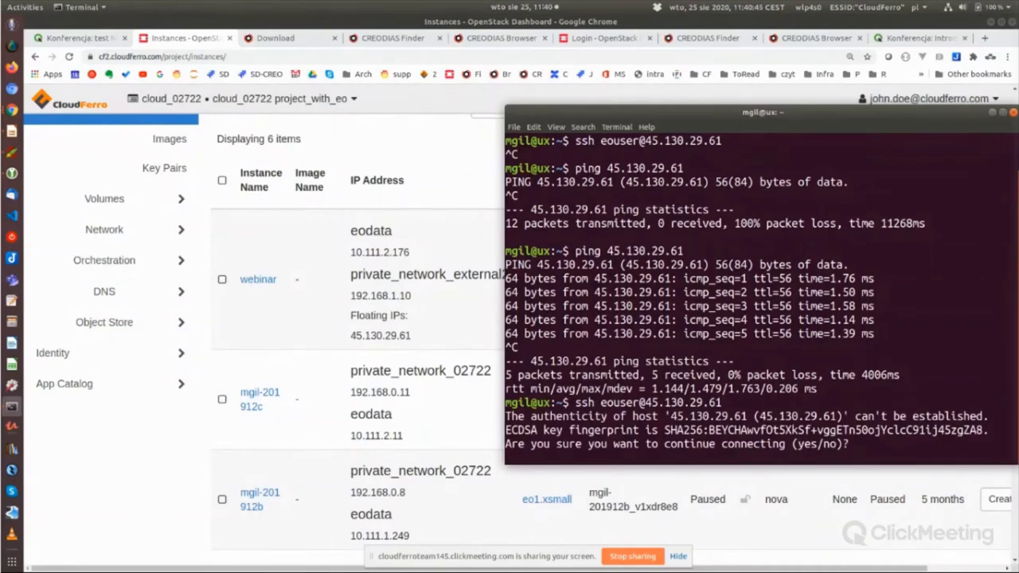
text(yes)
key(Return)
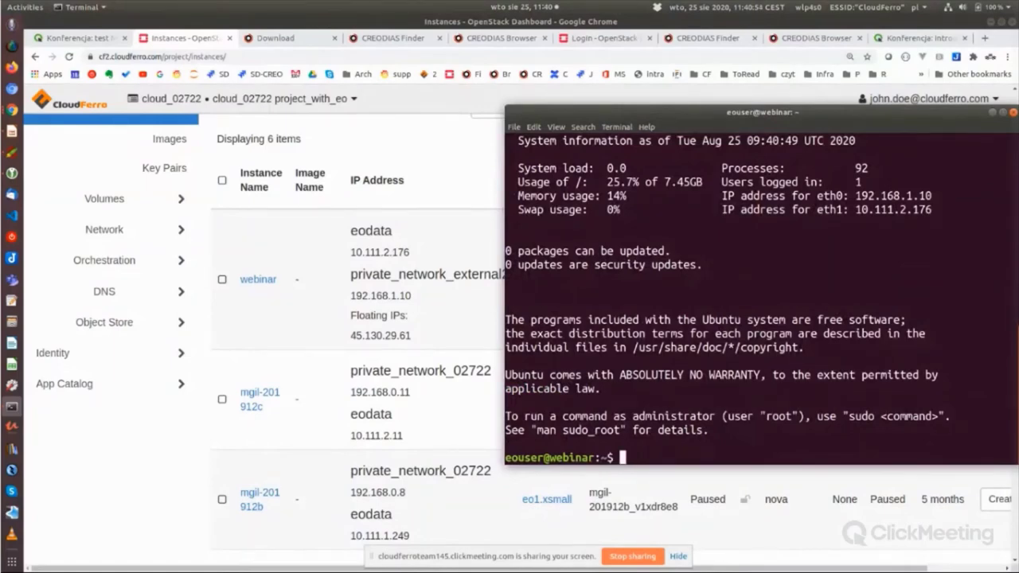
key(ctrl+plus)
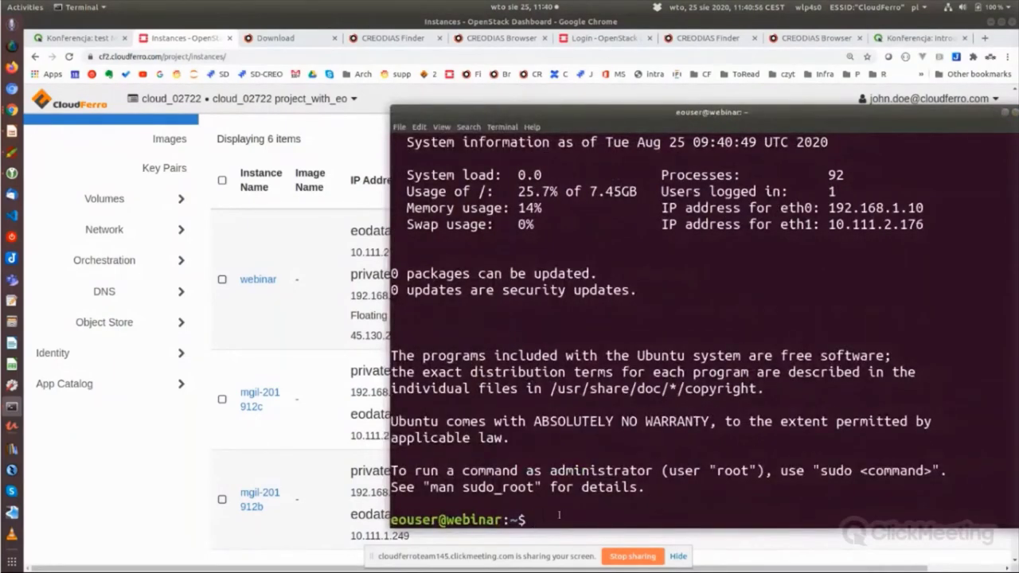
- Clear the terminal and list the home directory with ls
key(ctrl+l)
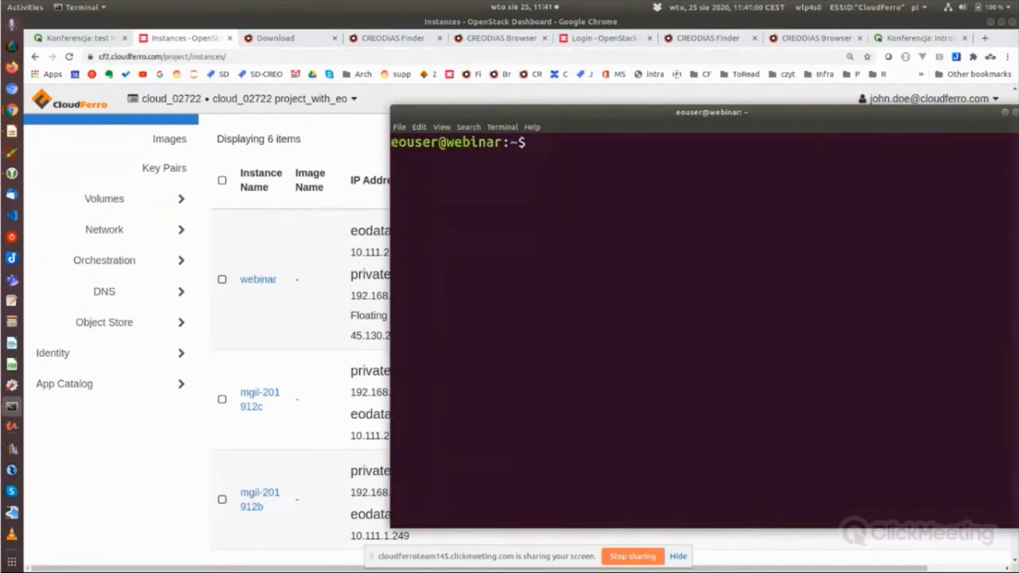
text(ls)
key(Return)
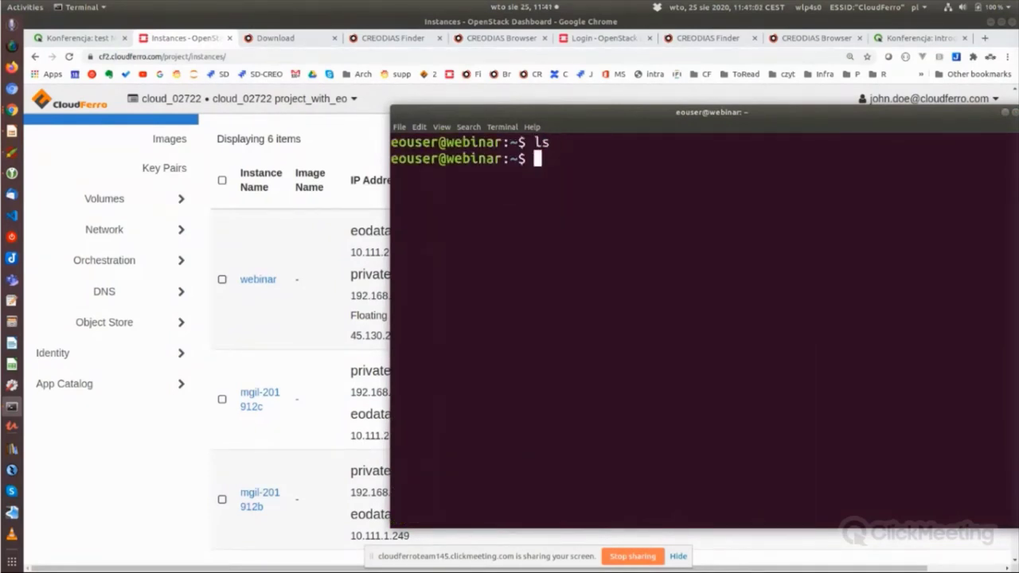
- Change into /eodata and list its data collections with ls
text(cd /data)
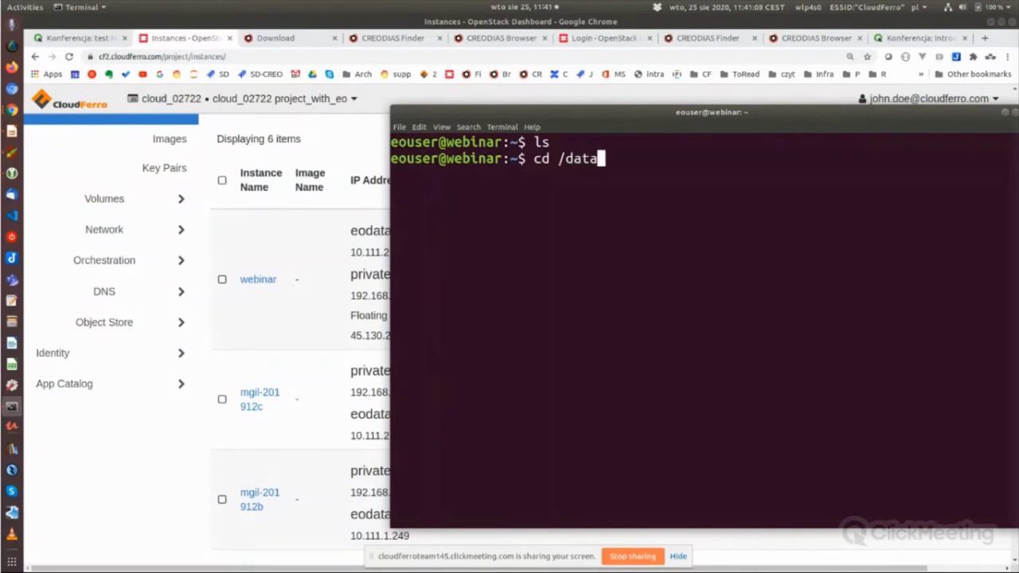
key(BackSpace)
key(BackSpace)
key(BackSpace)
text(eodata)
key(Return)
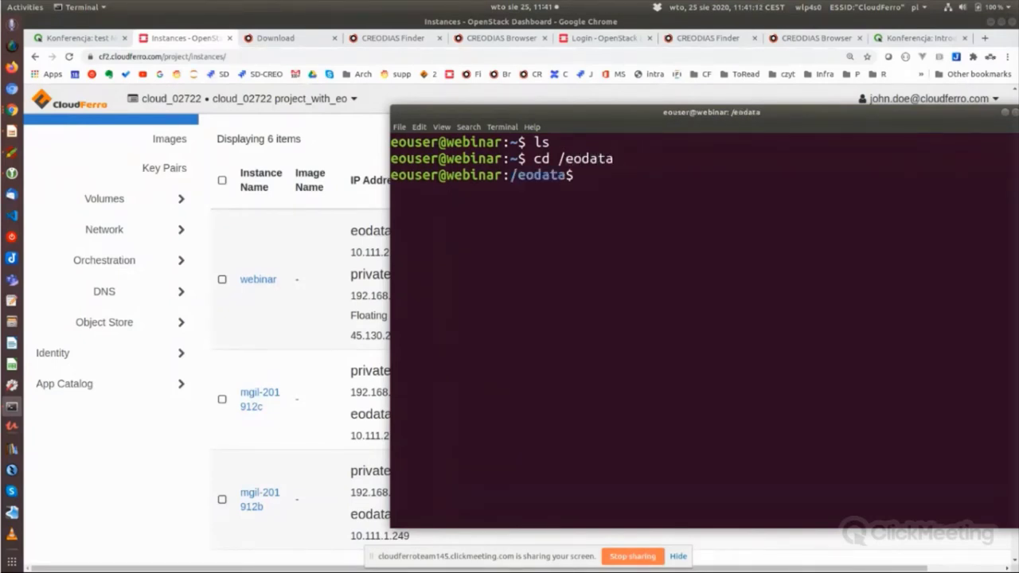
text(ls)
key(Return)
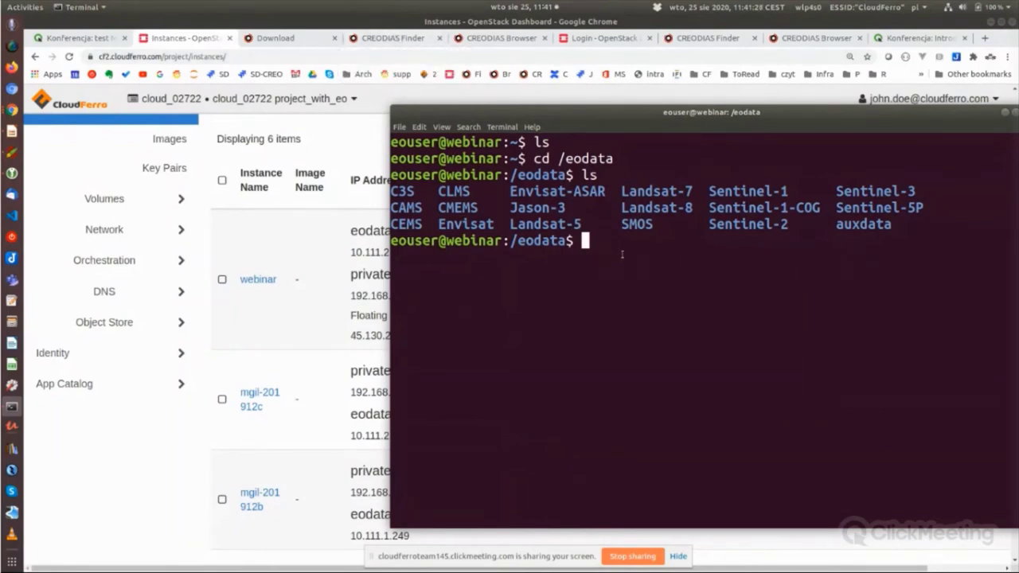
- Open the T33QVB Sentinel-2 product's details in CREODIAS Finder and copy its /eodata path
click(391, 40)
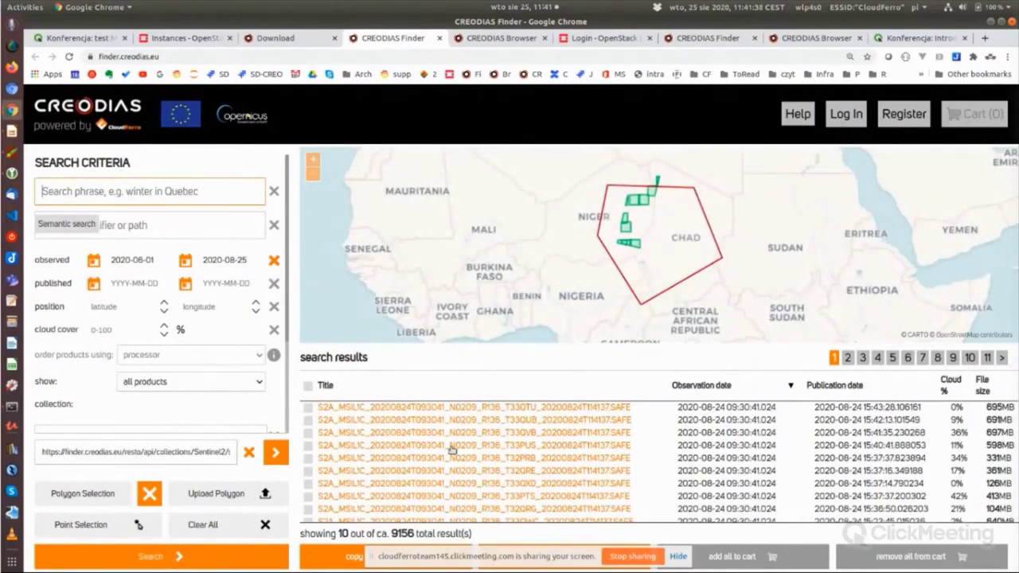
click(370, 437)
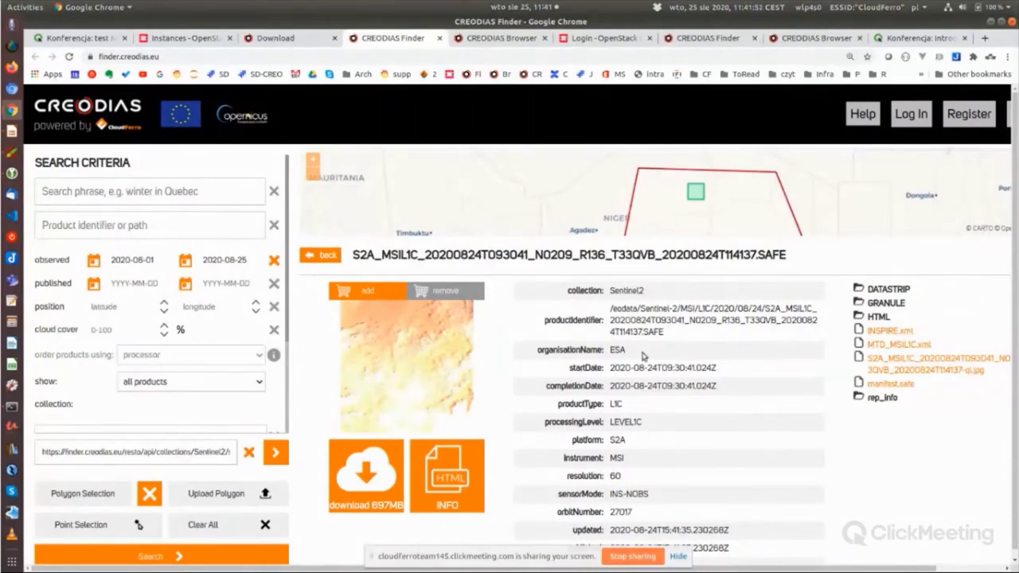
key(ctrl+plus)
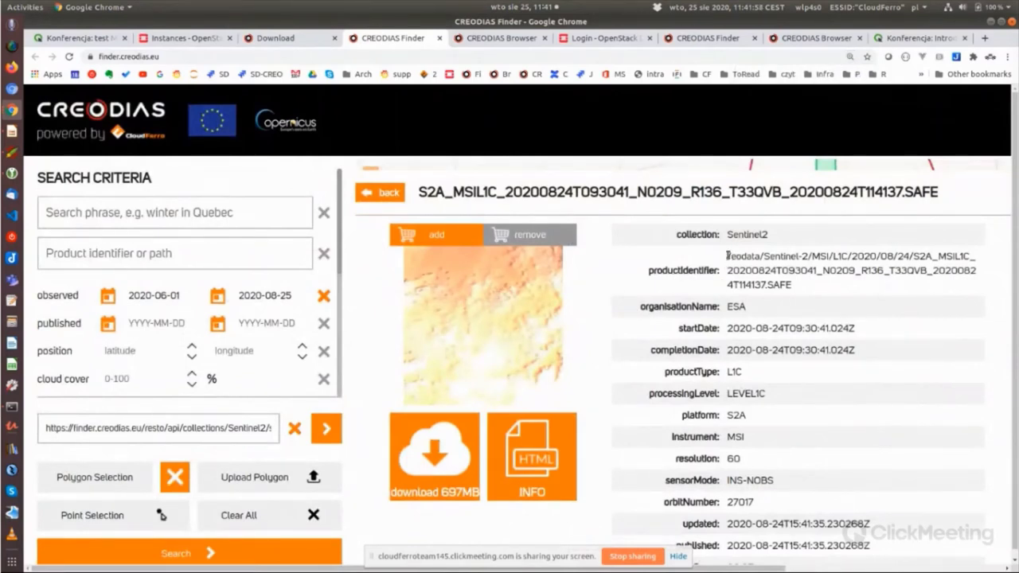
drag(727, 256, 794, 291)
key(ctrl+c)
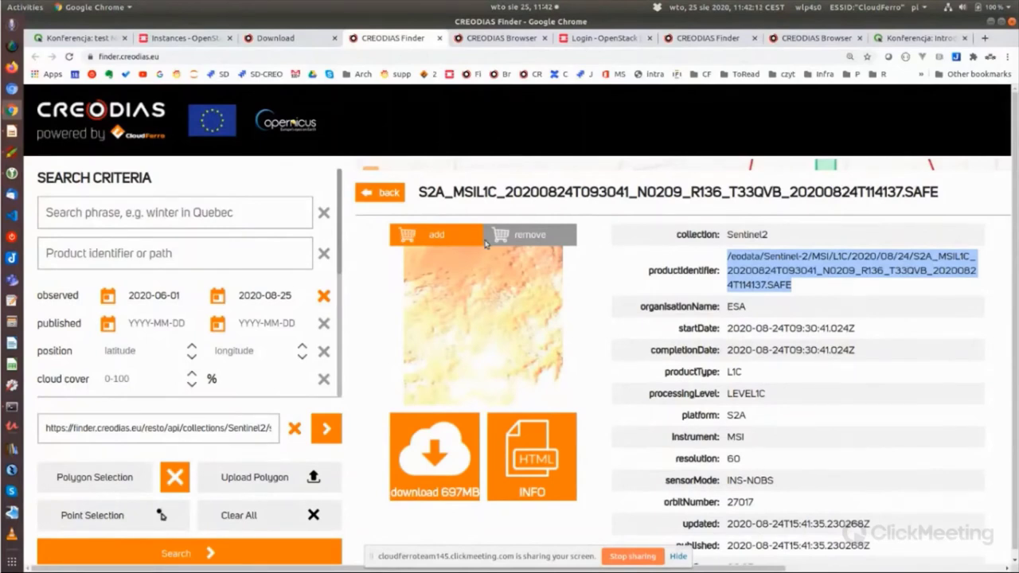
click(12, 406)
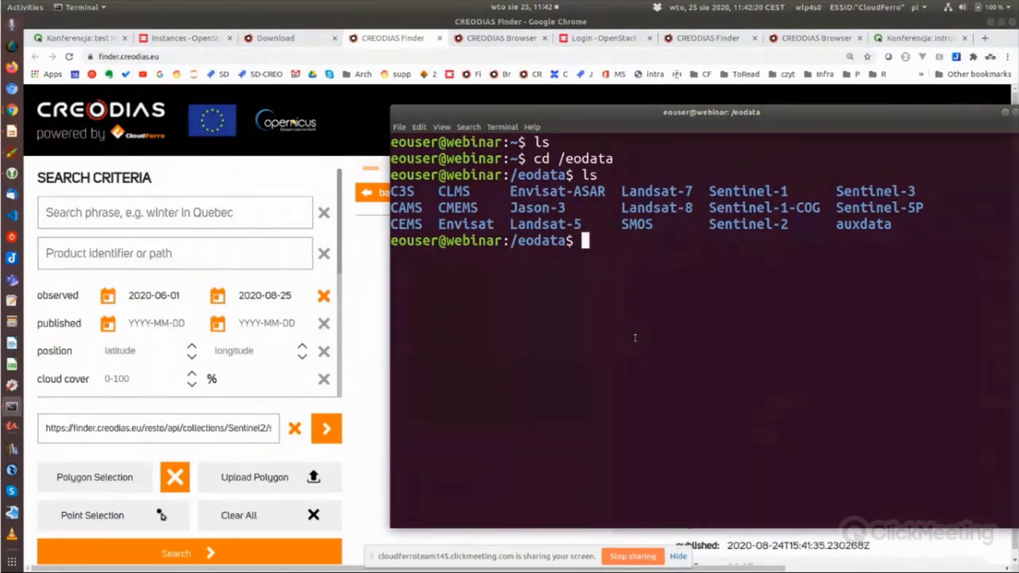
- Run cd with the pasted T33QVB path, then list the .SAFE folder's contents
text(cd)
key(ctrl+shift+v)
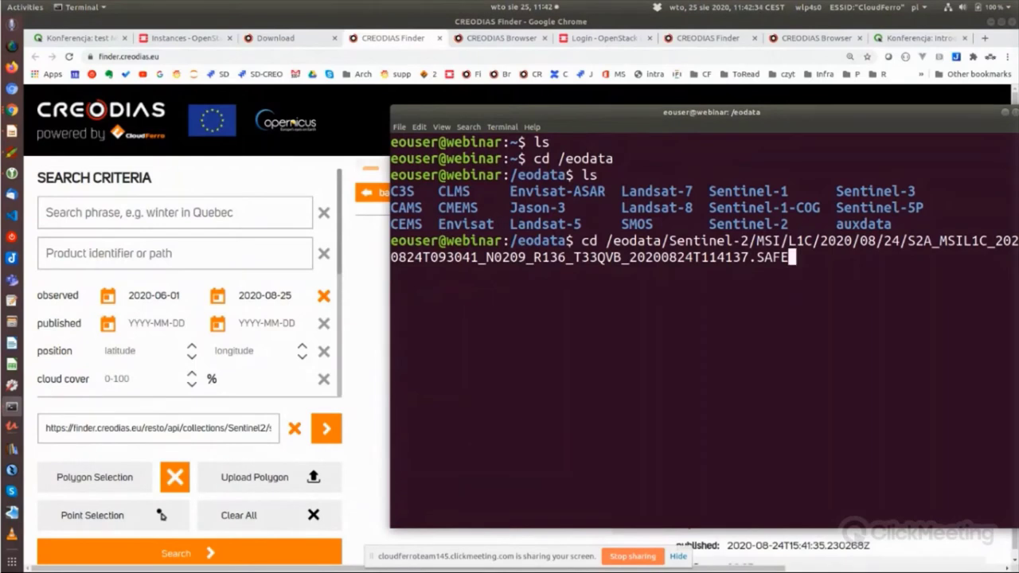
key(Return)
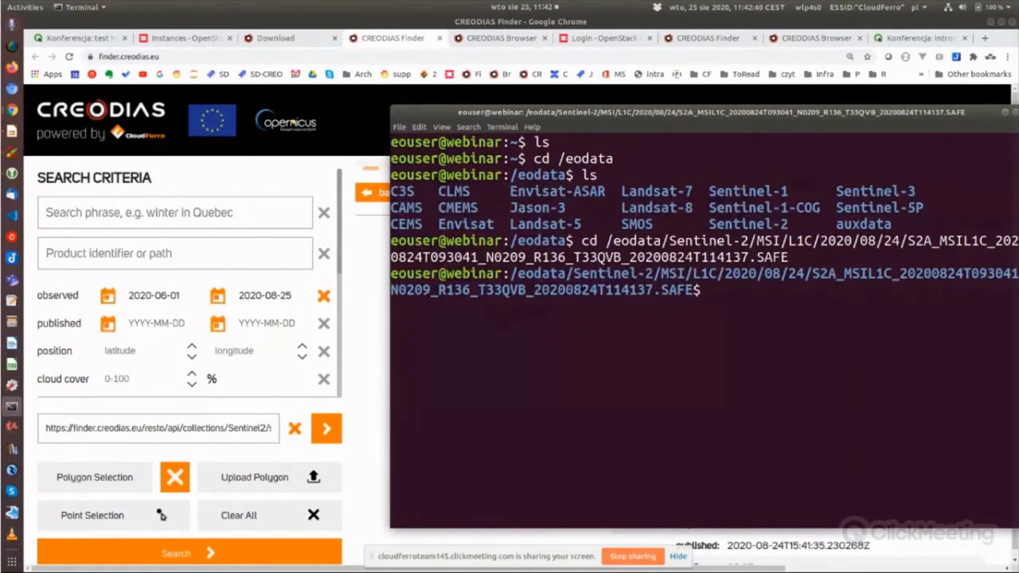
text(ls)
key(Return)
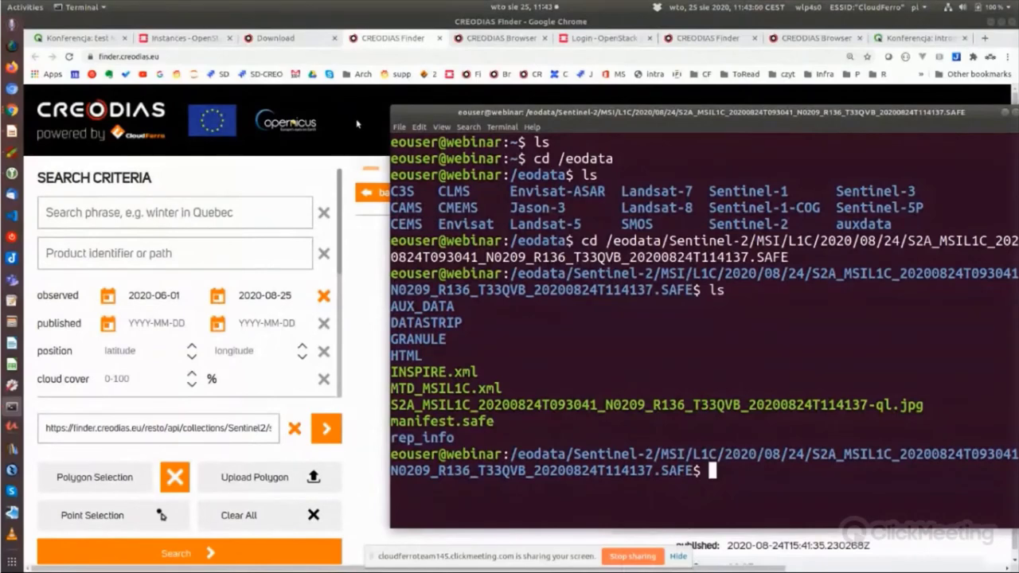
click(382, 39)
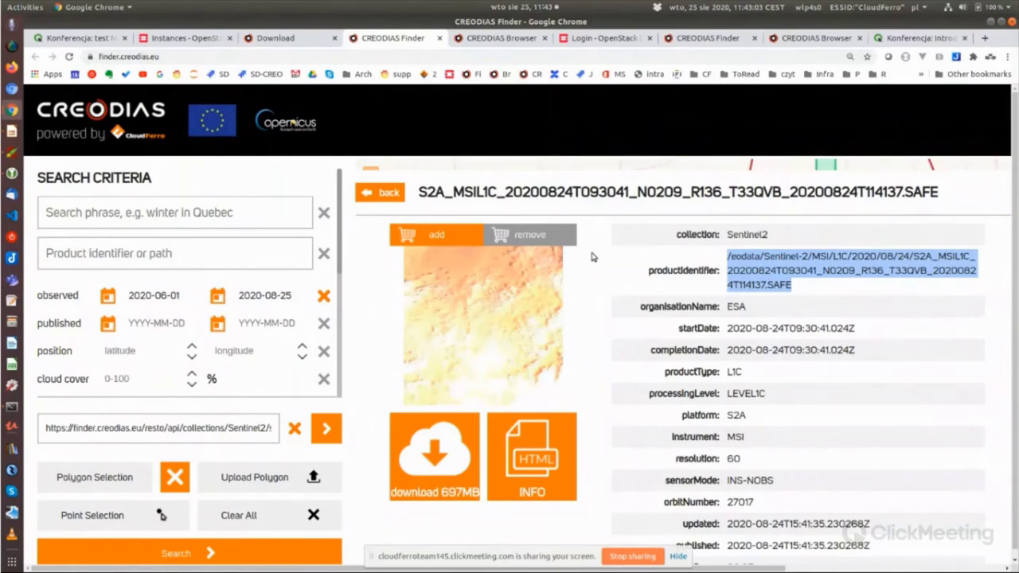
- Return to the Finder search results at normal zoom, then switch to the OpenStack login page
key(Escape)
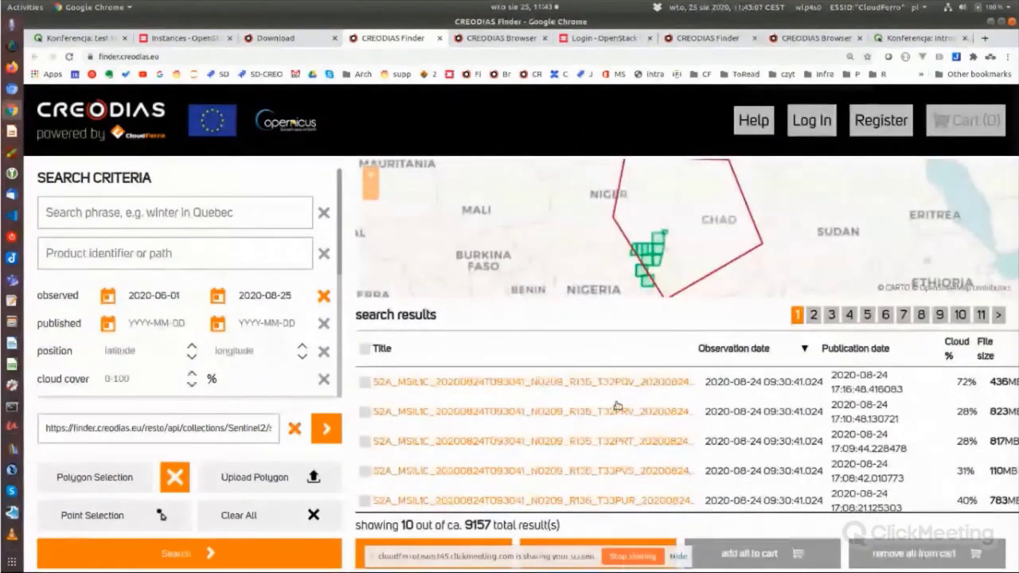
key(ctrl+minus)
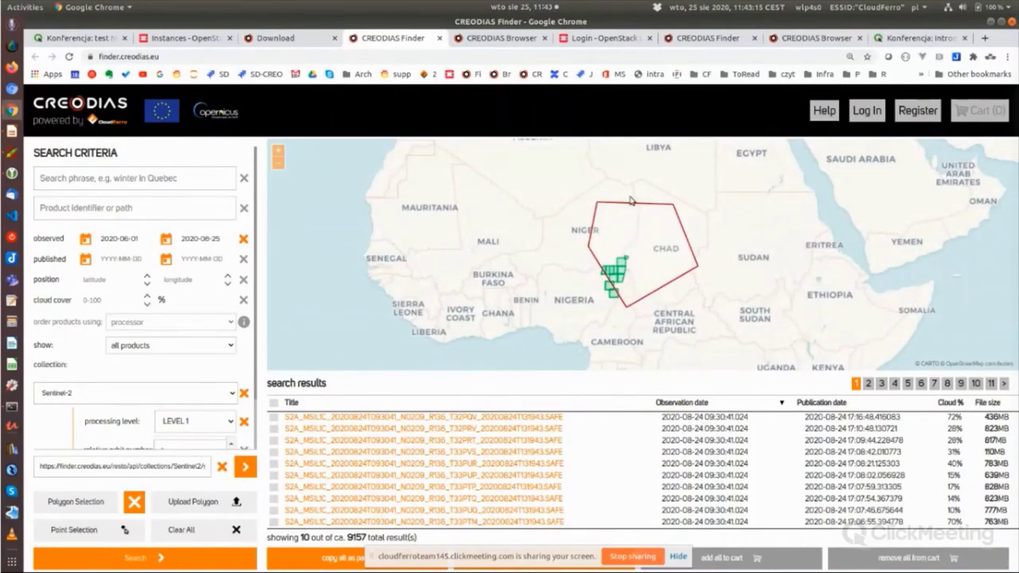
key(alt+Tab)
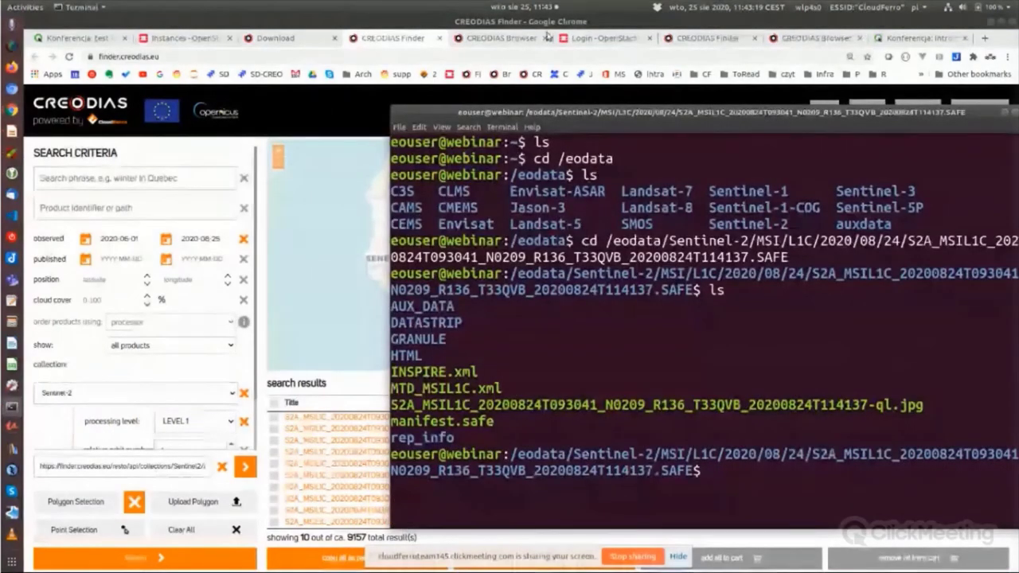
click(607, 38)
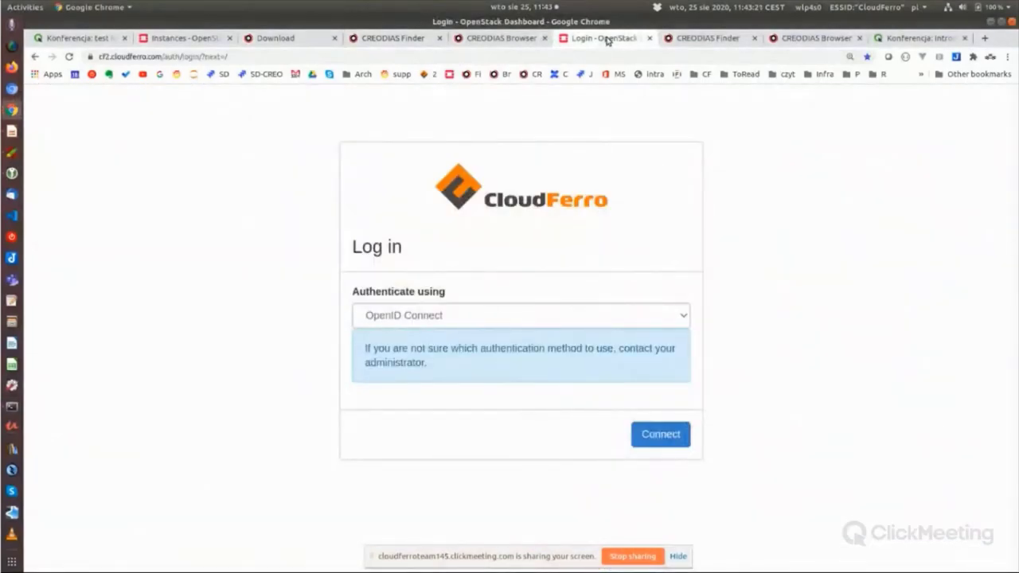
- Return to the OpenStack Instances list and expand the Volumes and Network sidebar sections
click(208, 42)
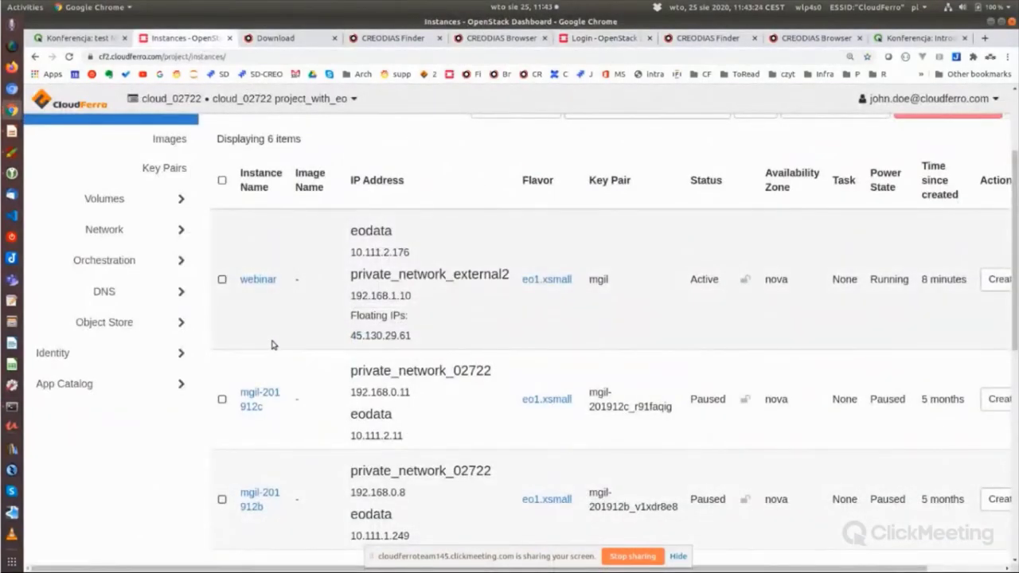
scroll(271, 345, up, 3)
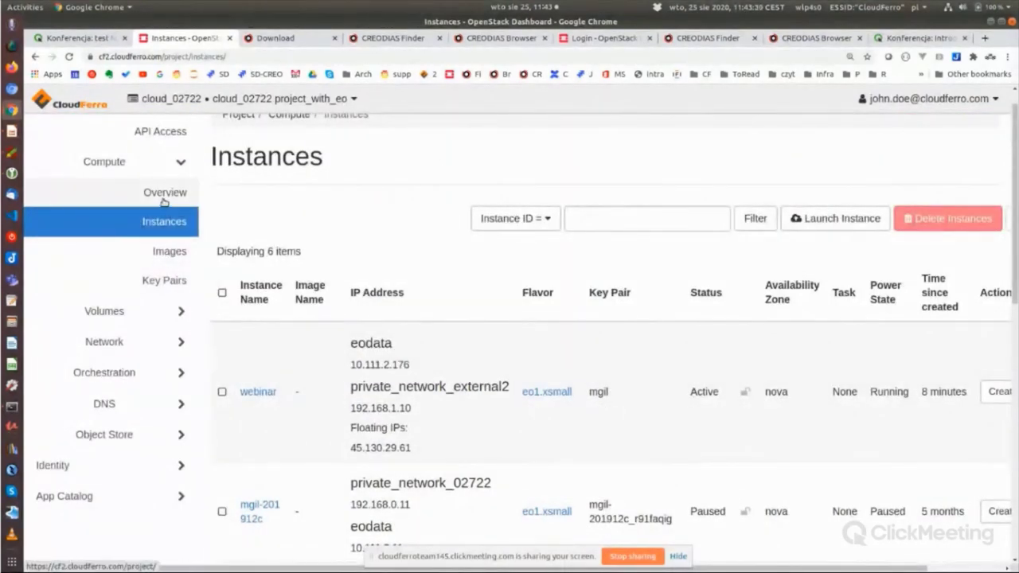
scroll(121, 209, up, 1)
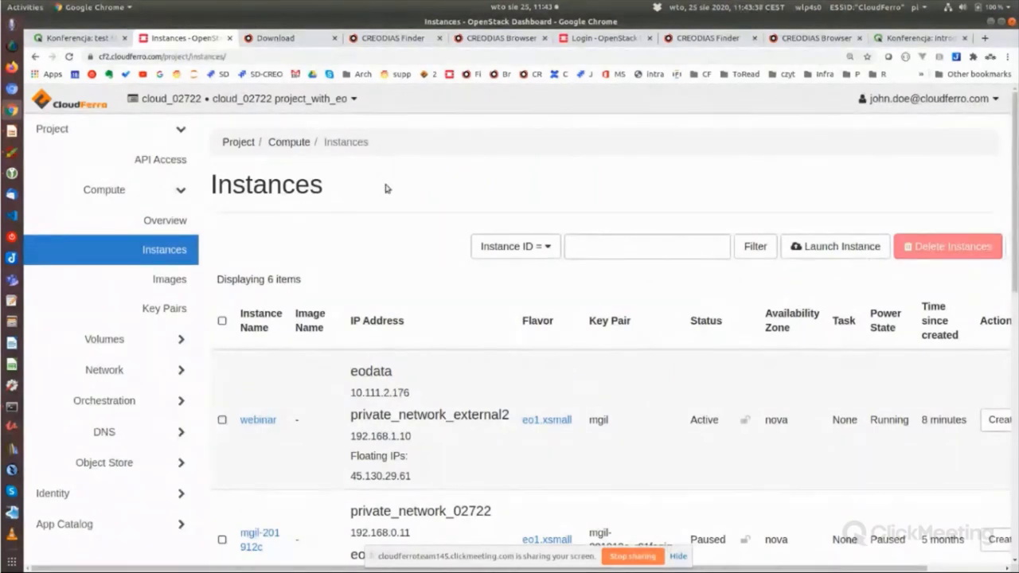
click(148, 342)
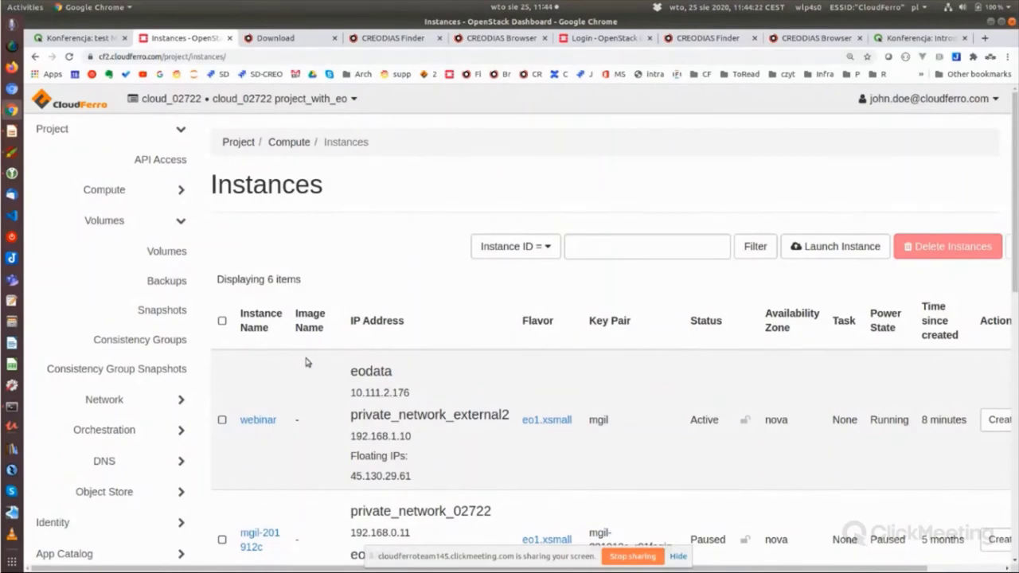
click(112, 402)
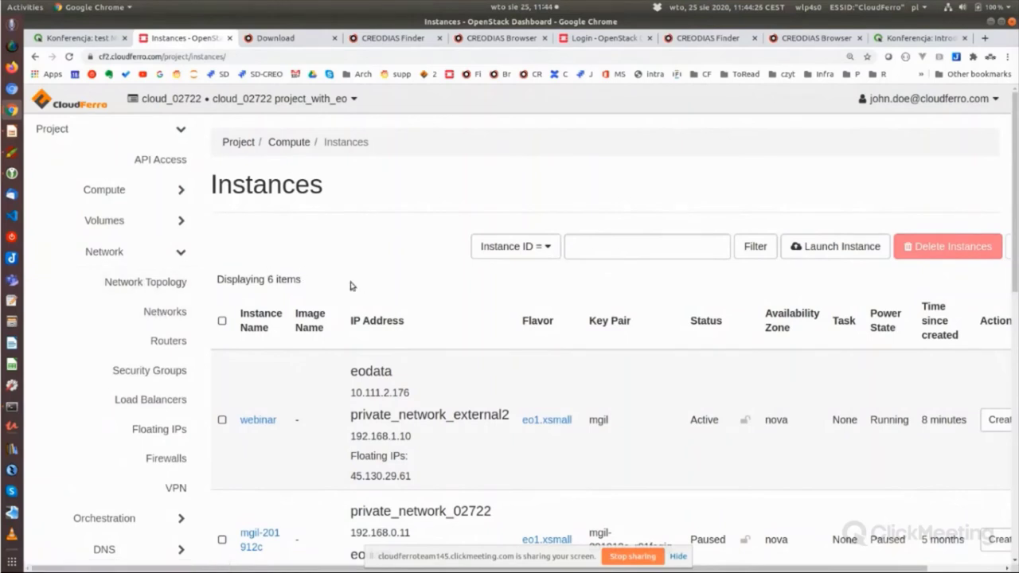
click(157, 285)
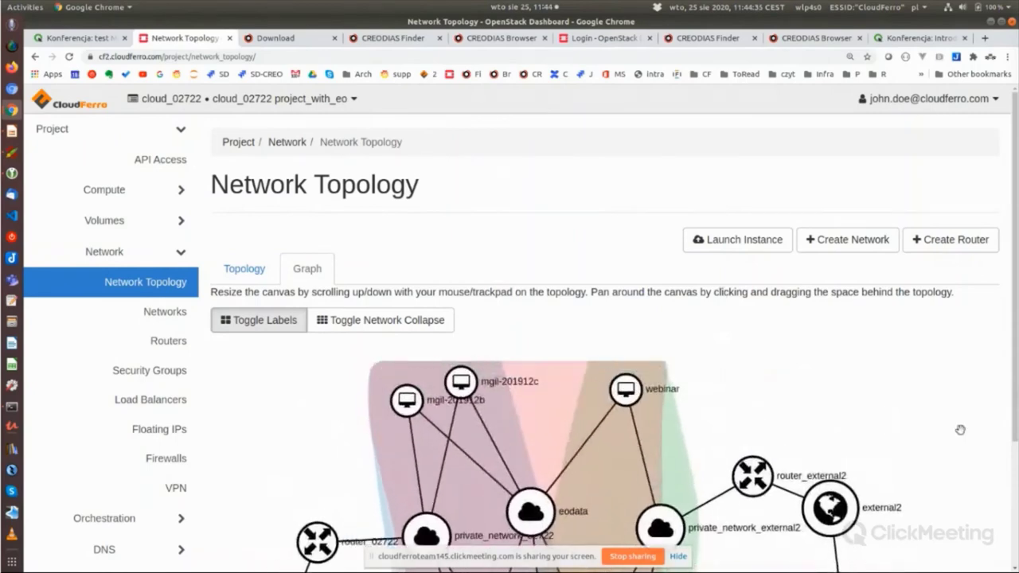
scroll(994, 448, down, 2)
scroll(994, 448, down, 2)
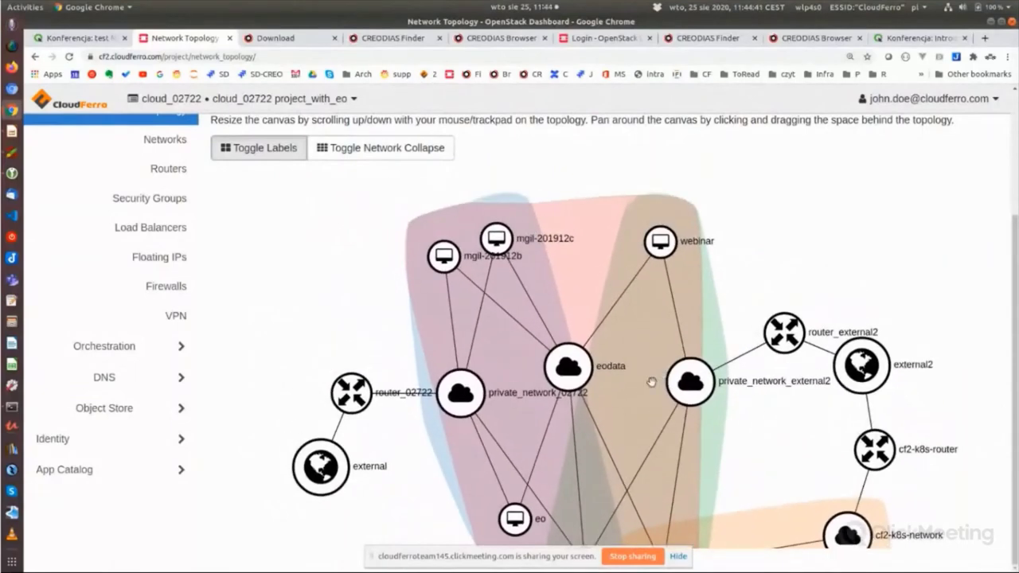
click(701, 382)
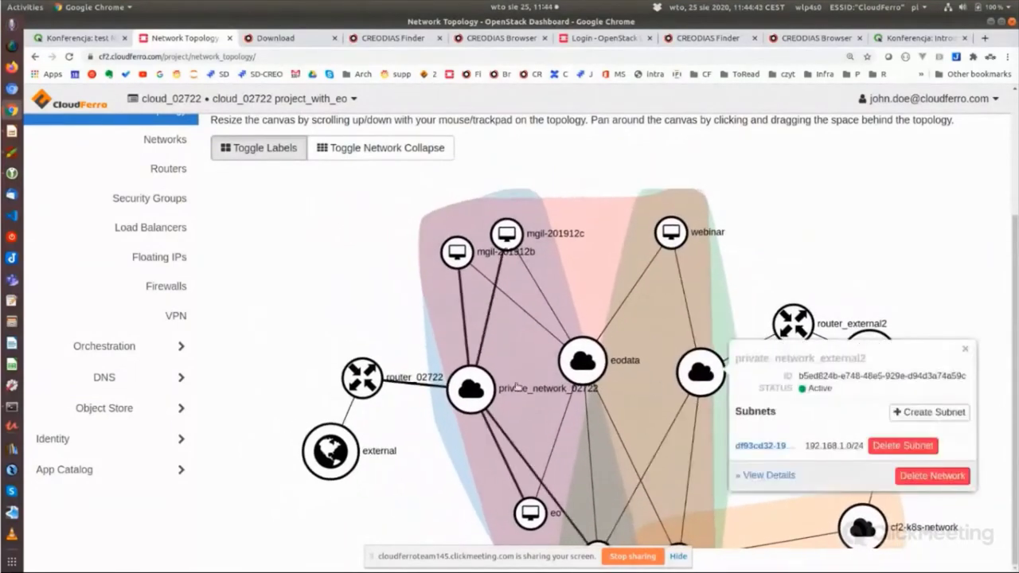
click(325, 286)
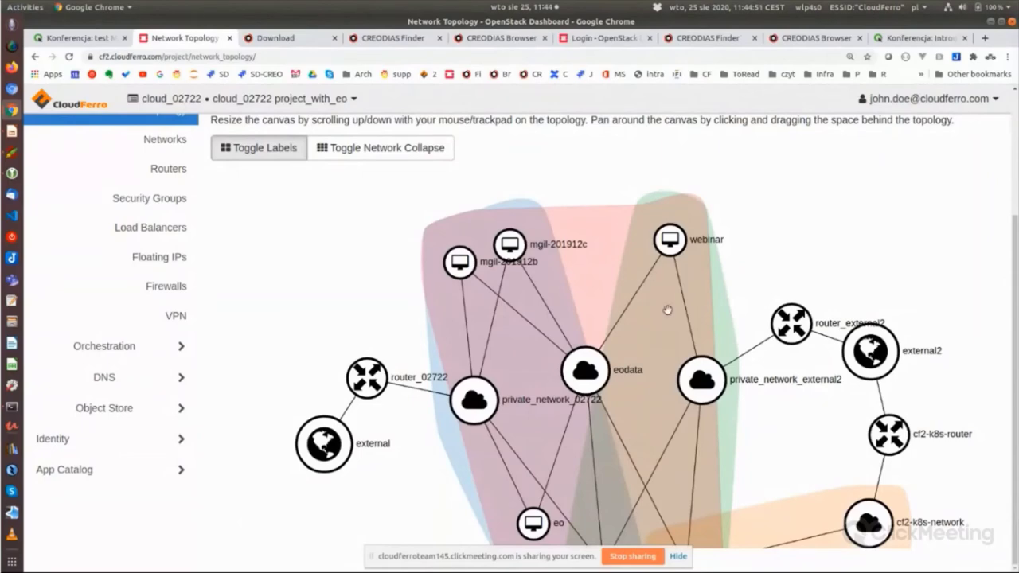
drag(663, 234, 651, 236)
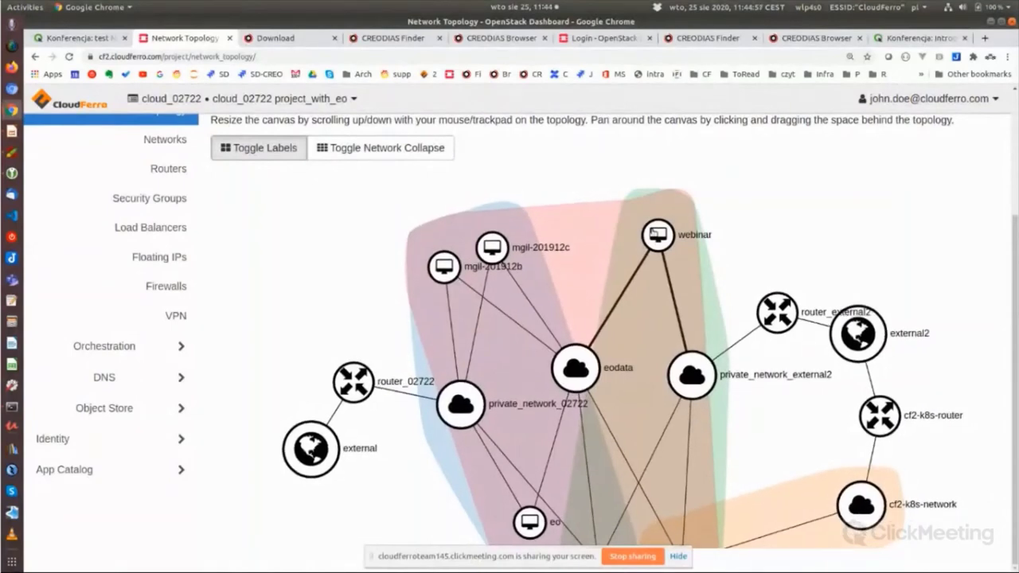
click(657, 234)
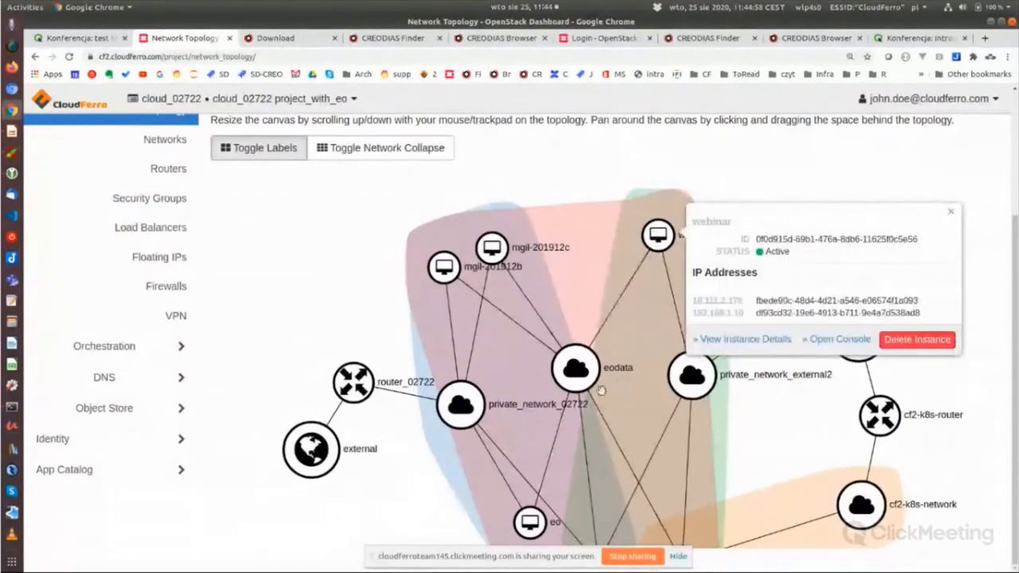
click(692, 376)
click(693, 374)
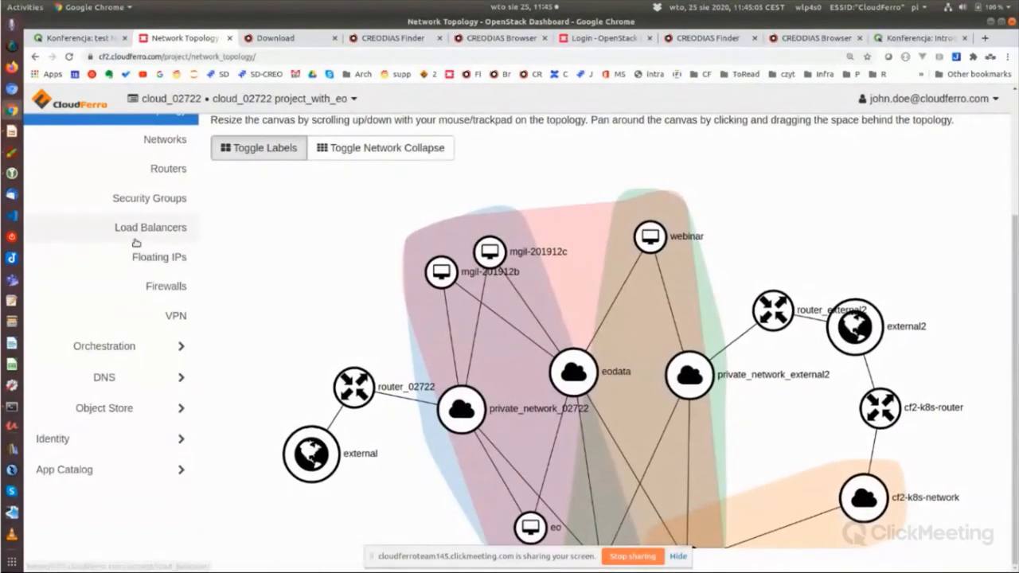
scroll(52, 255, up, 1)
scroll(52, 255, up, 2)
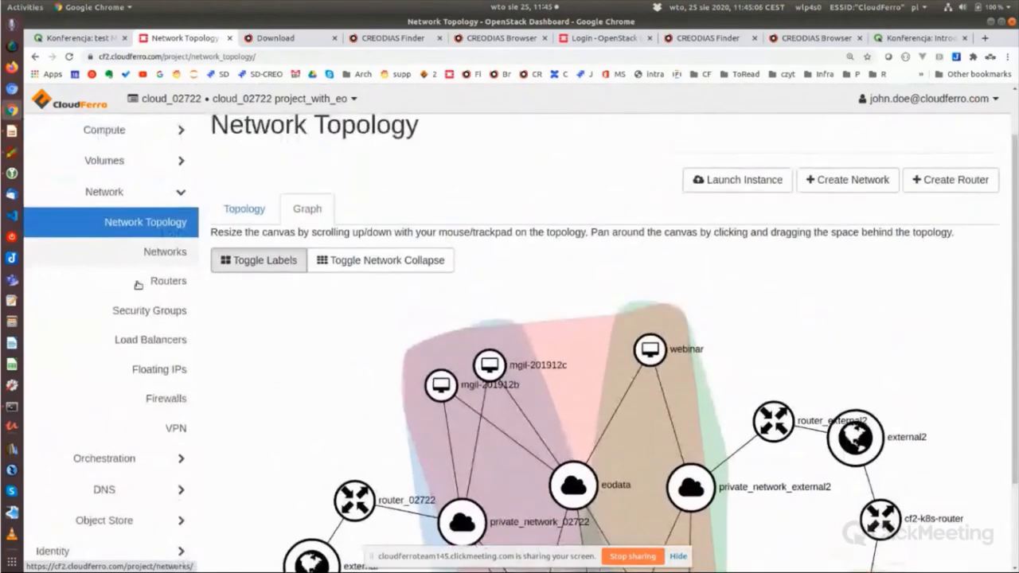
- Browse the project's Routers and Networks pages, then open its Security Groups list
click(157, 283)
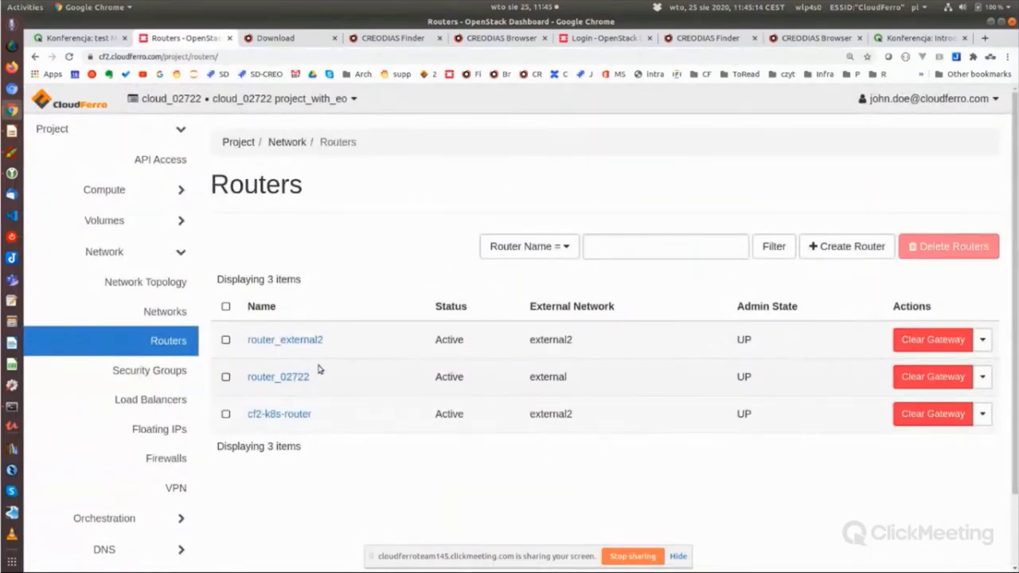
key(alt+Left)
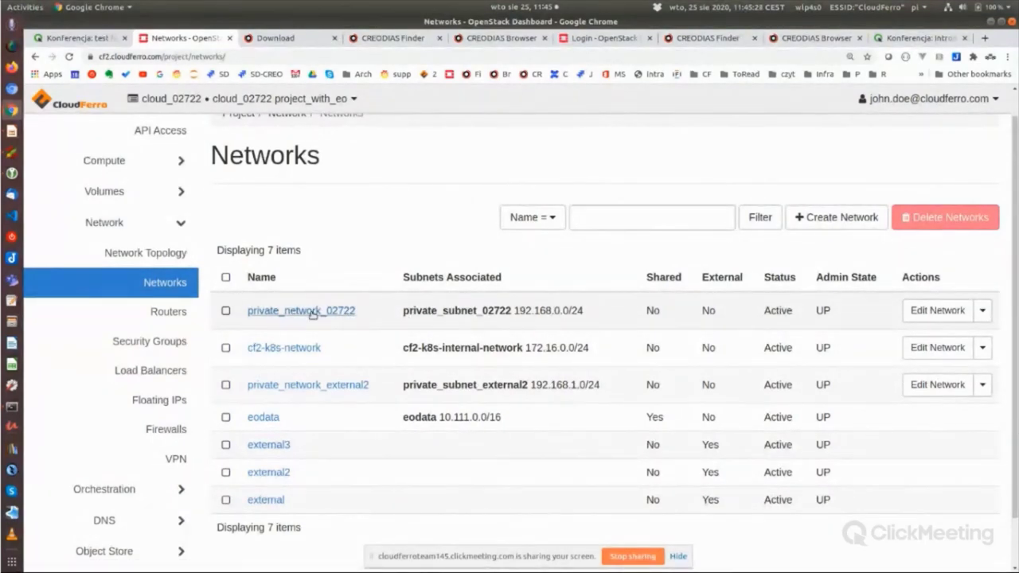
click(155, 342)
scroll(360, 354, down, 3)
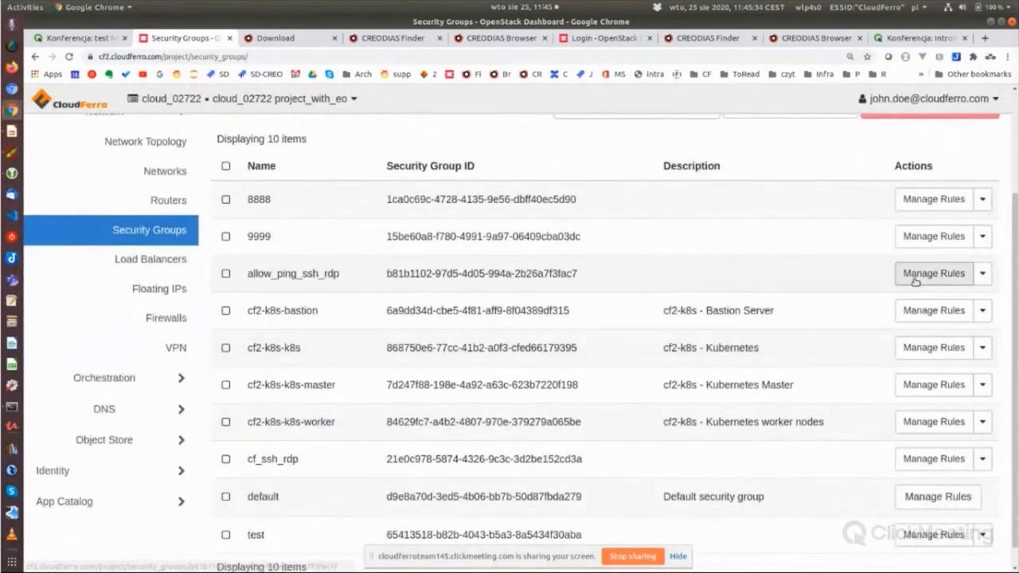
- Review the ICMP, SSH and RDP rules of allow_ping_ssh_rdp, then open a new browser tab
click(914, 283)
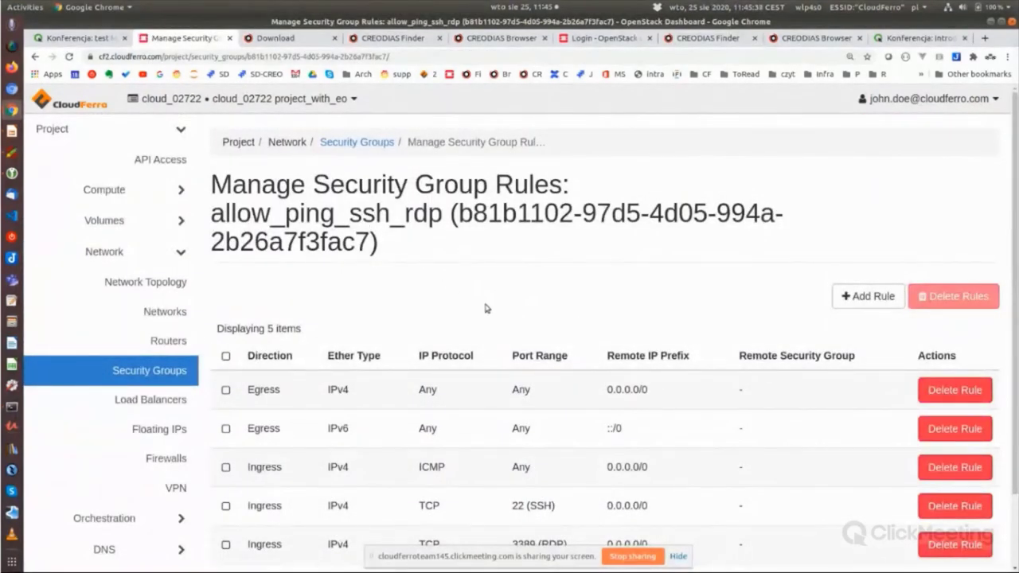
scroll(484, 279, down, 2)
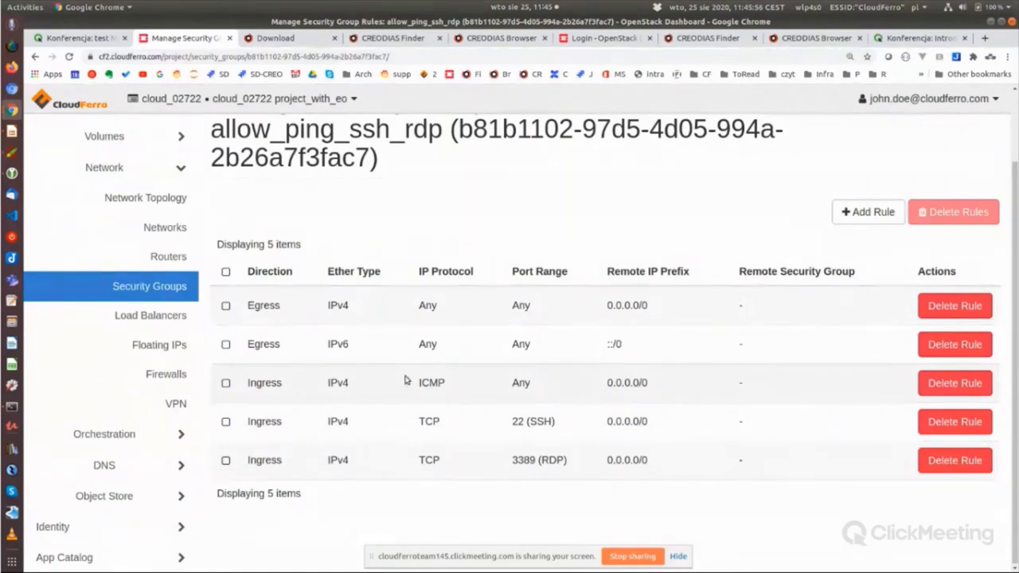
drag(408, 380, 450, 386)
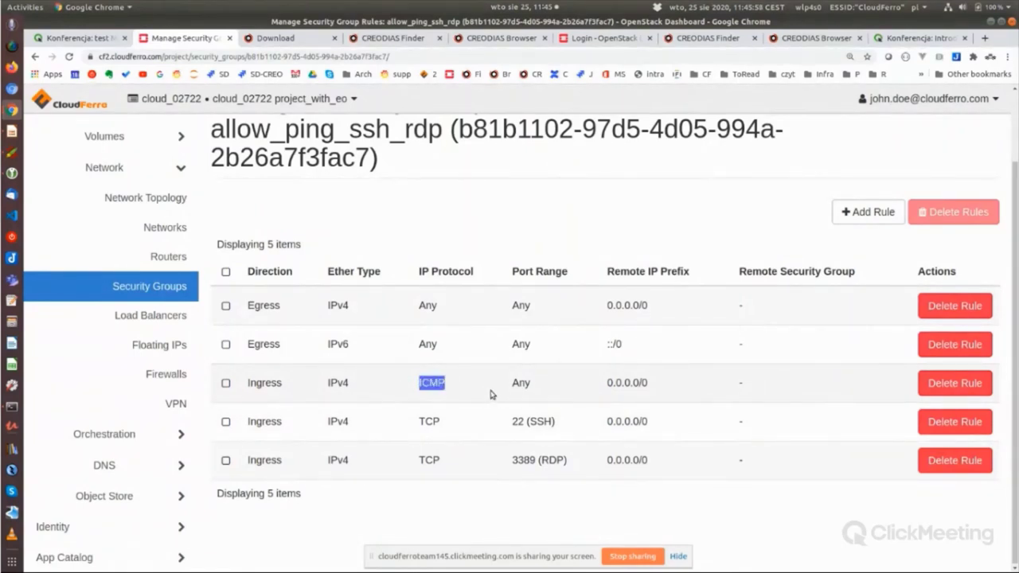
click(519, 495)
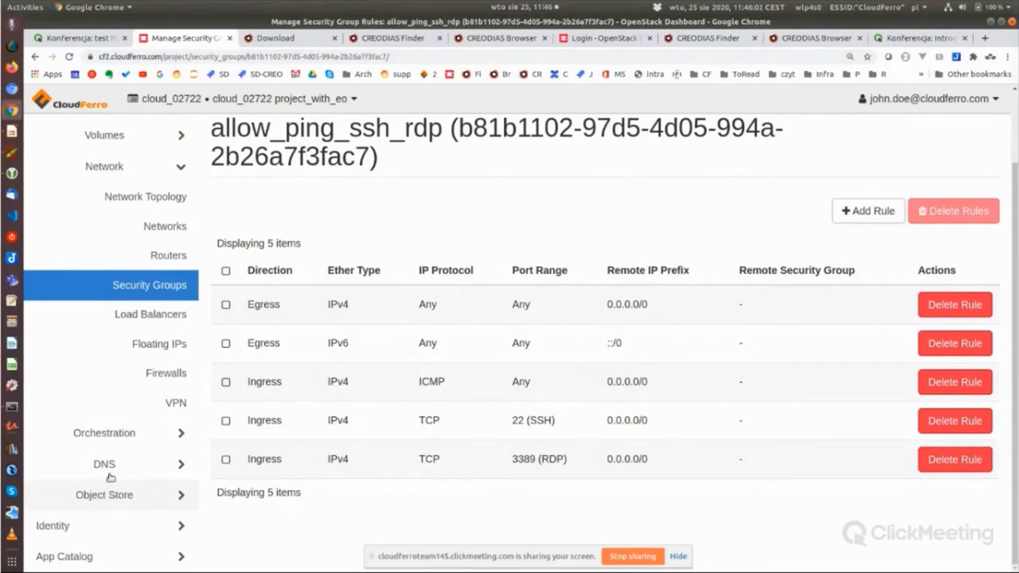
scroll(127, 461, up, 2)
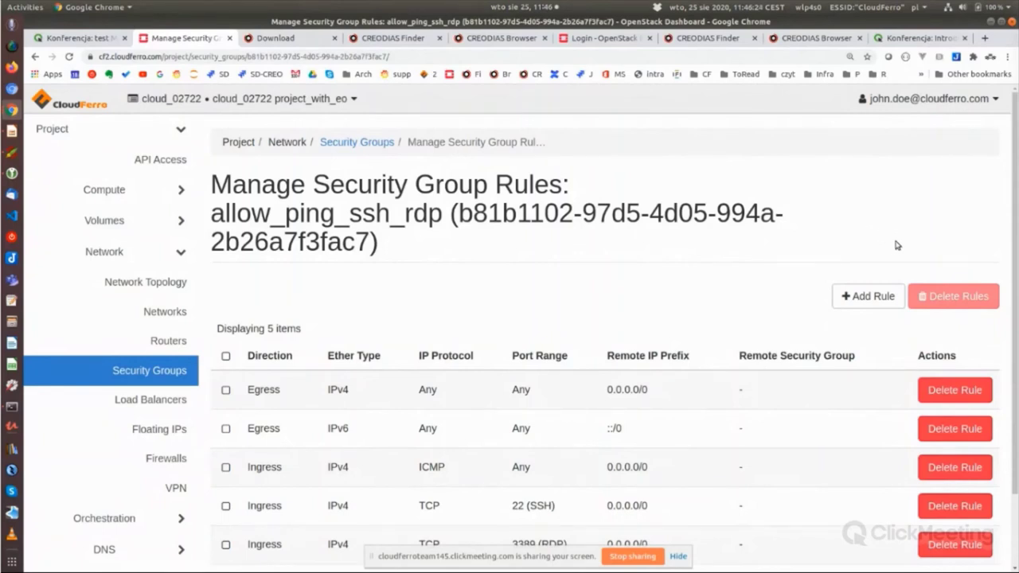
click(984, 38)
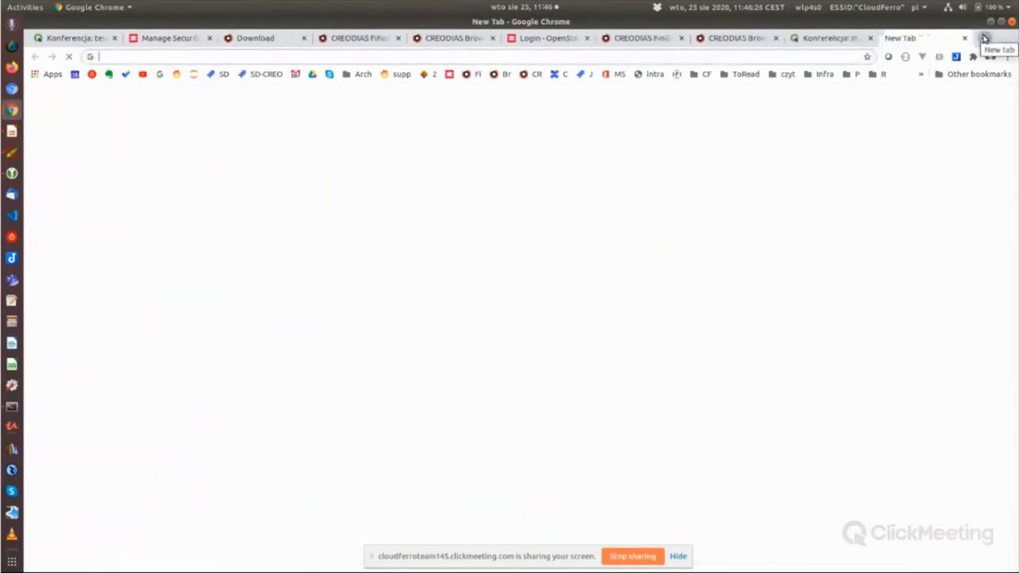
- Load creodias.eu from the CR bookmark and browse past the S2 Scenes sample to the Pricing tiles
click(528, 74)
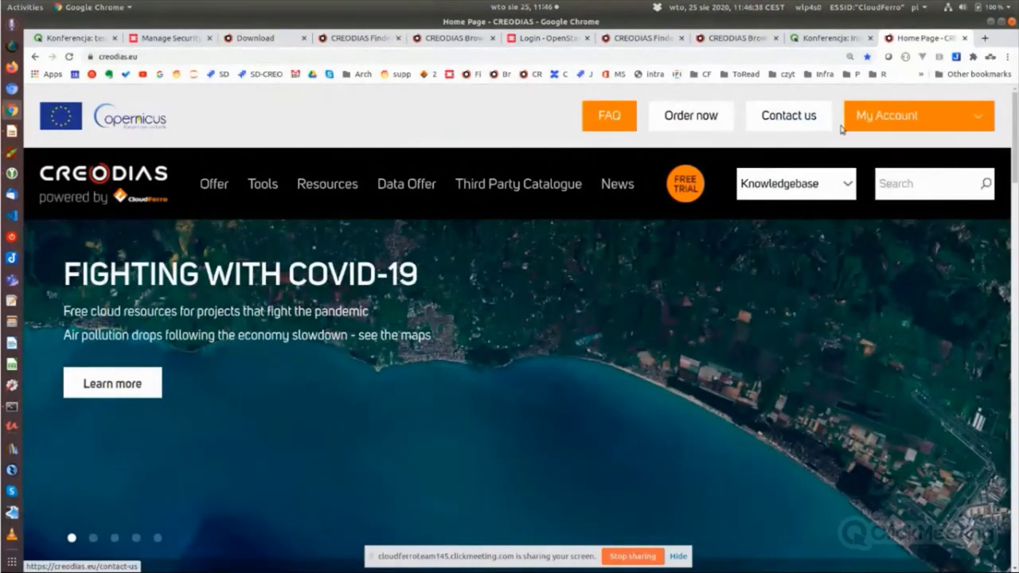
scroll(473, 284, down, 1)
scroll(473, 284, down, 2)
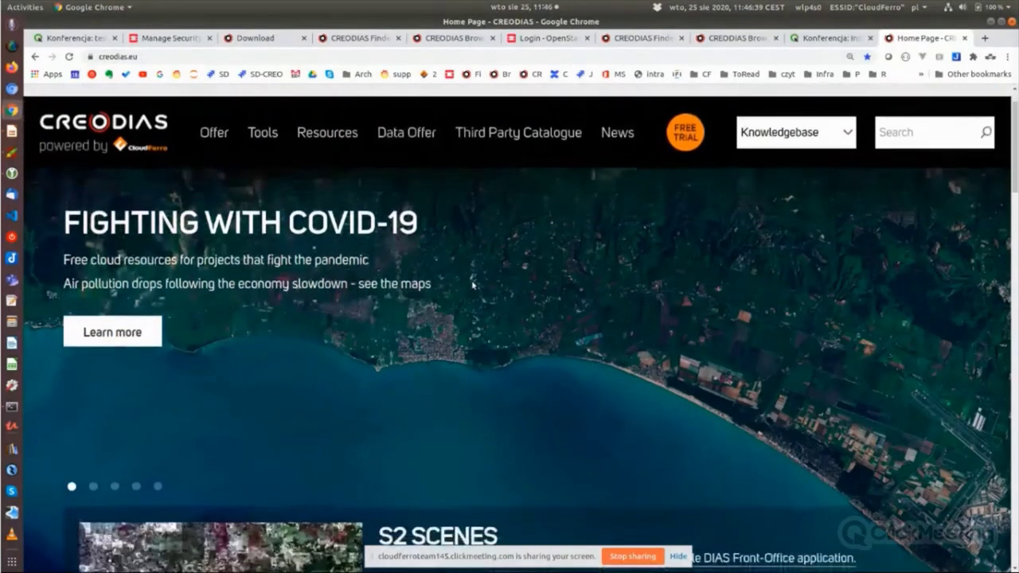
scroll(464, 221, up, 3)
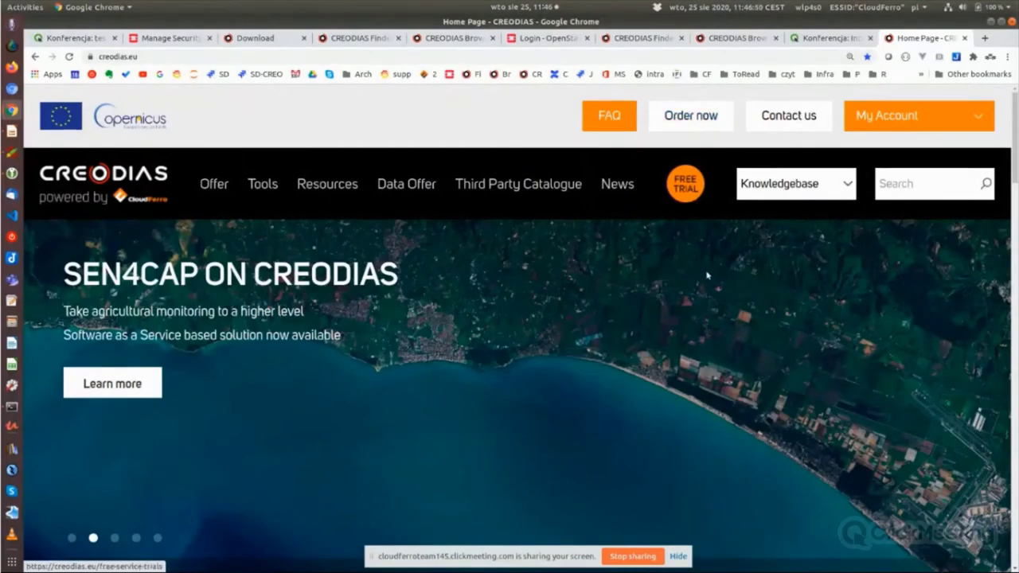
scroll(847, 297, down, 5)
scroll(847, 296, down, 10)
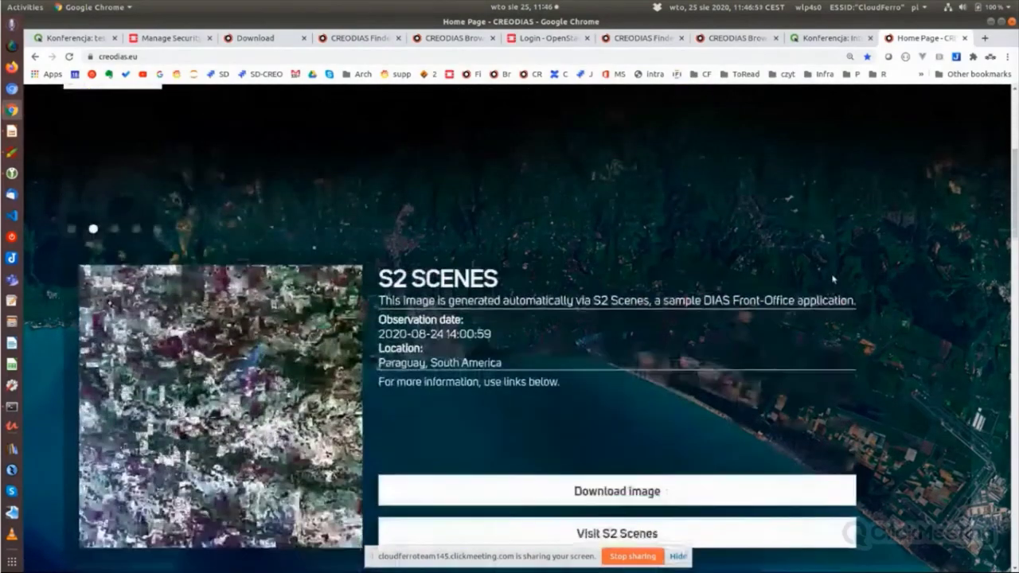
scroll(832, 276, down, 3)
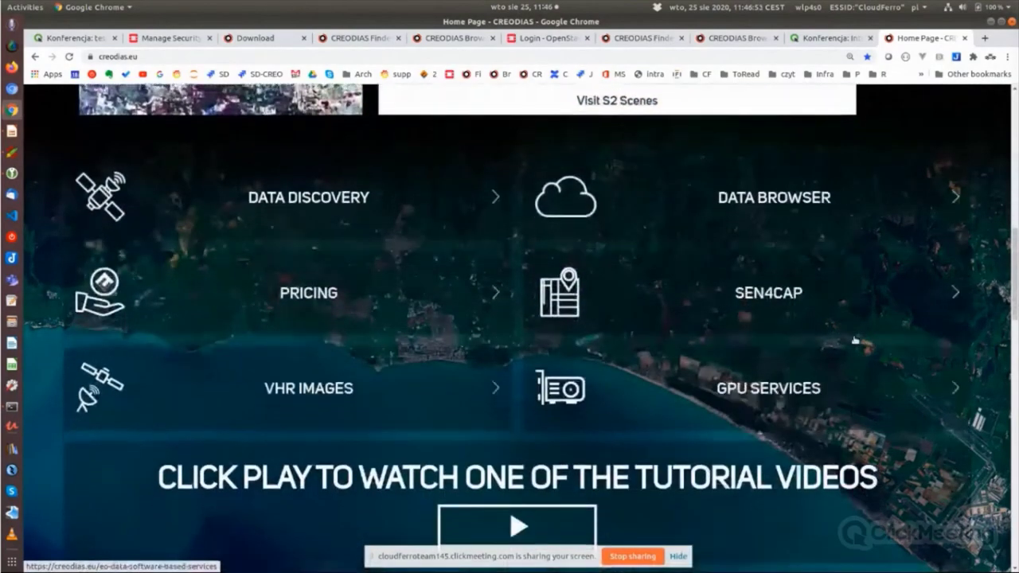
scroll(858, 335, up, 2)
scroll(857, 335, up, 4)
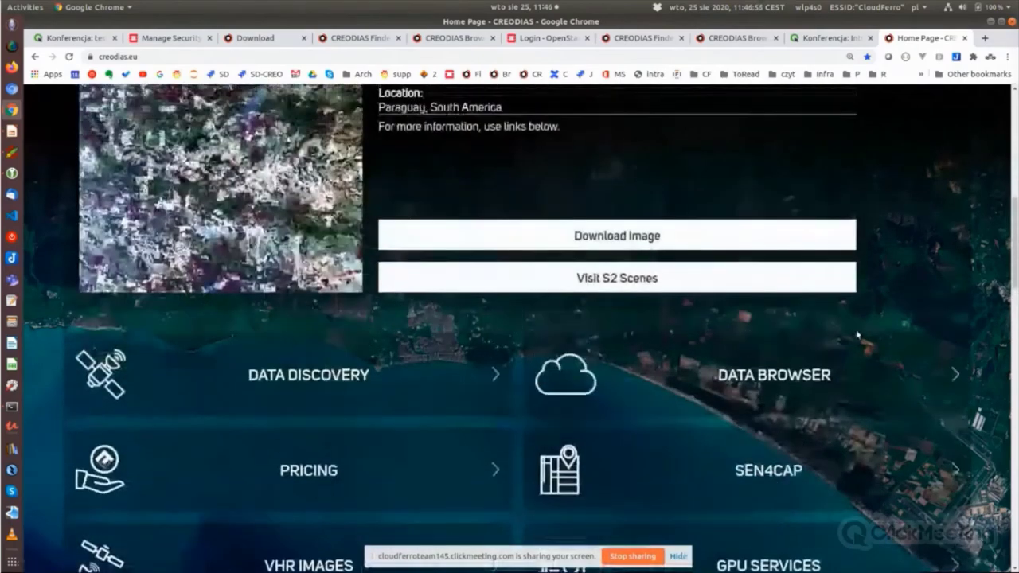
scroll(360, 342, down, 3)
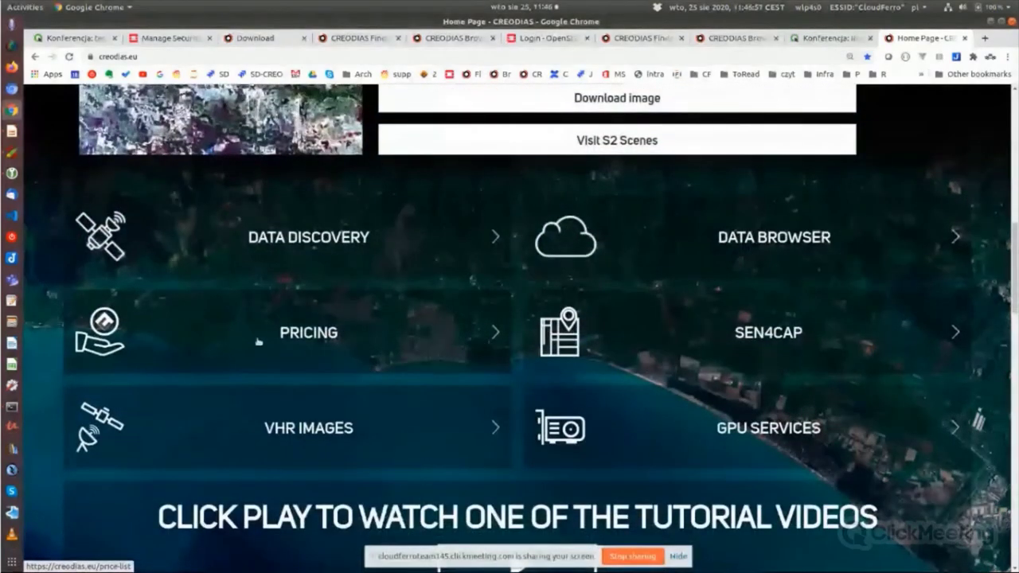
scroll(267, 339, down, 1)
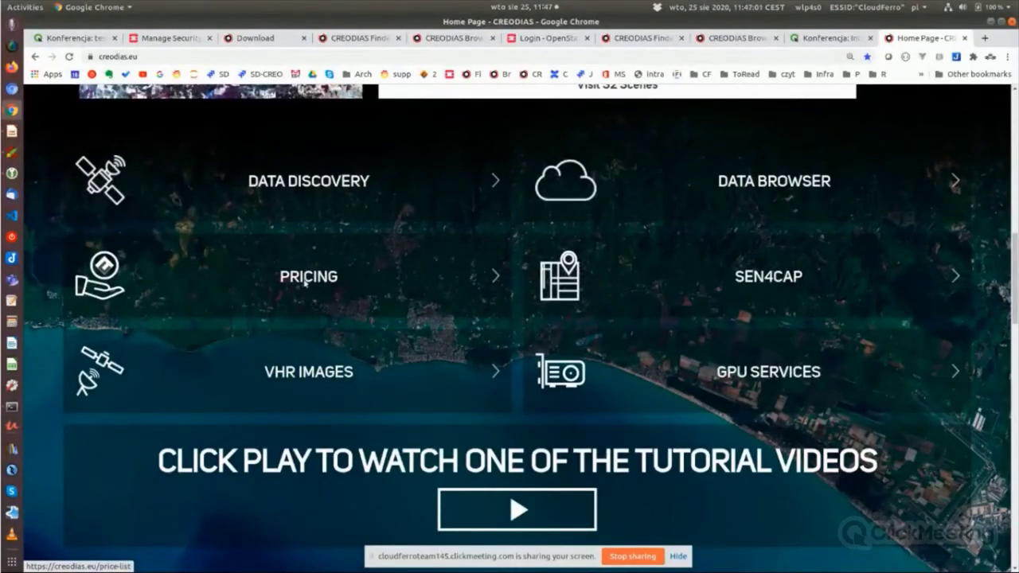
click(305, 283)
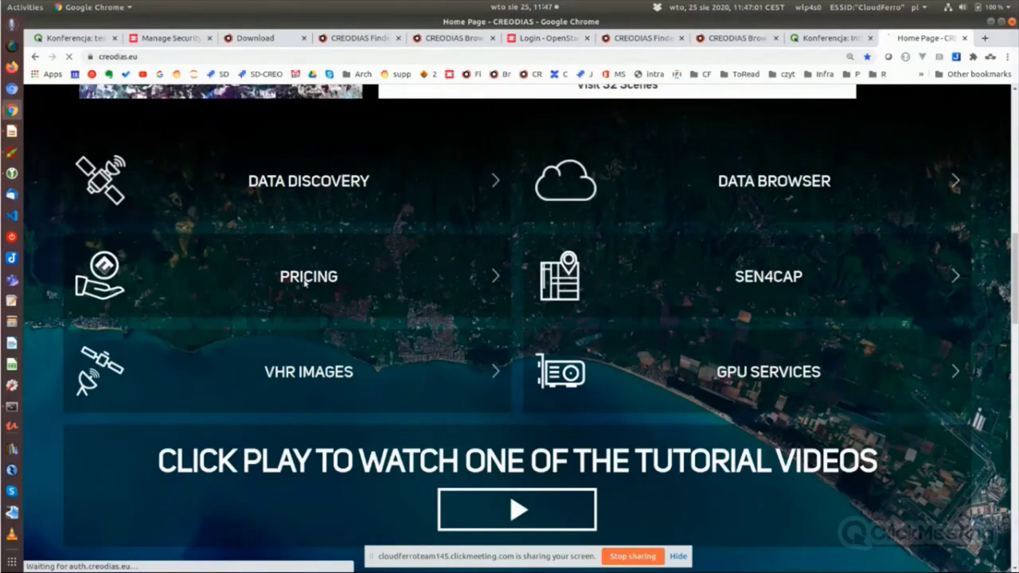
scroll(705, 390, down, 3)
scroll(653, 372, down, 2)
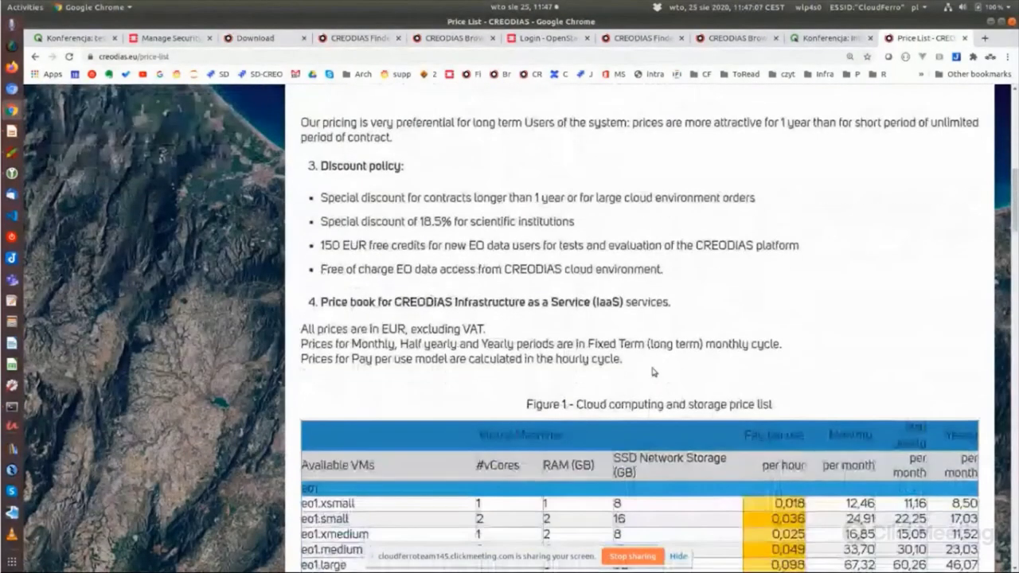
scroll(652, 372, up, 2)
scroll(458, 320, down, 4)
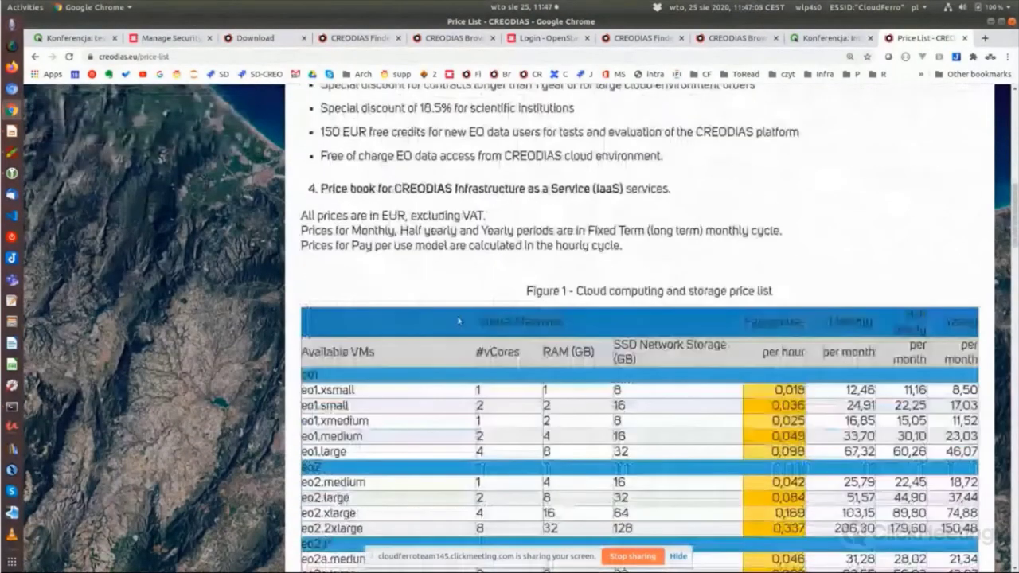
scroll(459, 321, down, 3)
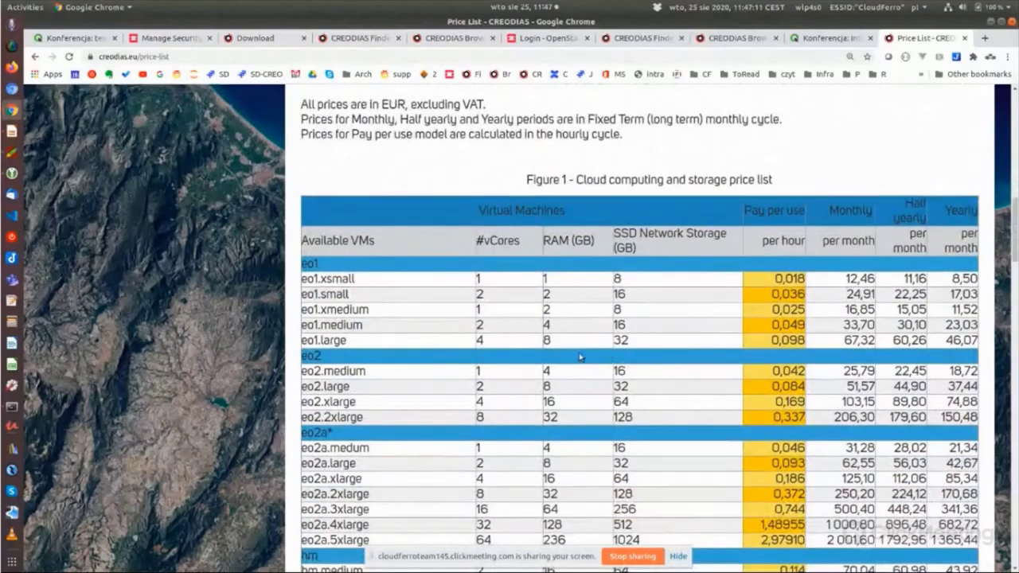
scroll(468, 338, up, 1)
scroll(468, 338, down, 1)
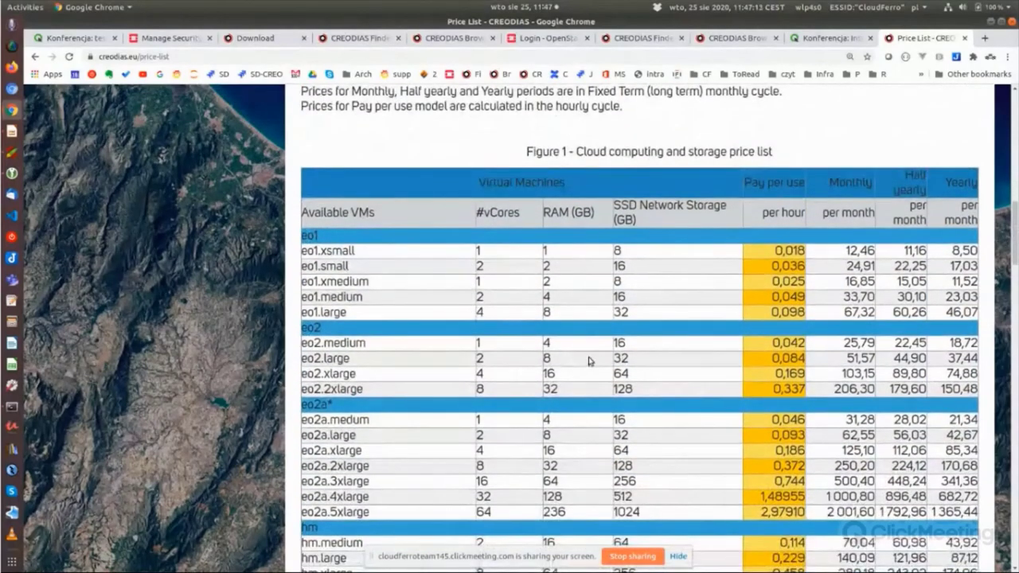
scroll(593, 358, up, 3)
scroll(601, 354, up, 4)
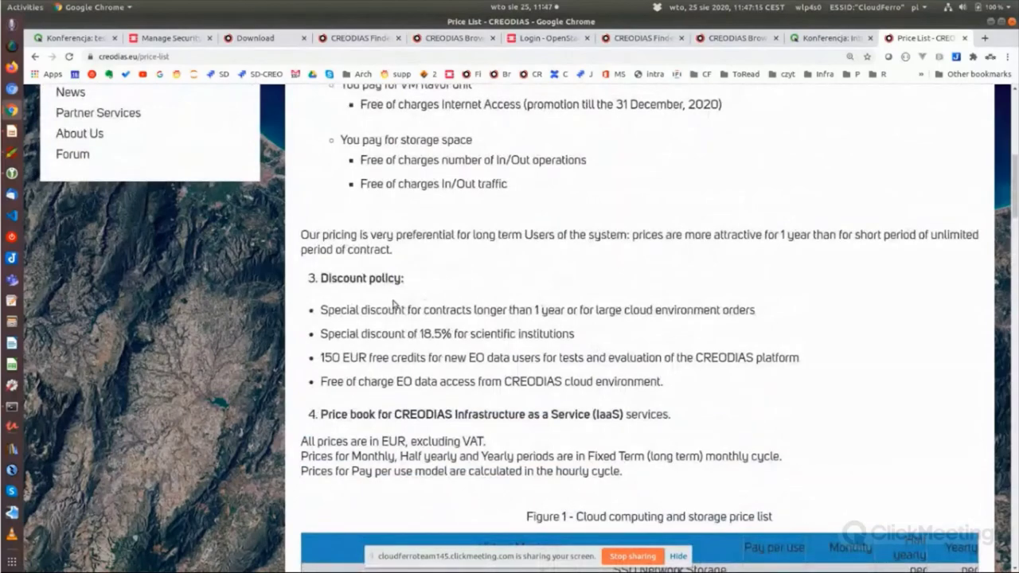
scroll(726, 408, down, 5)
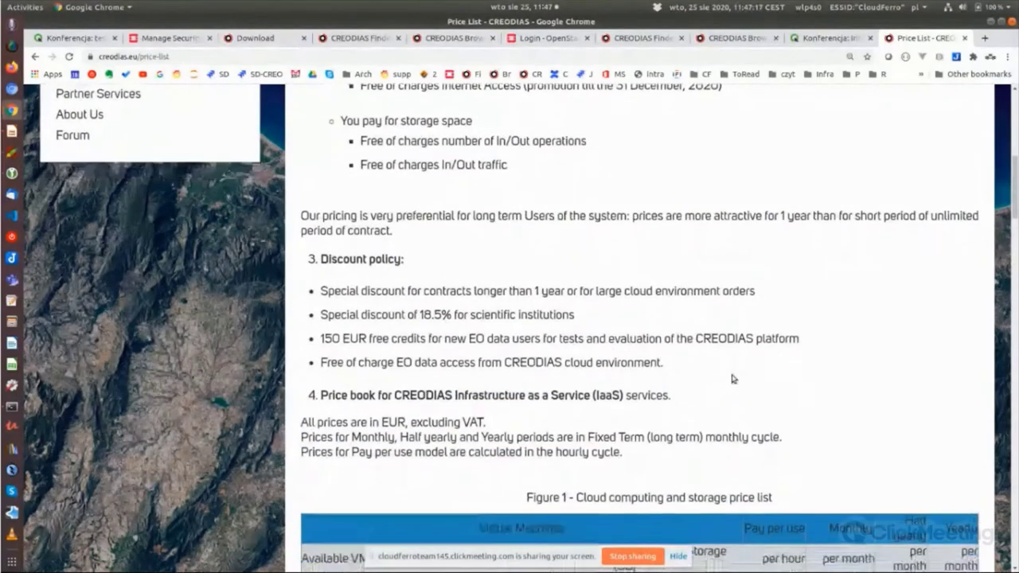
scroll(724, 374, down, 6)
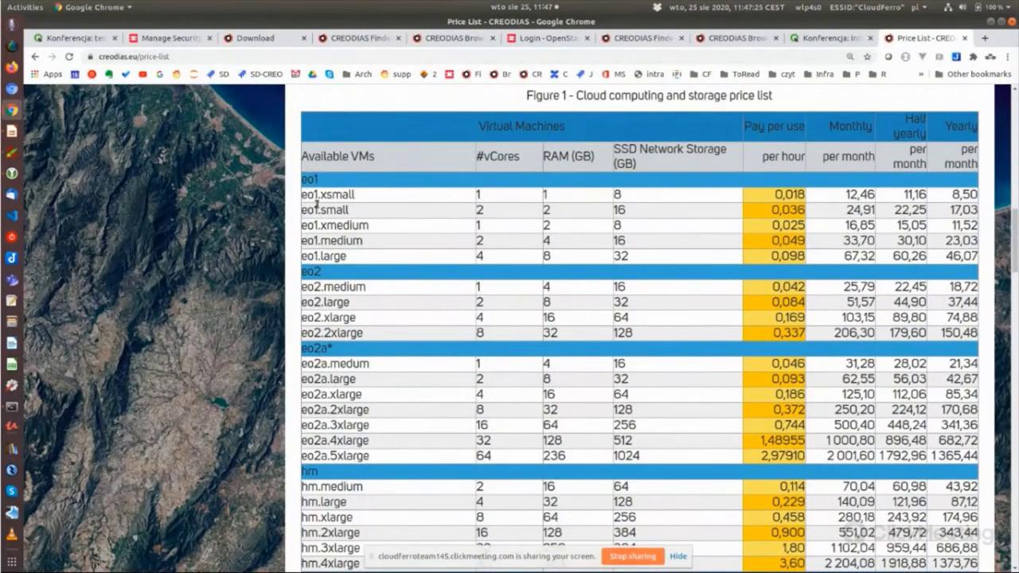
drag(317, 199, 355, 195)
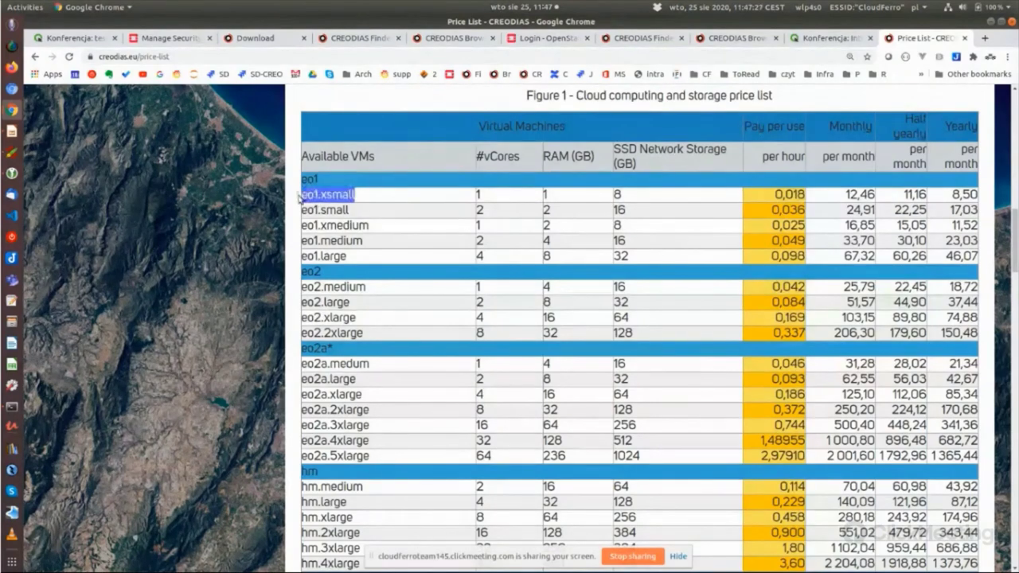
triple_click(421, 224)
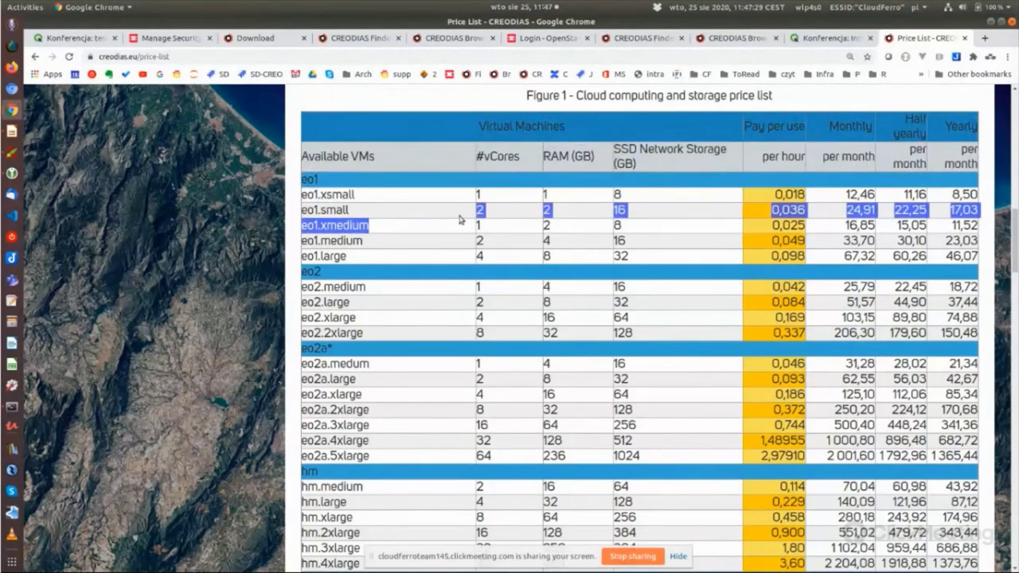
click(379, 226)
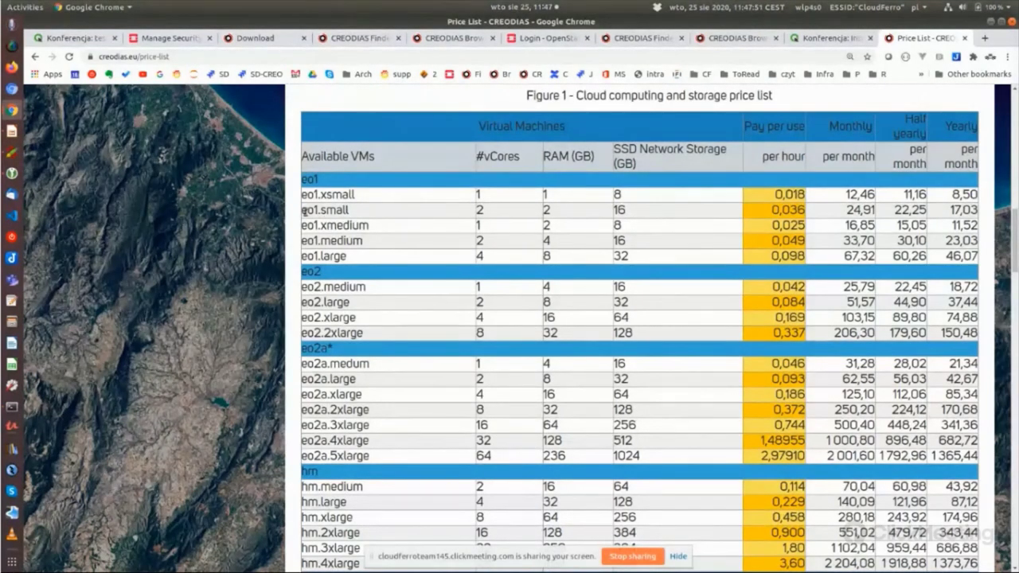
drag(304, 210, 648, 211)
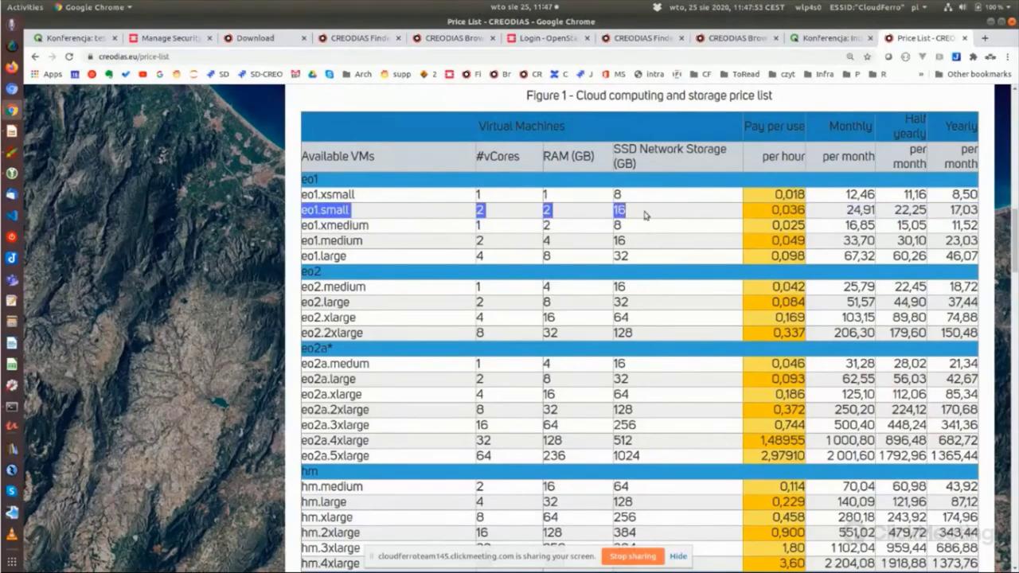
click(660, 229)
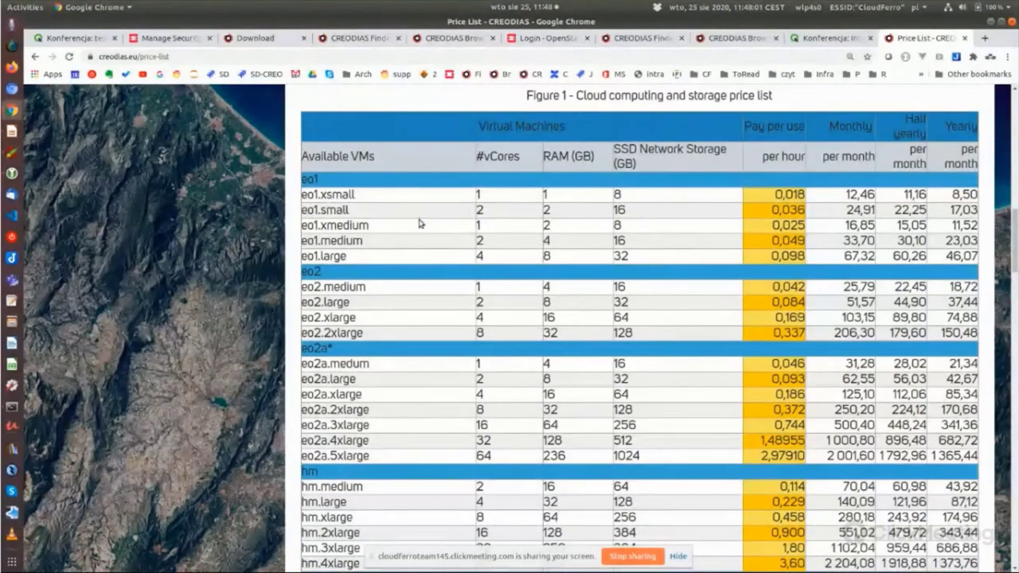
scroll(474, 292, down, 2)
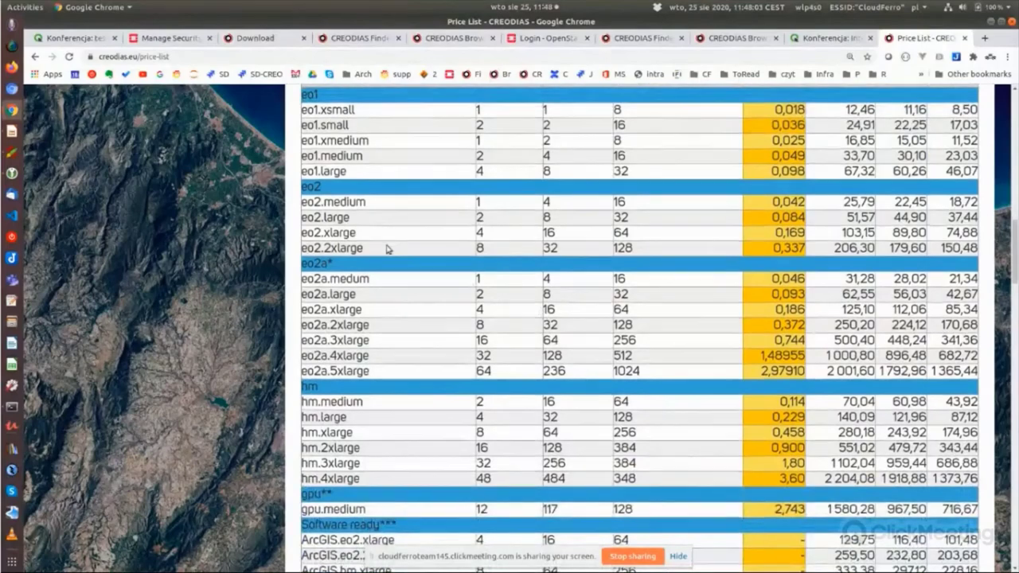
scroll(387, 249, down, 2)
scroll(388, 249, down, 2)
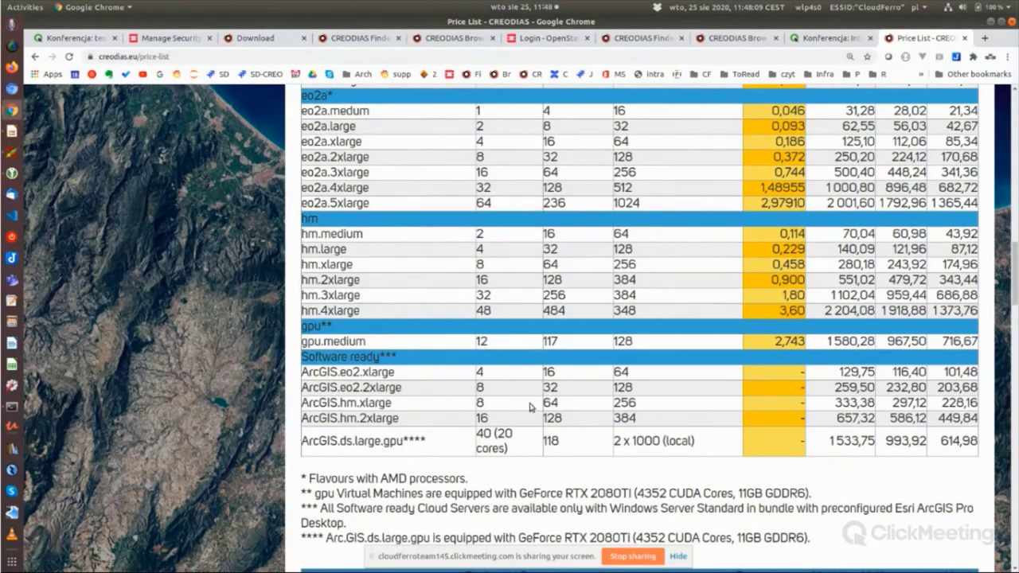
scroll(529, 407, up, 15)
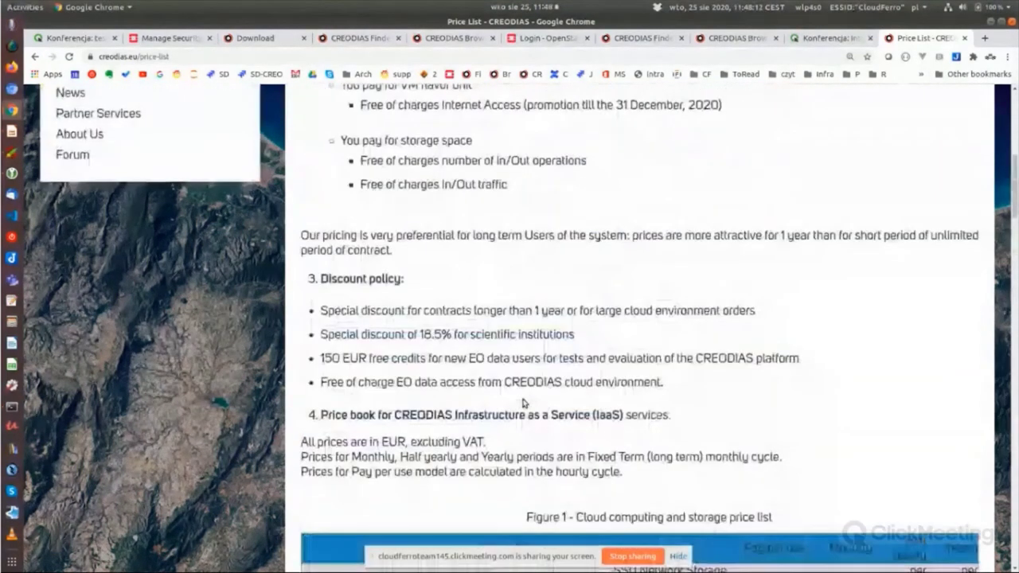
scroll(524, 403, up, 10)
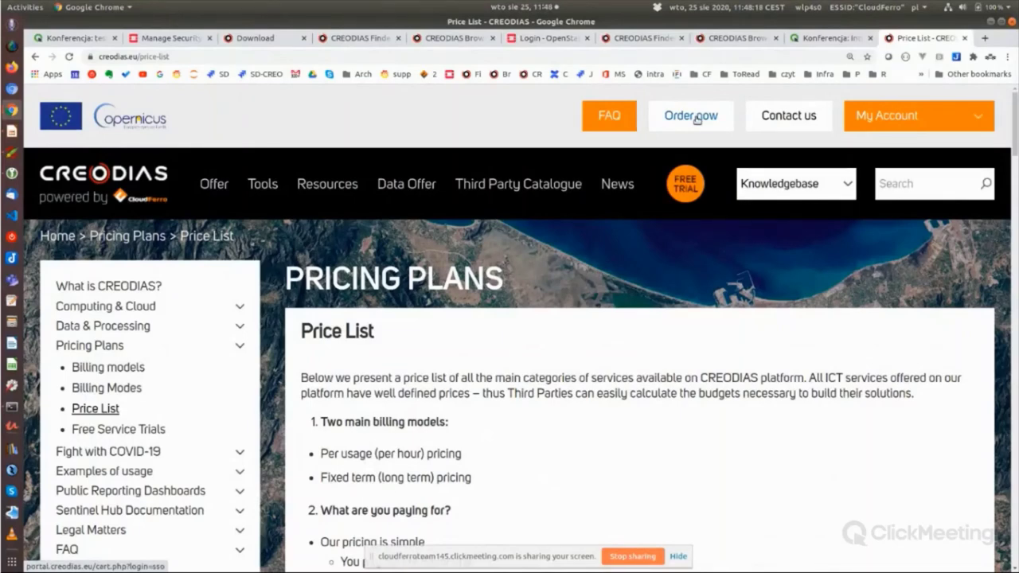
- Open the Standard Cloud Servers order page, zoomed in, and browse its offers
click(697, 119)
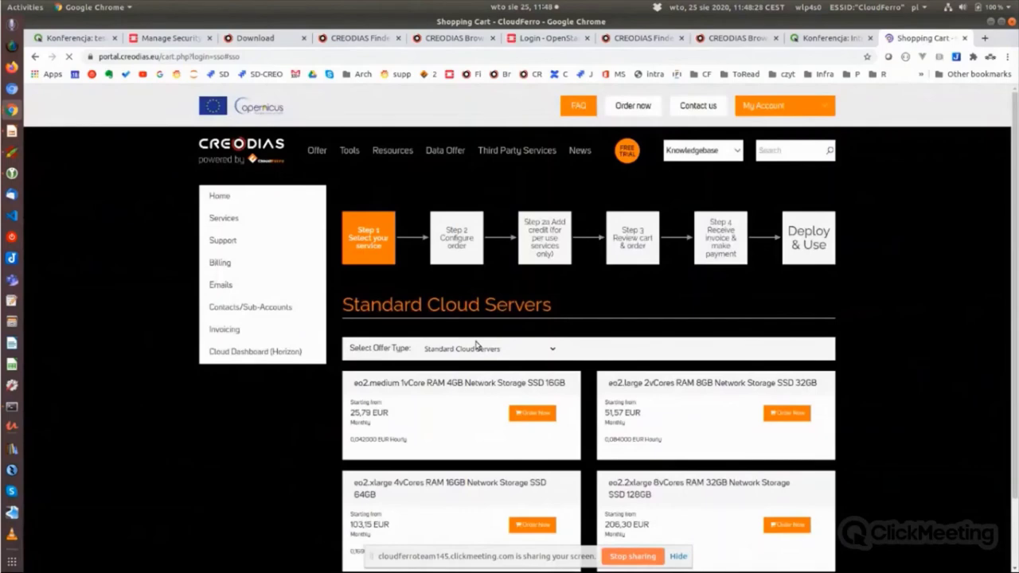
key(ctrl+plus)
key(ctrl+plus)
key(ctrl+plus)
scroll(381, 324, down, 2)
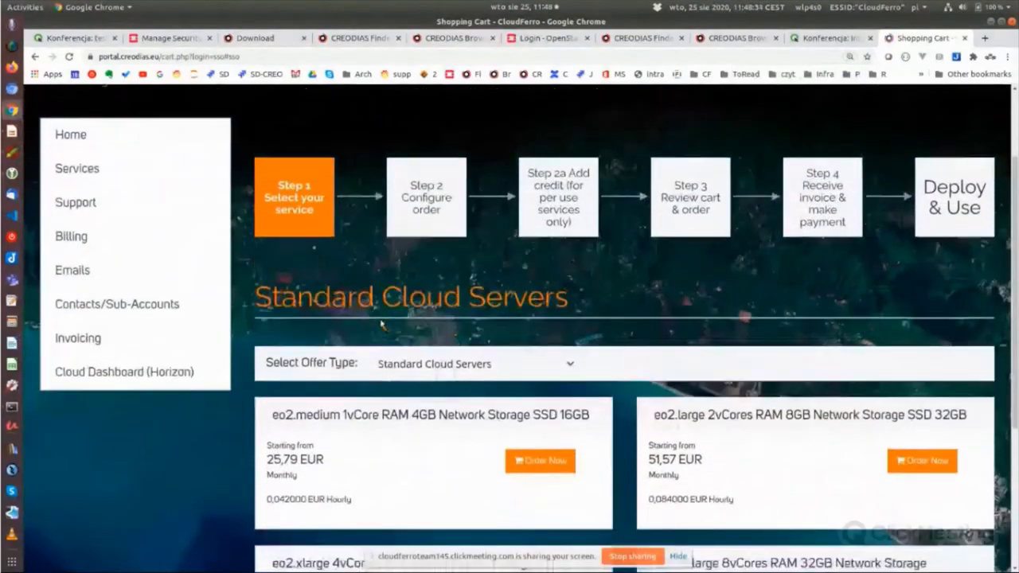
scroll(381, 324, down, 1)
scroll(249, 325, up, 1)
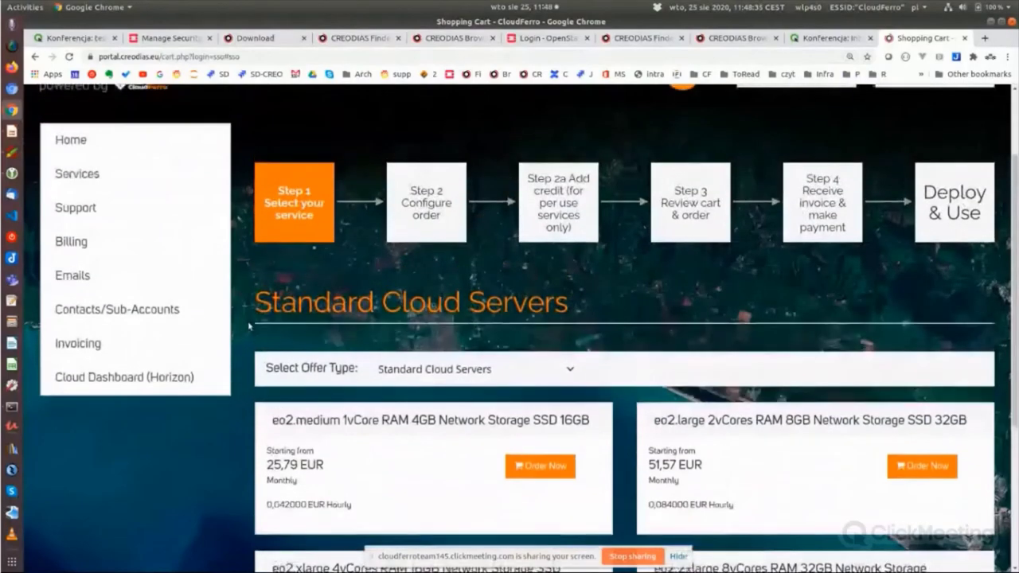
scroll(249, 325, up, 1)
scroll(498, 344, down, 1)
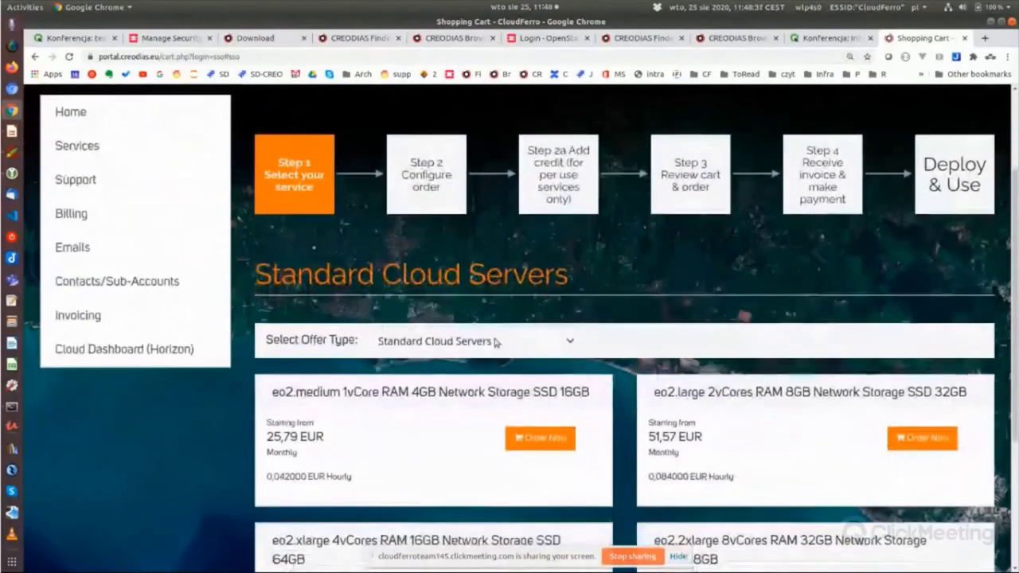
- Review the Select Offer Type options unchanged, then return to the allow_ping_ssh_rdp security group rules
click(563, 344)
click(567, 342)
scroll(535, 285, down, 1)
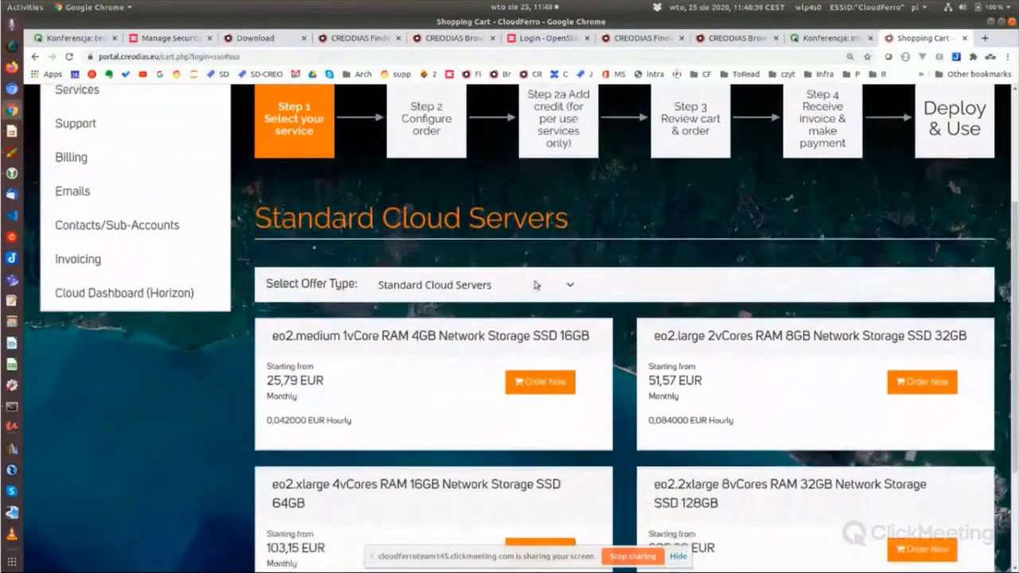
scroll(637, 291, down, 1)
click(572, 231)
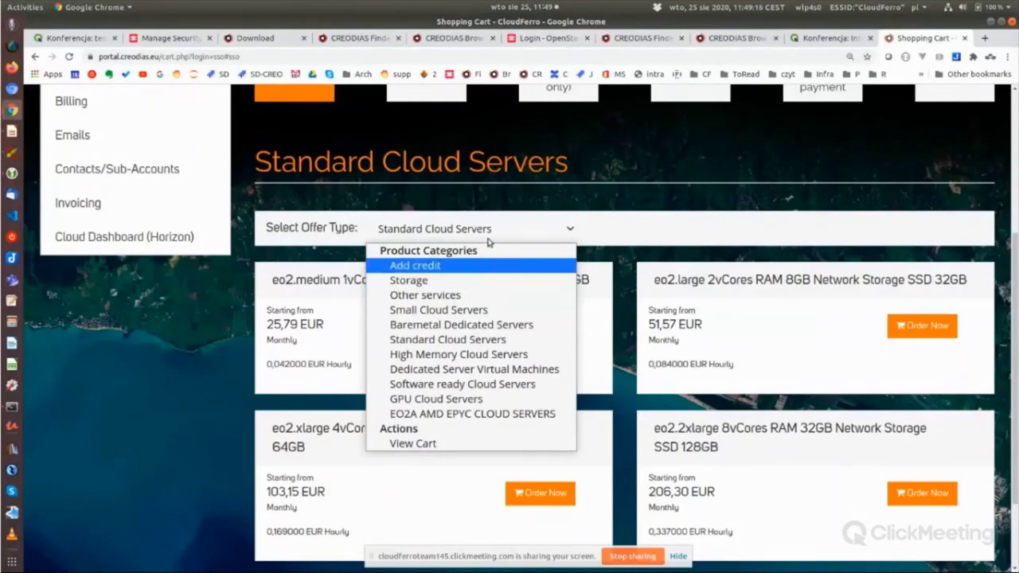
click(623, 173)
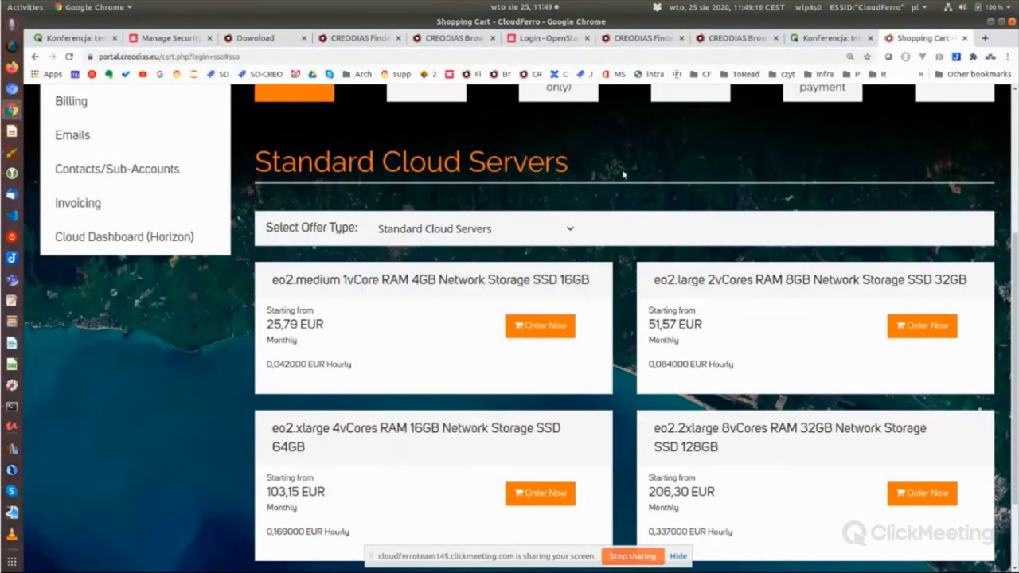
click(545, 40)
click(147, 42)
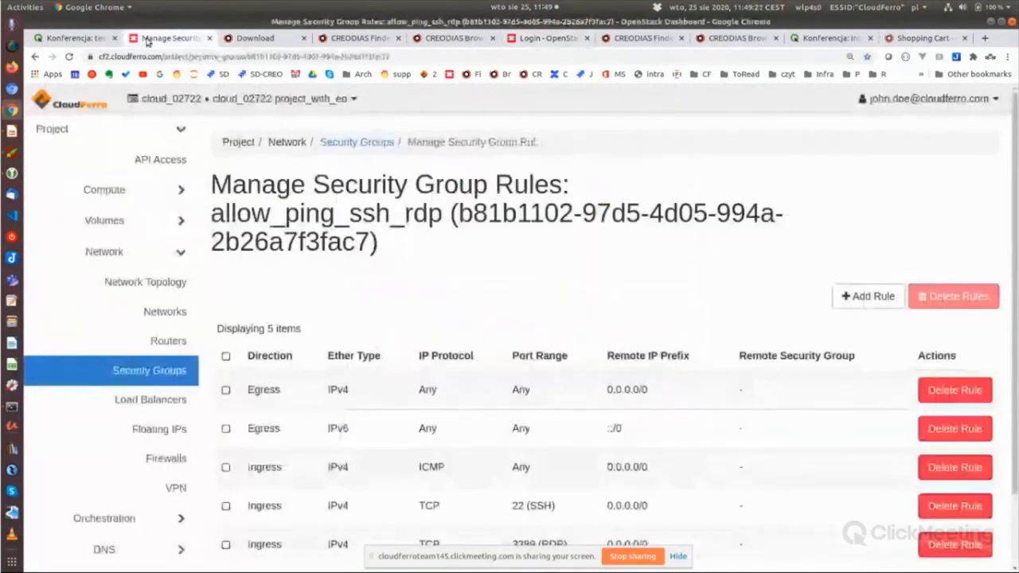
- Show the project's instance list under Compute > Instances, with the page enlarged
click(117, 203)
click(179, 254)
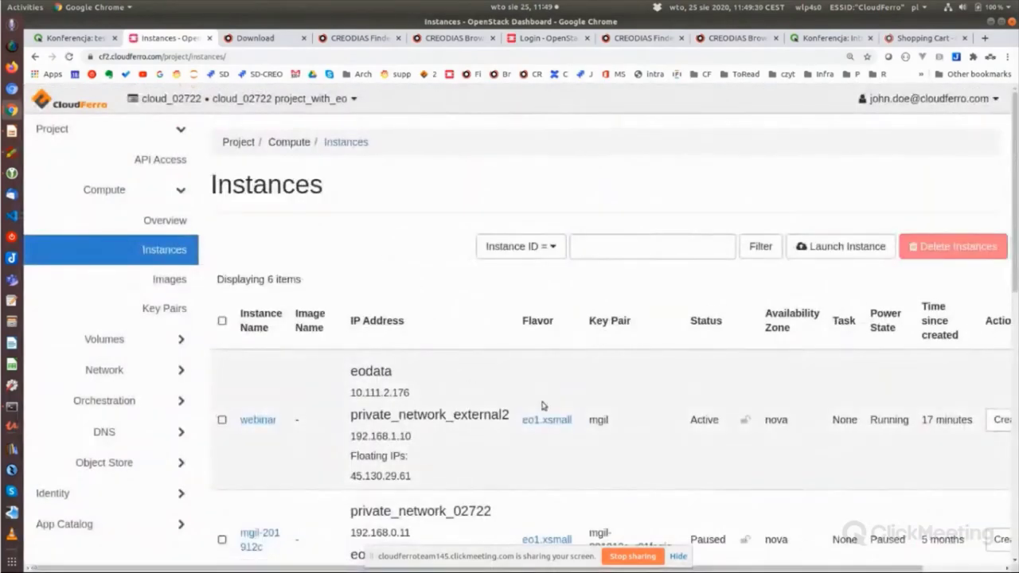
scroll(589, 413, down, 2)
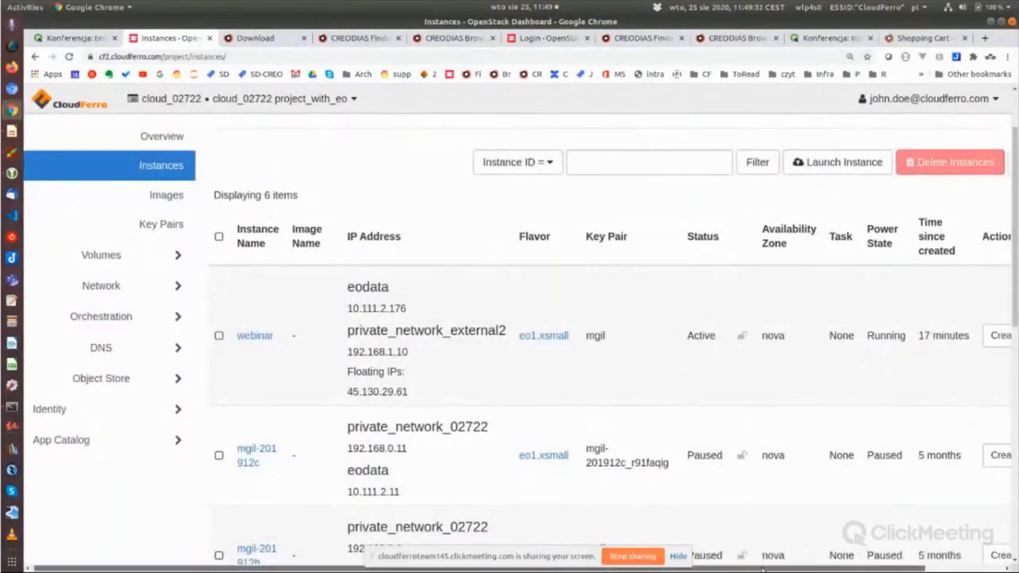
scroll(763, 570, right, 2)
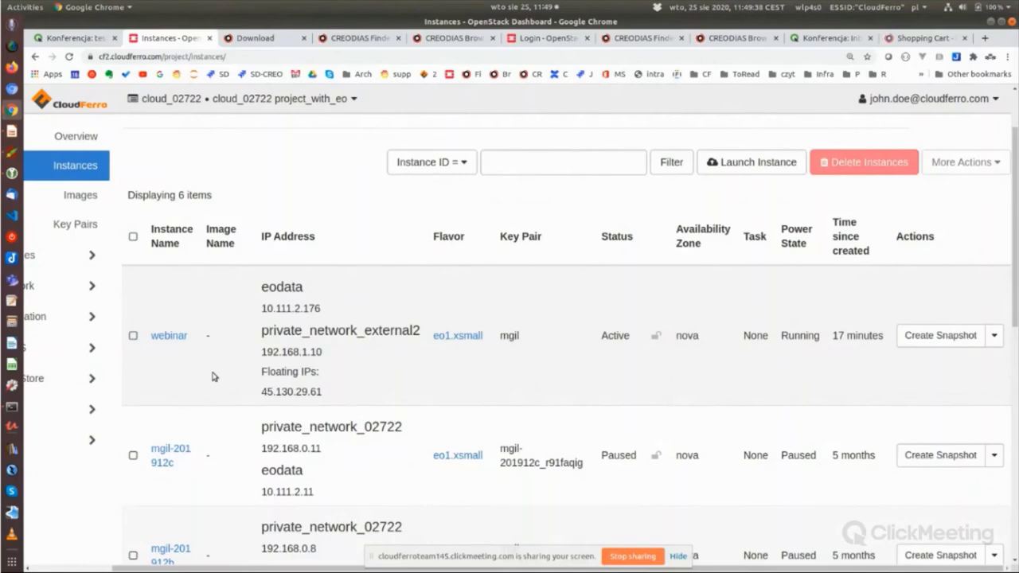
key(ctrl+plus)
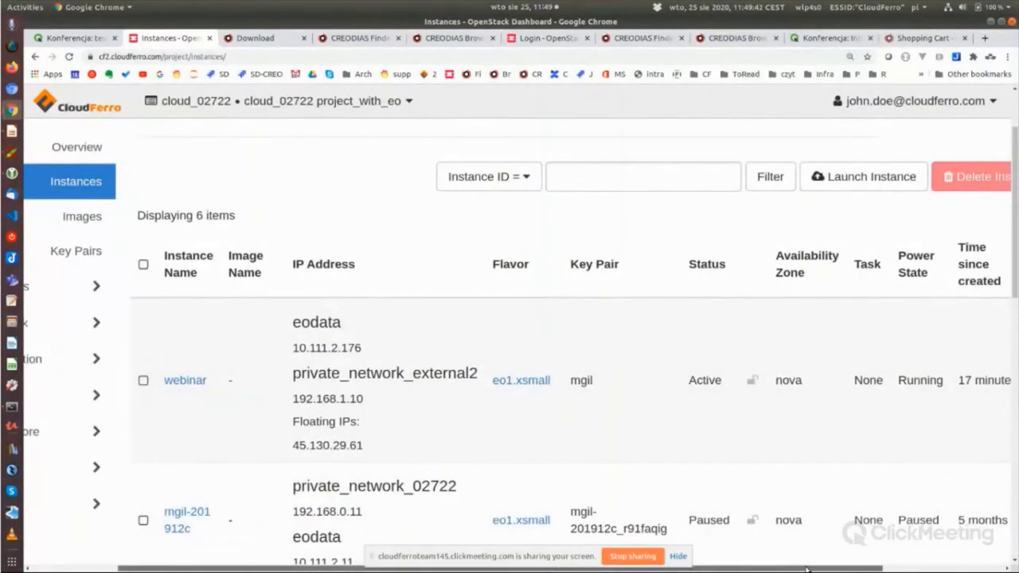
- Highlight the webinar instance's Running state and bring up its actions, including Shut Off and Delete Instance
drag(806, 568, 883, 568)
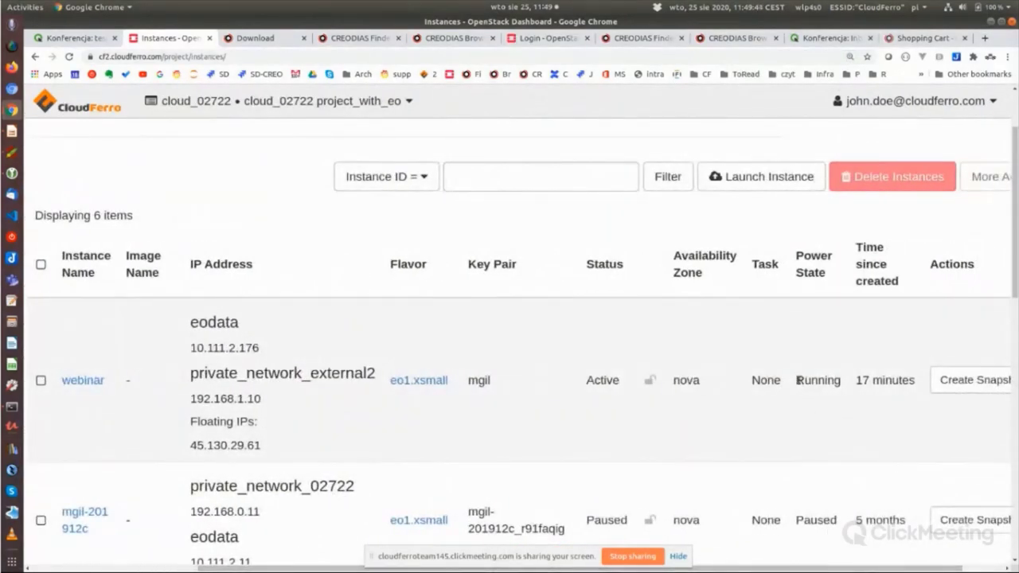
drag(796, 380, 843, 382)
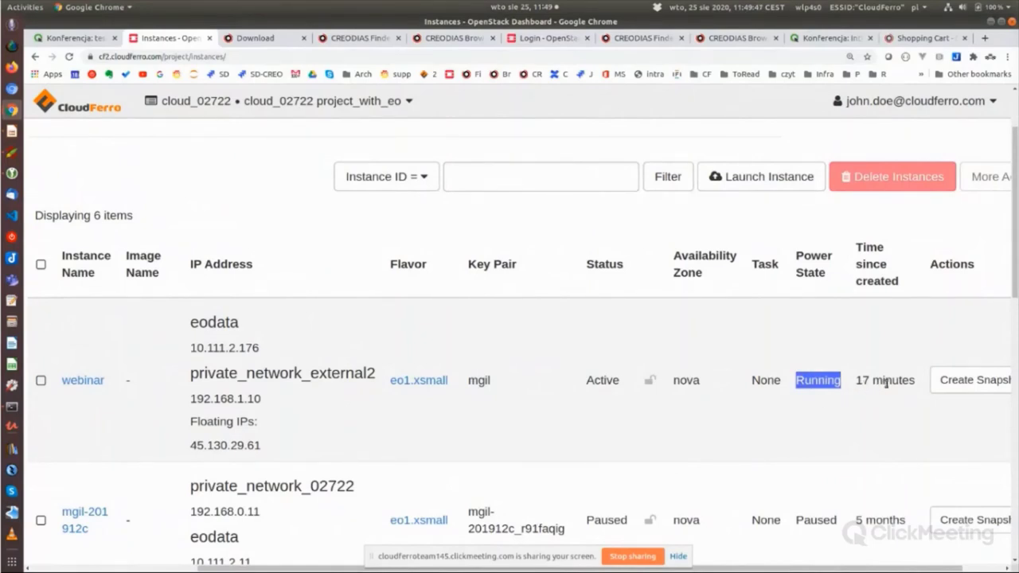
scroll(956, 394, right, 2)
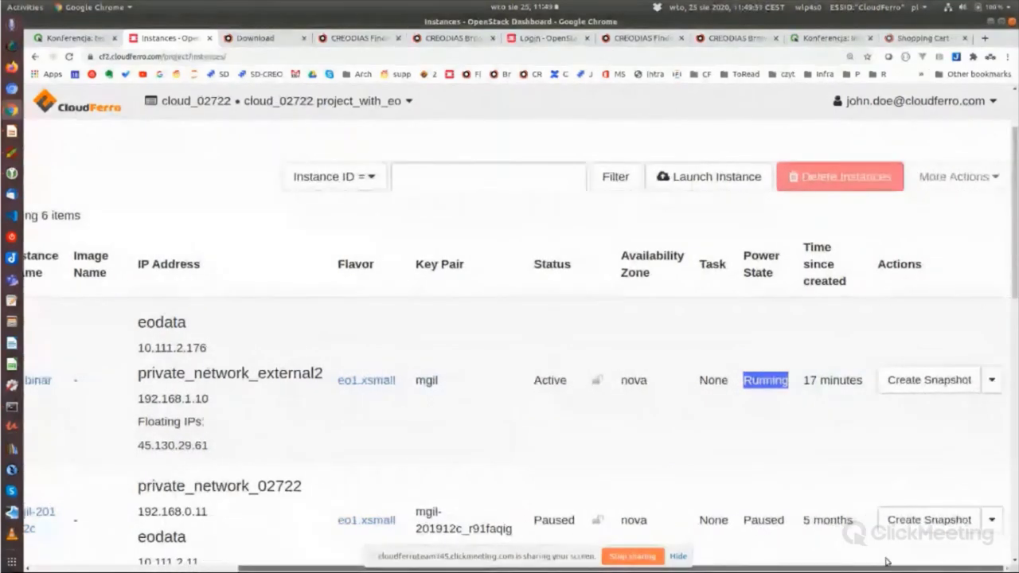
click(992, 381)
scroll(784, 347, down, 2)
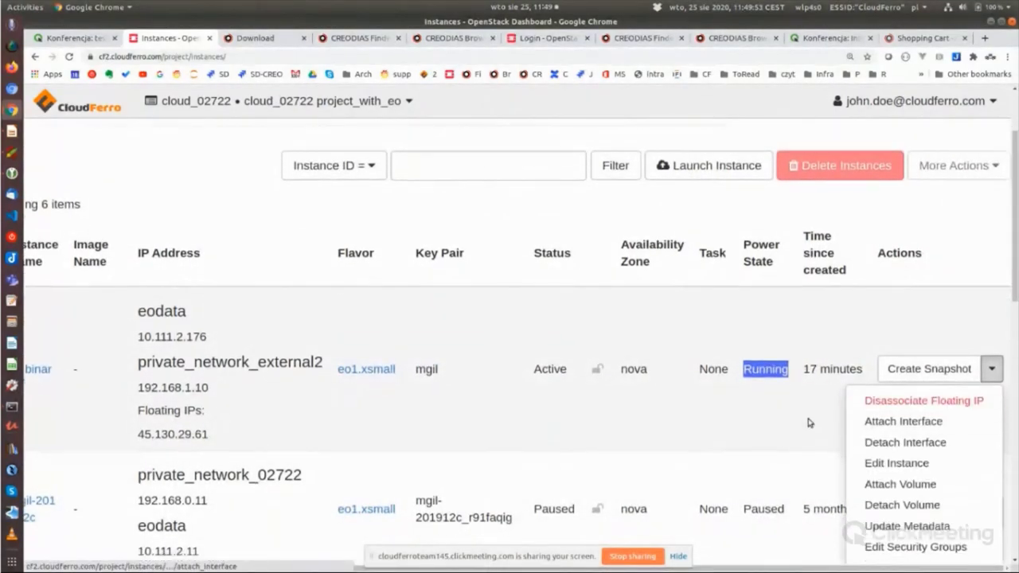
scroll(784, 347, down, 4)
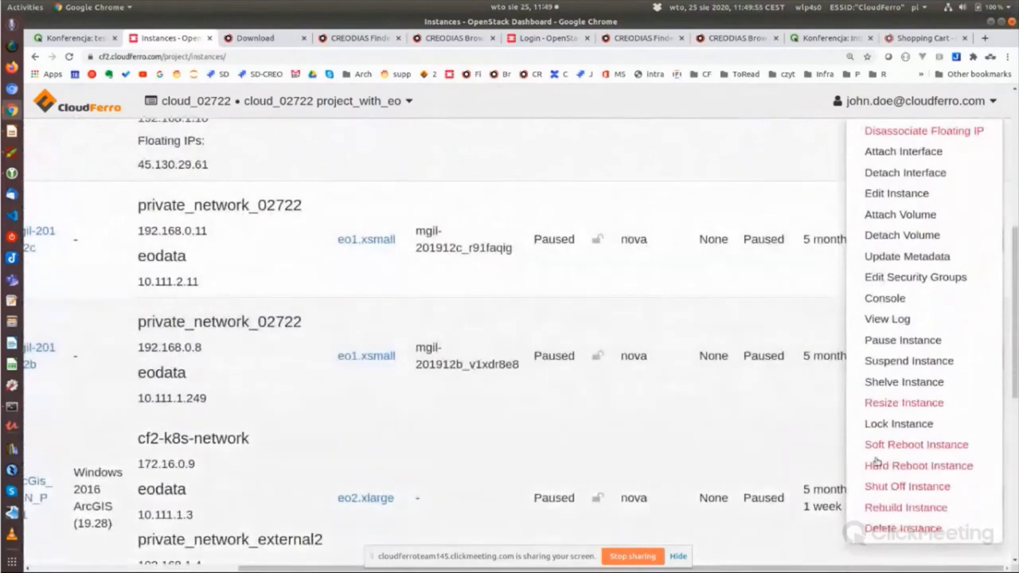
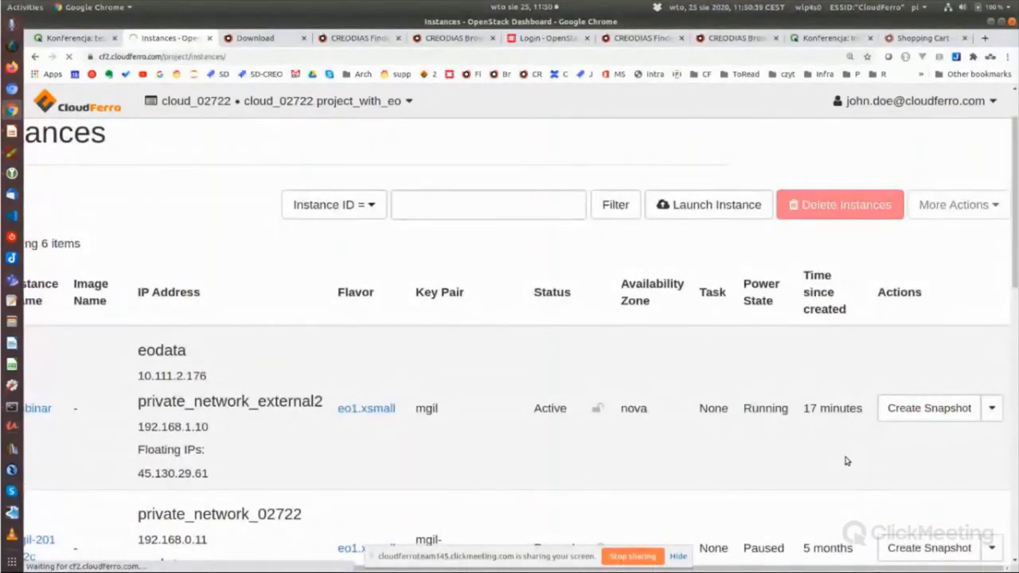
- Shelve the webinar instance from its actions list, so its status reads Shelved Offloaded
scroll(724, 428, down, 1)
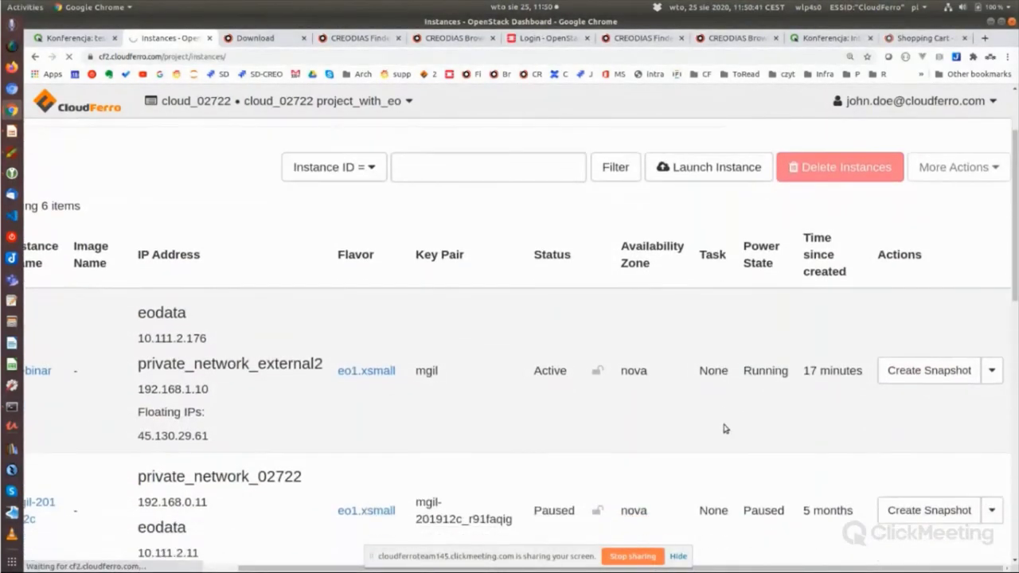
click(991, 352)
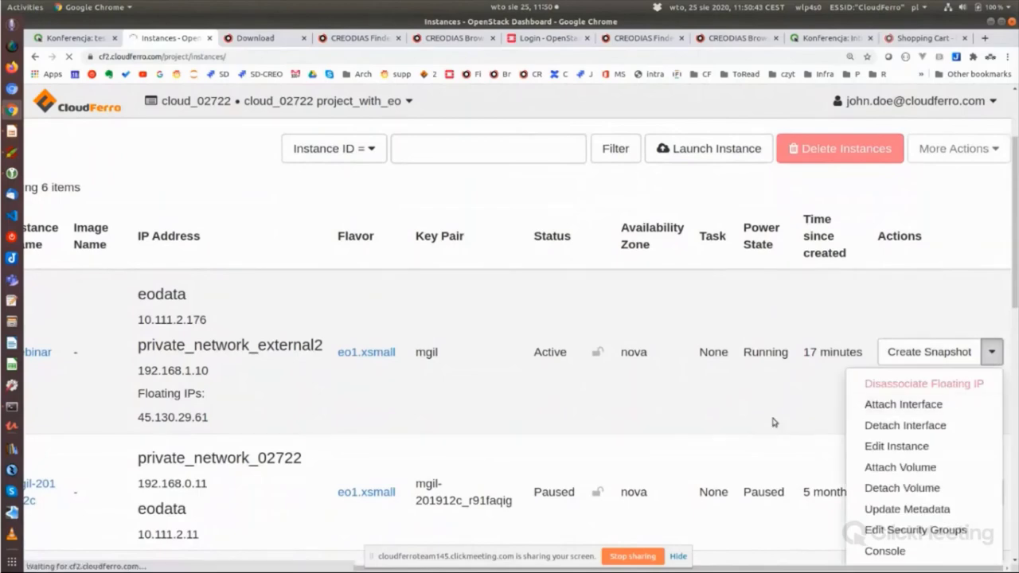
scroll(772, 423, down, 3)
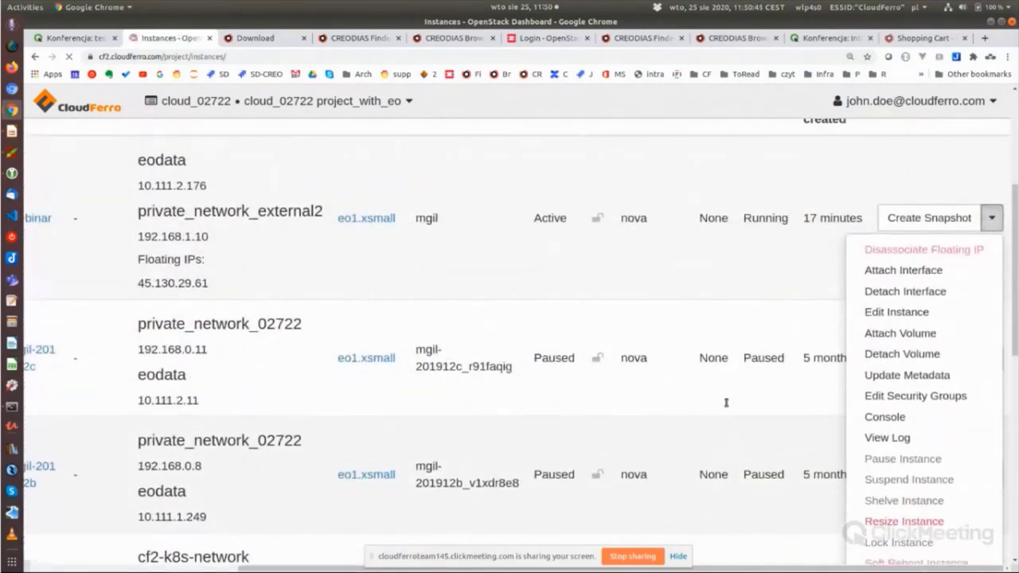
scroll(661, 406, down, 1)
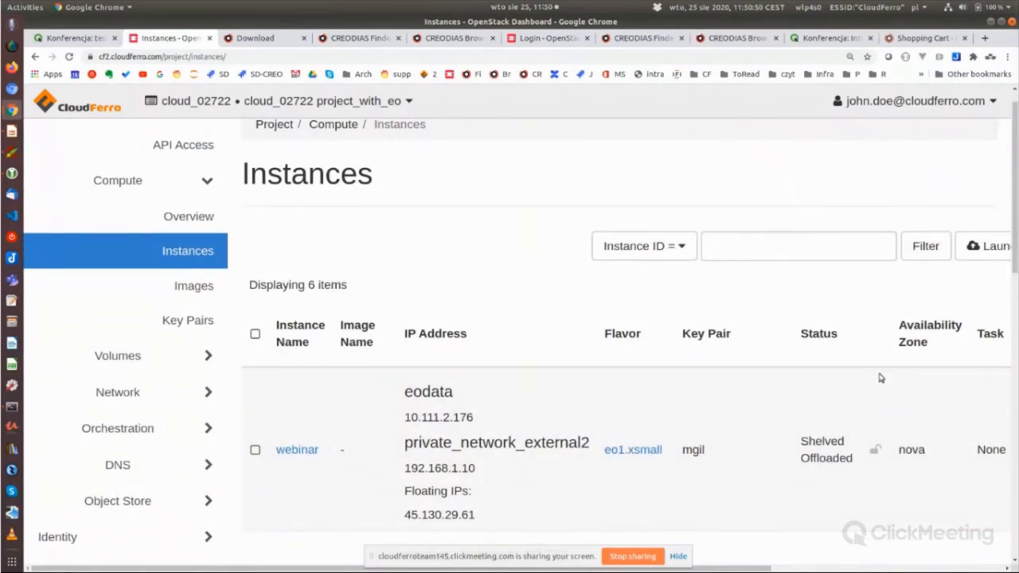
scroll(880, 377, down, 1)
triple_click(826, 393)
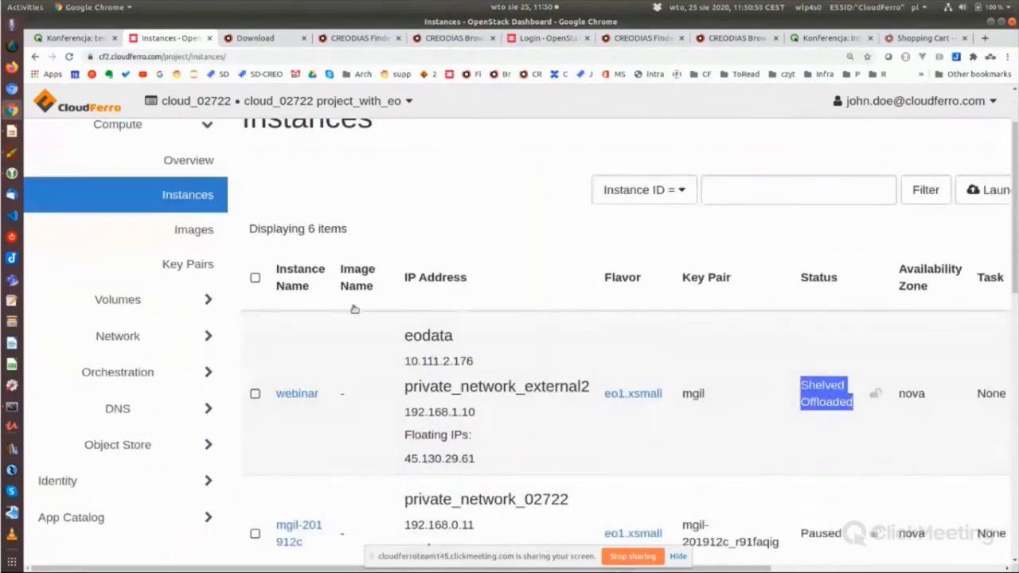
- Cancel the hanging SSH connection in the terminal and go back to the Instances page
click(12, 407)
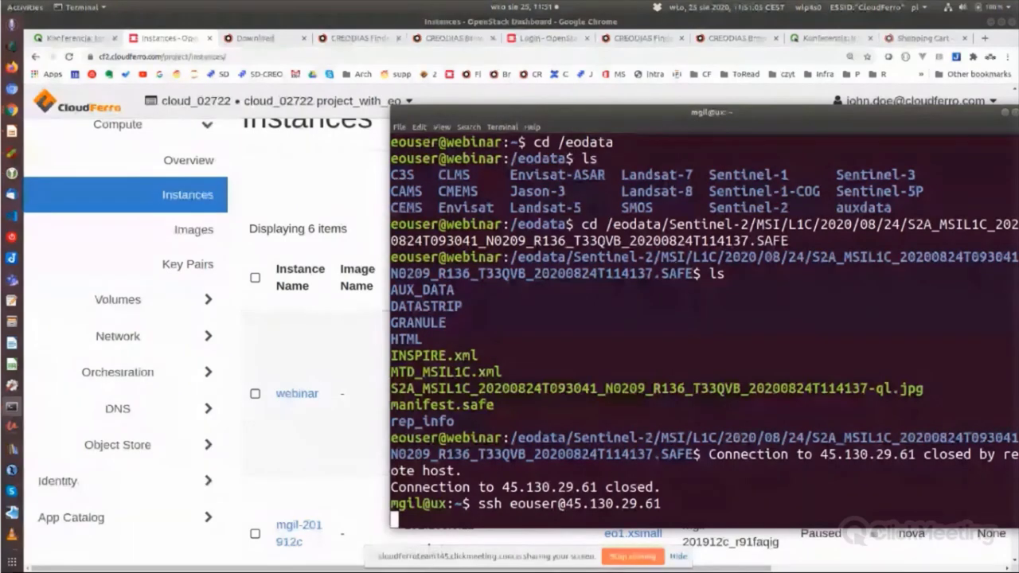
key(ctrl+c)
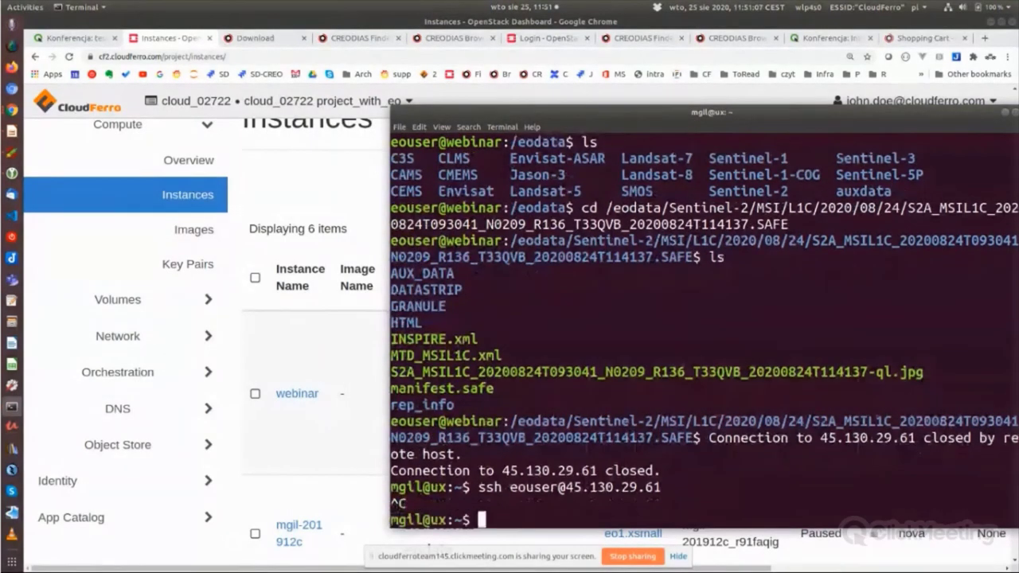
click(311, 184)
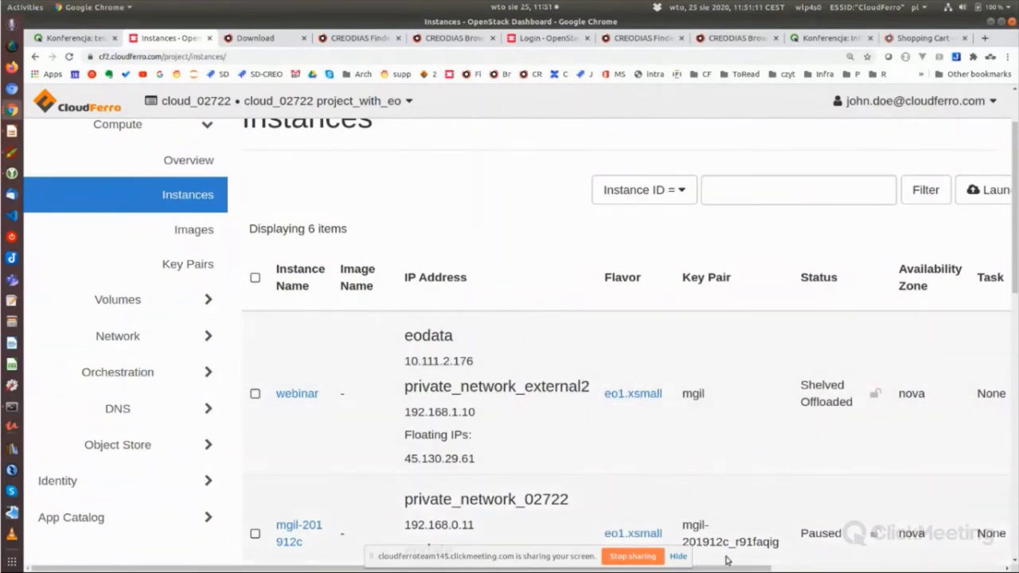
drag(740, 567, 741, 567)
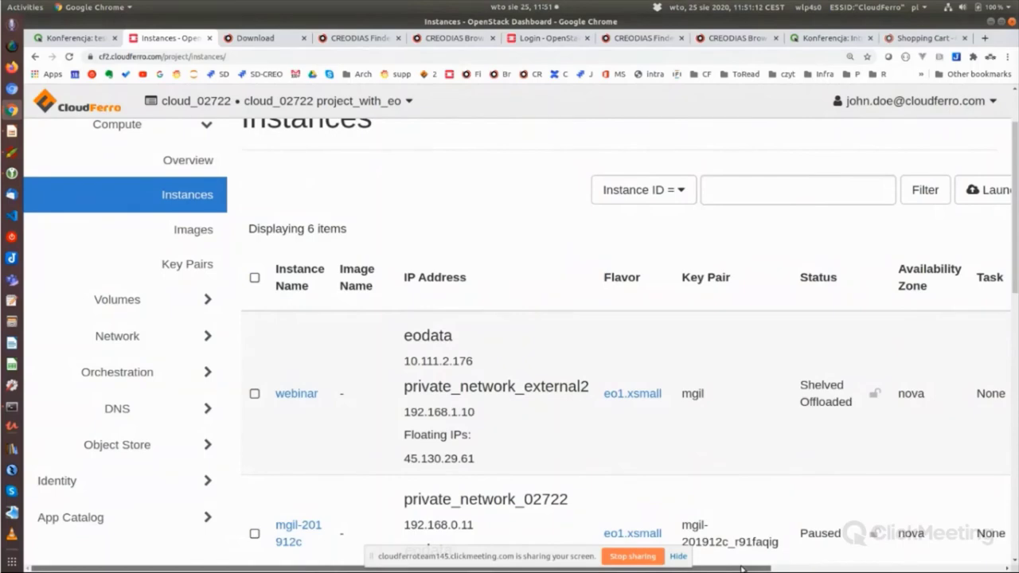
drag(740, 568, 879, 569)
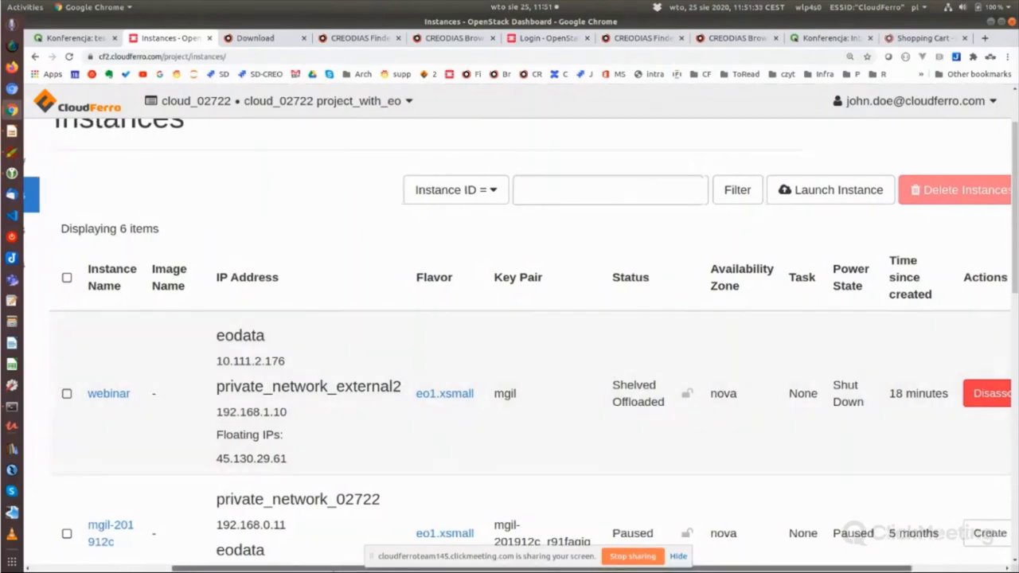
scroll(637, 444, left, 3)
scroll(637, 445, left, 1)
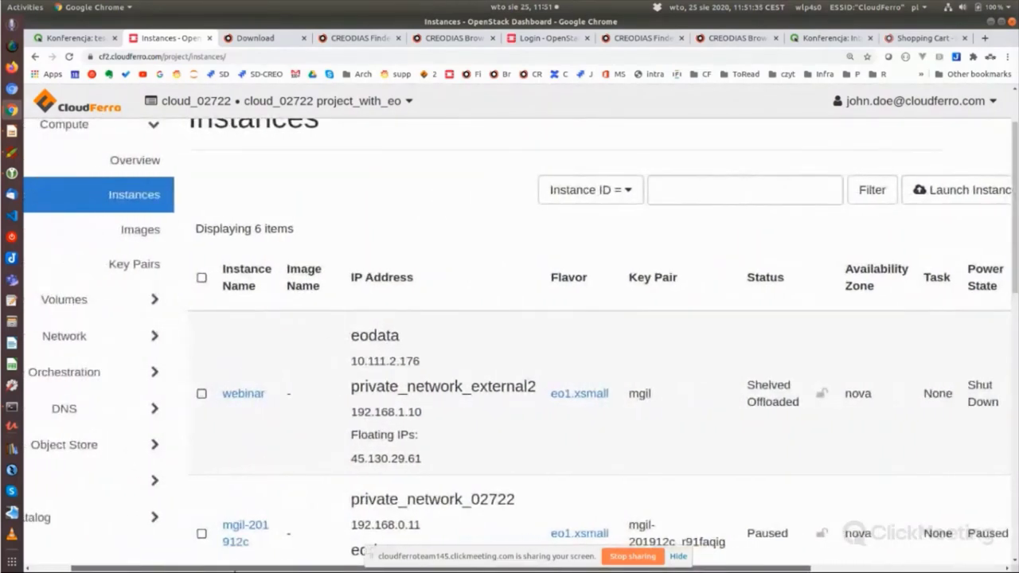
scroll(518, 344, left, 1)
- Open the webinar instance's overview and highlight its 8GB disk and eo1.xsmall flavor name
click(290, 393)
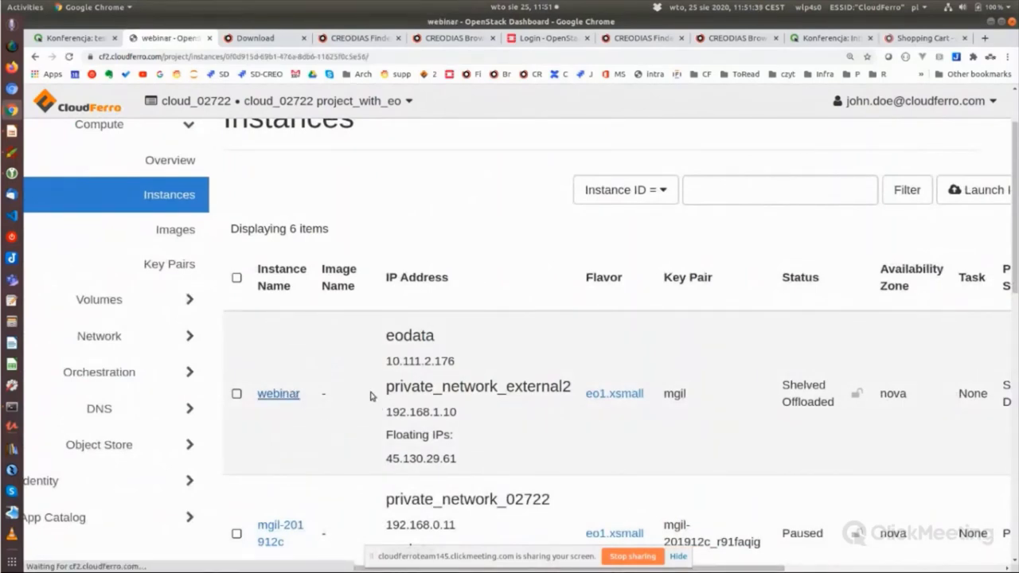
scroll(487, 355, down, 5)
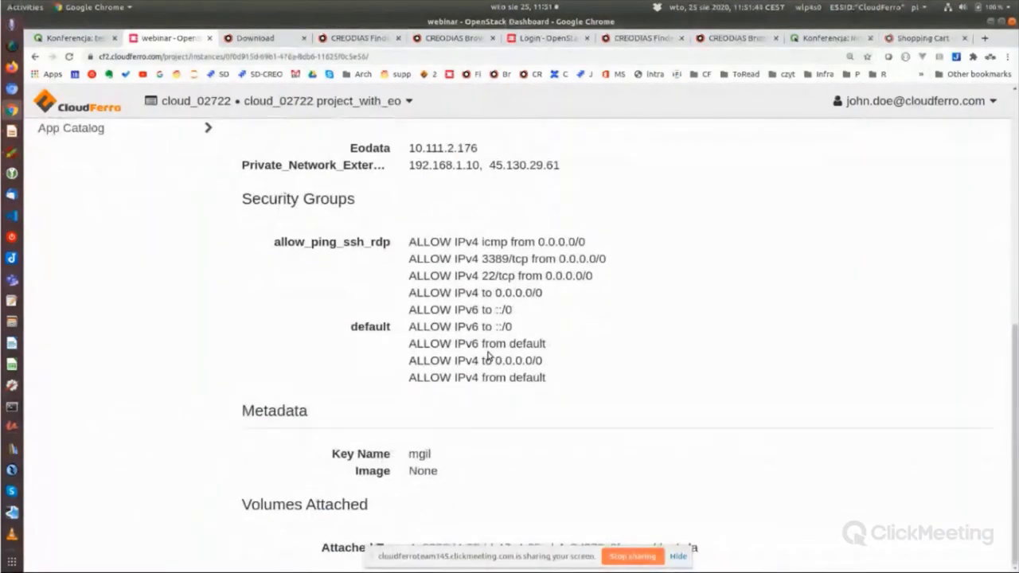
scroll(490, 356, up, 2)
scroll(489, 356, up, 3)
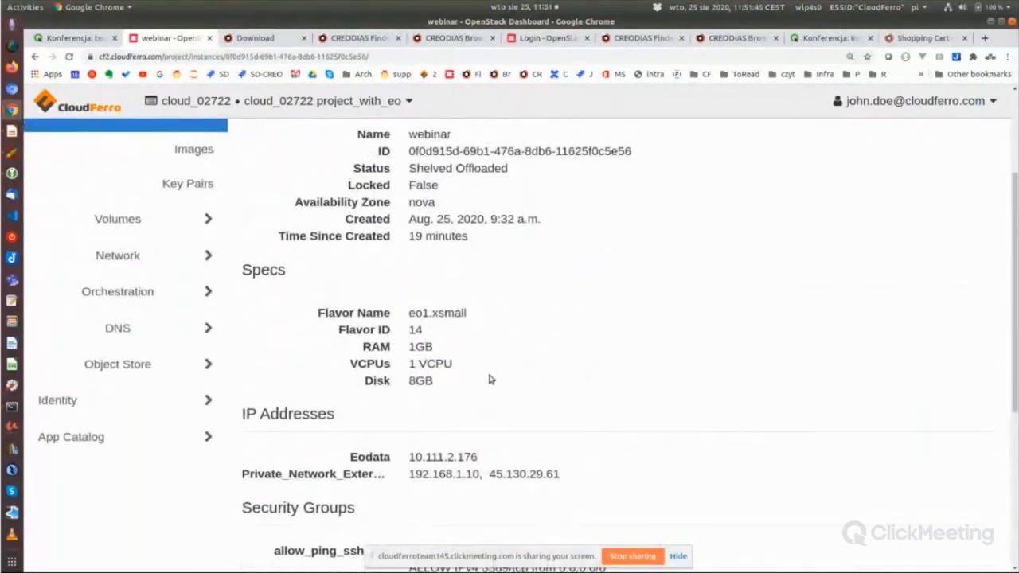
scroll(489, 380, up, 1)
drag(409, 466, 442, 469)
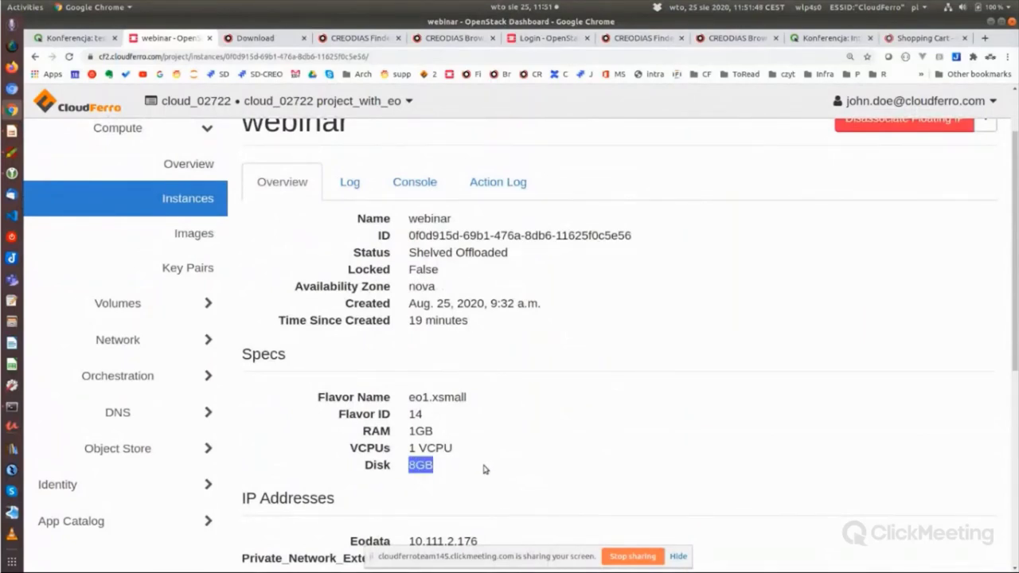
scroll(486, 469, up, 1)
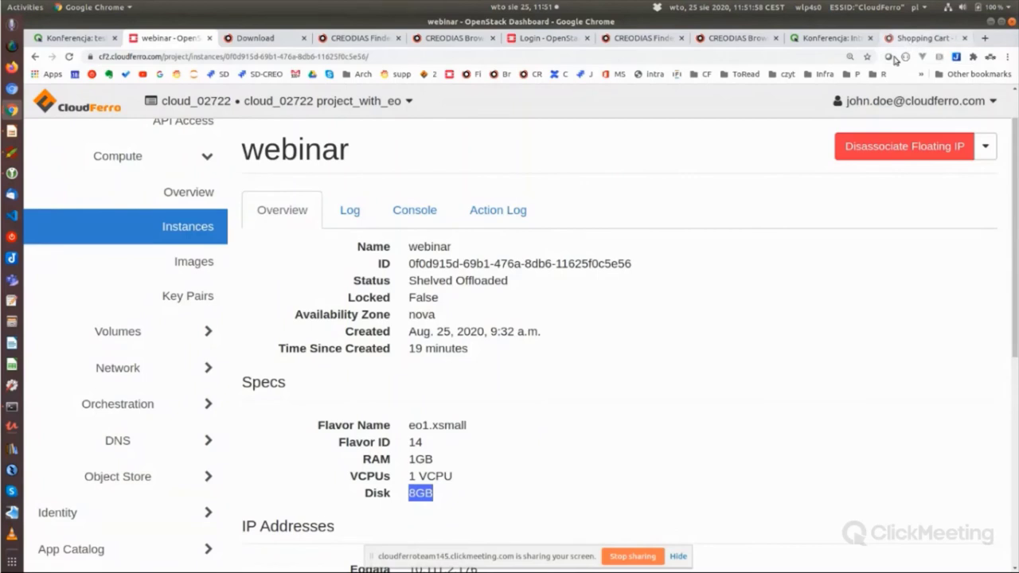
drag(409, 425, 483, 426)
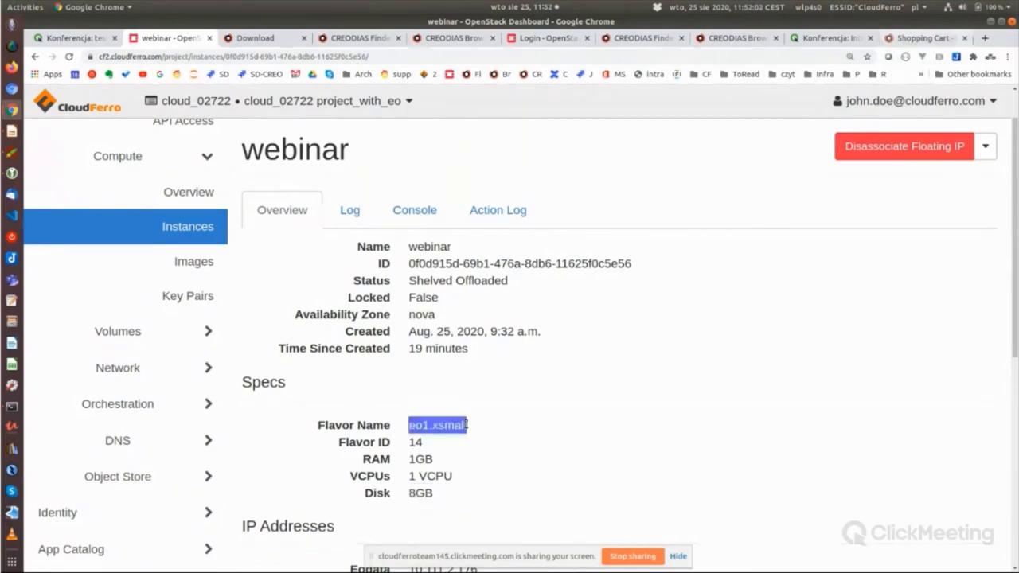
- Switch to the CREODIAS Shopping Cart and browse the Standard Cloud Servers offers, leaving the offer type unchanged
click(905, 40)
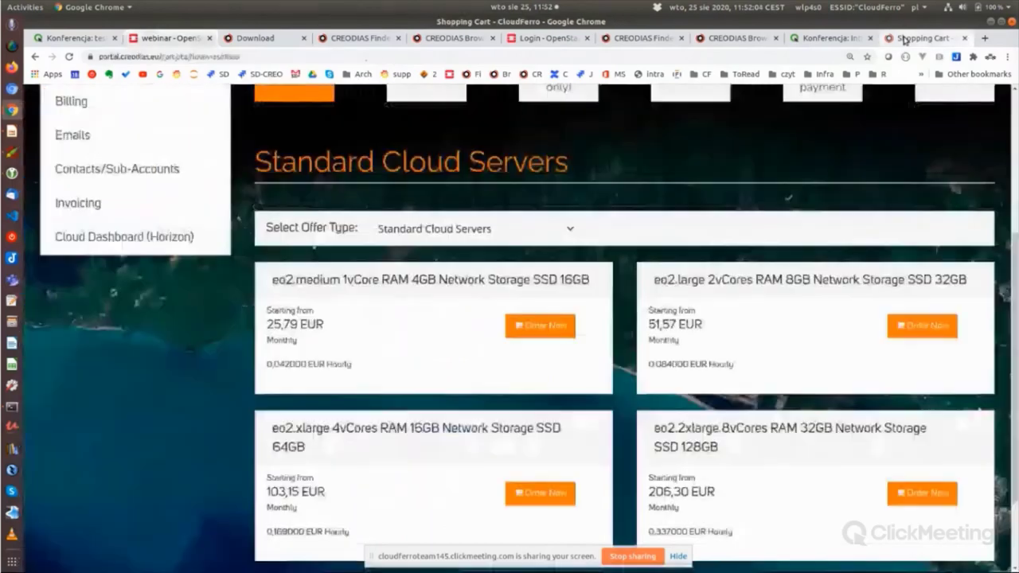
scroll(312, 366, up, 2)
scroll(312, 366, up, 2)
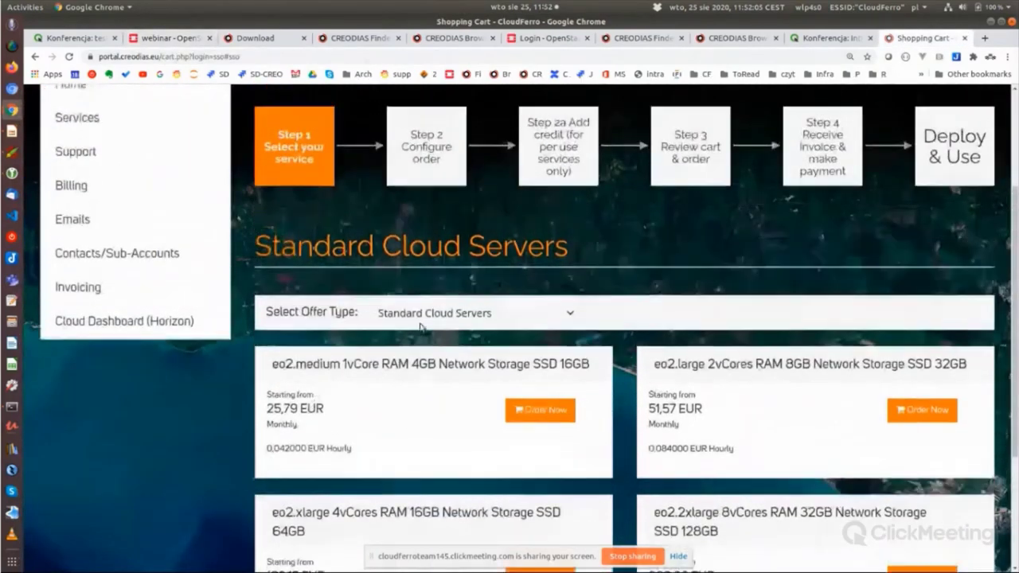
click(512, 316)
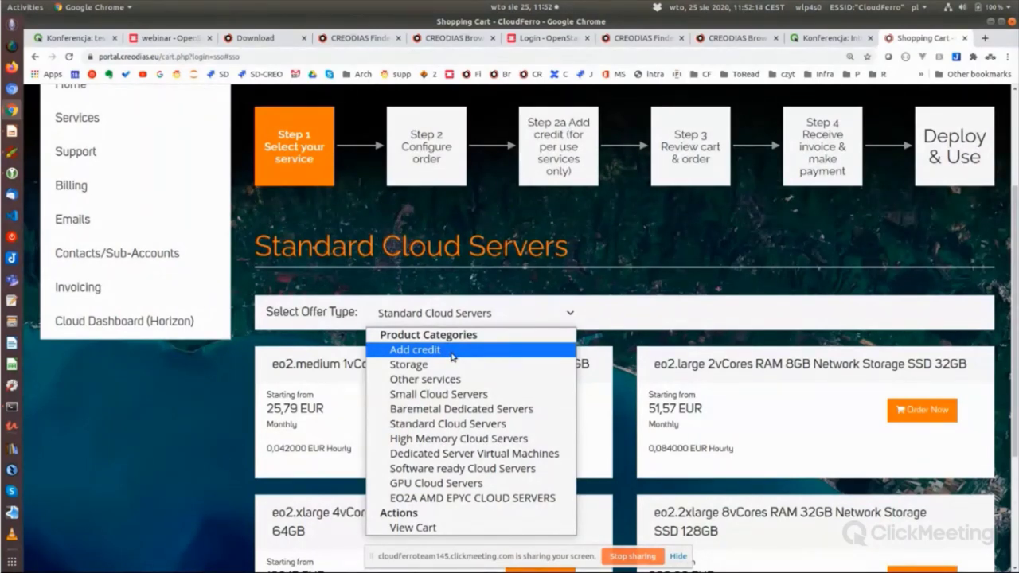
click(620, 299)
scroll(618, 271, up, 4)
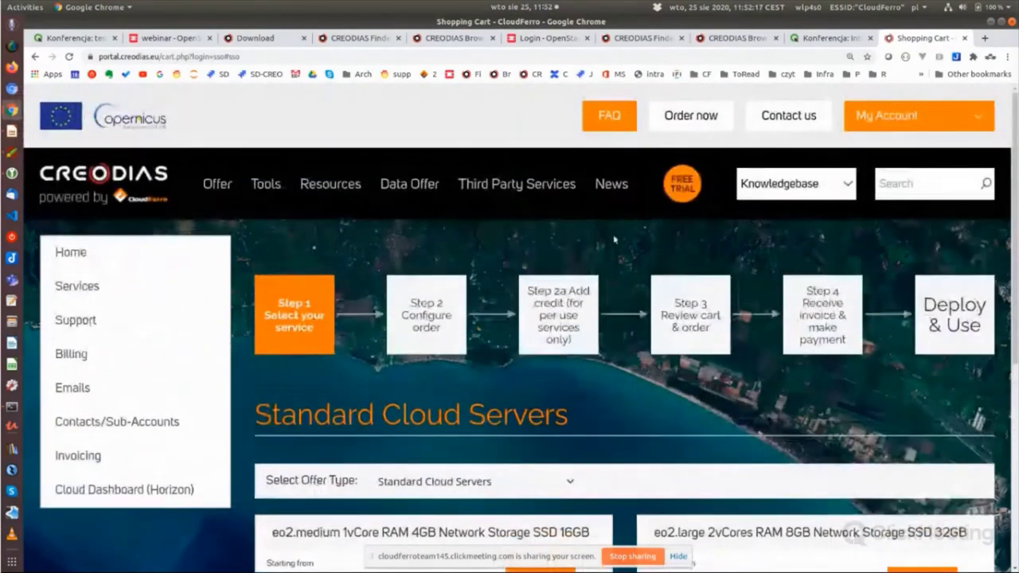
scroll(510, 287, down, 3)
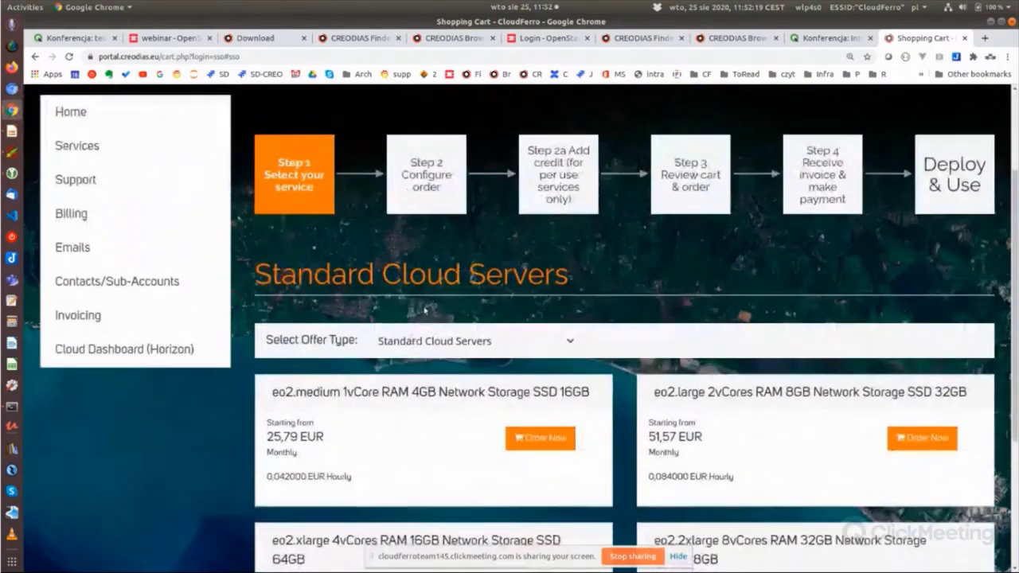
scroll(425, 311, up, 2)
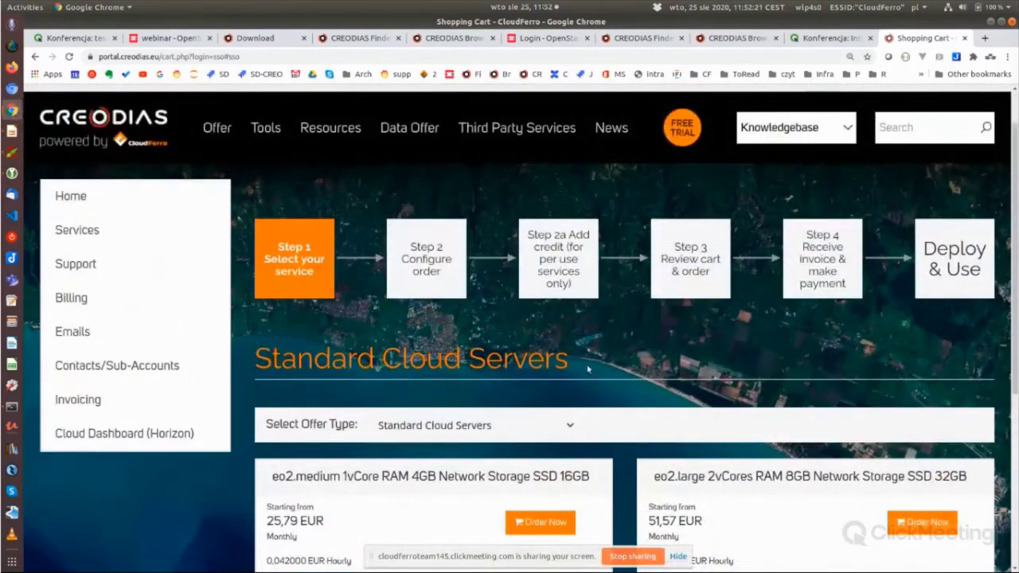
scroll(590, 368, down, 2)
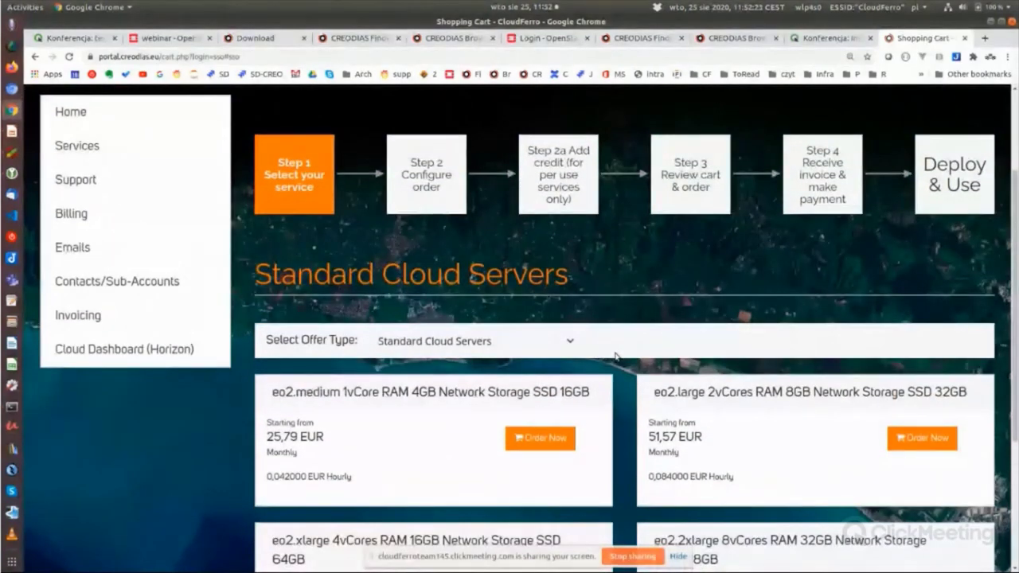
scroll(615, 356, down, 1)
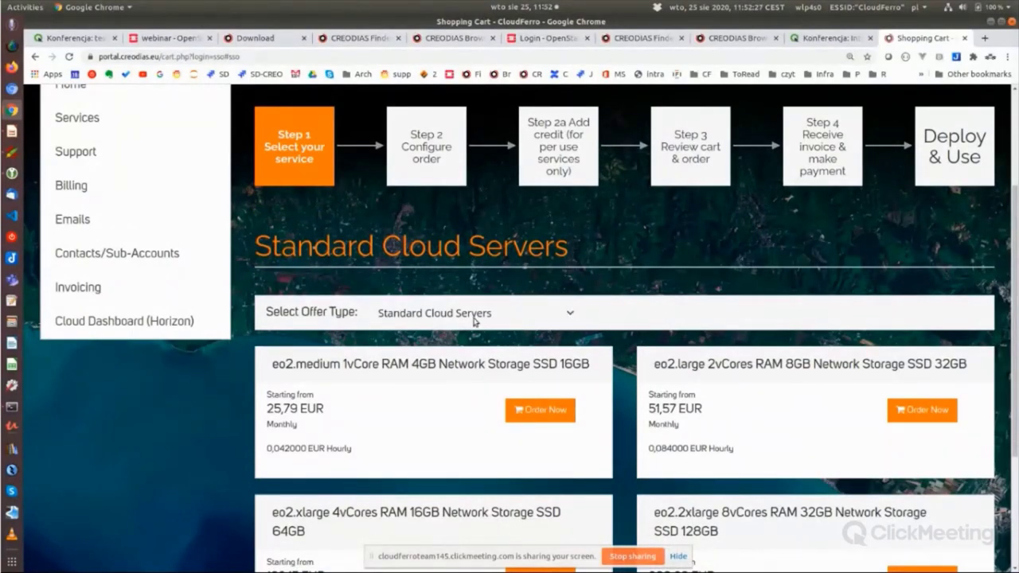
- Open the Select Offer Type dropdown to see the available offer categories
click(475, 319)
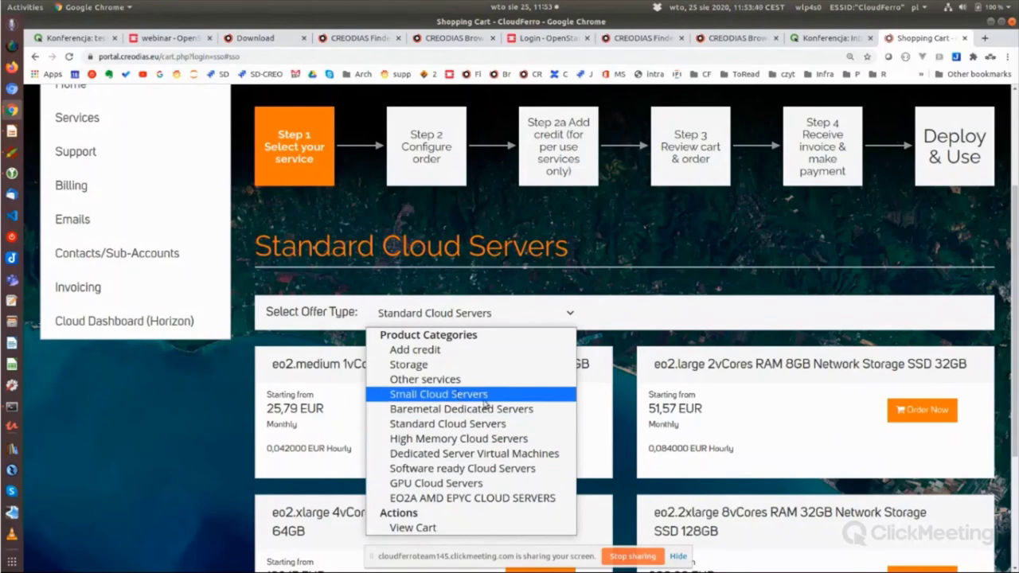
click(444, 395)
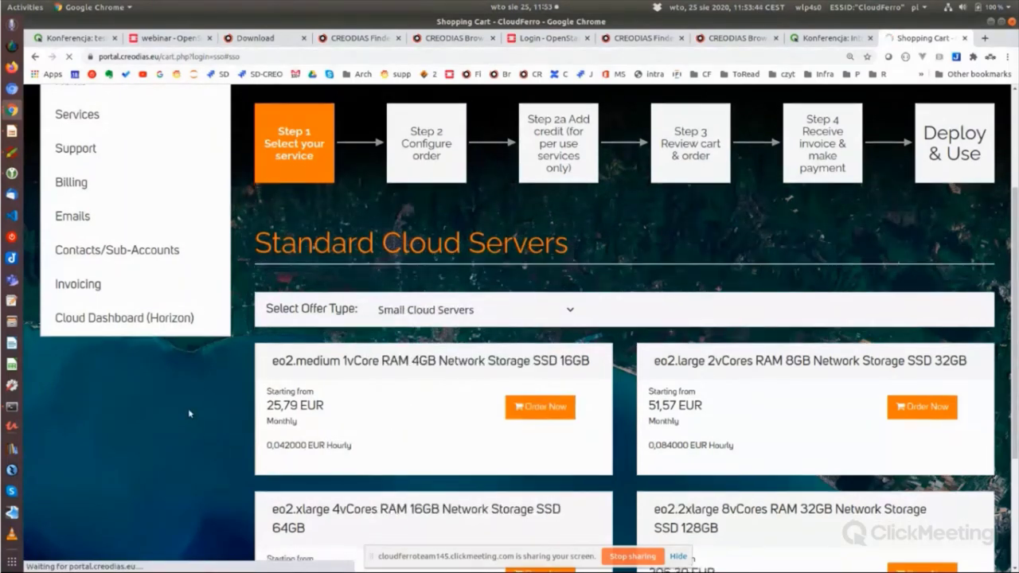
scroll(190, 412, down, 1)
scroll(491, 422, down, 3)
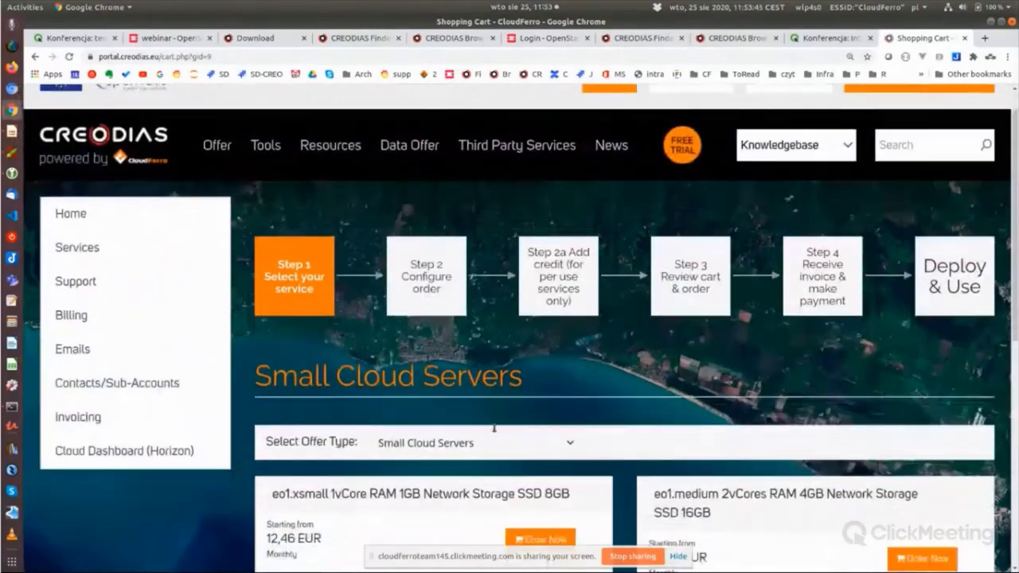
scroll(492, 422, down, 3)
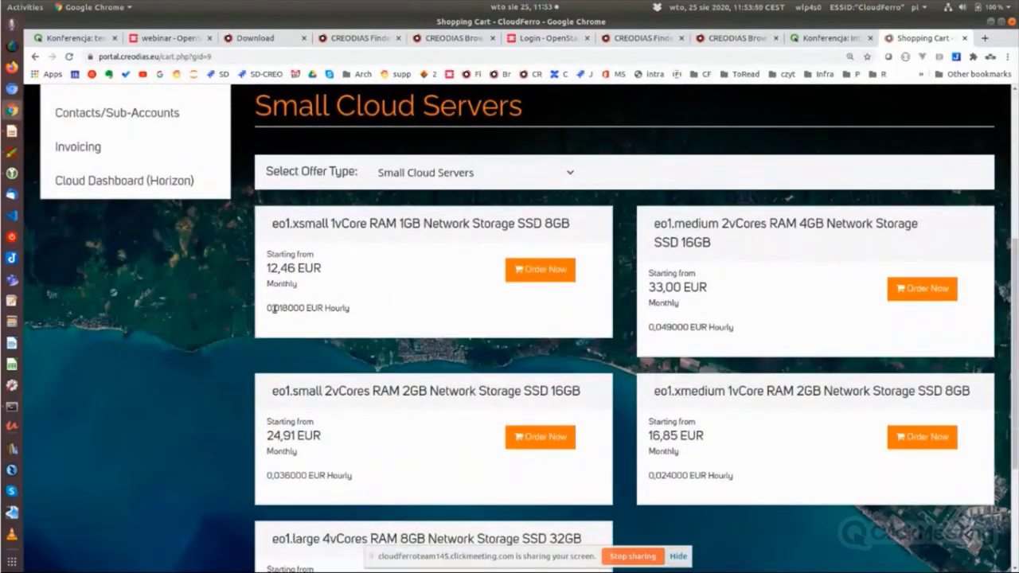
drag(267, 308, 302, 309)
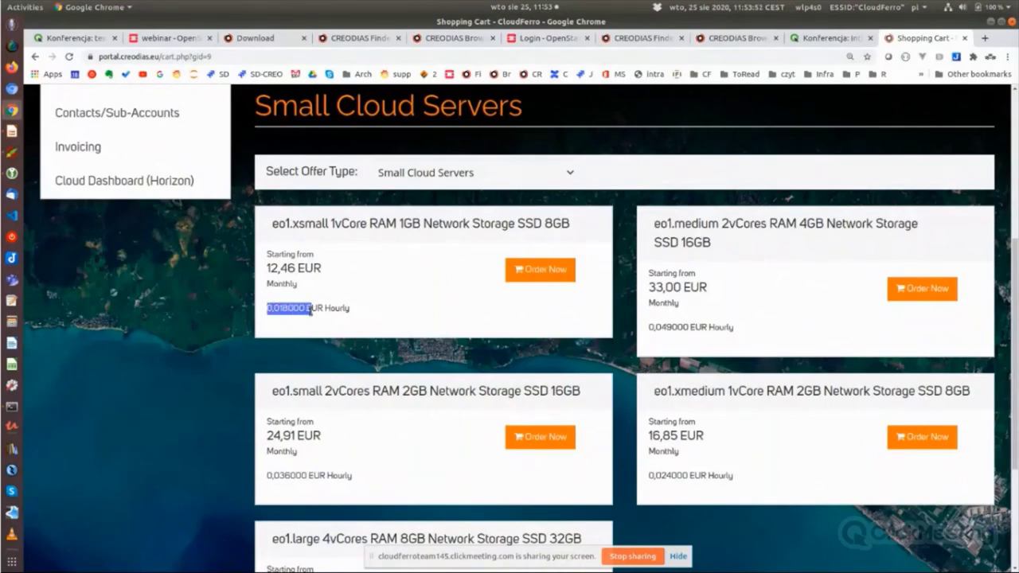
key(ctrl+plus)
key(ctrl+plus)
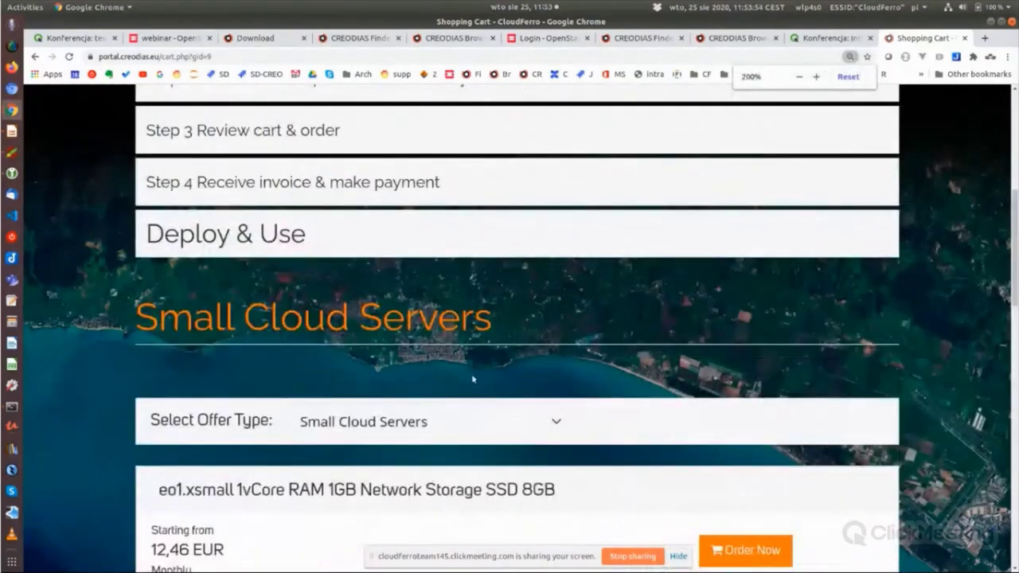
scroll(477, 374, down, 3)
click(233, 369)
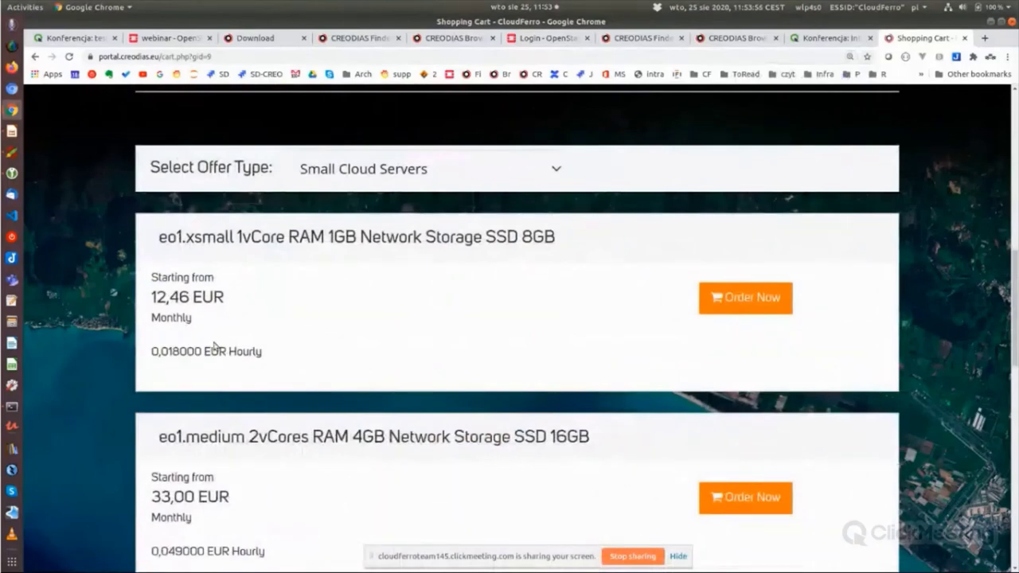
drag(156, 297, 204, 302)
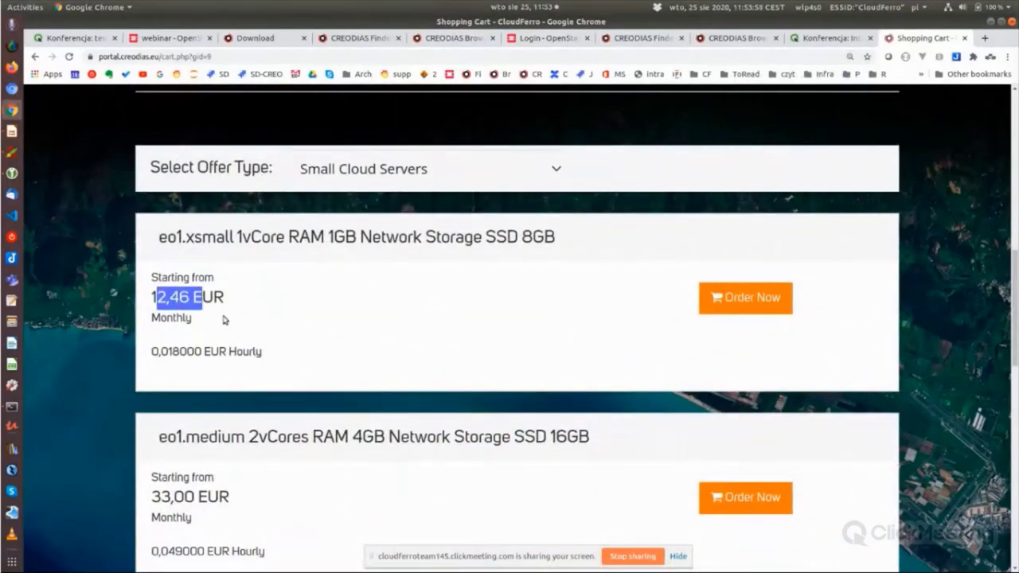
click(223, 319)
scroll(224, 319, up, 1)
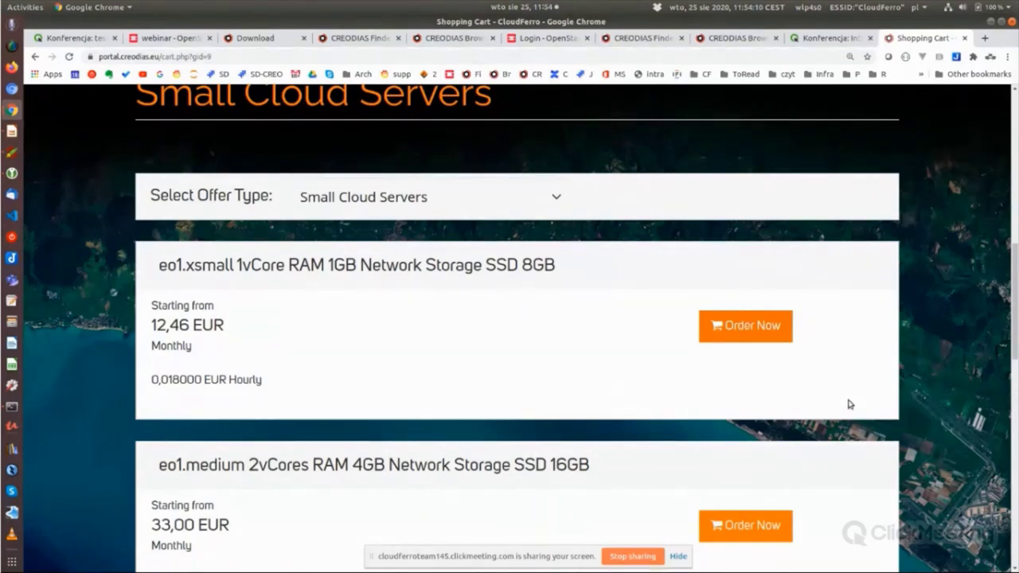
scroll(849, 404, down, 1)
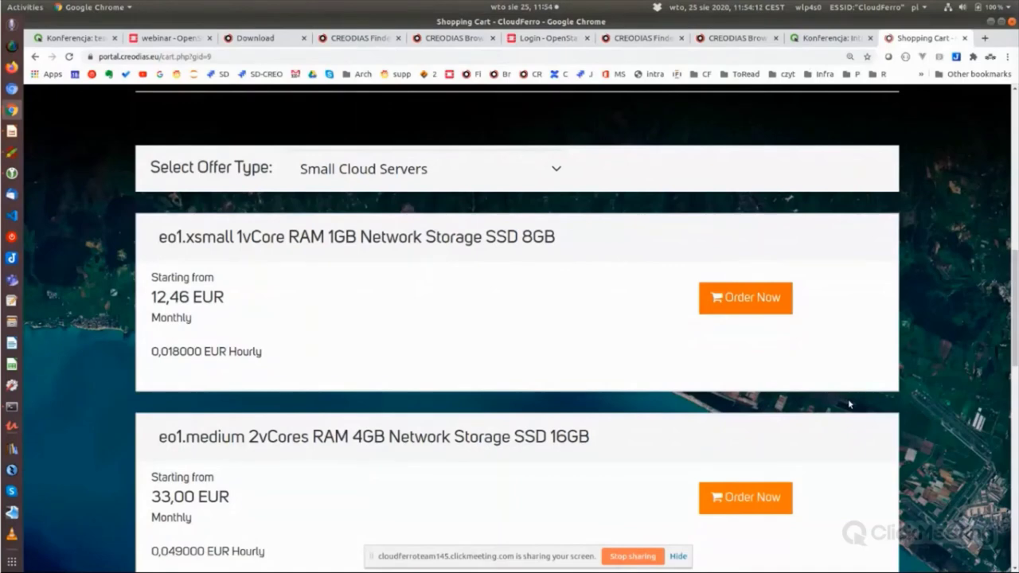
key(ctrl+minus)
key(ctrl+minus)
key(ctrl+minus)
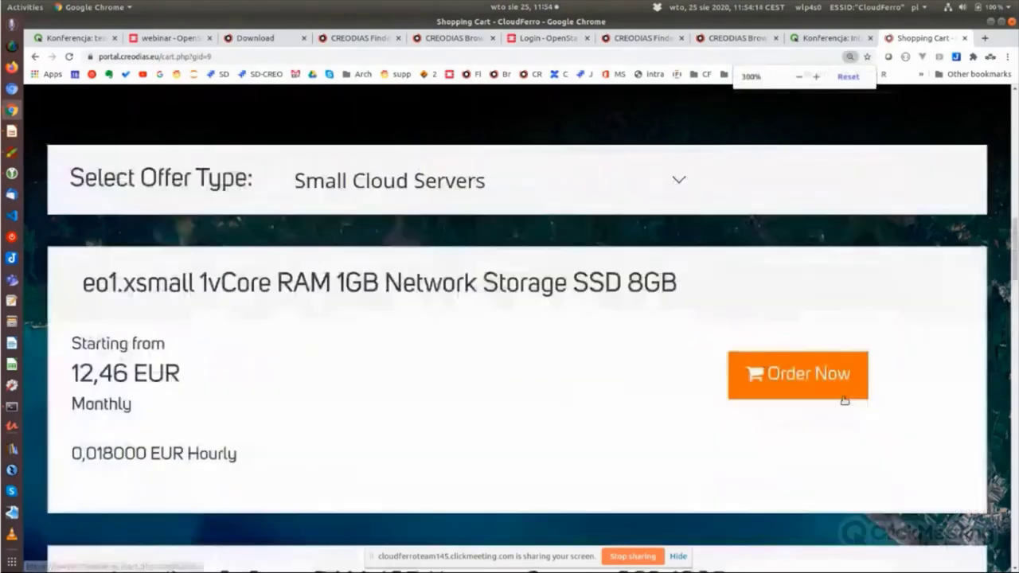
key(ctrl+minus)
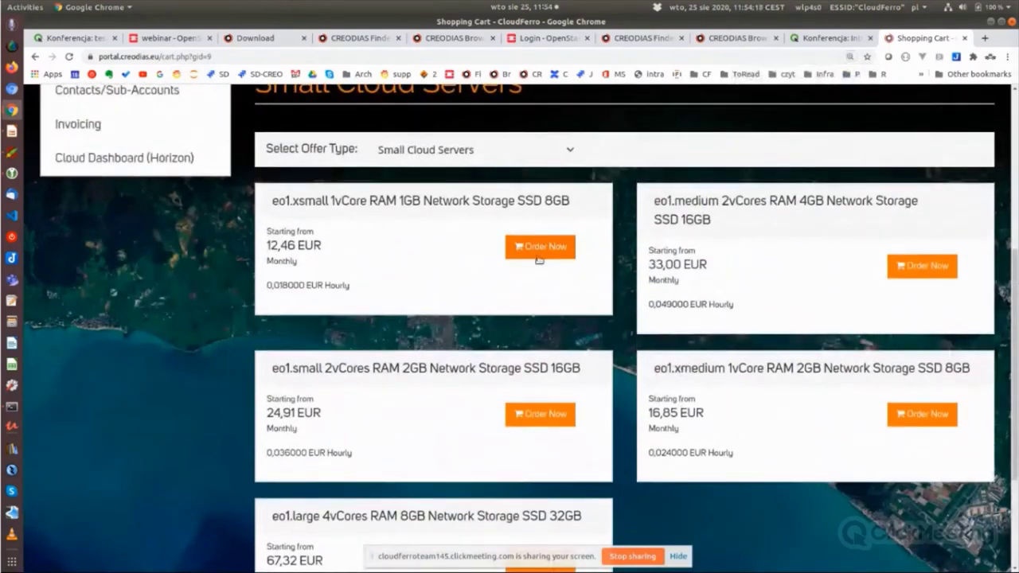
- Order the eo1.xsmall server and review its per-usage billing, 8 GByte SSD and CentOS 7 options at 0,018000 EUR/h
click(535, 254)
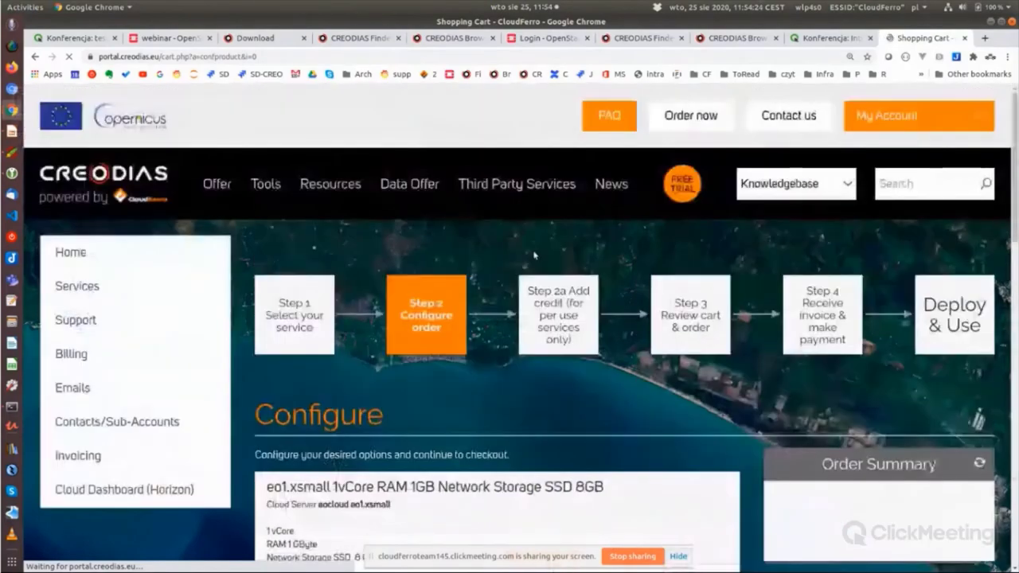
scroll(666, 408, down, 5)
scroll(666, 409, up, 3)
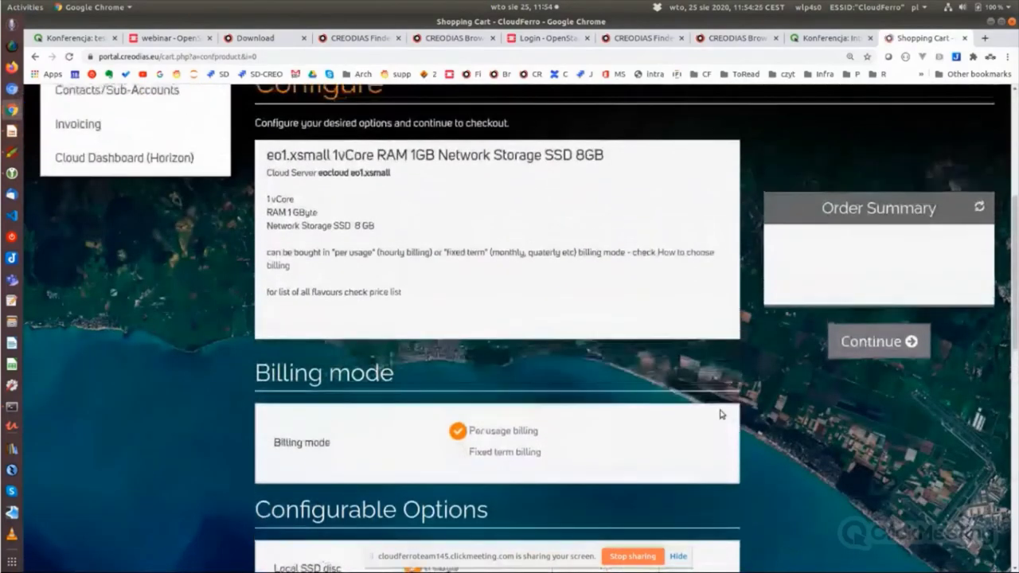
scroll(665, 378, up, 1)
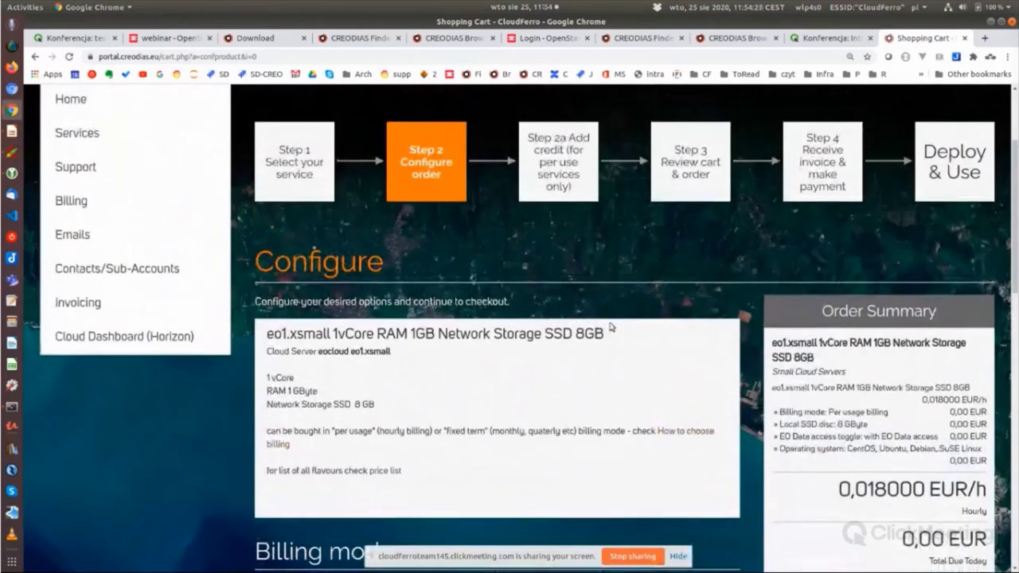
scroll(603, 375, down, 1)
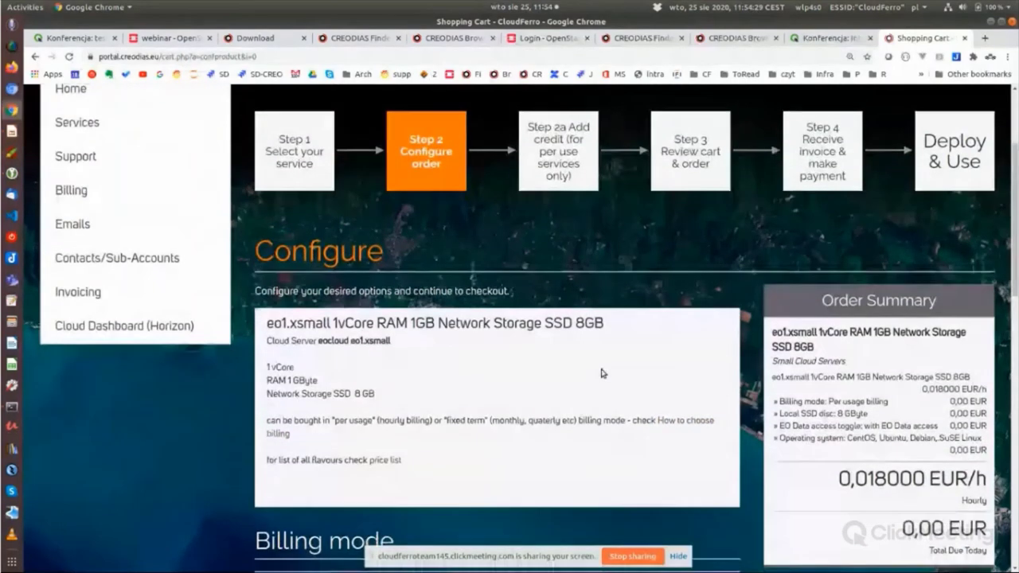
scroll(603, 375, down, 3)
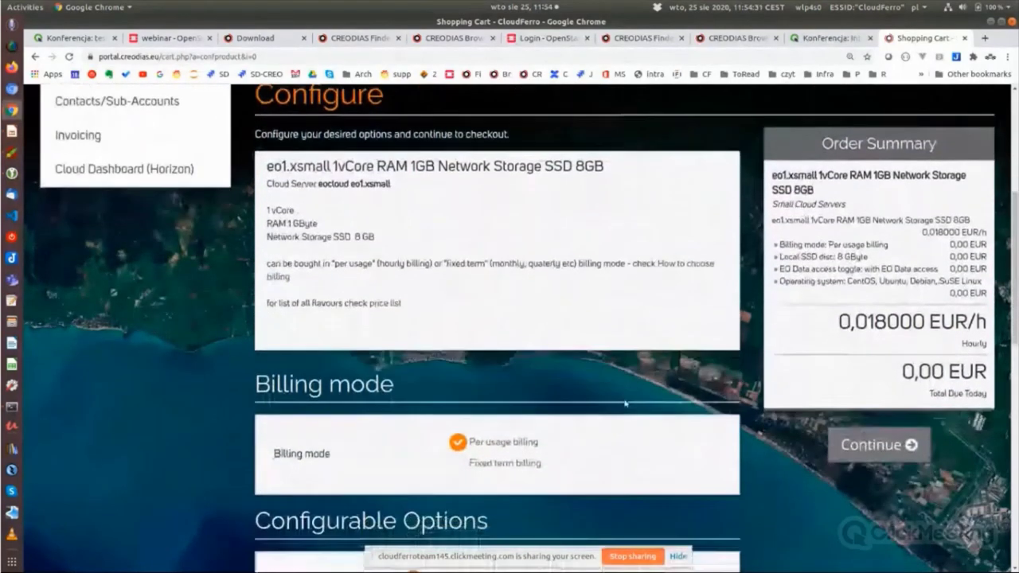
scroll(748, 455, down, 2)
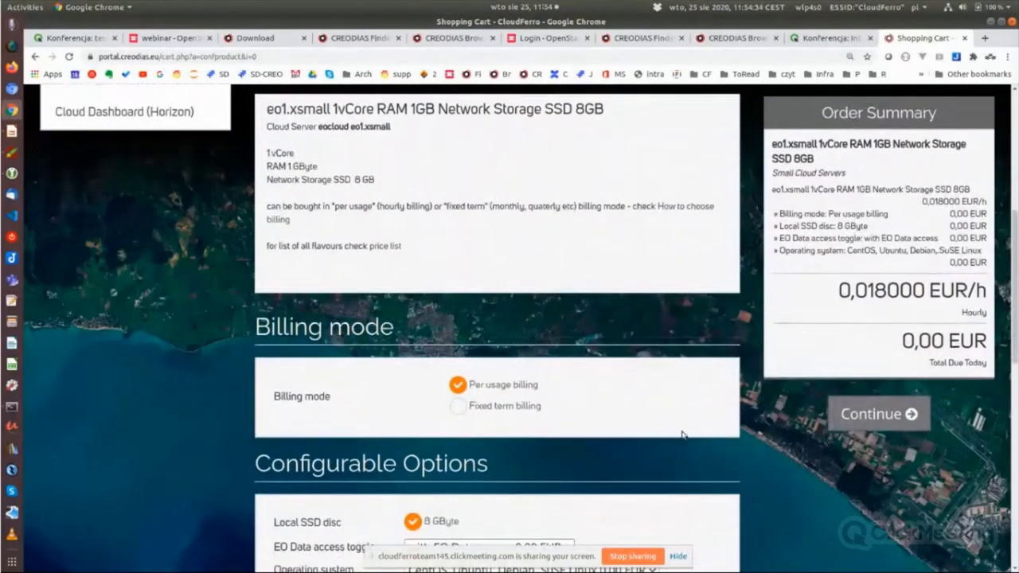
scroll(708, 446, down, 1)
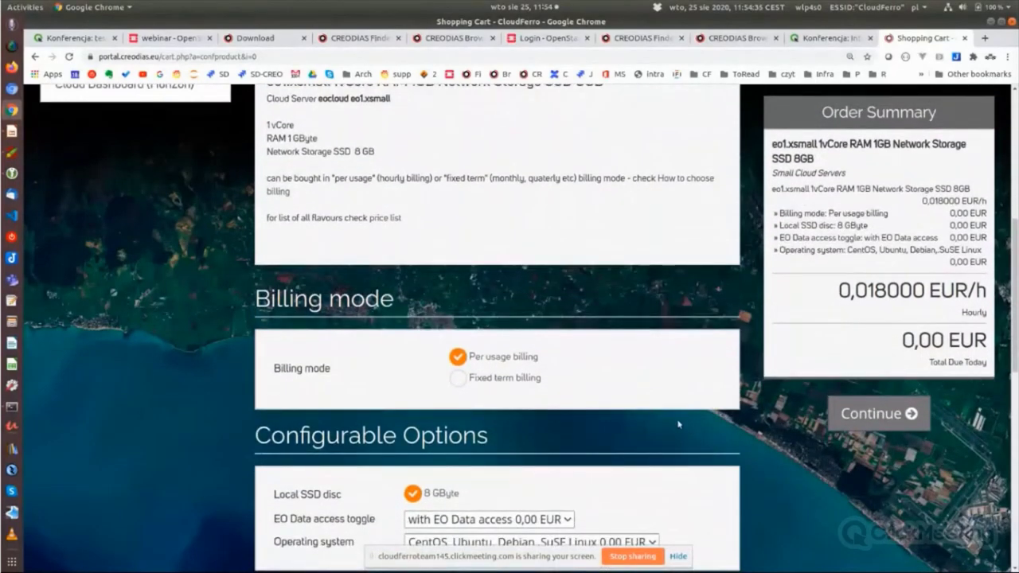
scroll(724, 442, up, 2)
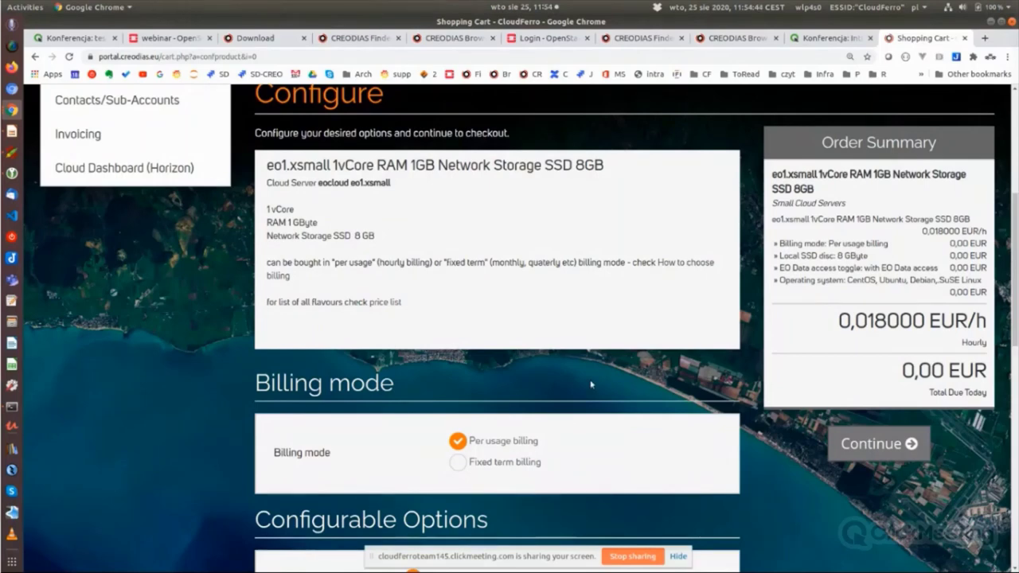
scroll(591, 386, up, 1)
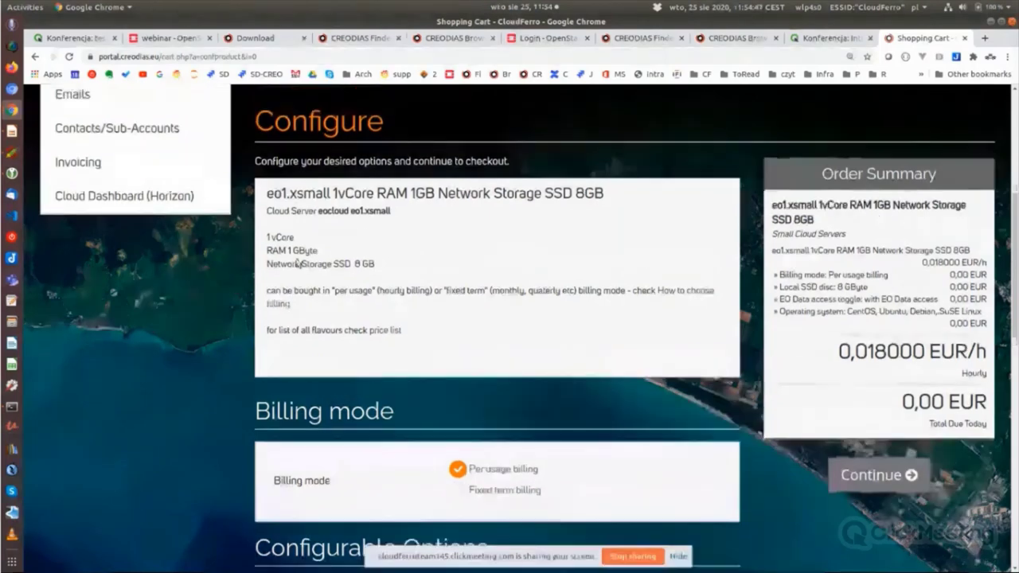
scroll(477, 342, down, 2)
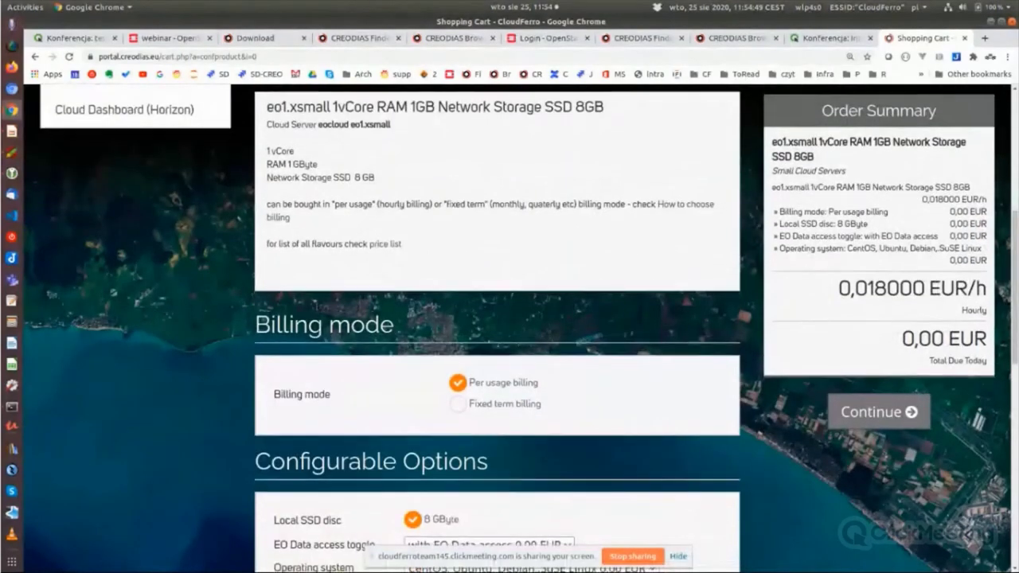
scroll(358, 303, down, 2)
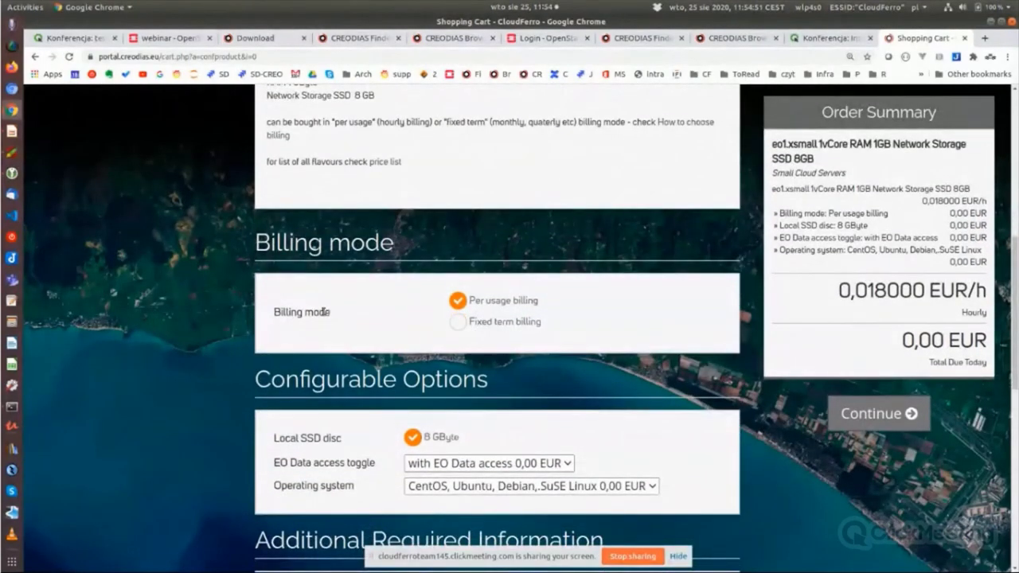
scroll(328, 312, down, 2)
scroll(337, 324, down, 3)
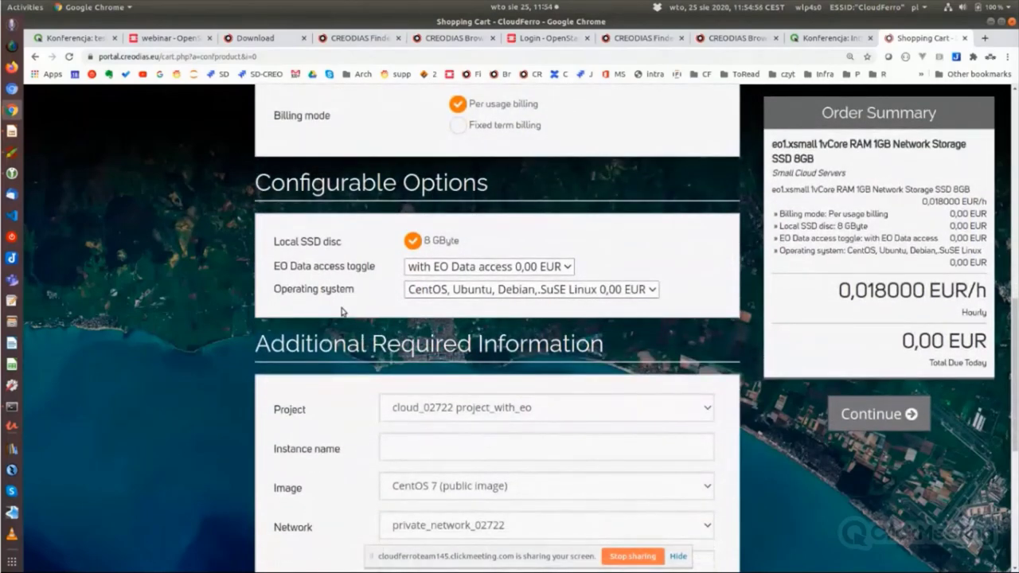
- Scroll the order form down to the FAQ, then return to the Konferencja conference tab
scroll(342, 310, down, 1)
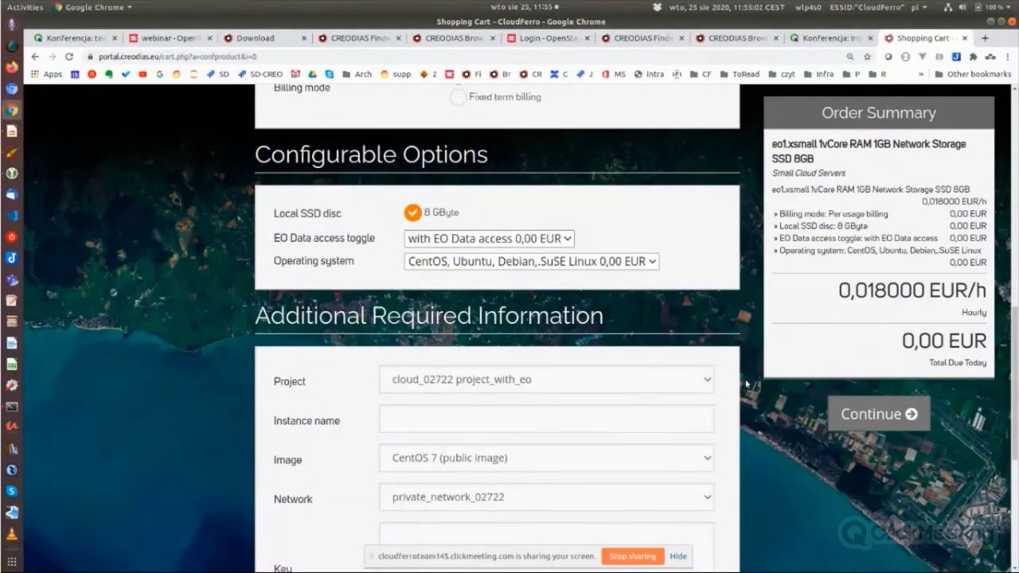
scroll(724, 384, down, 3)
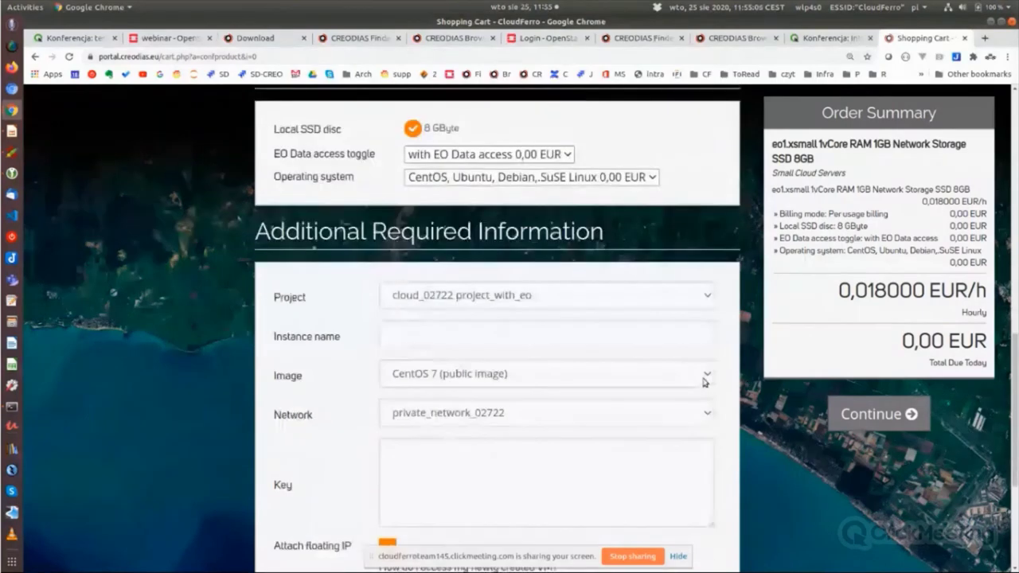
scroll(730, 391, down, 2)
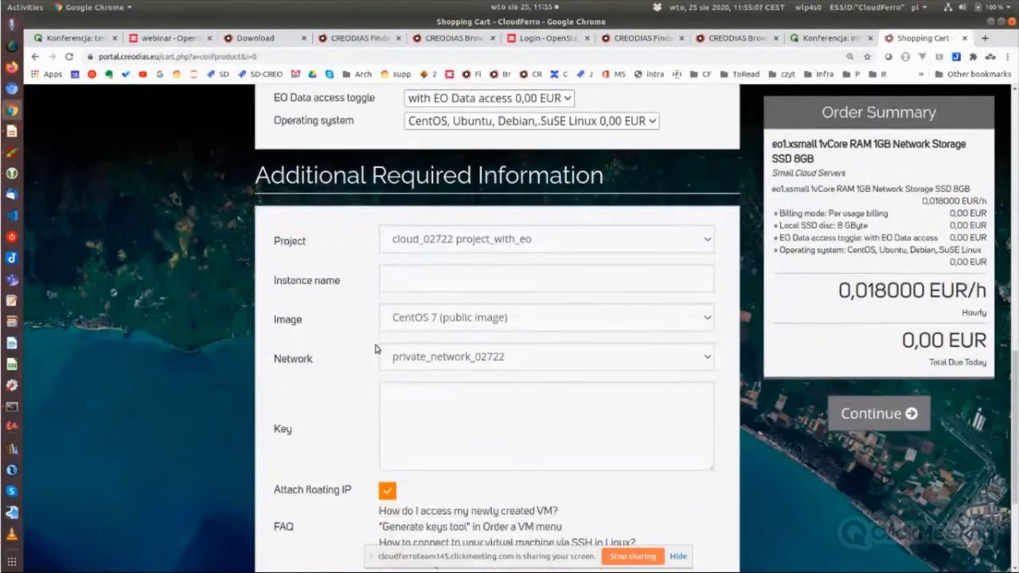
scroll(748, 432, down, 4)
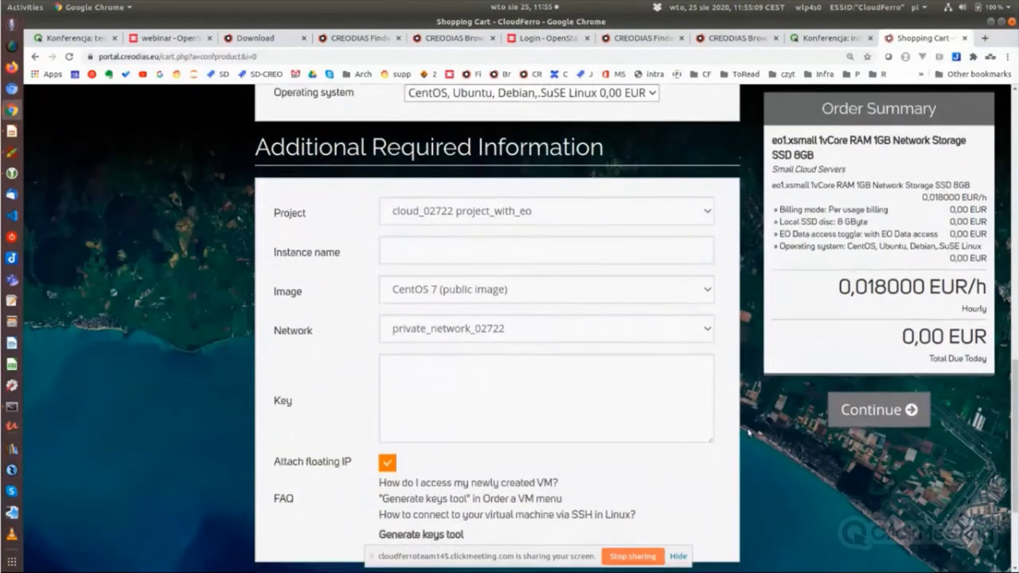
scroll(746, 432, down, 2)
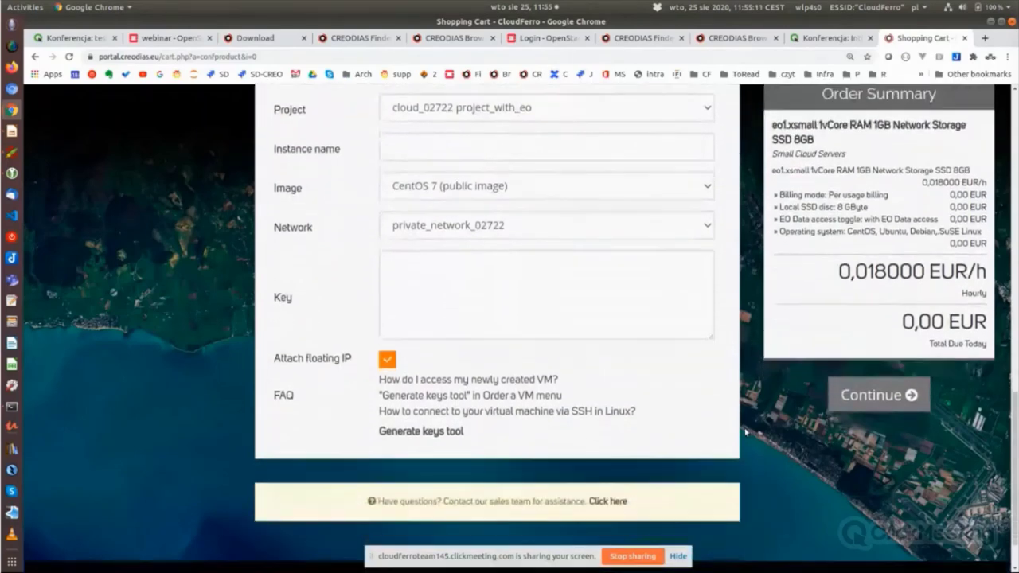
scroll(746, 432, up, 2)
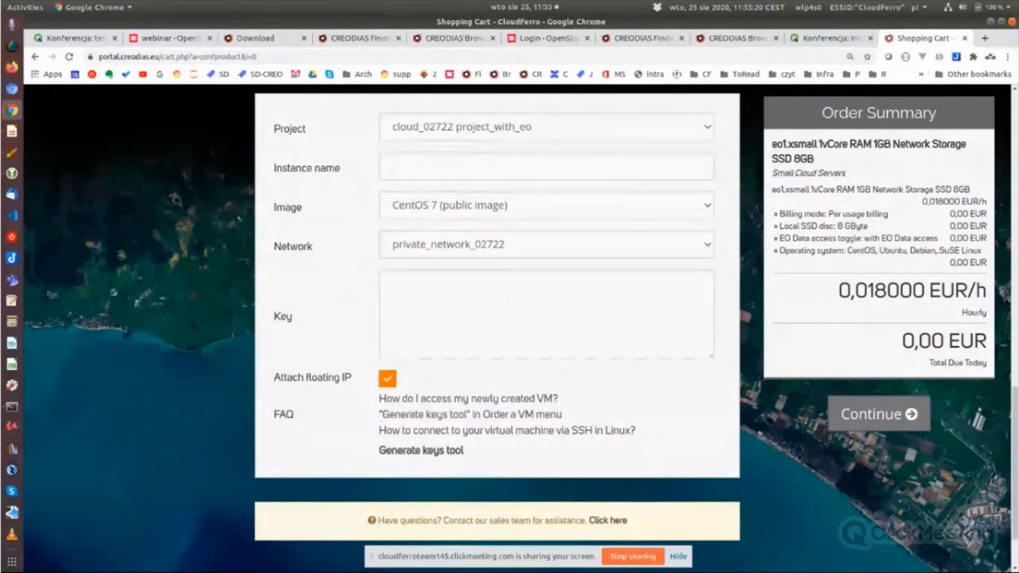
click(96, 38)
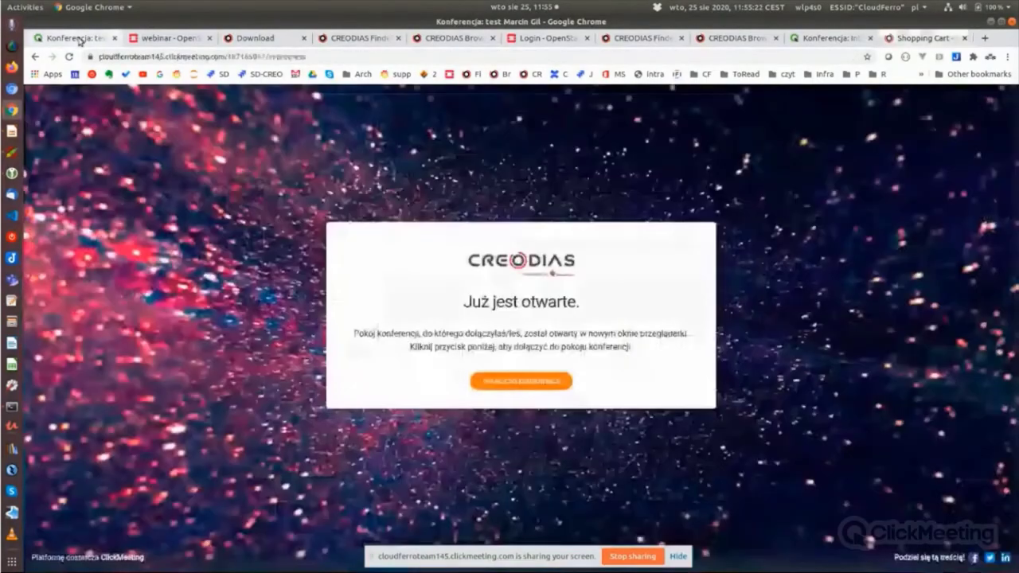